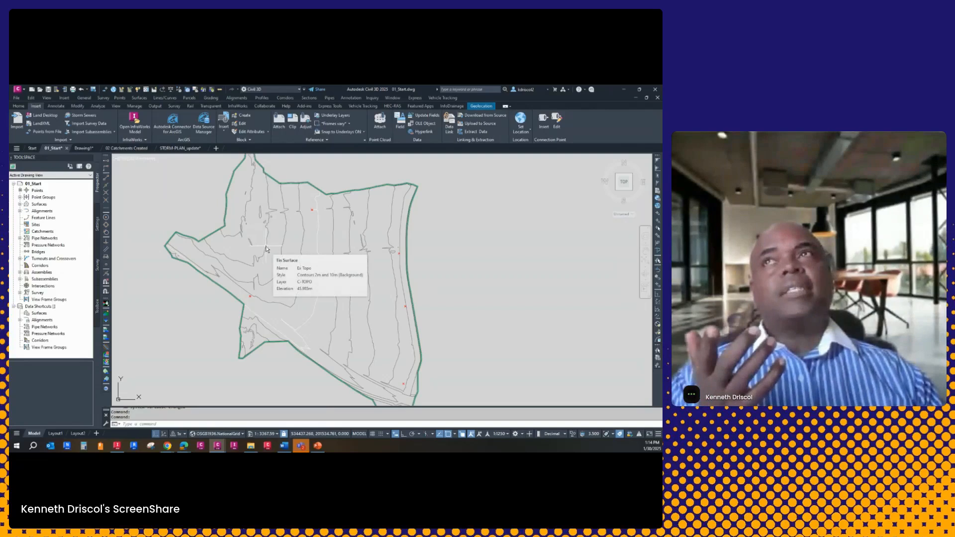
# Delineate the catchment area of the Ex Topo surface as a 2D polyline, using the red cross in its upper part as discharge point
pyautogui.click(266, 245)
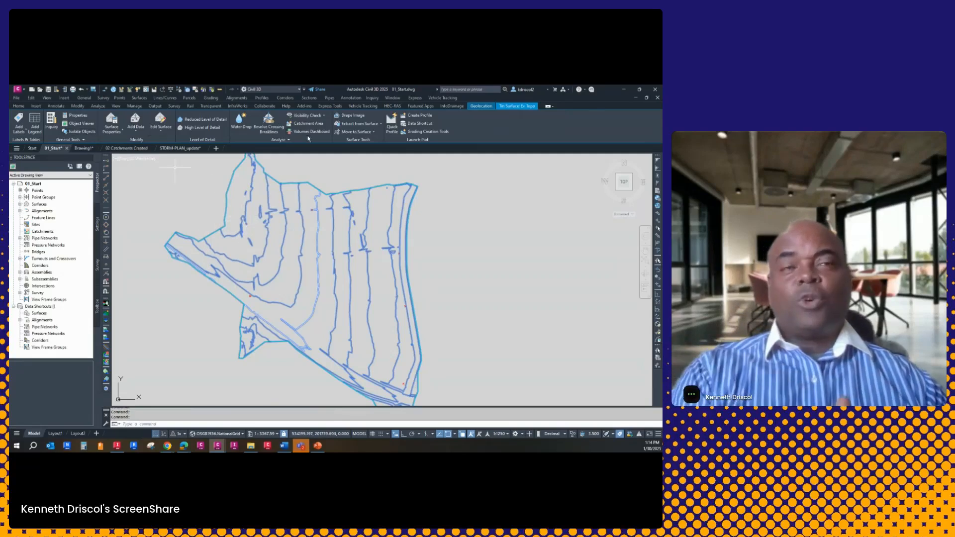
pyautogui.moveTo(255, 225)
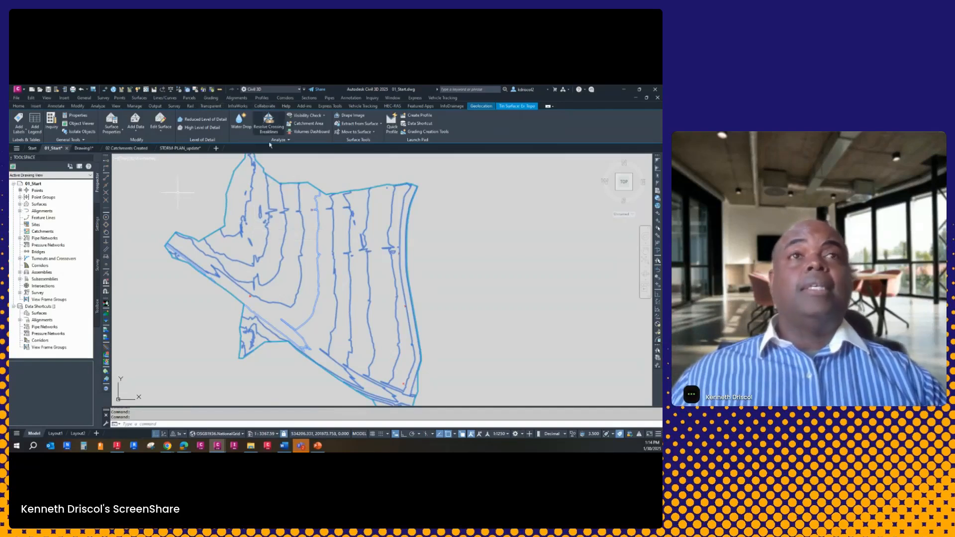
pyautogui.moveTo(282, 320)
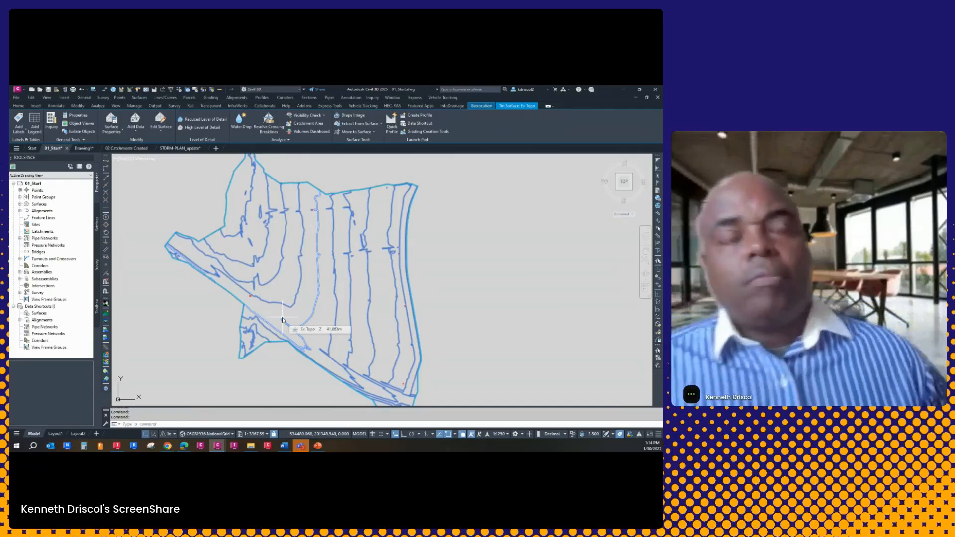
pyautogui.moveTo(317, 246); pyautogui.dragTo(334, 269, button='middle')
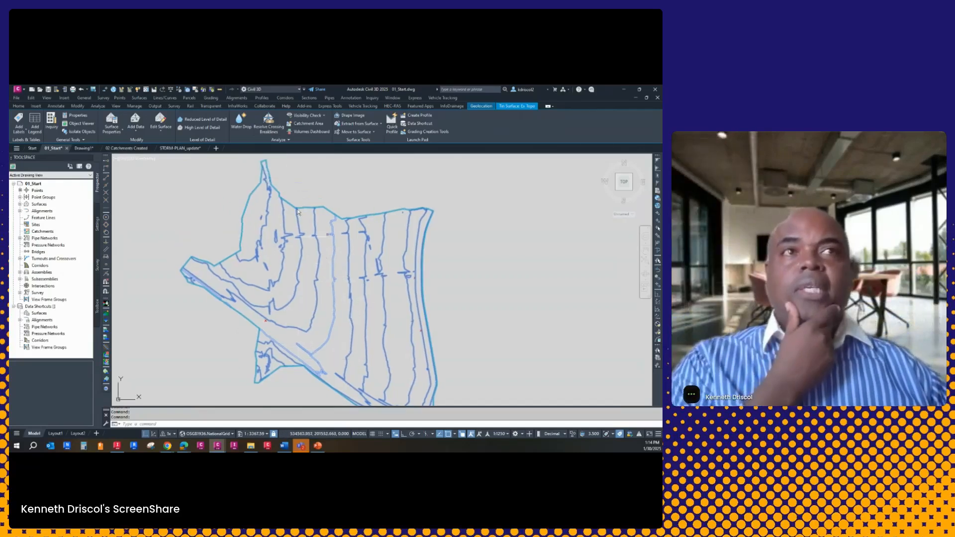
pyautogui.click(308, 124)
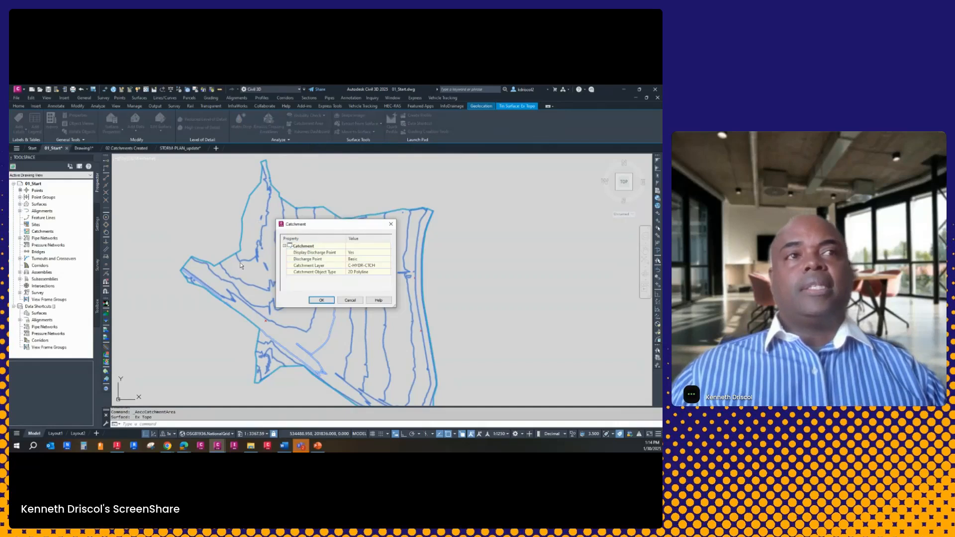
pyautogui.click(322, 300)
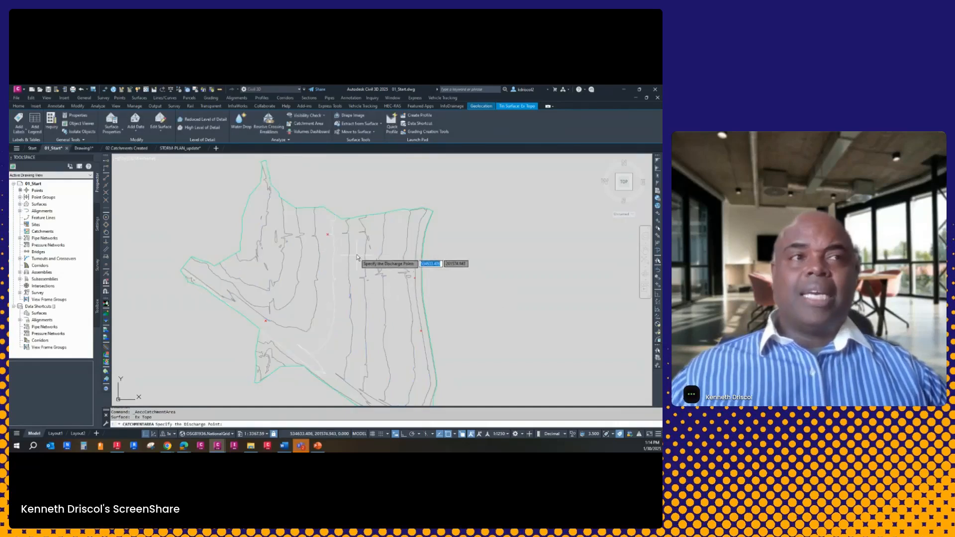
pyautogui.scroll(4, 325, 240)
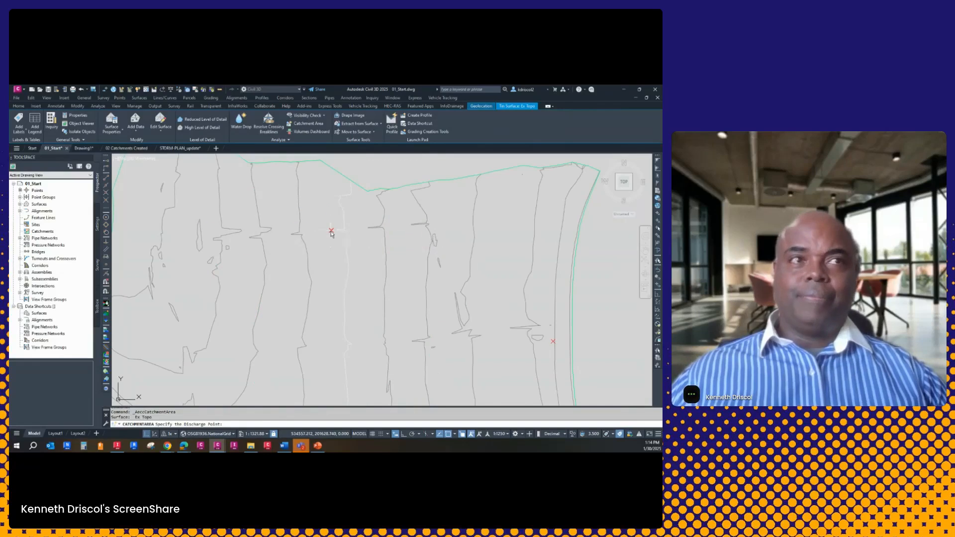
pyautogui.click(331, 230)
pyautogui.press('Return')
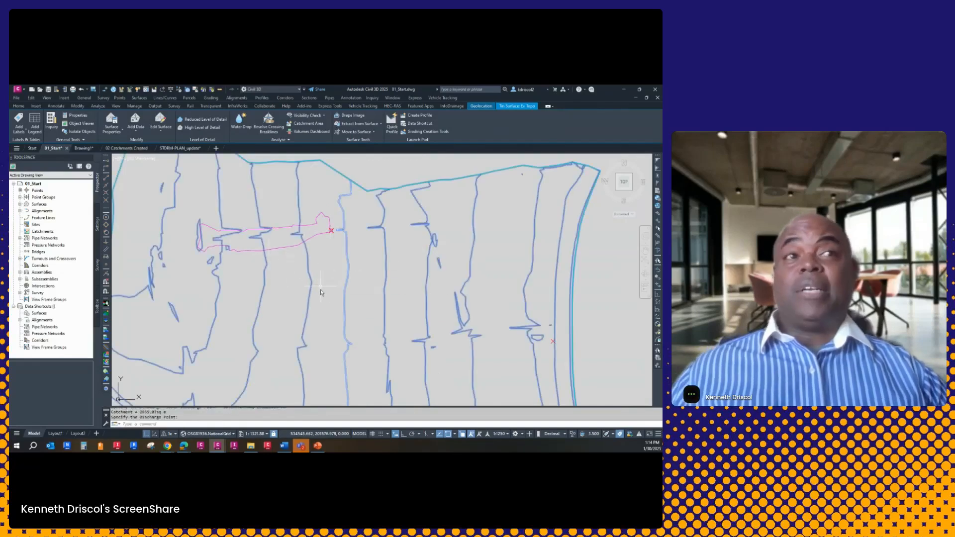
# Erase the catchment outline polyline drawn from the red-cross discharge point
pyautogui.click(271, 249)
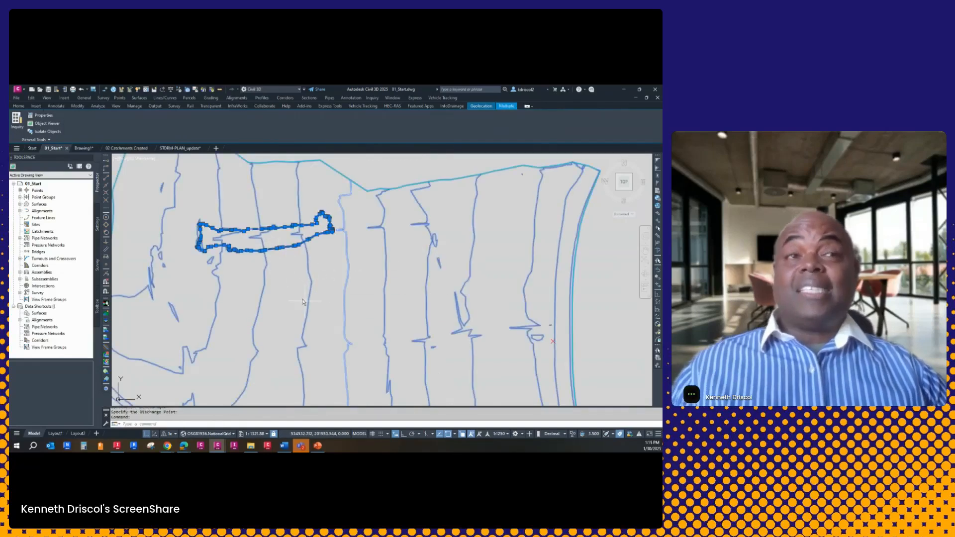
pyautogui.press('Escape')
pyautogui.press('Escape')
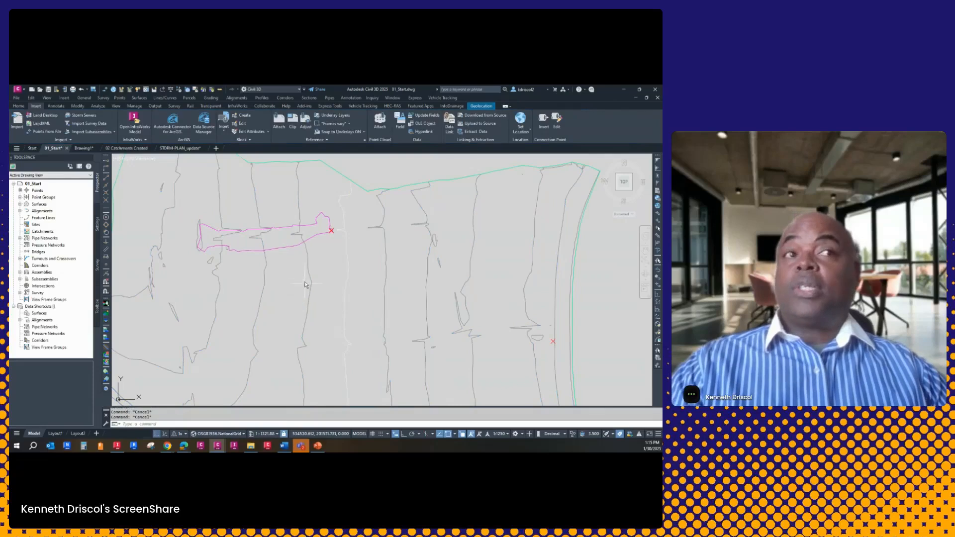
pyautogui.write('e')
pyautogui.press('Return')
pyautogui.click(282, 250)
pyautogui.click(281, 249)
pyautogui.press('Return')
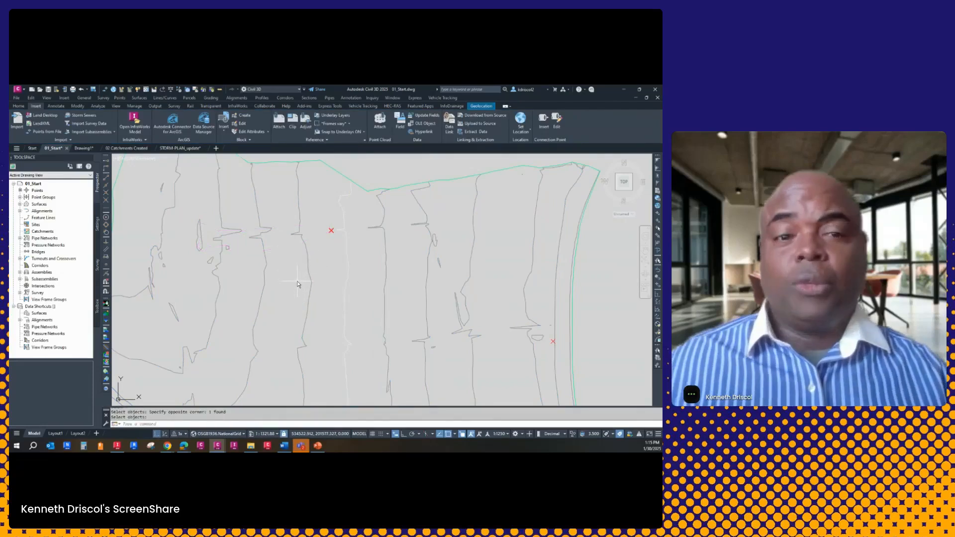
pyautogui.moveTo(298, 284)
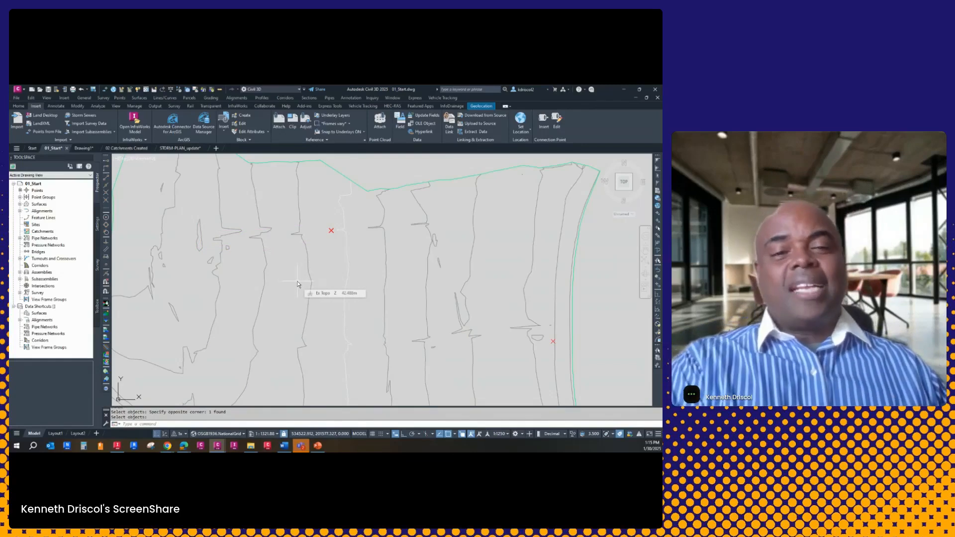
# Create a catchment group named Phase 1
pyautogui.scroll(2, 298, 285)
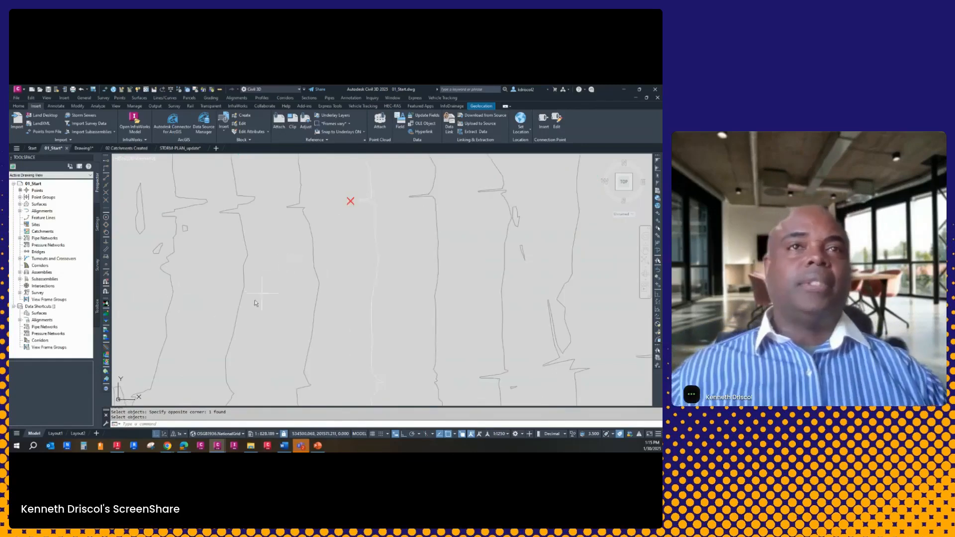
pyautogui.click(40, 232)
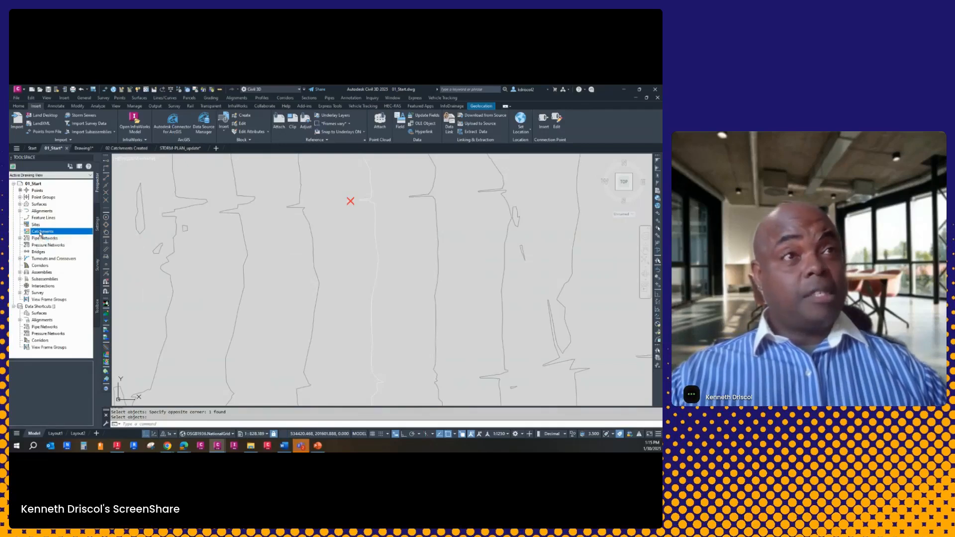
pyautogui.rightClick(42, 233)
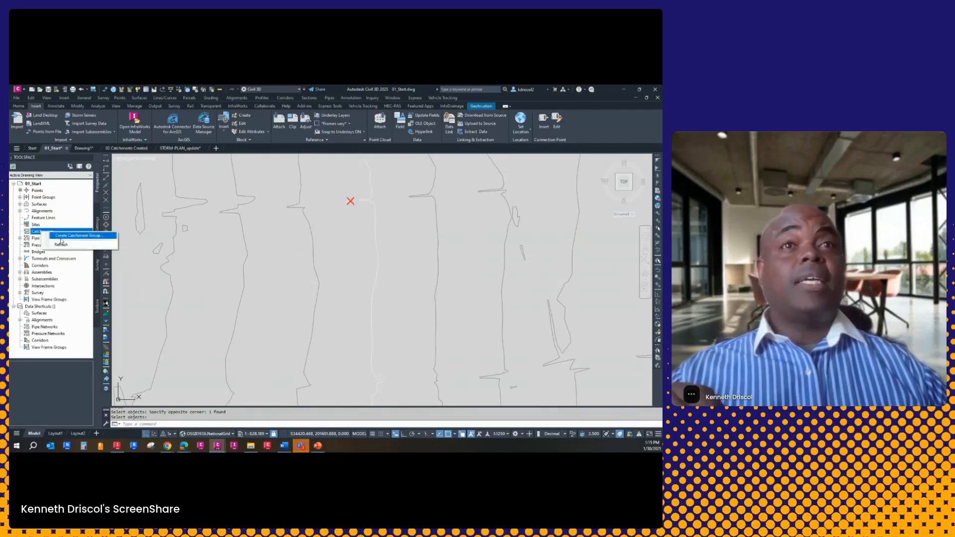
pyautogui.click(67, 236)
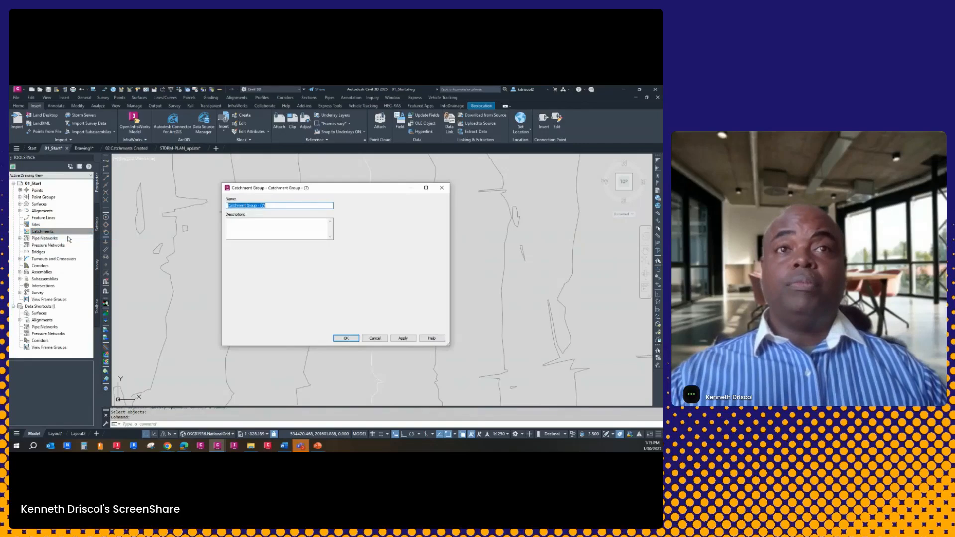
pyautogui.write('Phase 1')
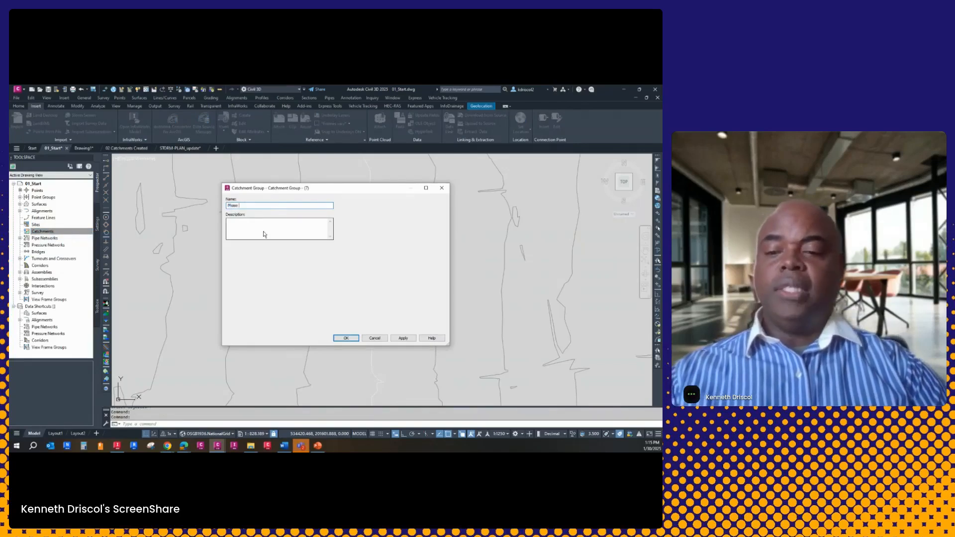
pyautogui.click(346, 339)
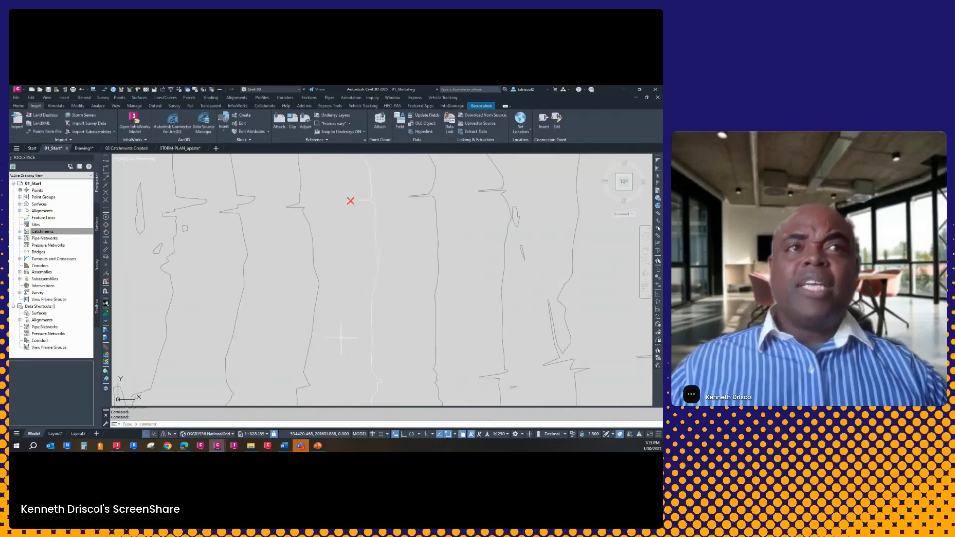
# Create a catchment from the Ex Topo surface in the Phase 1 group, discharging at the red cross and using the TR-55 method
pyautogui.click(44, 230)
pyautogui.click(20, 232)
pyautogui.rightClick(43, 239)
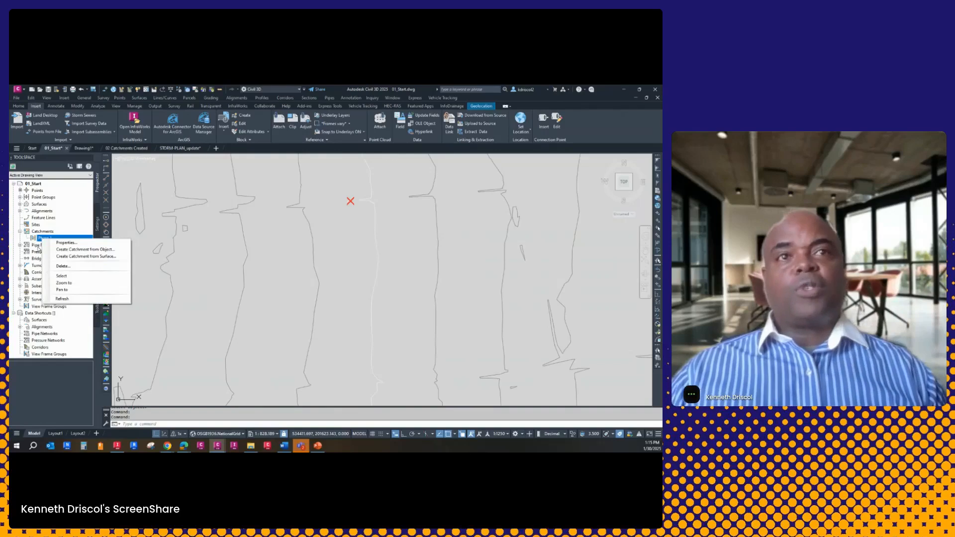
pyautogui.click(103, 258)
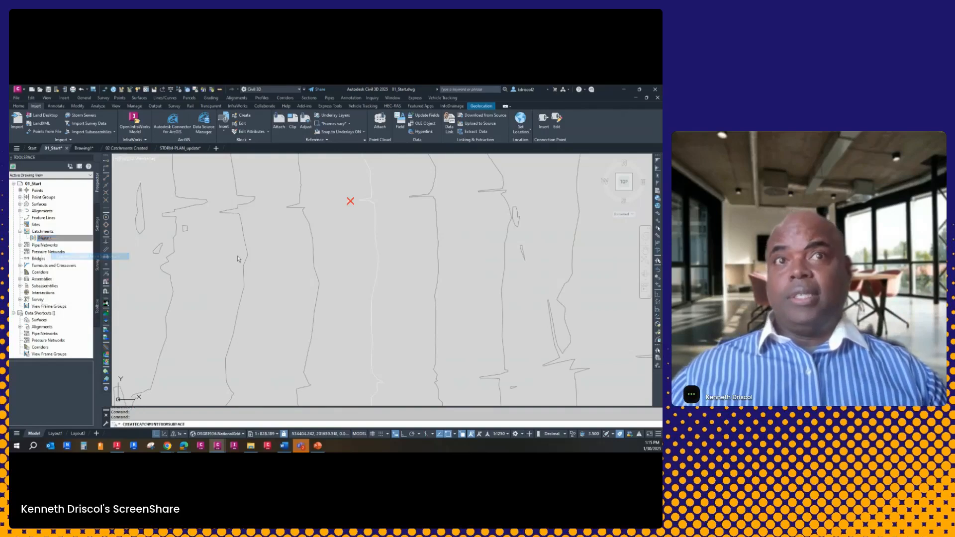
pyautogui.click(350, 202)
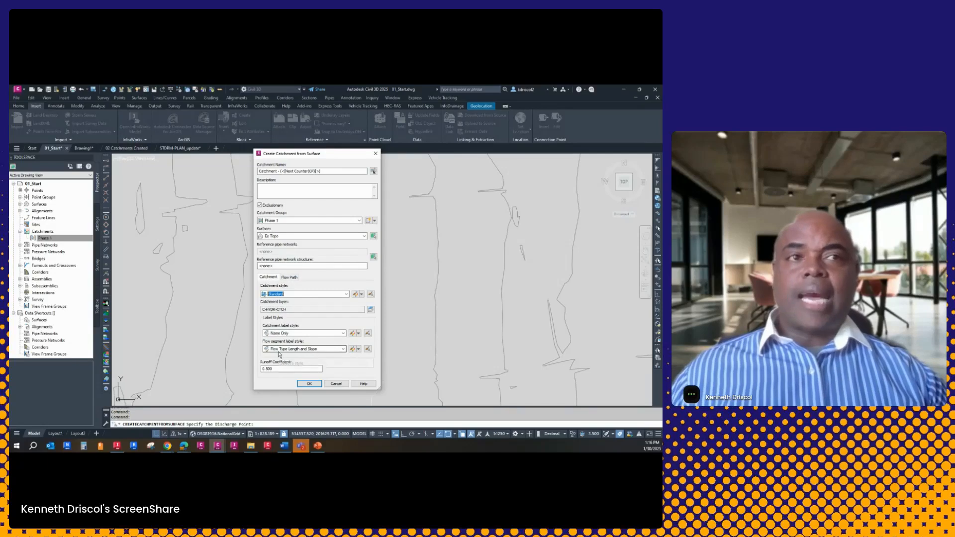
pyautogui.click(289, 278)
pyautogui.click(299, 302)
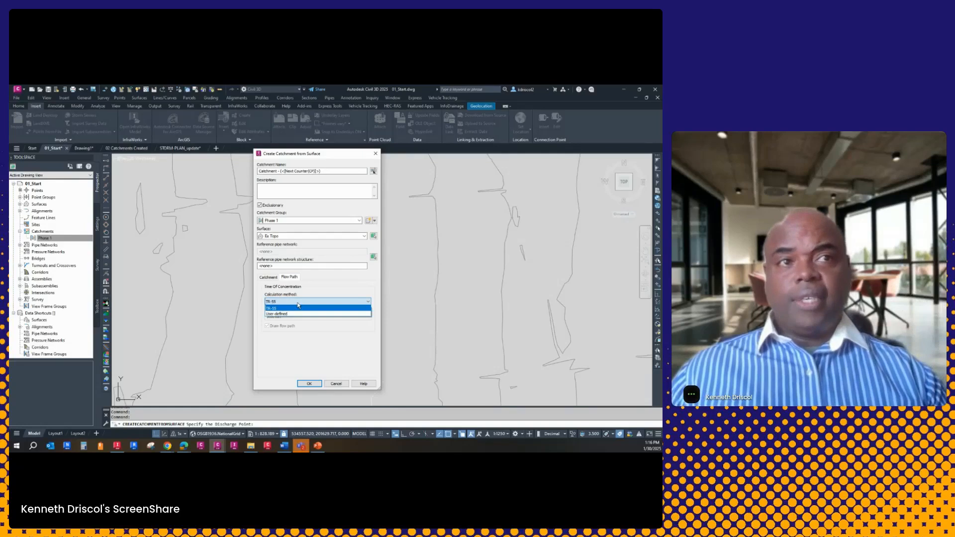
pyautogui.click(307, 292)
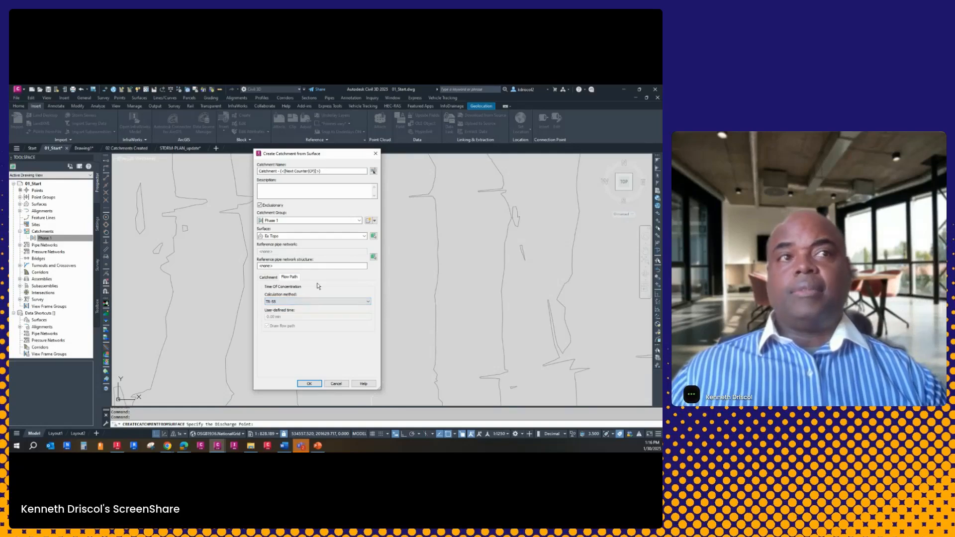
pyautogui.click(315, 384)
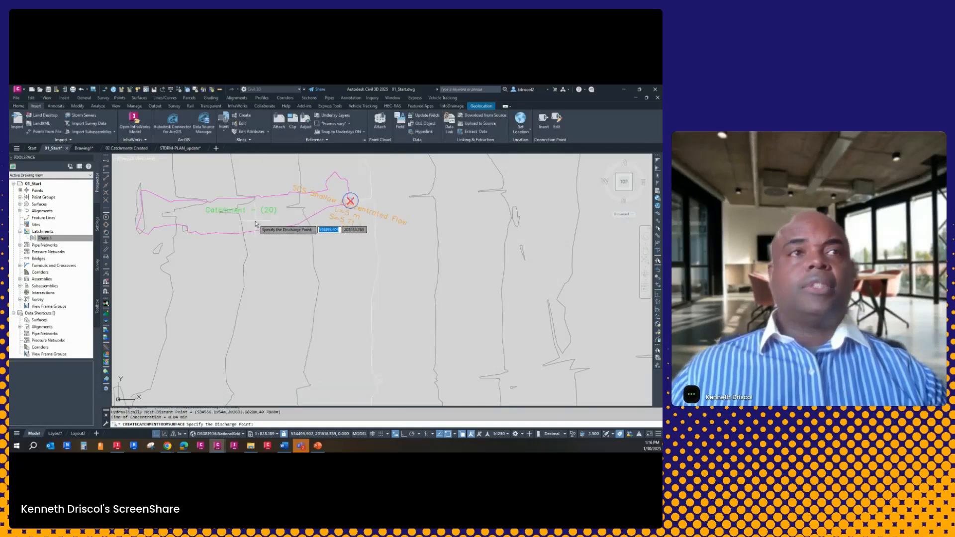
pyautogui.moveTo(255, 222); pyautogui.dragTo(360, 314, button='middle')
pyautogui.scroll(3, 363, 308)
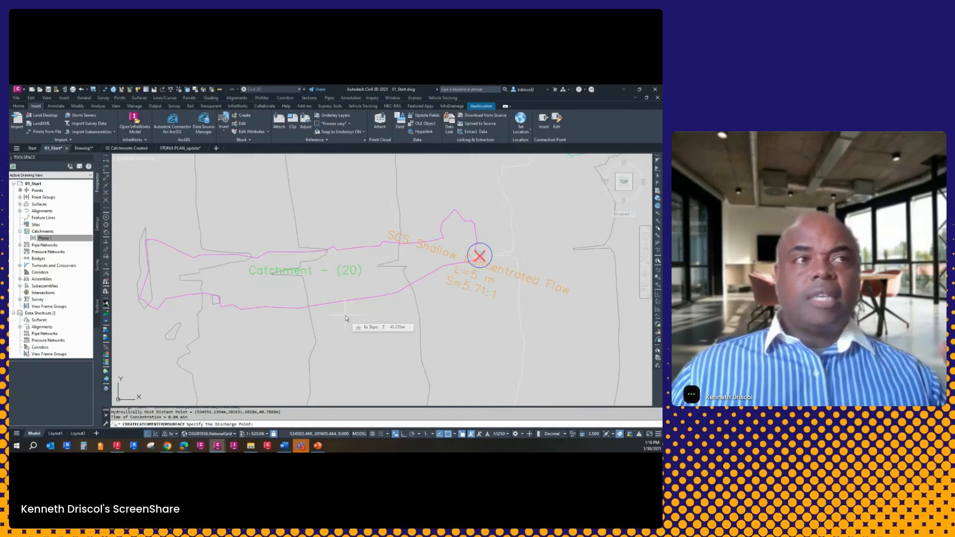
pyautogui.press('Return')
# Review the new catchment's runoff settings and its general catchment properties without changing them
pyautogui.click(421, 280)
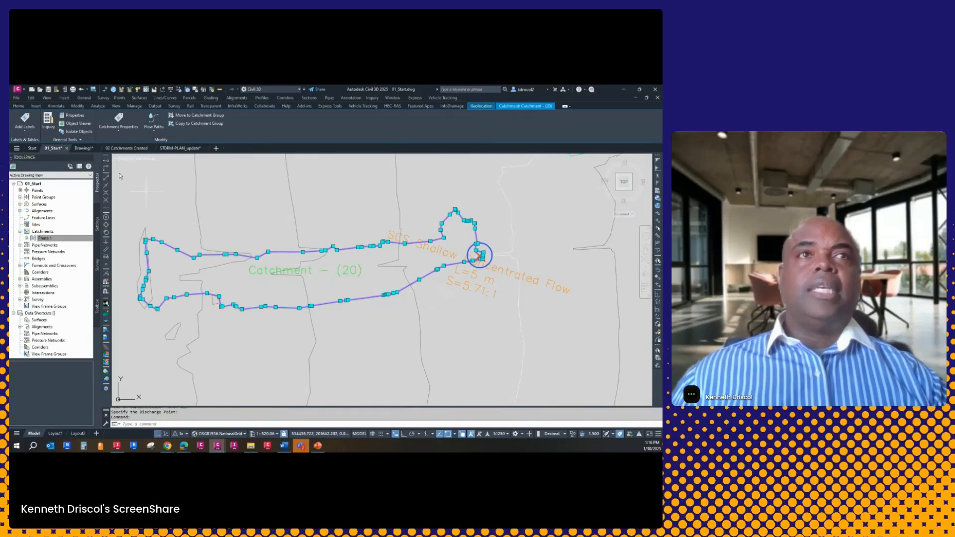
pyautogui.click(119, 132)
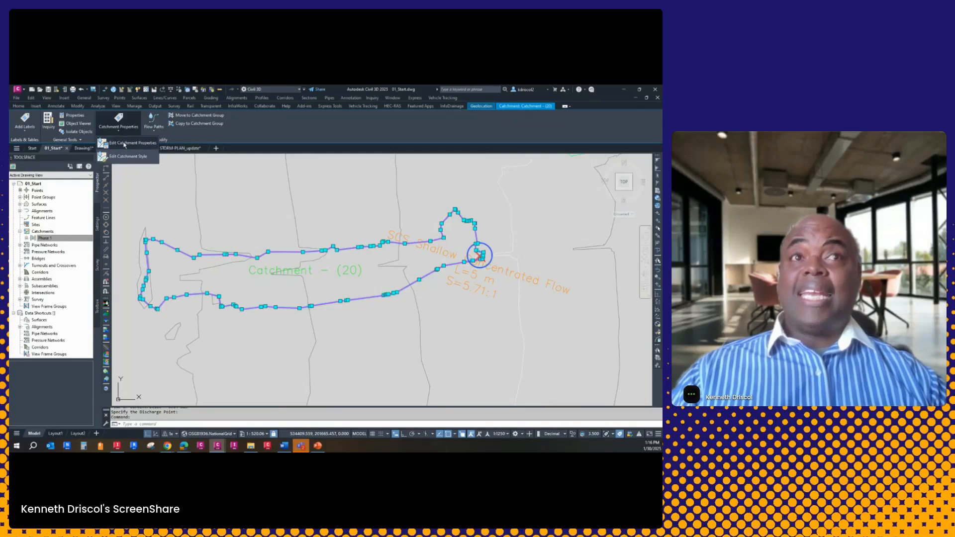
pyautogui.click(124, 144)
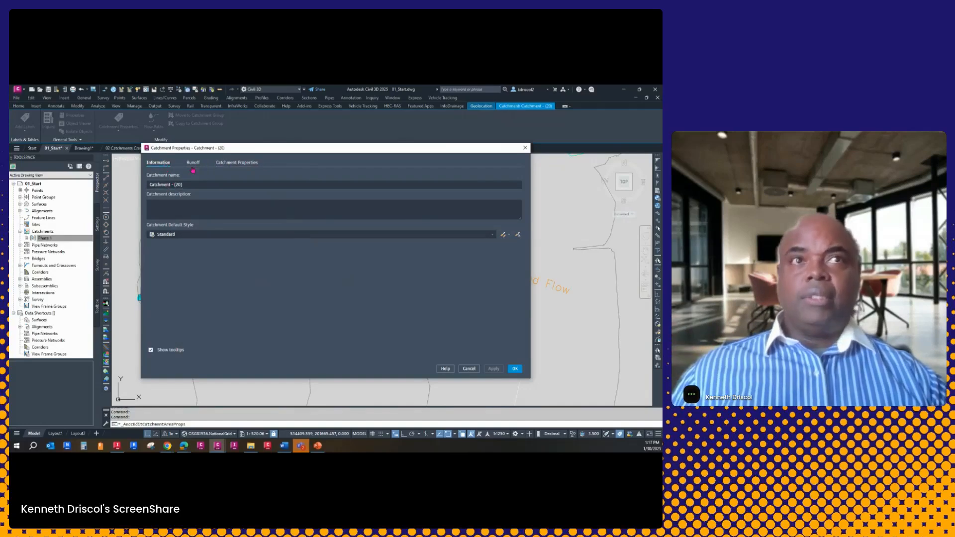
pyautogui.click(193, 162)
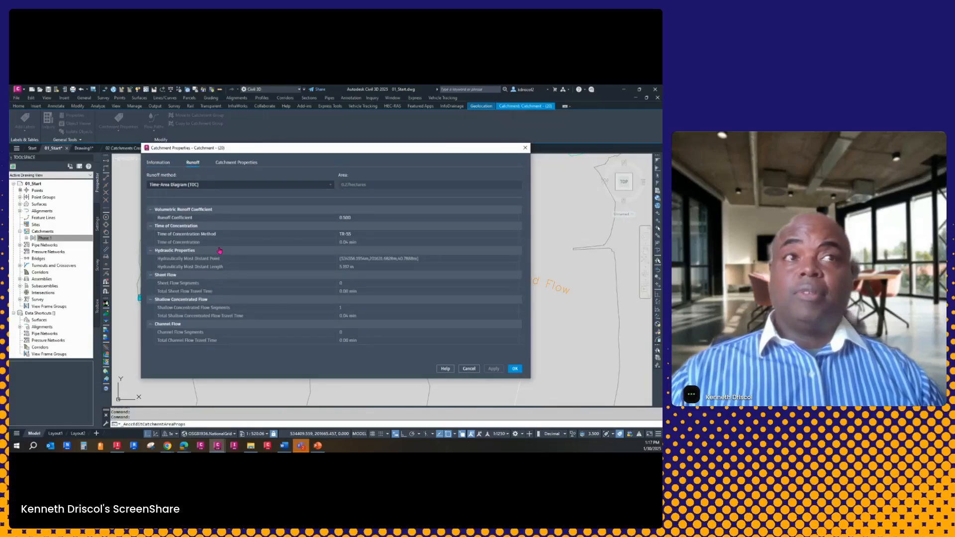
pyautogui.click(367, 235)
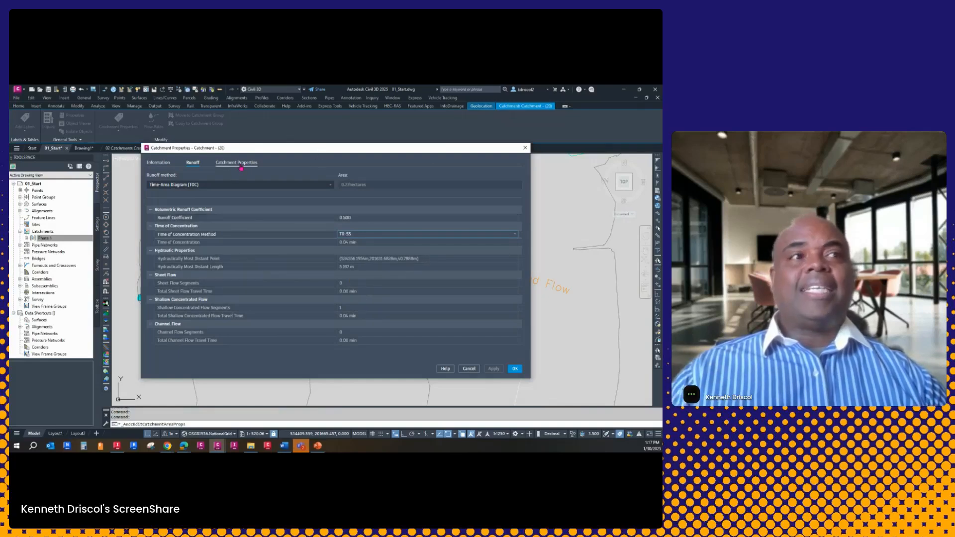
pyautogui.click(240, 167)
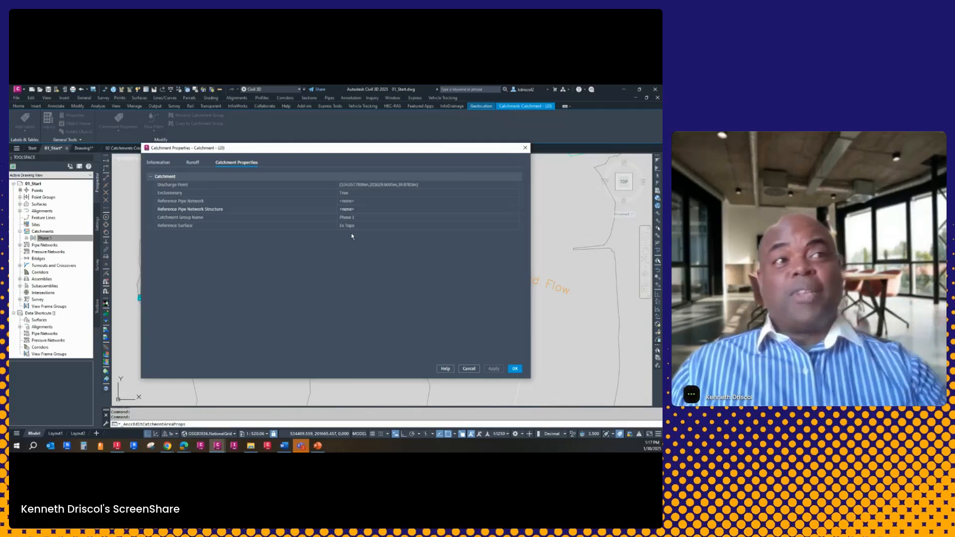
pyautogui.click(469, 369)
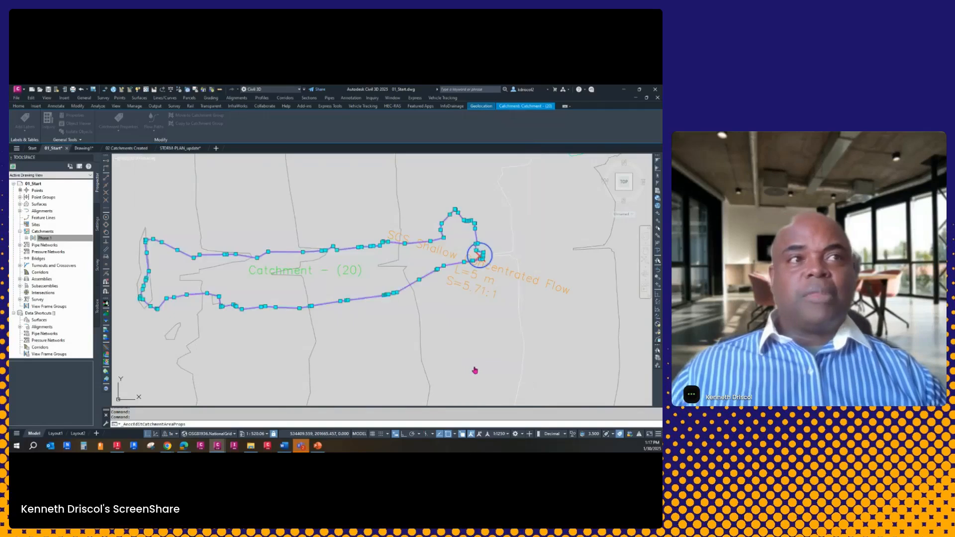
pyautogui.press('Escape')
pyautogui.press('Escape')
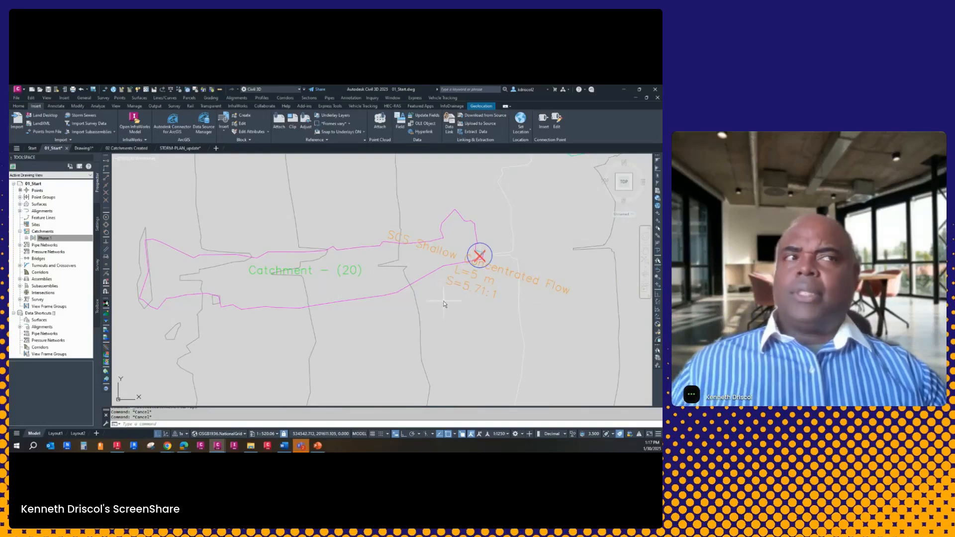
pyautogui.moveTo(441, 301)
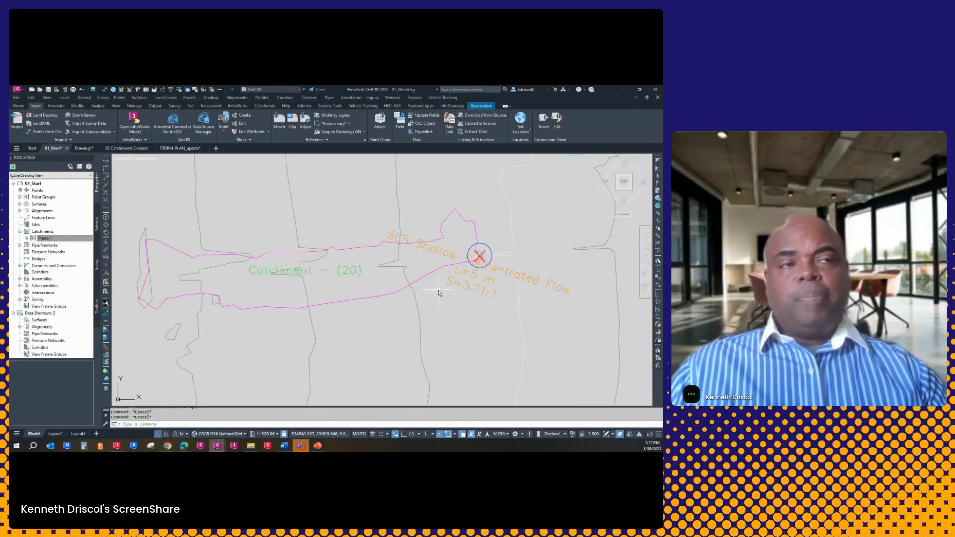
pyautogui.scroll(-2, 418, 267)
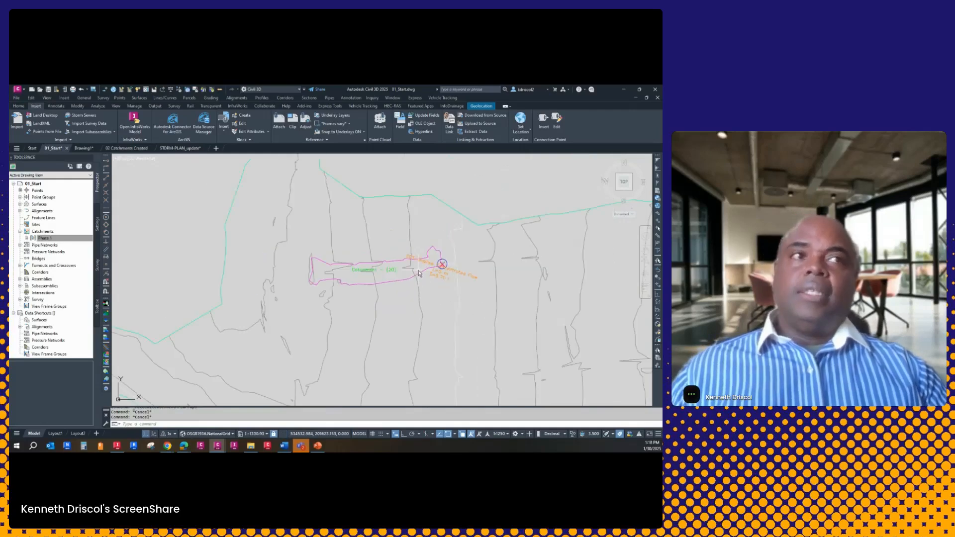
# Turn on the Slope Arrows component in the Ex Topo surface style's plan display
pyautogui.moveTo(434, 283); pyautogui.dragTo(412, 269, button='middle')
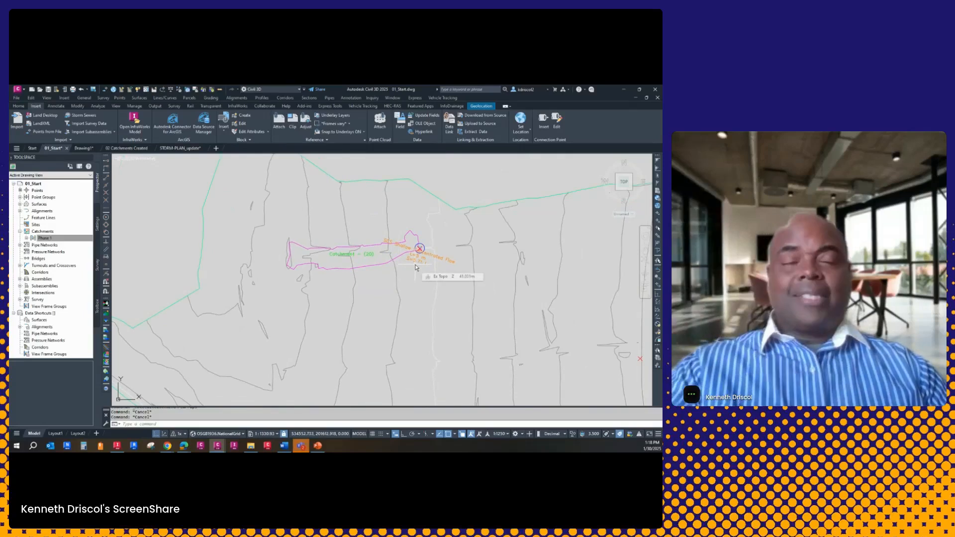
pyautogui.click(390, 220)
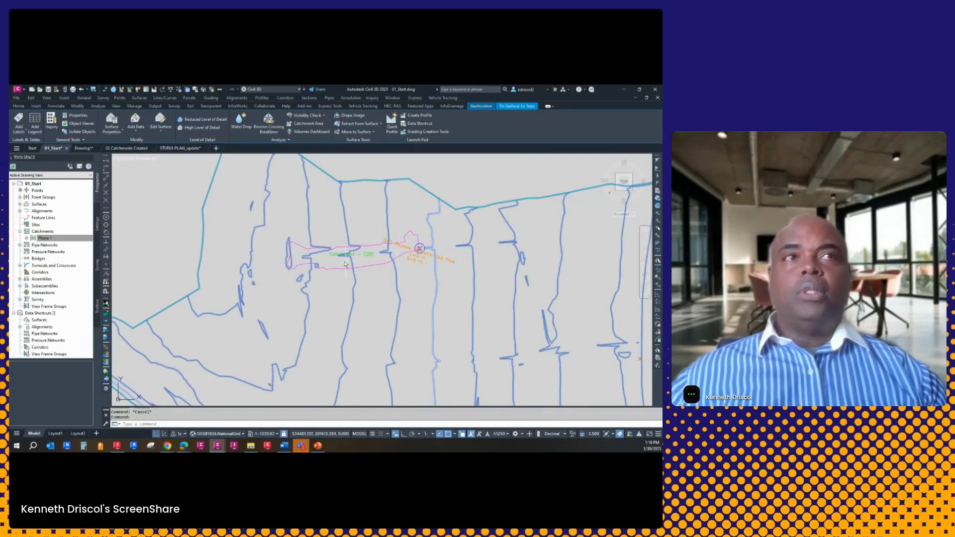
pyautogui.rightClick(354, 212)
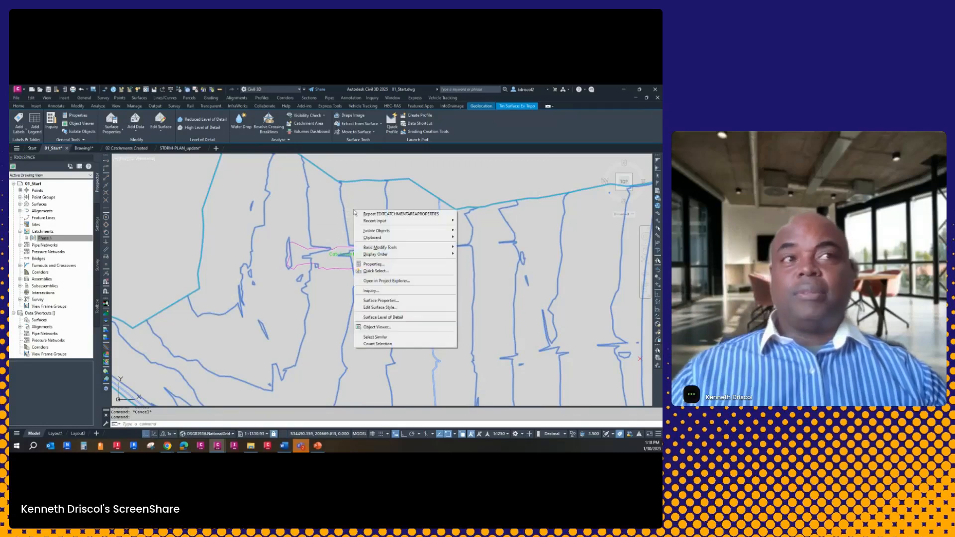
pyautogui.click(384, 307)
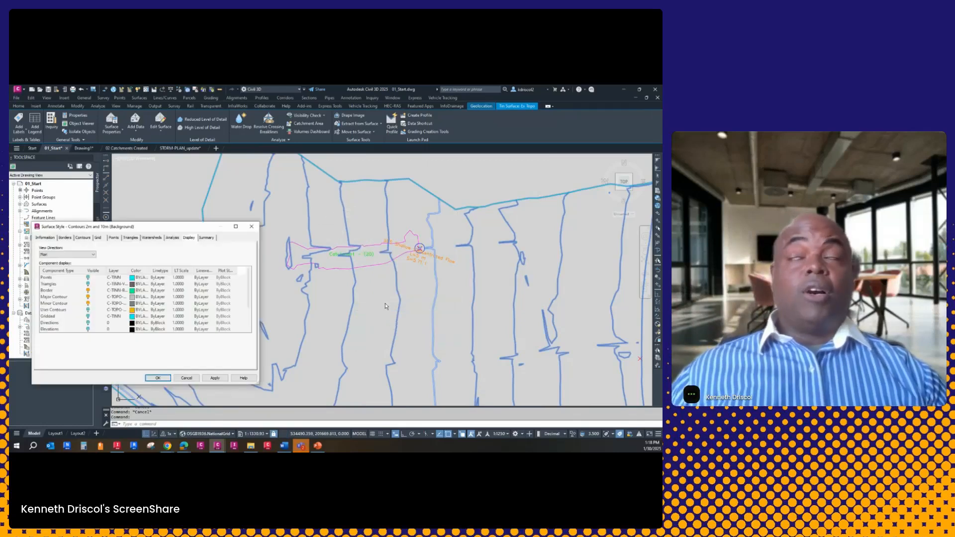
pyautogui.scroll(-2, 244, 292)
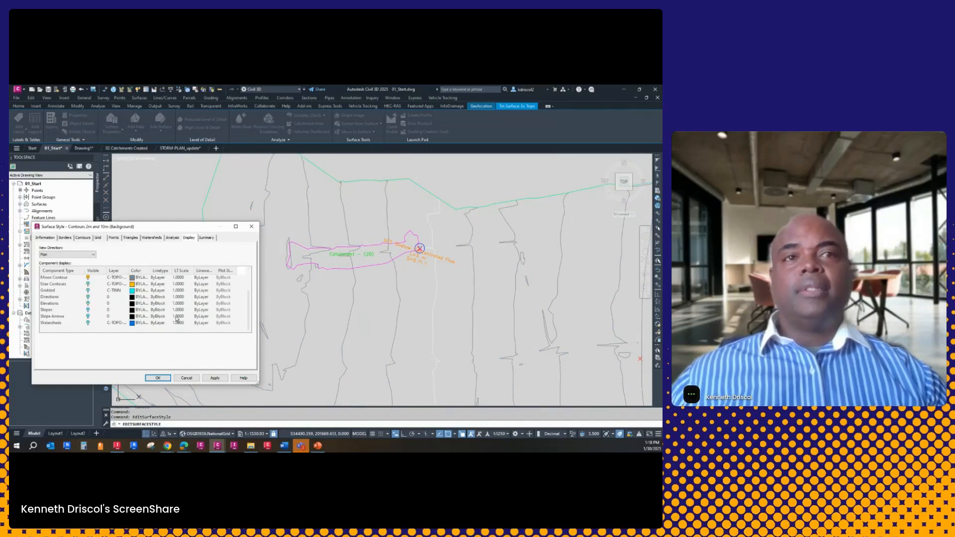
pyautogui.click(88, 318)
pyautogui.click(222, 380)
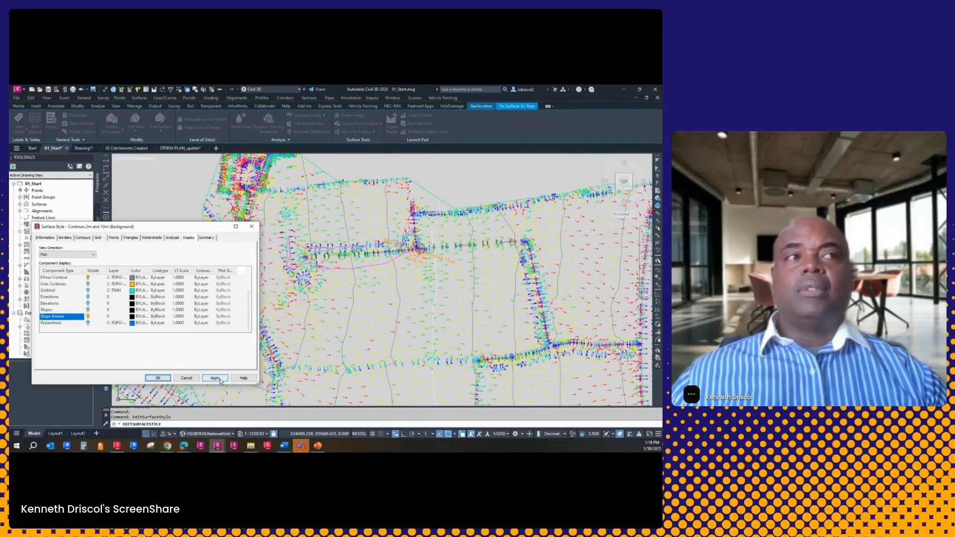
pyautogui.click(166, 379)
# Inspect the slope arrows around the catchment and along the eastern side, and turn them off in the Ex Topo surface style
pyautogui.scroll(5, 245, 284)
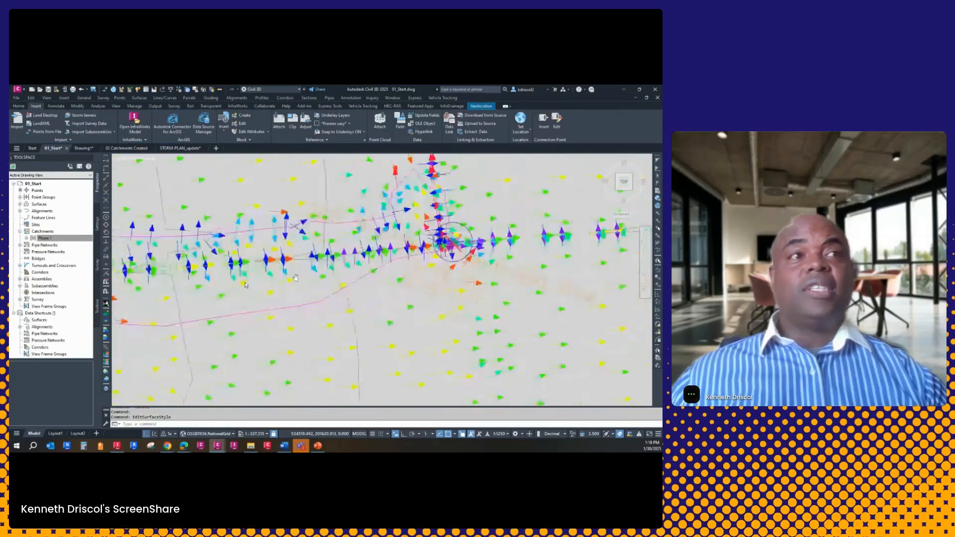
pyautogui.moveTo(295, 277); pyautogui.dragTo(216, 282, button='middle')
pyautogui.scroll(-4, 397, 255)
pyautogui.moveTo(484, 257); pyautogui.dragTo(377, 251, button='middle')
pyautogui.moveTo(451, 308); pyautogui.dragTo(289, 259, button='middle')
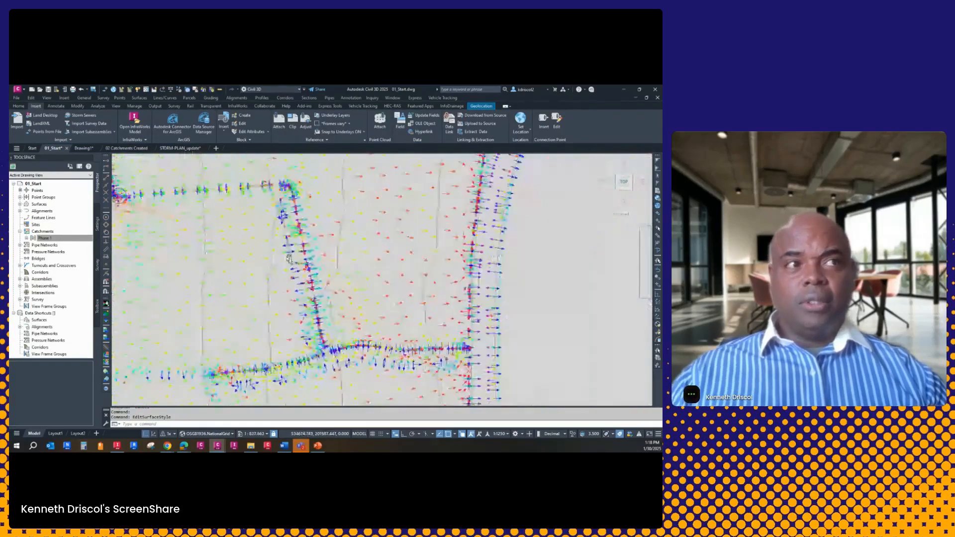
pyautogui.click(237, 284)
pyautogui.rightClick(243, 281)
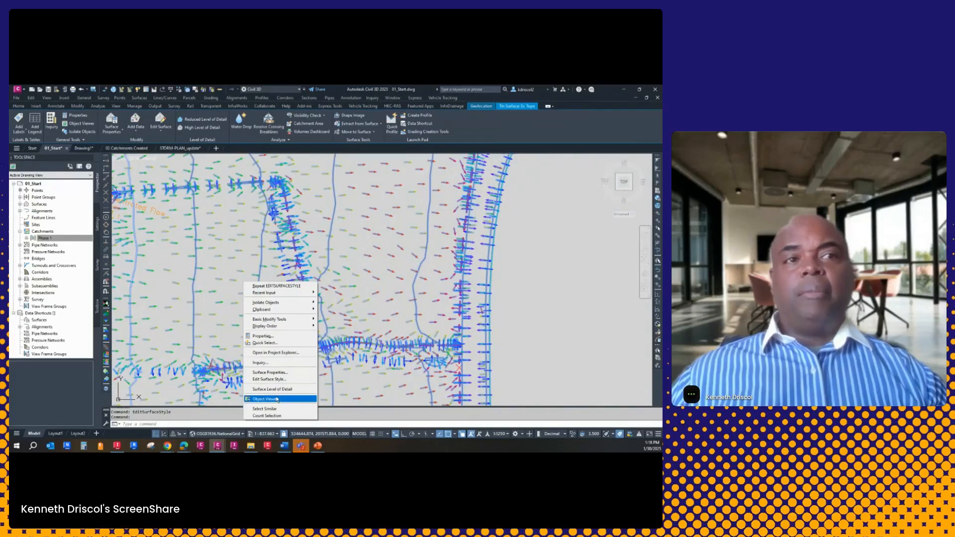
pyautogui.click(271, 380)
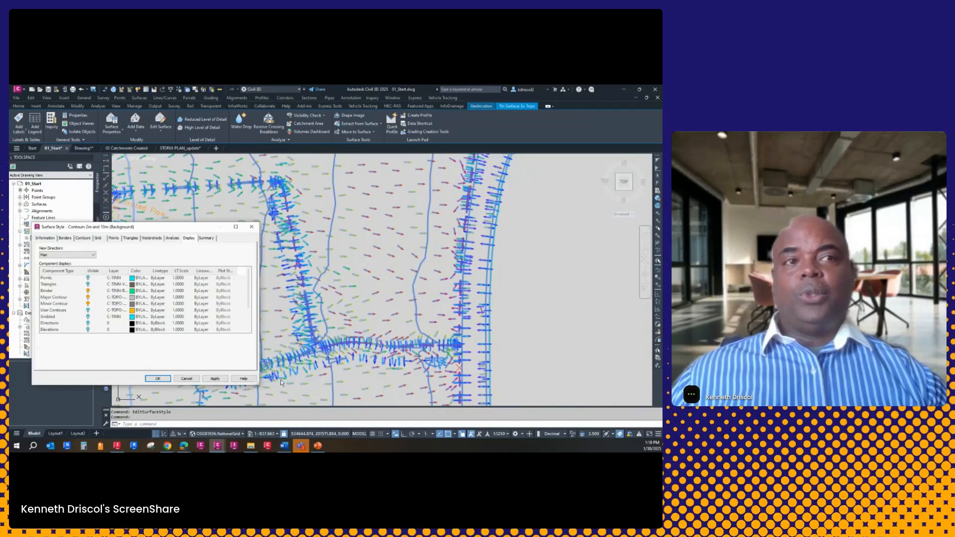
pyautogui.scroll(-2, 100, 313)
pyautogui.click(88, 317)
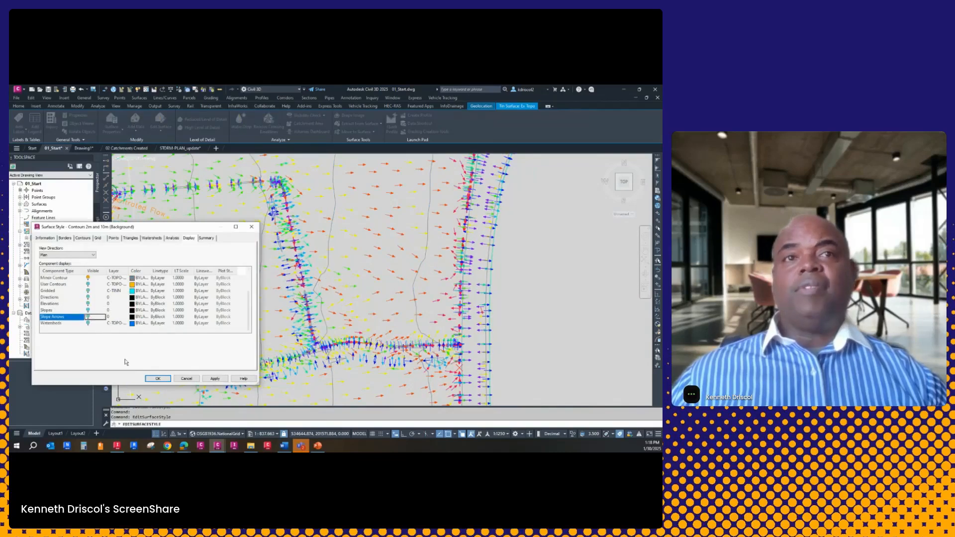
pyautogui.click(158, 378)
# Set up the Water Drop analysis on the Ex Topo surface with 3D Polyline as the path object type
pyautogui.scroll(-8, 296, 257)
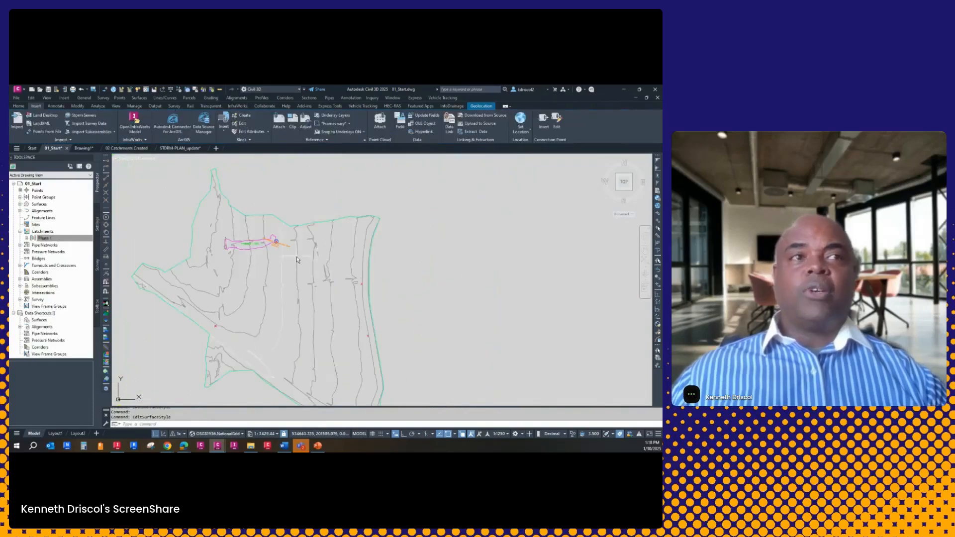
pyautogui.scroll(6, 352, 263)
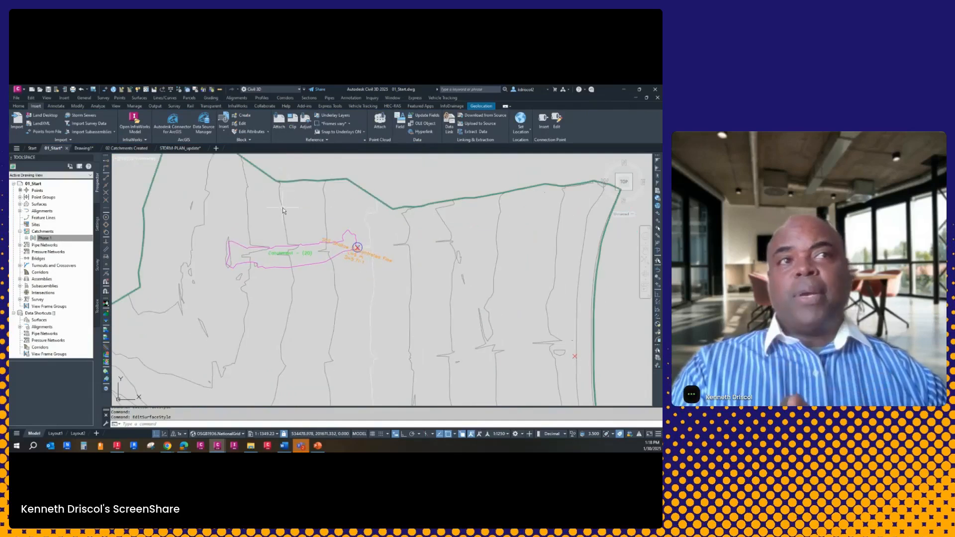
pyautogui.click(284, 208)
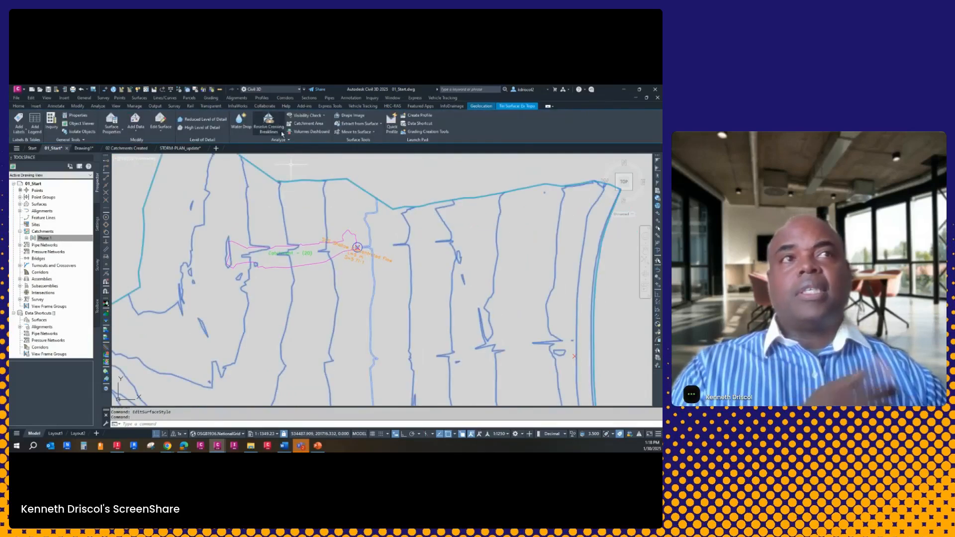
pyautogui.click(242, 124)
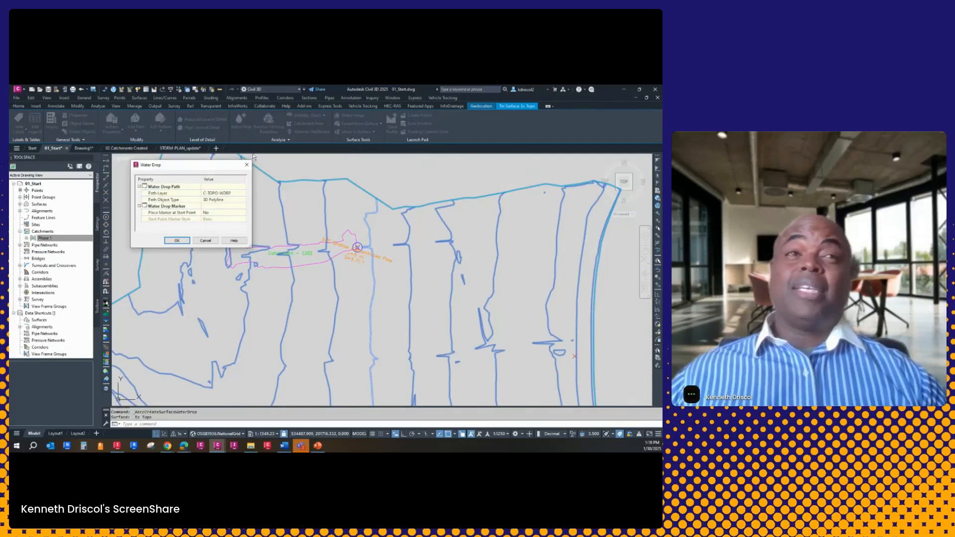
pyautogui.click(234, 202)
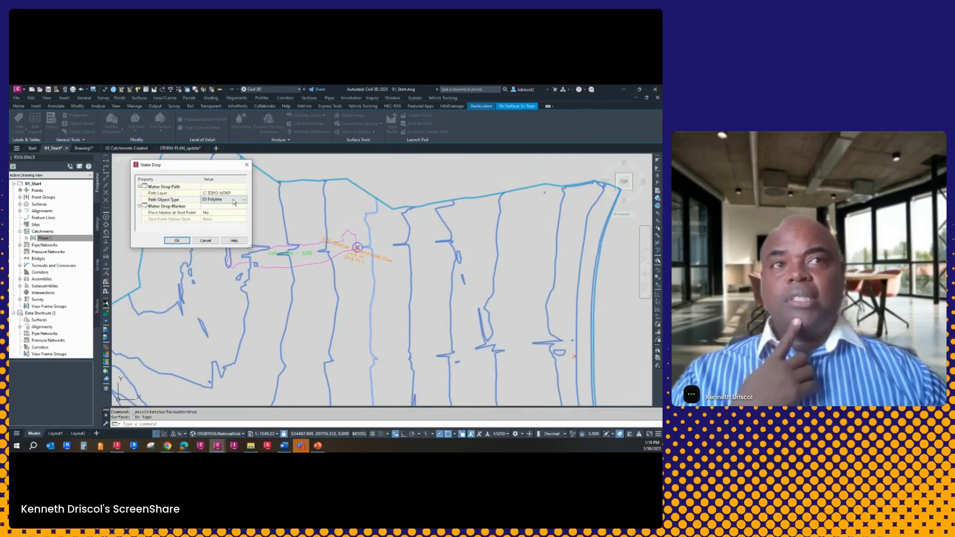
pyautogui.click(234, 201)
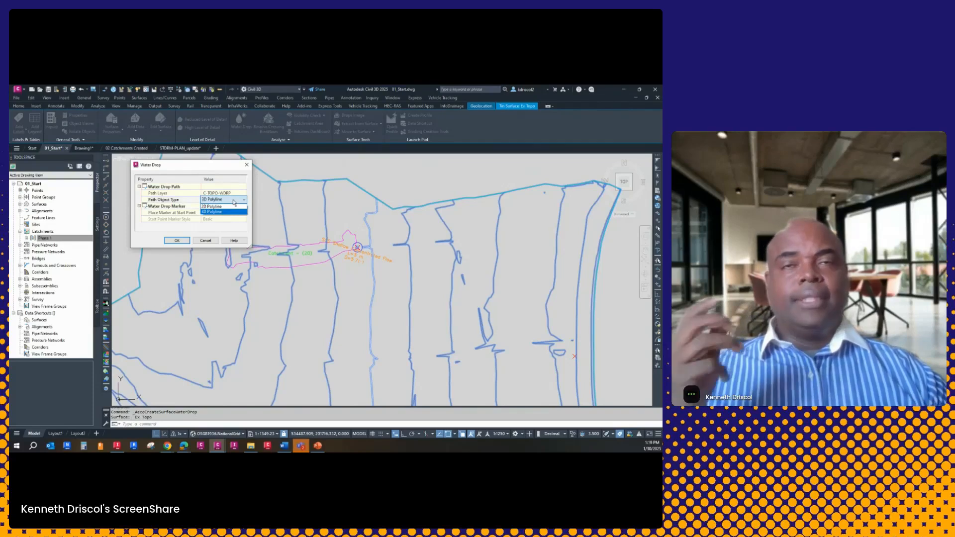
pyautogui.click(232, 212)
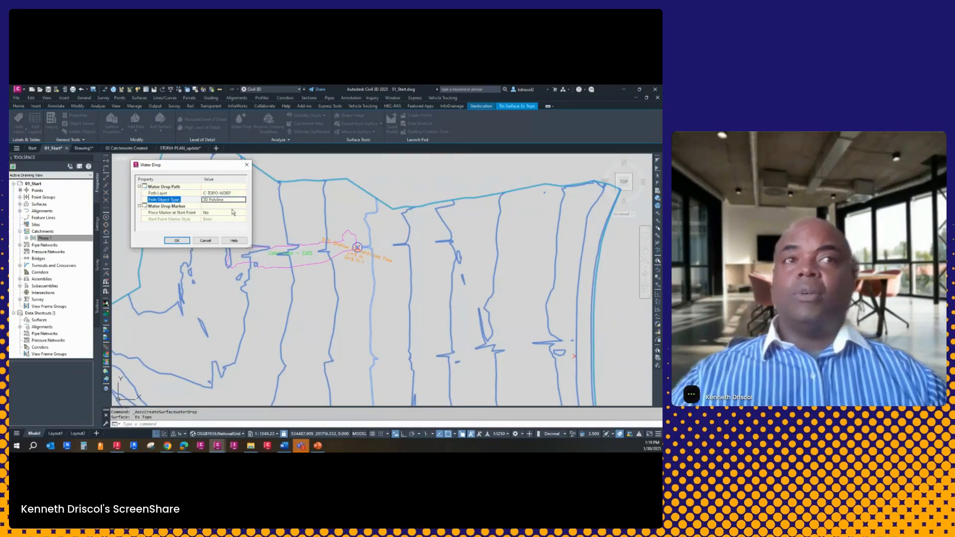
pyautogui.click(176, 241)
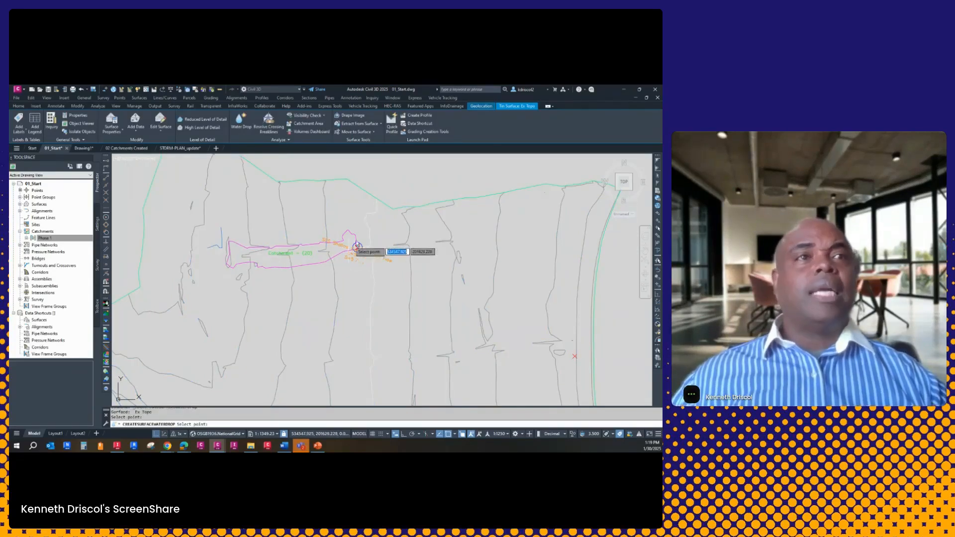
# Trace water drop paths from several points spread across the eastern, central and southwestern parts of the Ex Topo surface
pyautogui.click(481, 272)
pyautogui.click(398, 320)
pyautogui.click(513, 332)
pyautogui.click(491, 365)
pyautogui.click(303, 360)
pyautogui.click(216, 360)
pyautogui.moveTo(262, 333); pyautogui.dragTo(220, 172, button='middle')
pyautogui.click(246, 287)
pyautogui.click(132, 284)
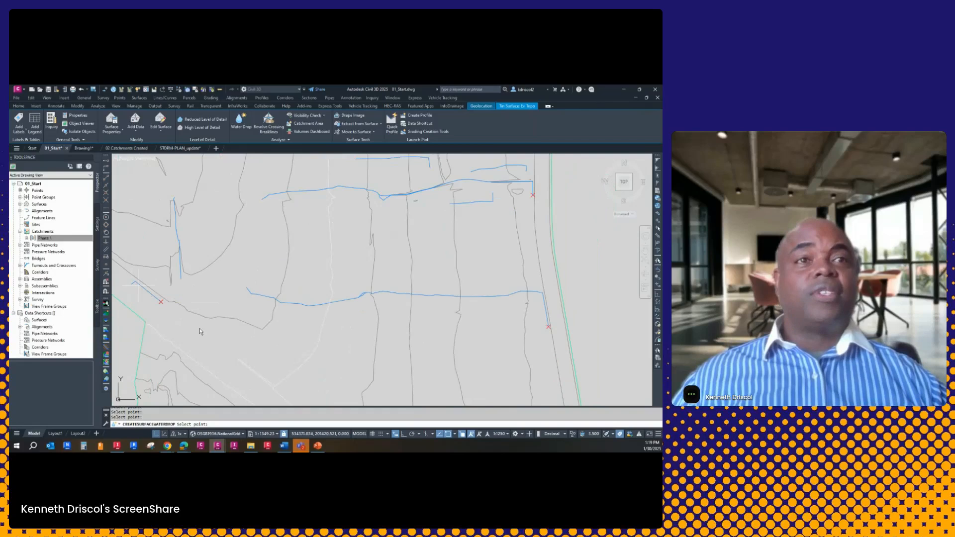
pyautogui.click(468, 299)
pyautogui.press('Escape')
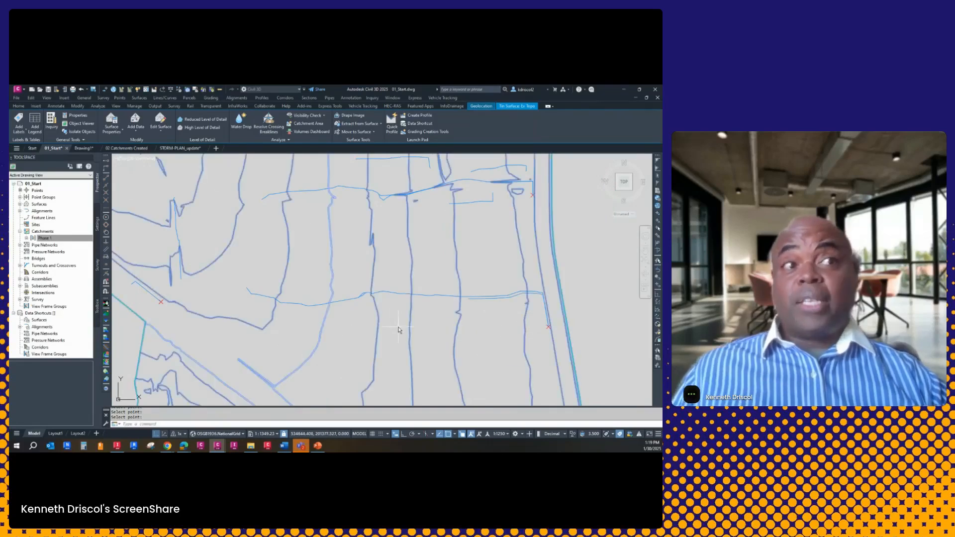
pyautogui.press('Escape')
pyautogui.press('Escape')
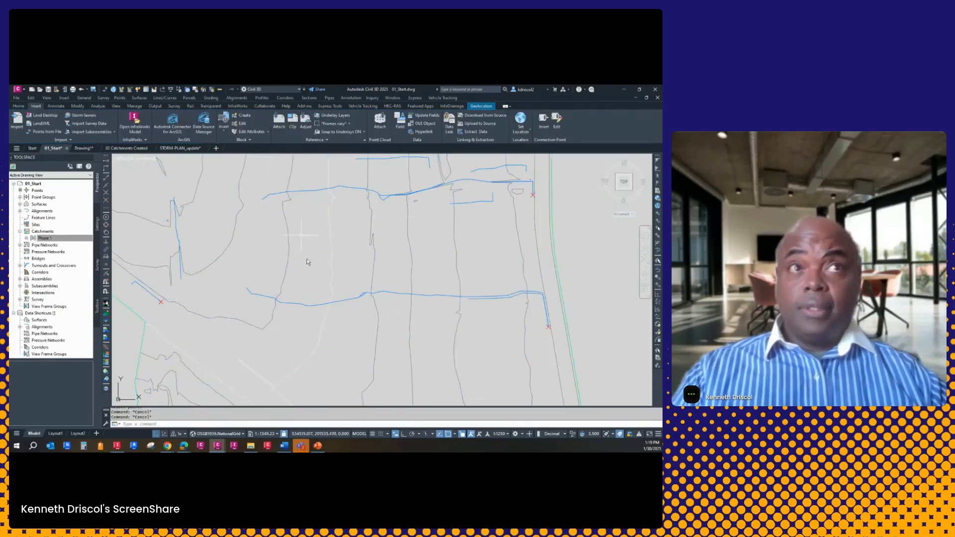
# Outline the Ex Topo catchment area as a 2D polyline, discharging at the red cross ending the long southern water drop path
pyautogui.click(289, 266)
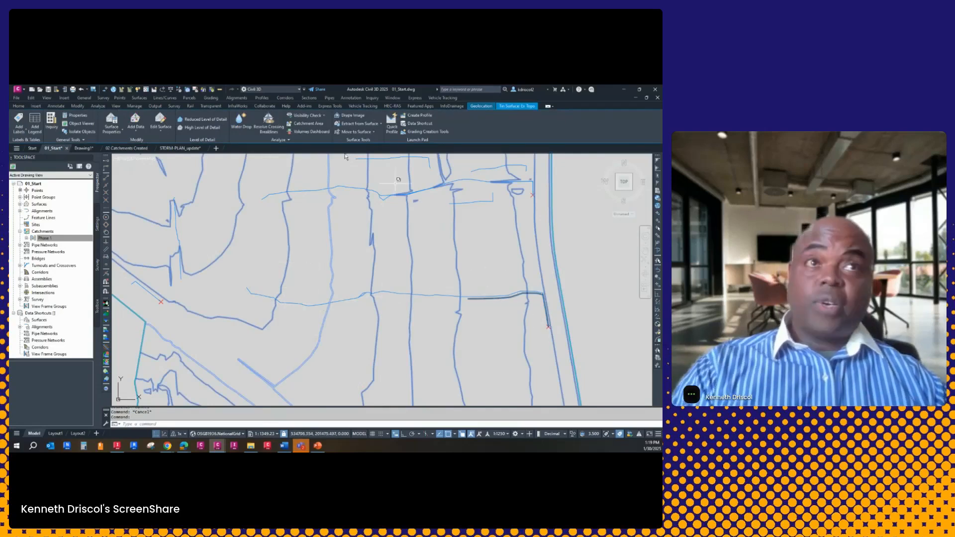
pyautogui.click(305, 124)
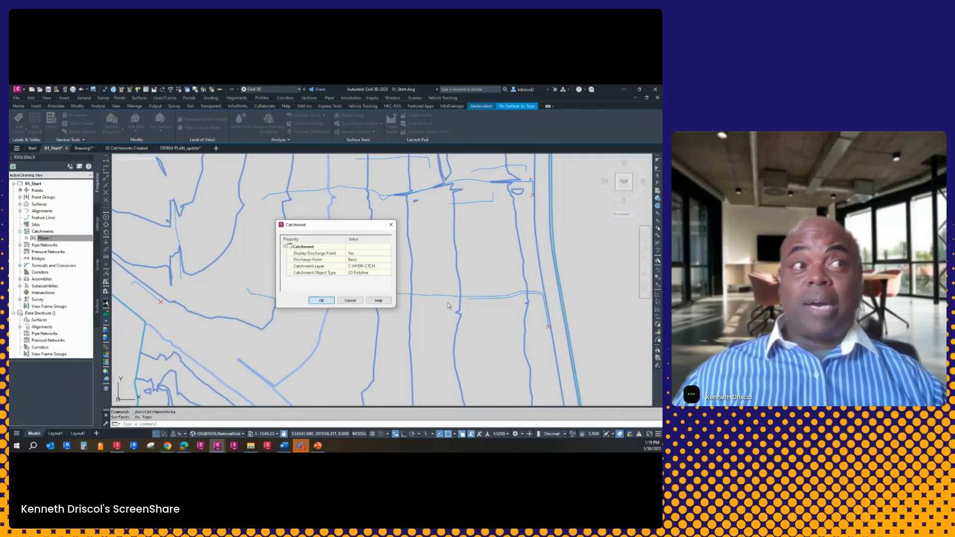
pyautogui.click(321, 301)
pyautogui.click(549, 329)
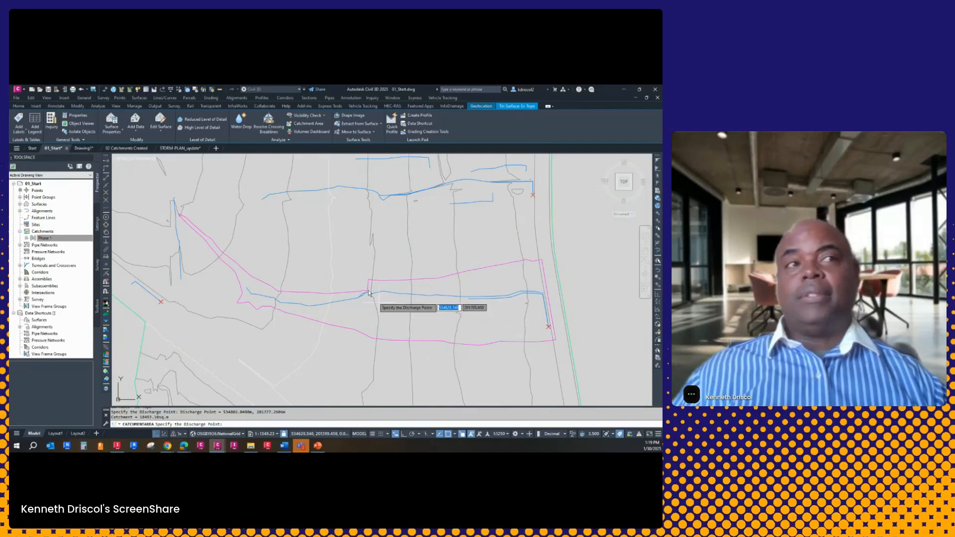
pyautogui.press('Return')
pyautogui.press('Escape')
pyautogui.press('Escape')
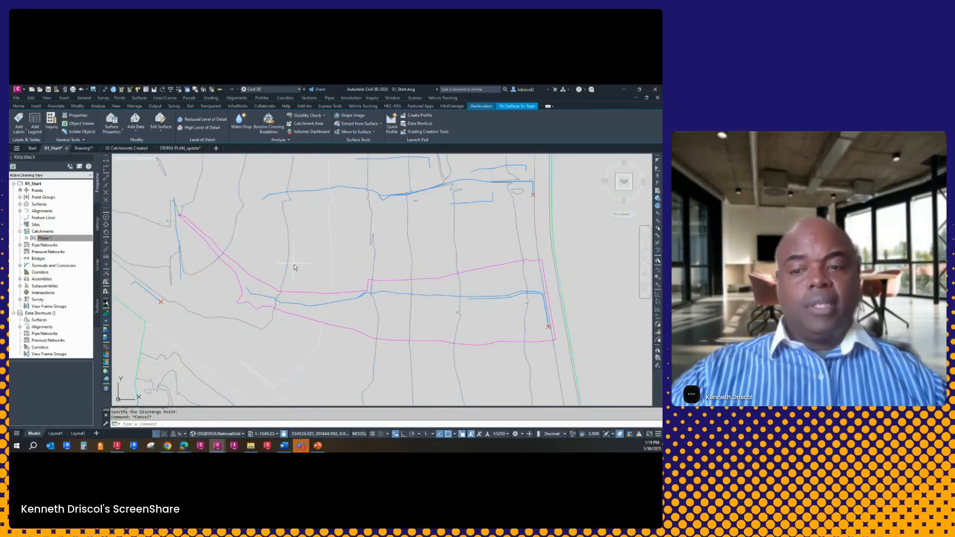
# Create a catchment in the Phase 1 group from the new outline polyline, skipping the flow path and keeping the default styles
pyautogui.click(27, 238)
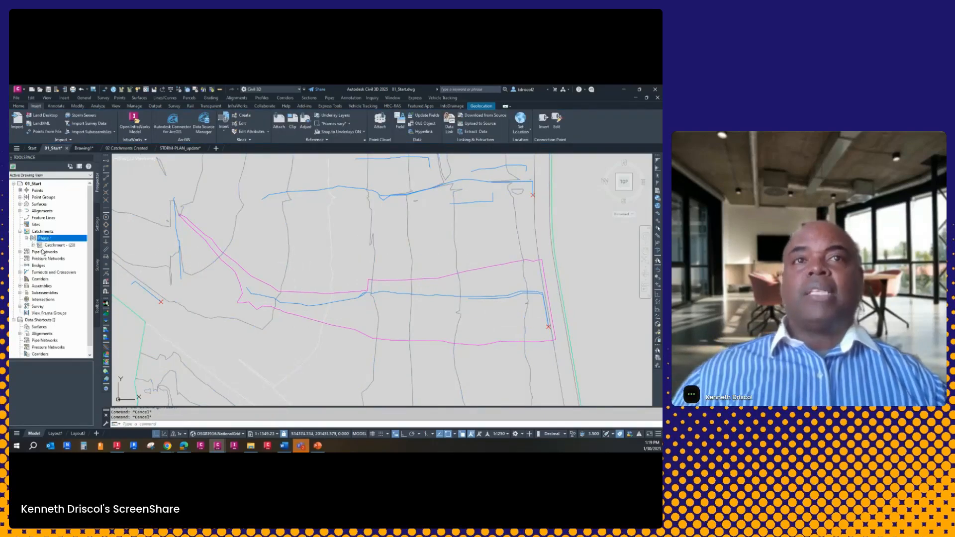
pyautogui.rightClick(61, 240)
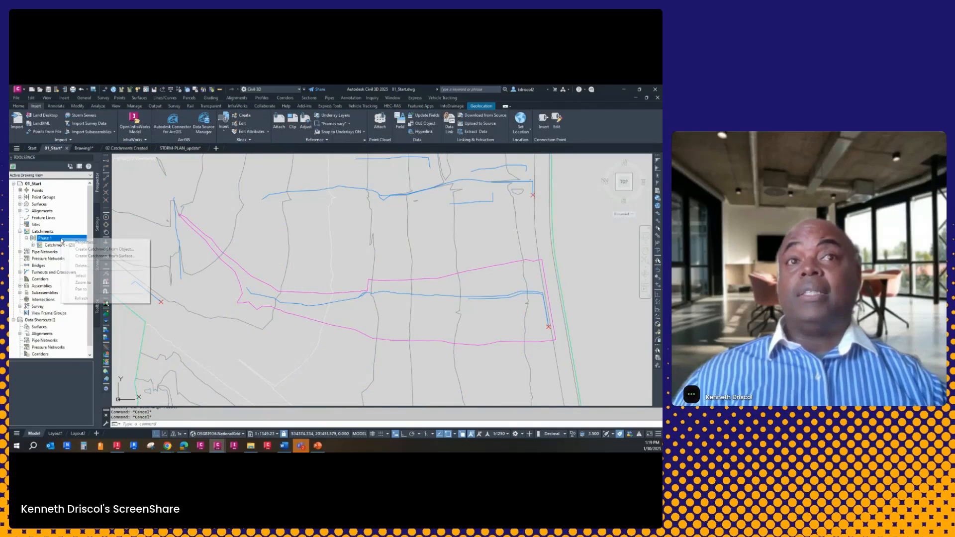
pyautogui.click(110, 252)
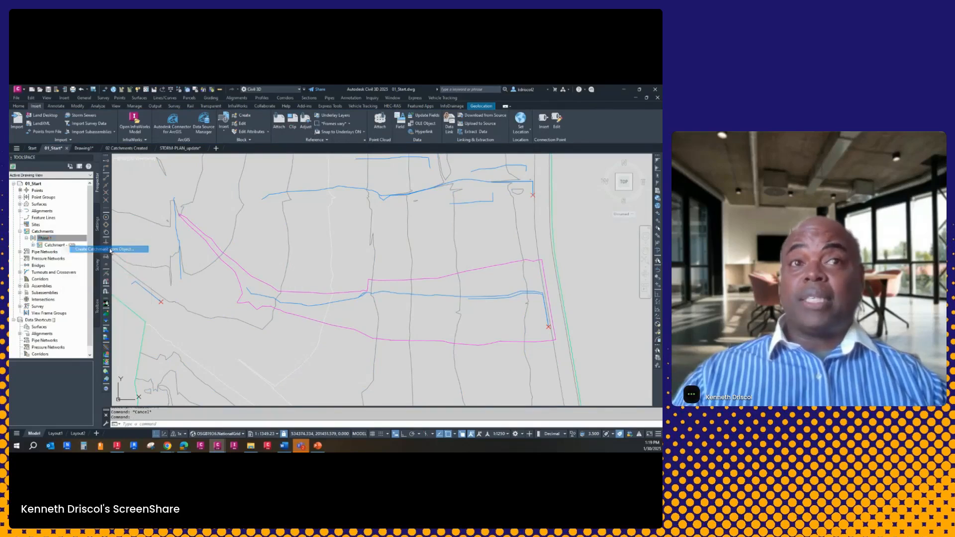
pyautogui.click(499, 343)
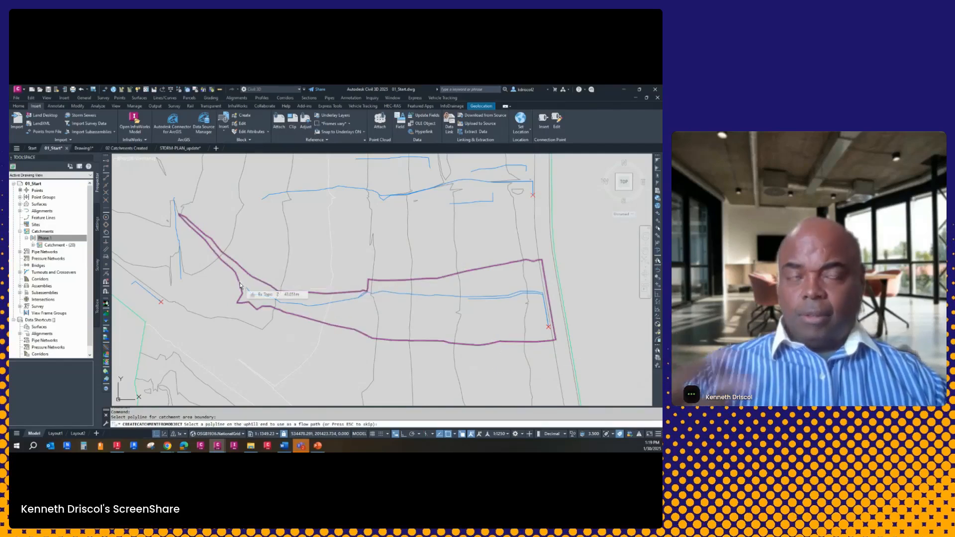
pyautogui.press('Escape')
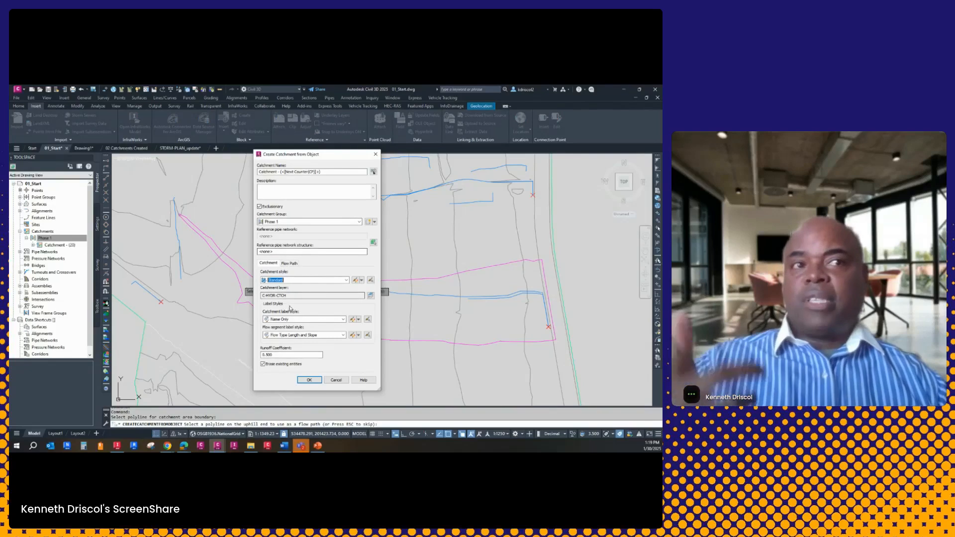
pyautogui.click(309, 379)
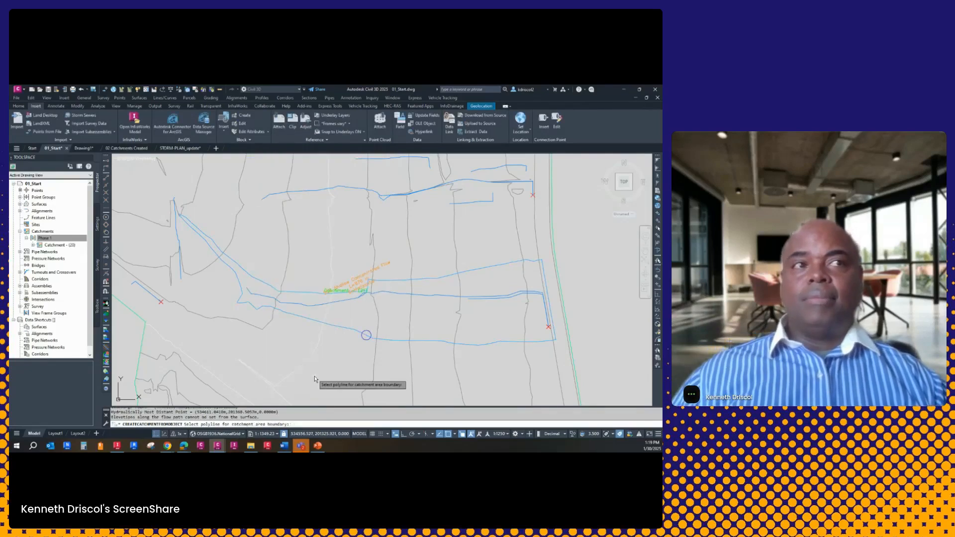
pyautogui.scroll(6, 348, 274)
pyautogui.moveTo(421, 316); pyautogui.dragTo(335, 227, button='middle')
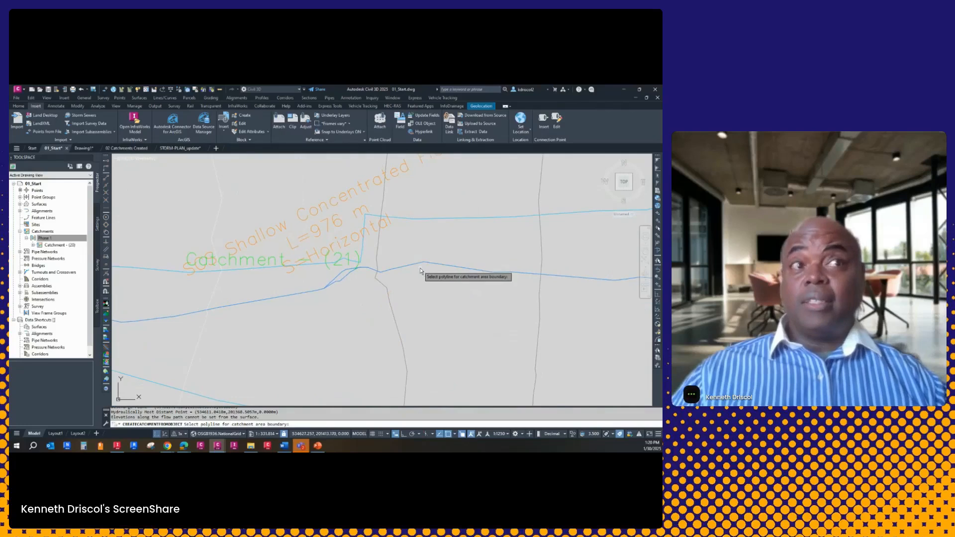
pyautogui.scroll(-6, 419, 329)
pyautogui.scroll(-4, 419, 330)
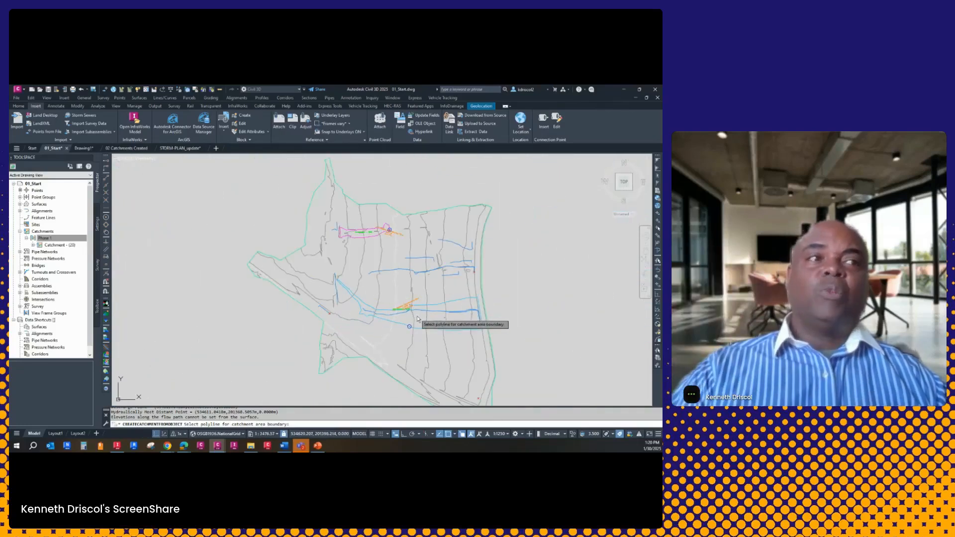
pyautogui.scroll(4, 414, 281)
pyautogui.click(417, 282)
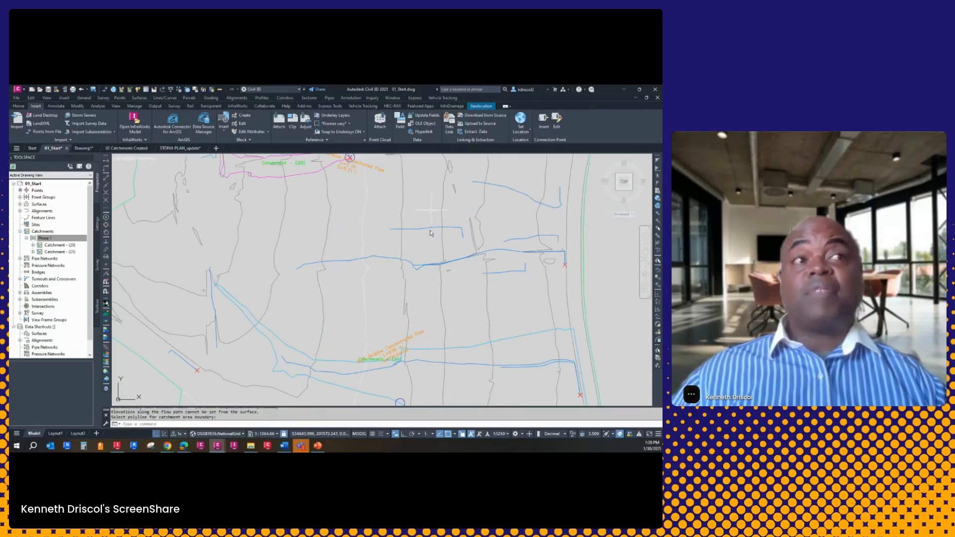
# Open the Ex Topo surface and the two central water drop paths in the Object Viewer, seen from SW Isometric
pyautogui.click(434, 210)
pyautogui.click(424, 276)
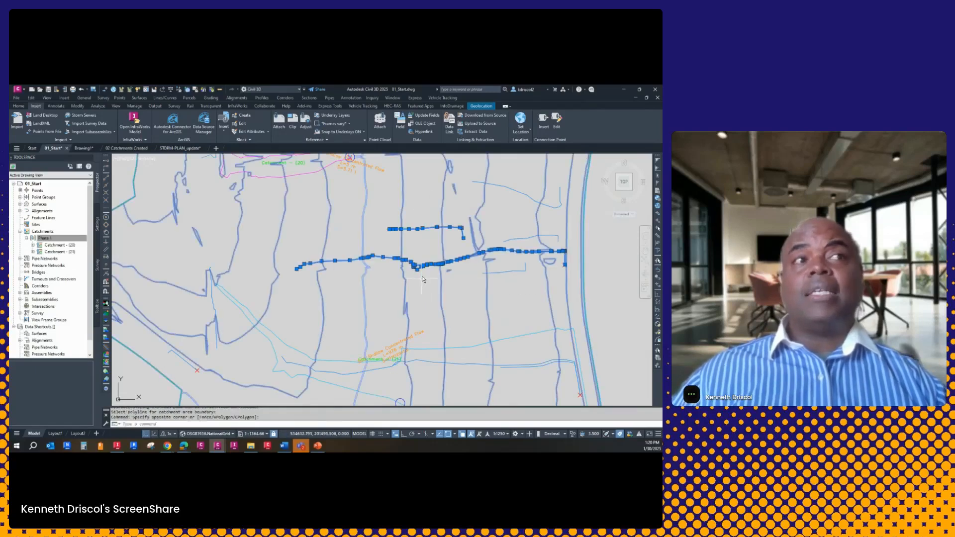
pyautogui.rightClick(402, 248)
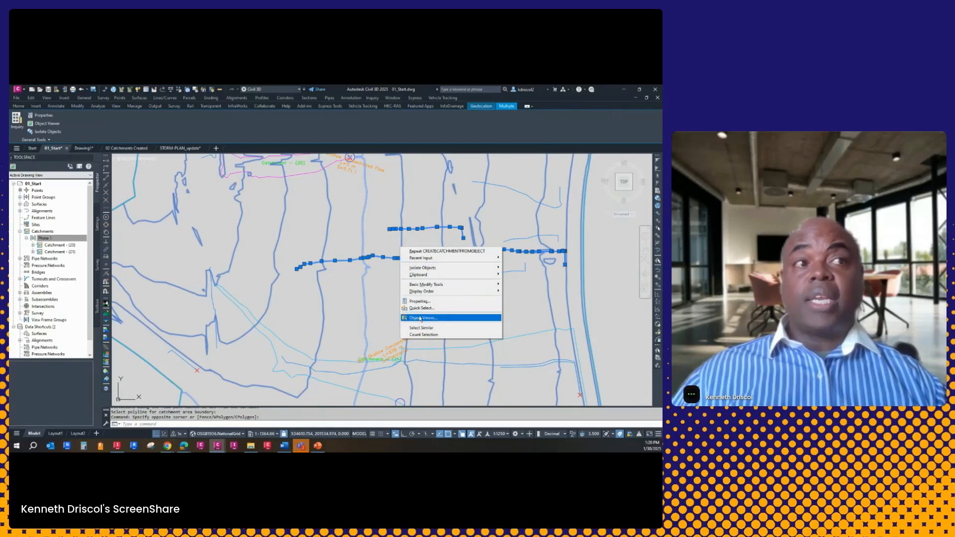
pyautogui.click(422, 319)
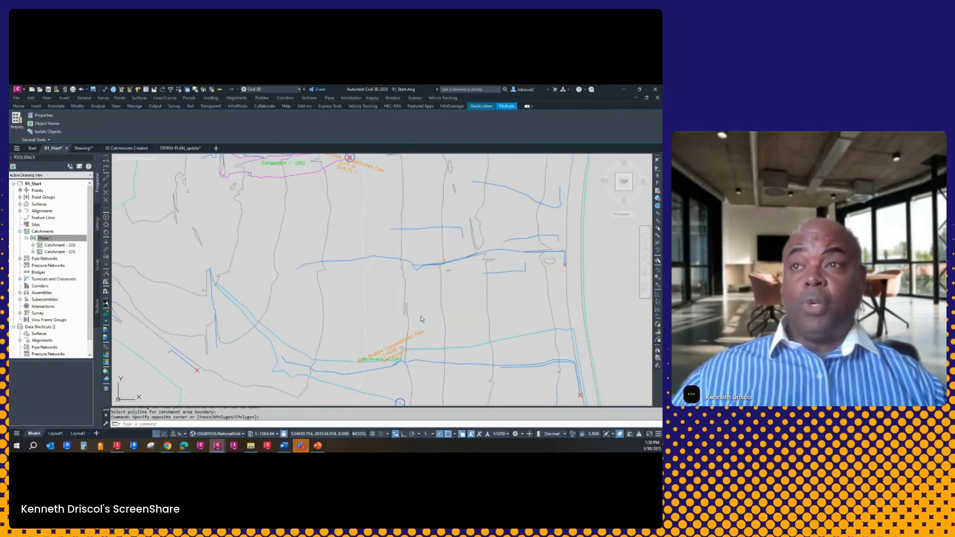
pyautogui.moveTo(34, 385); pyautogui.dragTo(341, 95)
pyautogui.click(159, 103)
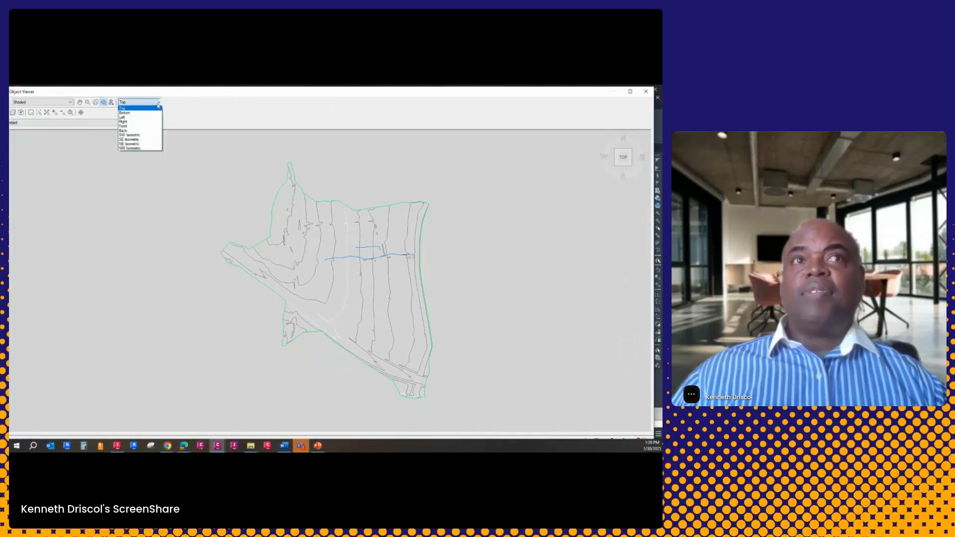
pyautogui.click(133, 136)
# Examine in shaded 3D how the water drop paths follow the channels and ridges of the Ex Topo terrain, and close the viewer
pyautogui.scroll(7, 338, 251)
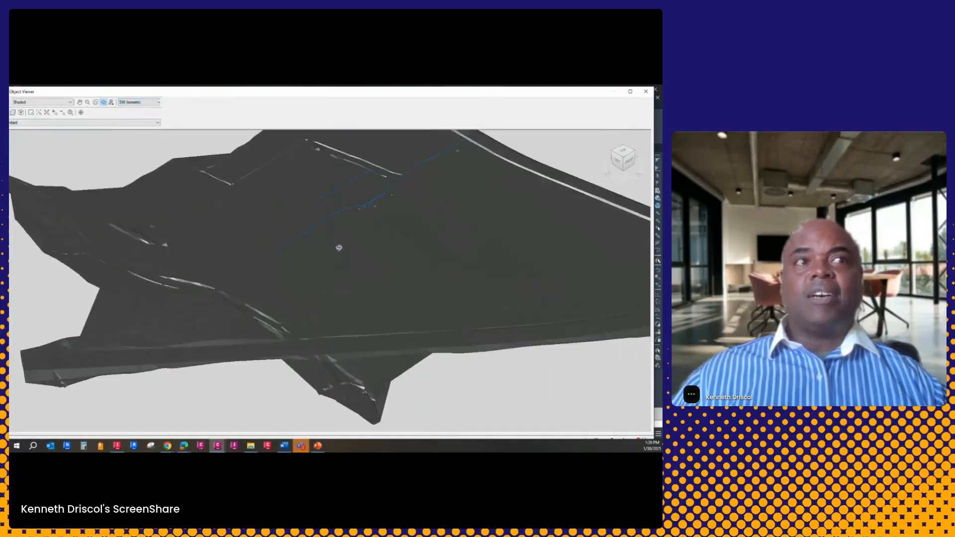
pyautogui.moveTo(366, 249); pyautogui.dragTo(221, 418, button='middle')
pyautogui.moveTo(308, 355); pyautogui.dragTo(261, 316)
pyautogui.scroll(6, 362, 329)
pyautogui.moveTo(362, 328)
pyautogui.mouseDown()
pyautogui.moveTo(294, 226)
pyautogui.moveTo(322, 275)
pyautogui.moveTo(312, 213)
pyautogui.mouseUp()
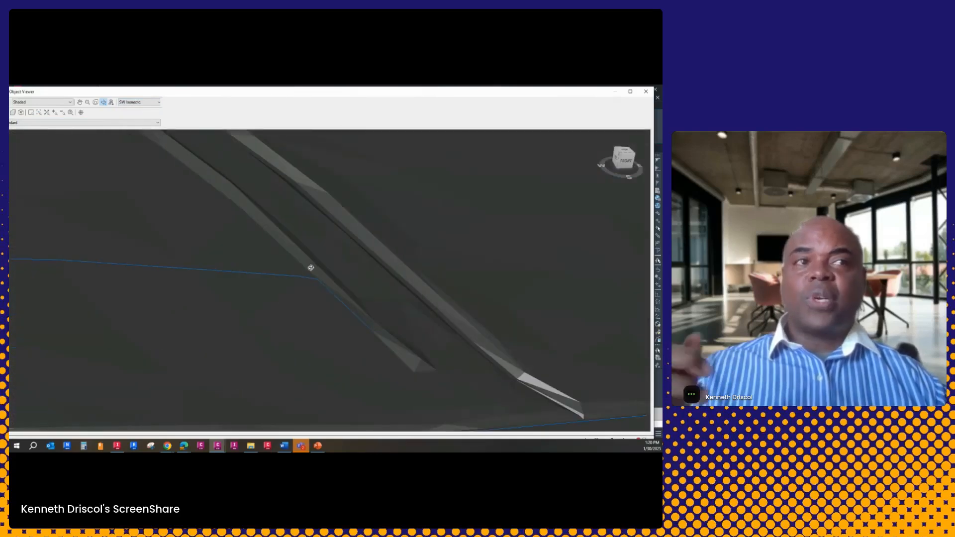
pyautogui.moveTo(332, 315)
pyautogui.mouseDown()
pyautogui.moveTo(300, 303)
pyautogui.moveTo(251, 327)
pyautogui.moveTo(256, 292)
pyautogui.moveTo(320, 247)
pyautogui.moveTo(166, 321)
pyautogui.moveTo(233, 311)
pyautogui.mouseUp()
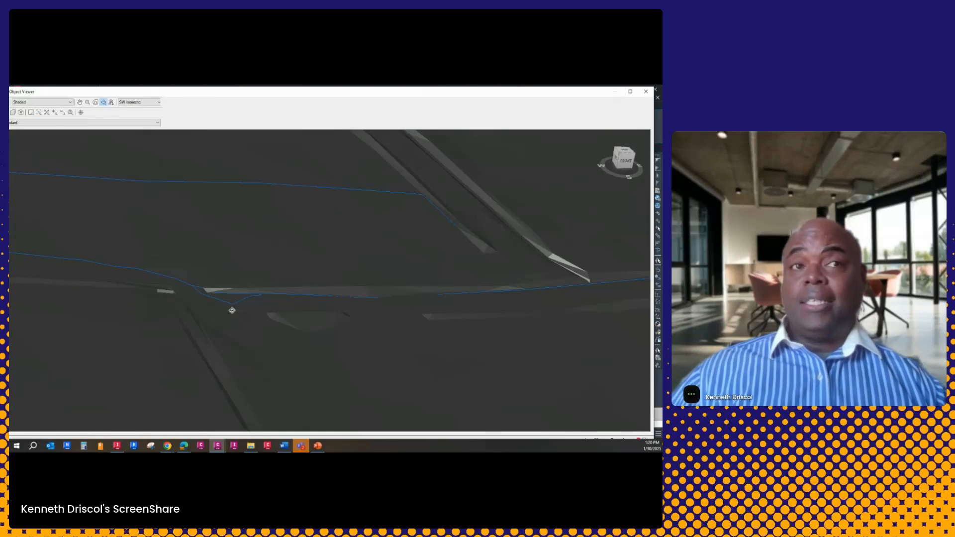
pyautogui.scroll(-8, 261, 279)
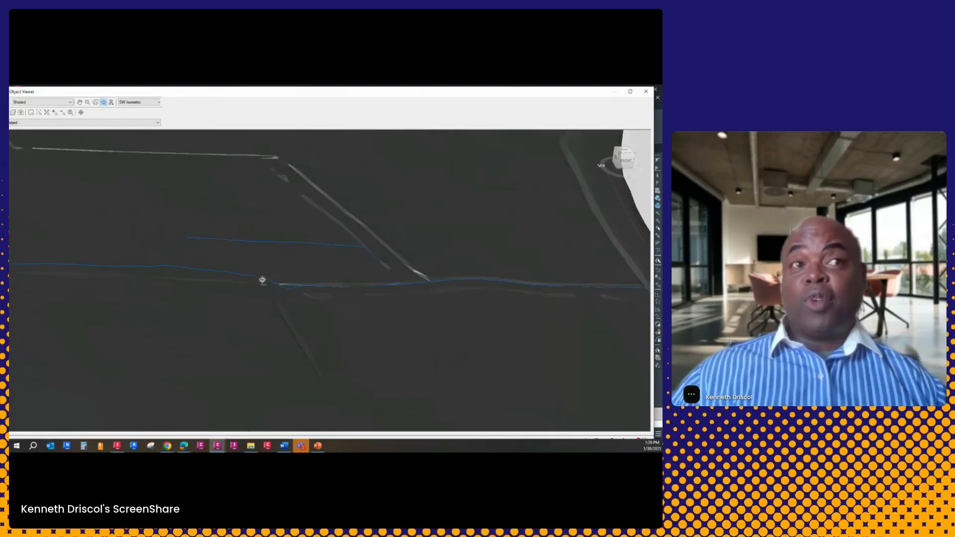
pyautogui.scroll(3, 264, 278)
pyautogui.moveTo(293, 307); pyautogui.dragTo(217, 284)
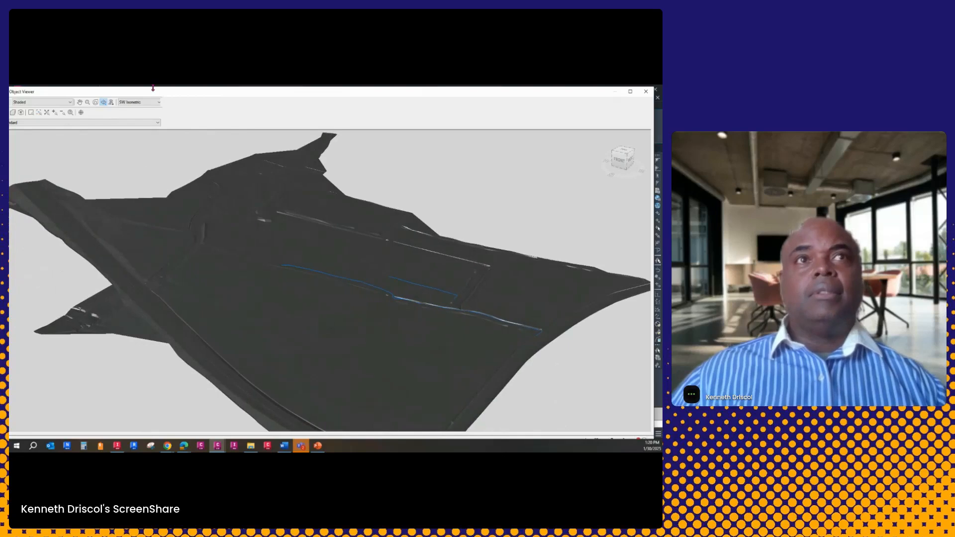
pyautogui.click(645, 91)
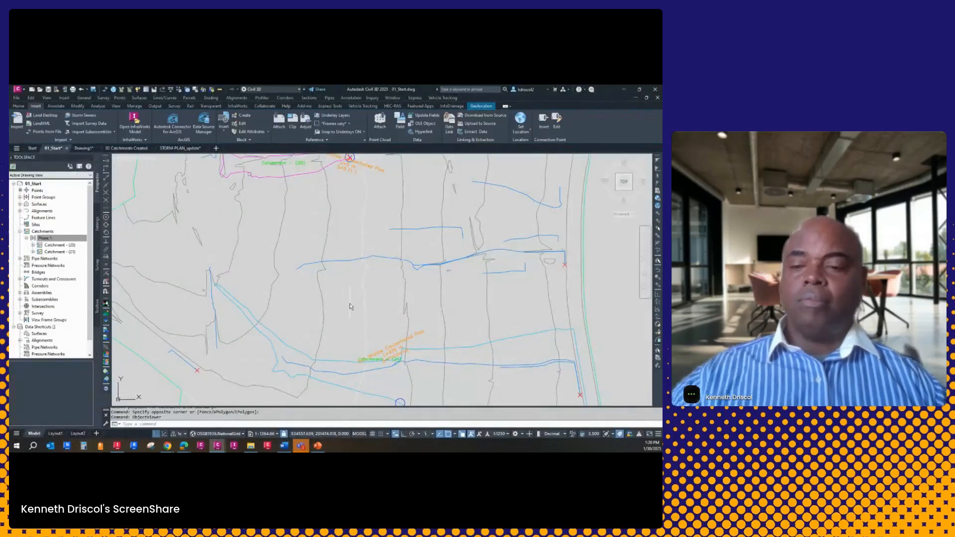
pyautogui.press('Escape')
# Switch to the 02 Catchments Created drawing and select the FG-1 surface over the western parking lanes
pyautogui.scroll(-4, 341, 271)
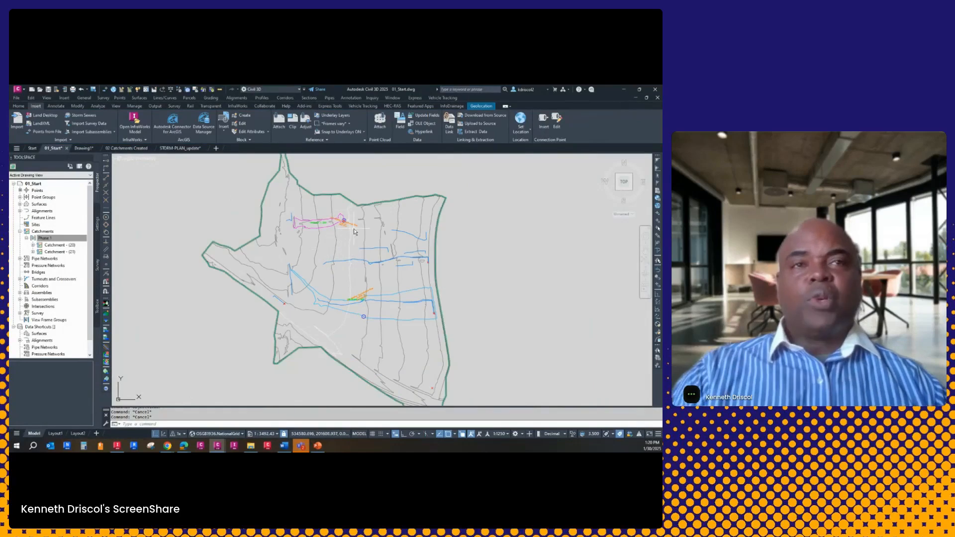
pyautogui.moveTo(353, 229); pyautogui.dragTo(346, 249, button='middle')
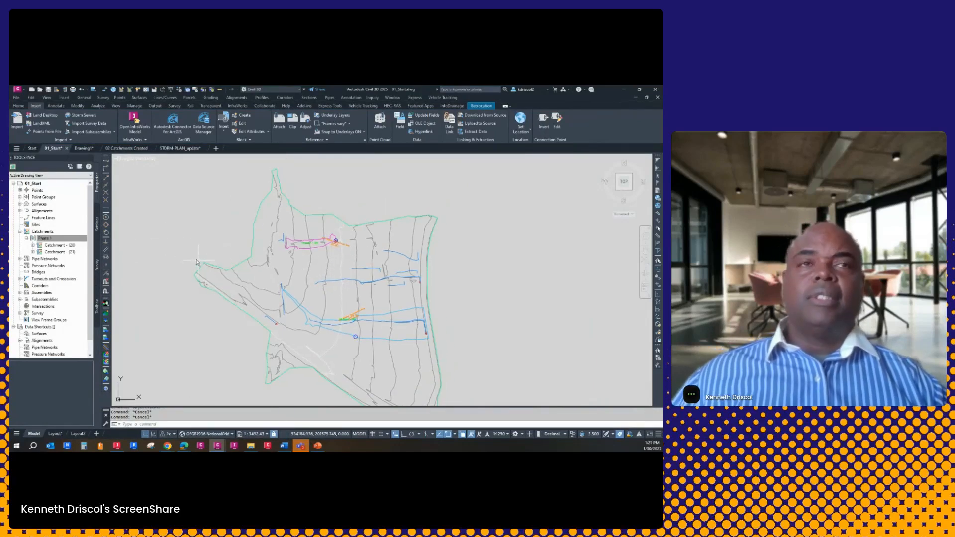
pyautogui.click(128, 149)
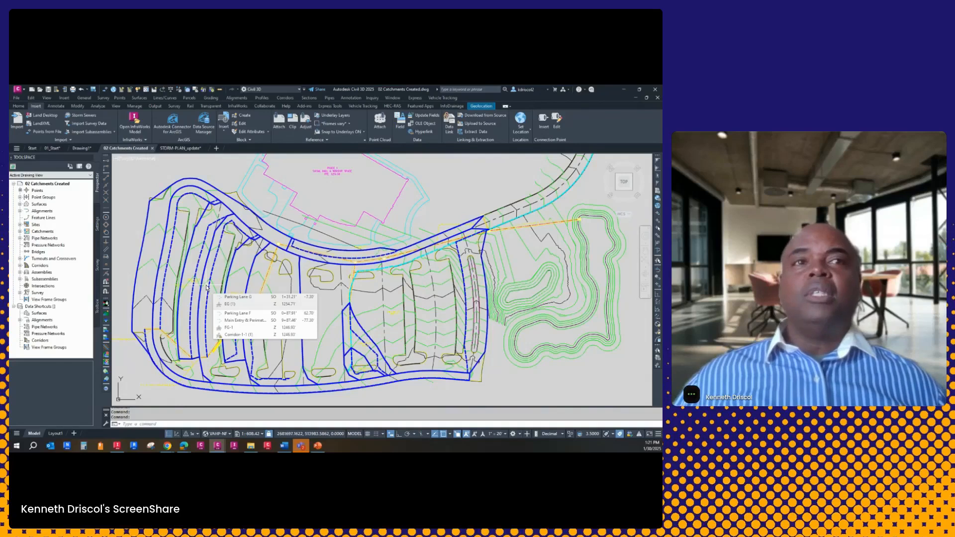
pyautogui.scroll(4, 245, 261)
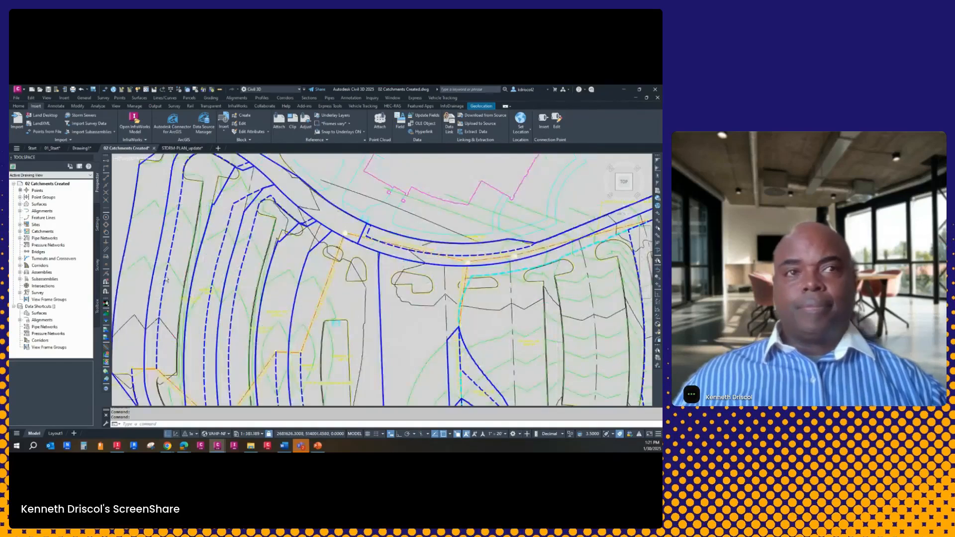
pyautogui.click(294, 274)
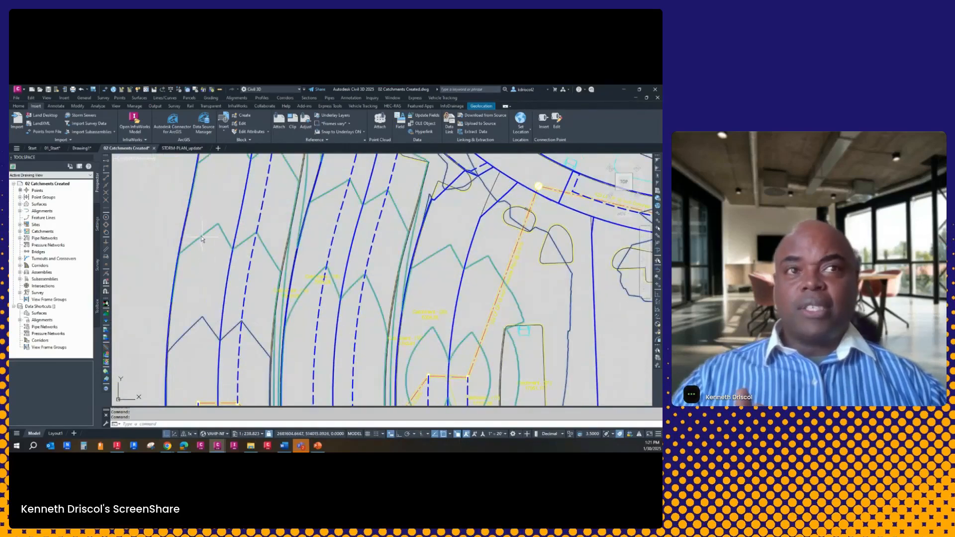
# Trace 2D polyline water drop paths on the FG-1 surface from points on both sides of the westernmost road
pyautogui.scroll(-4, 295, 275)
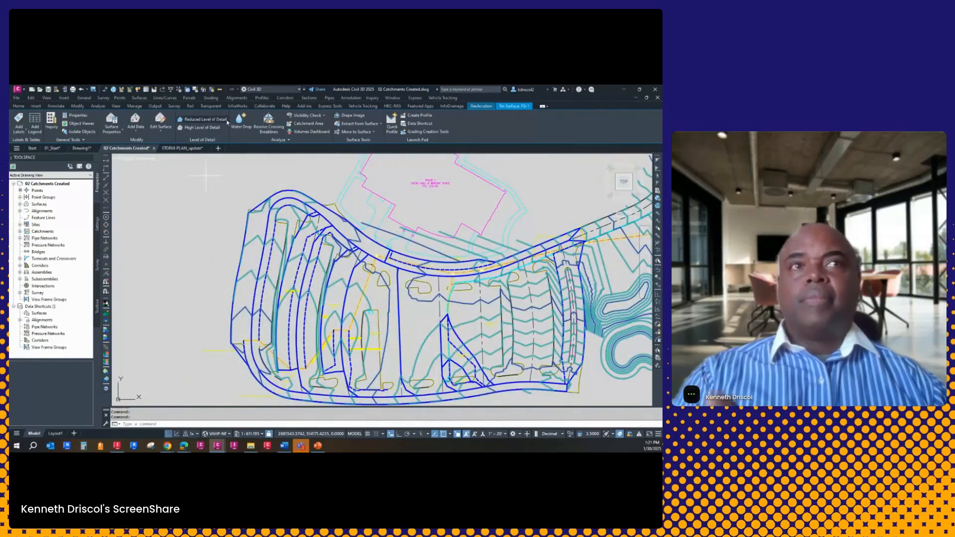
pyautogui.click(241, 121)
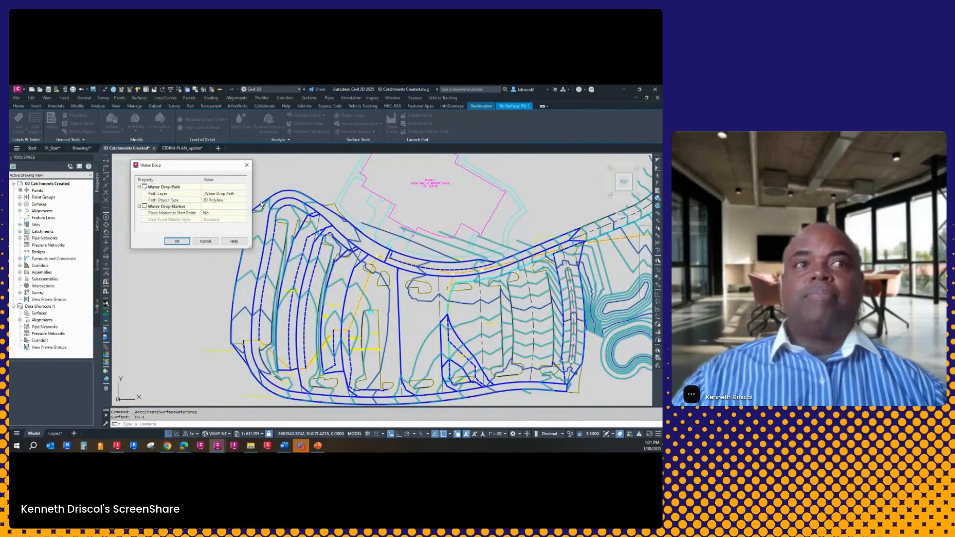
pyautogui.click(177, 243)
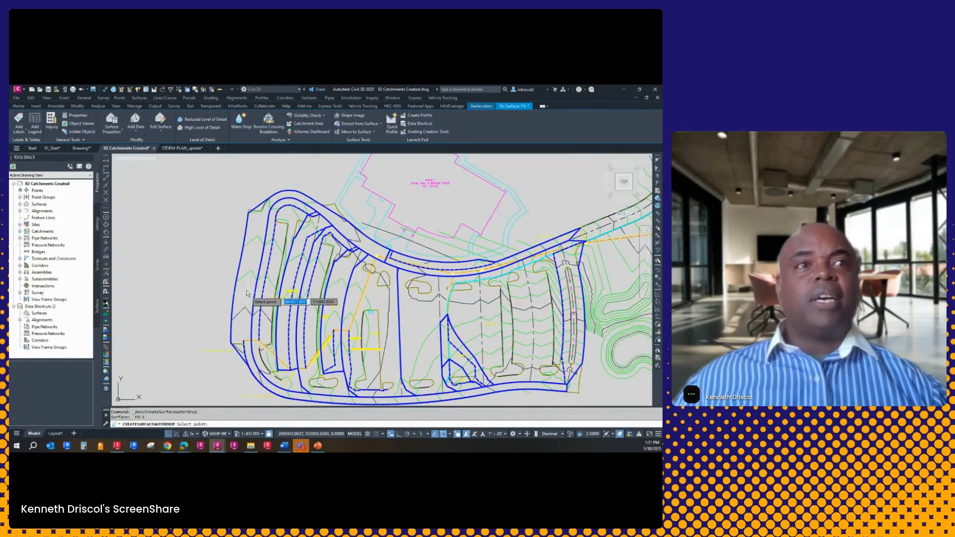
pyautogui.click(252, 264)
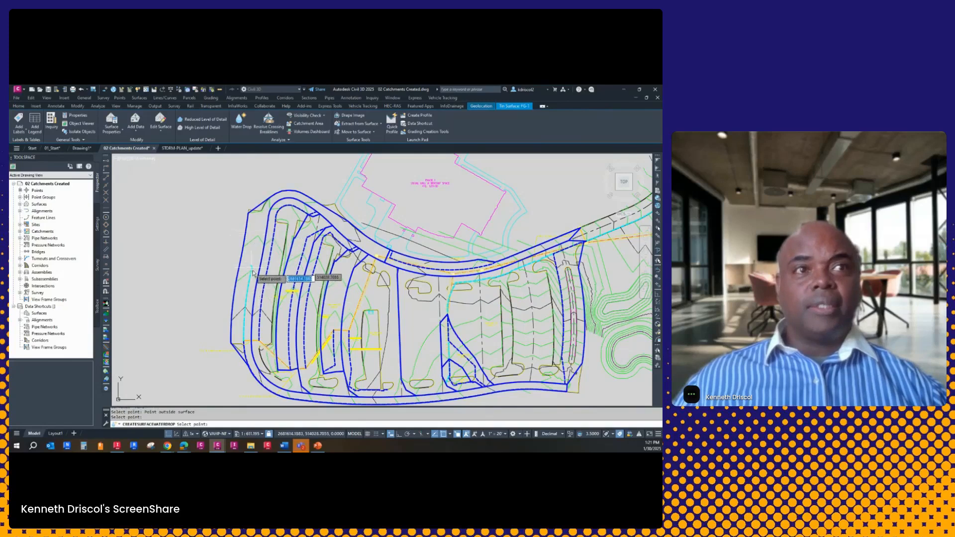
pyautogui.click(288, 218)
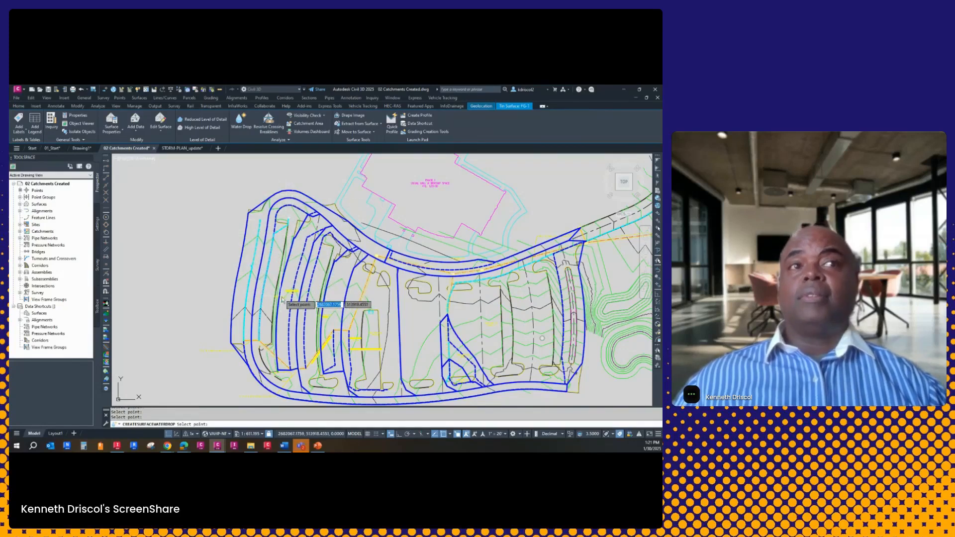
pyautogui.scroll(4, 271, 314)
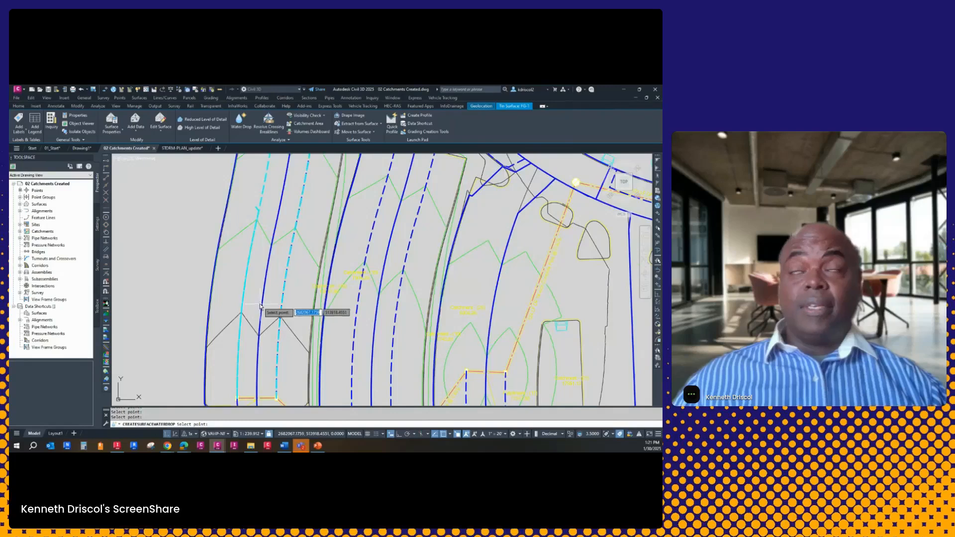
pyautogui.press('Escape')
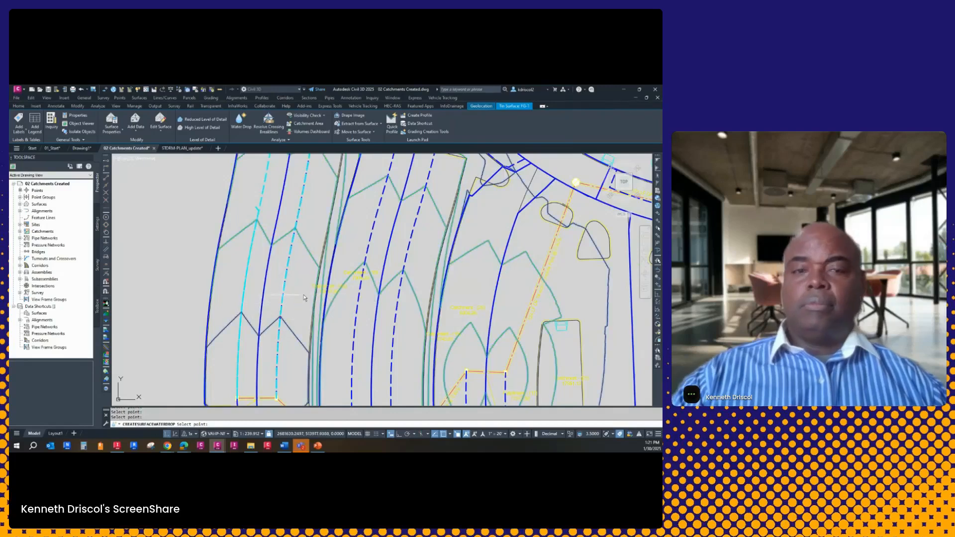
# Reselect the FG-1 surface and check where the two new water drop paths reach the connected storm inlets
pyautogui.scroll(-2, 280, 309)
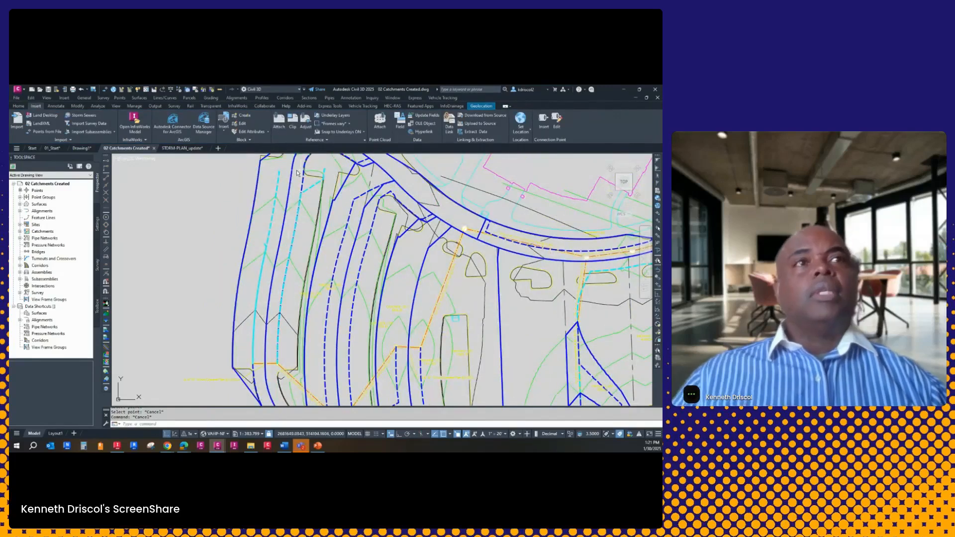
pyautogui.click(255, 259)
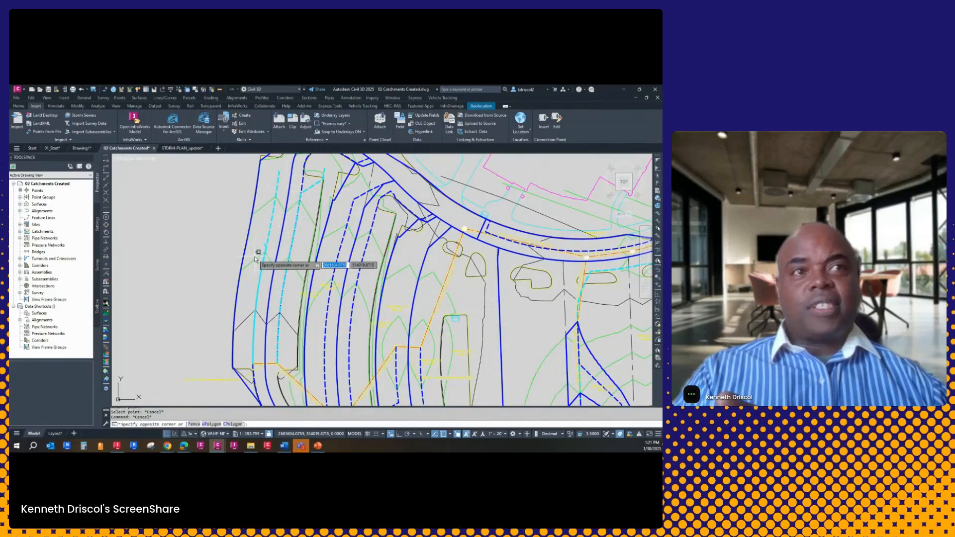
pyautogui.click(256, 260)
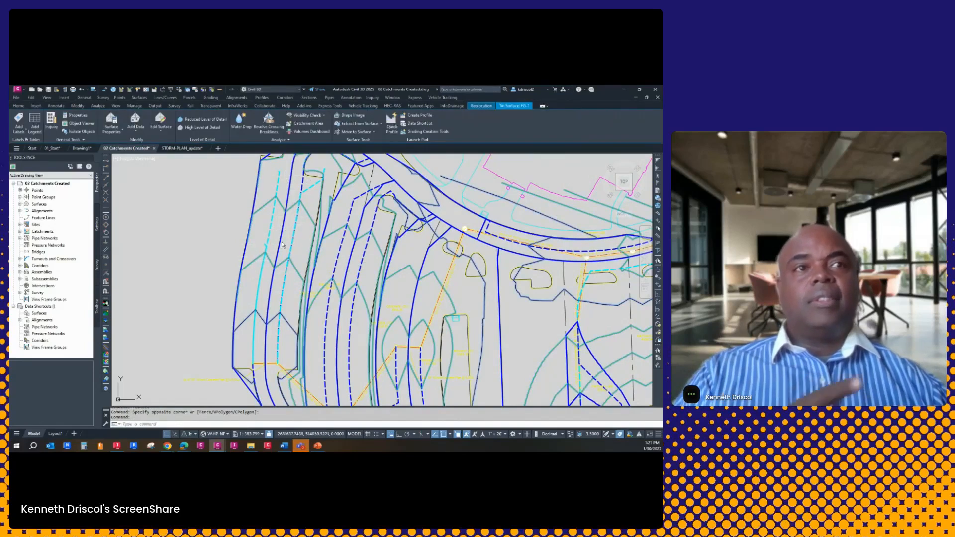
pyautogui.scroll(6, 259, 371)
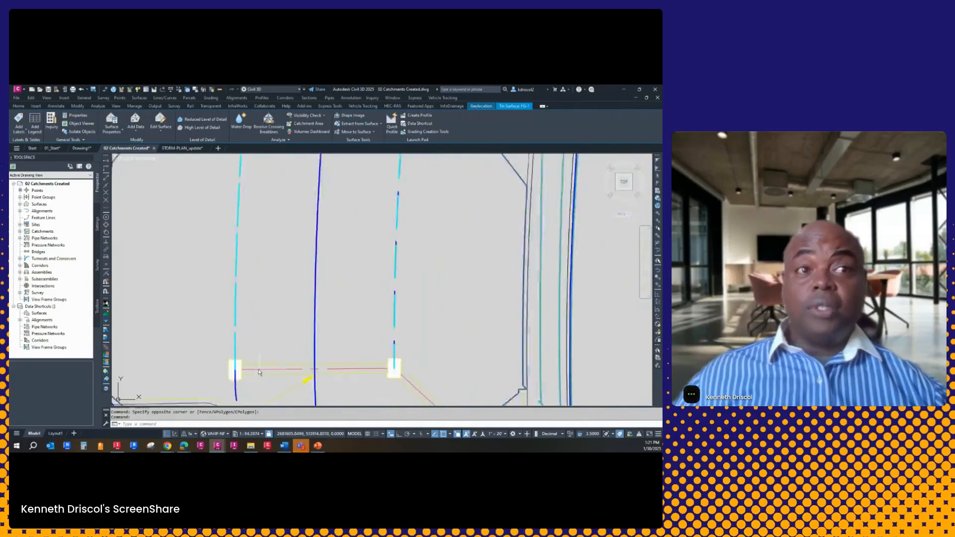
pyautogui.scroll(5, 259, 372)
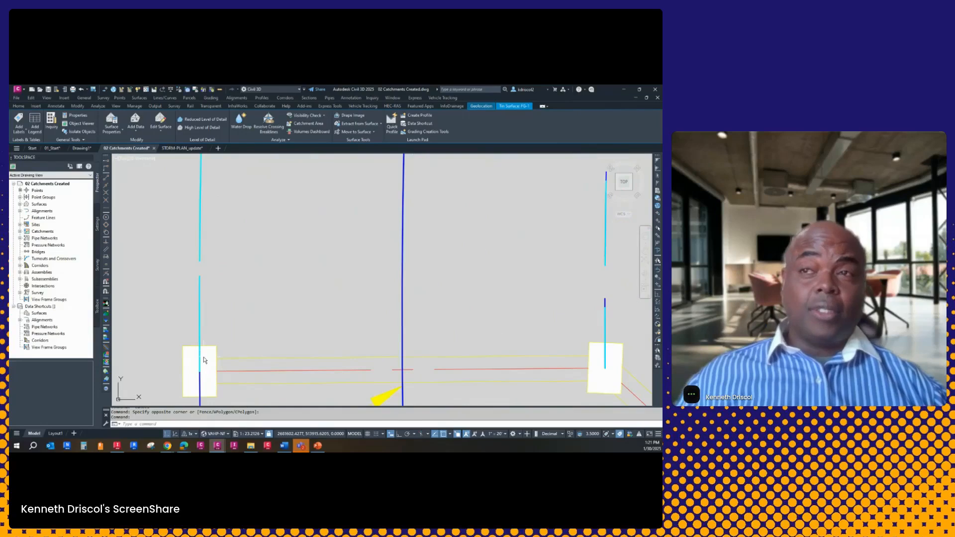
pyautogui.scroll(-5, 219, 323)
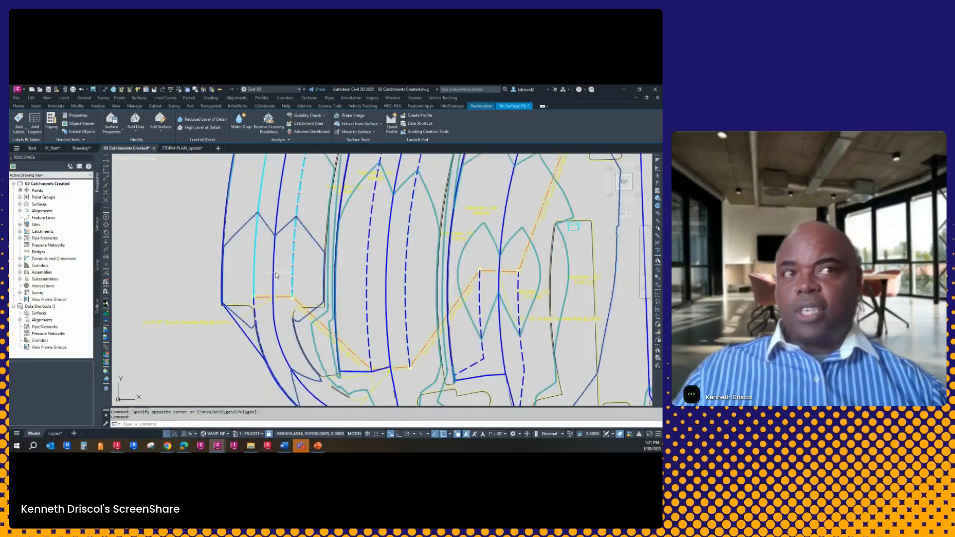
pyautogui.scroll(-4, 247, 322)
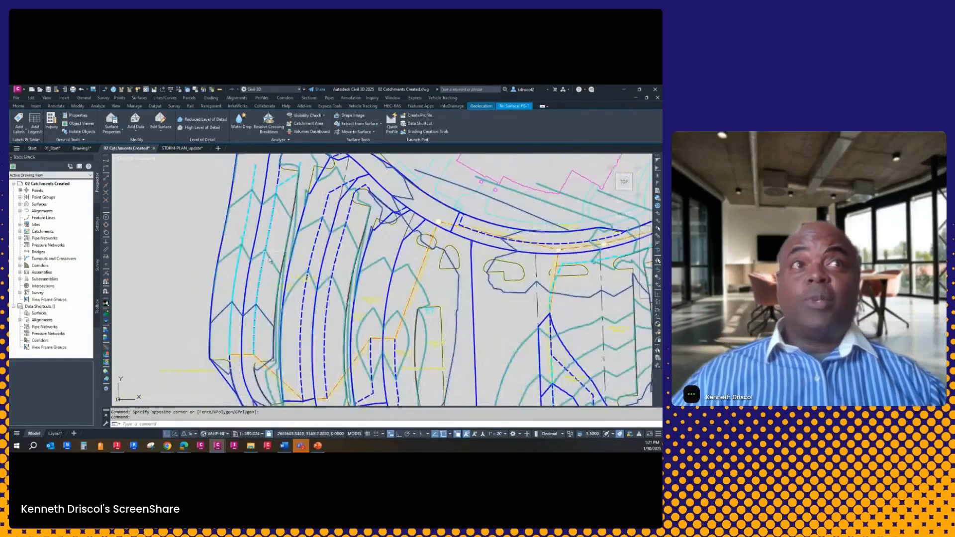
pyautogui.scroll(-3, 269, 260)
# Generate a Catchment Area on FG-1 with its discharge point at the western of the two connected inlets on the westernmost road
pyautogui.click(306, 123)
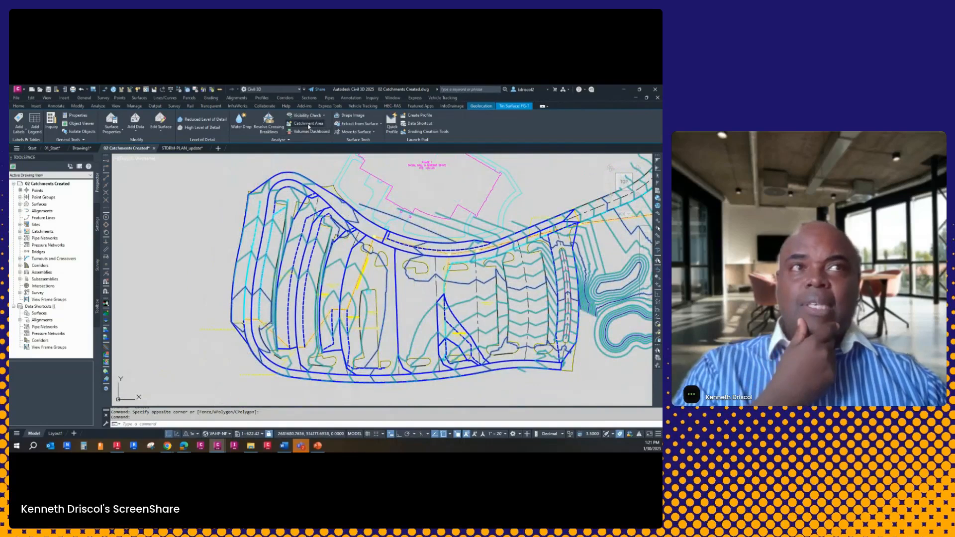
pyautogui.click(322, 301)
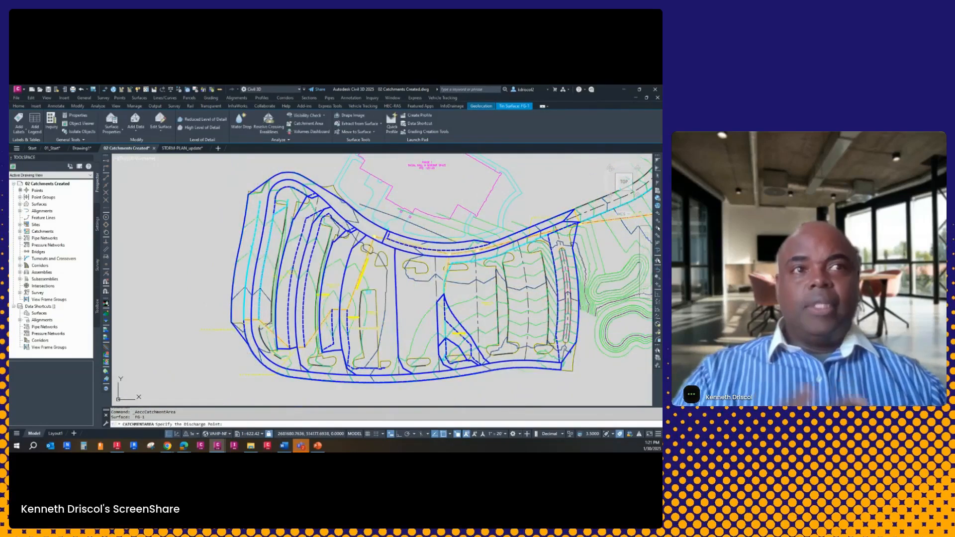
pyautogui.scroll(3, 244, 324)
pyautogui.scroll(3, 245, 325)
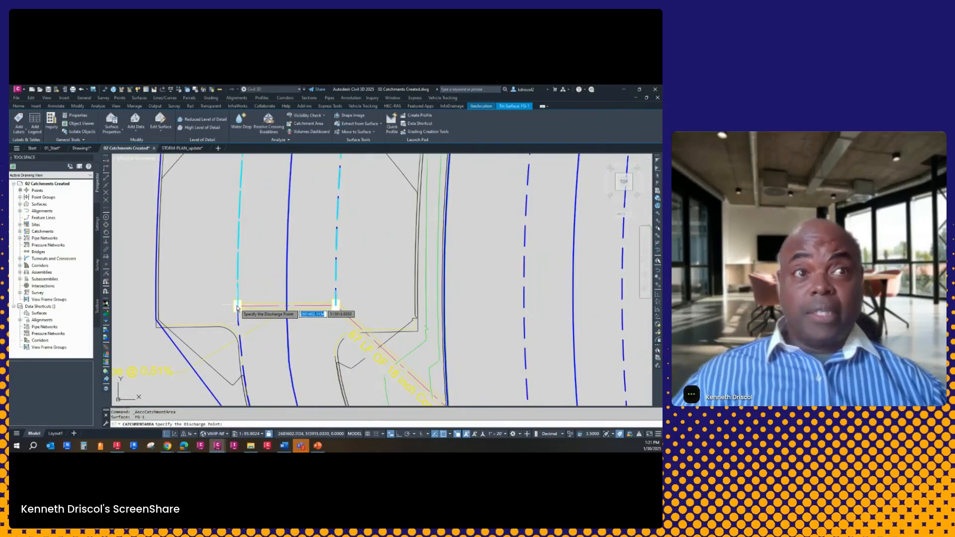
pyautogui.click(237, 306)
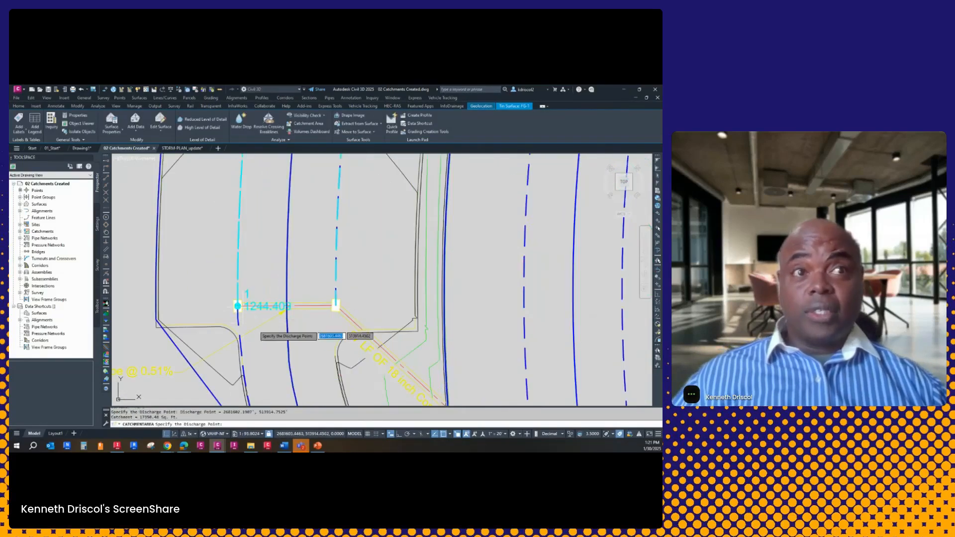
# Add FG-1 catchment areas from discharge points just north of that inlet and farther north on the eastern flow path, and inspect the latter's outline
pyautogui.scroll(-4, 271, 350)
pyautogui.click(261, 325)
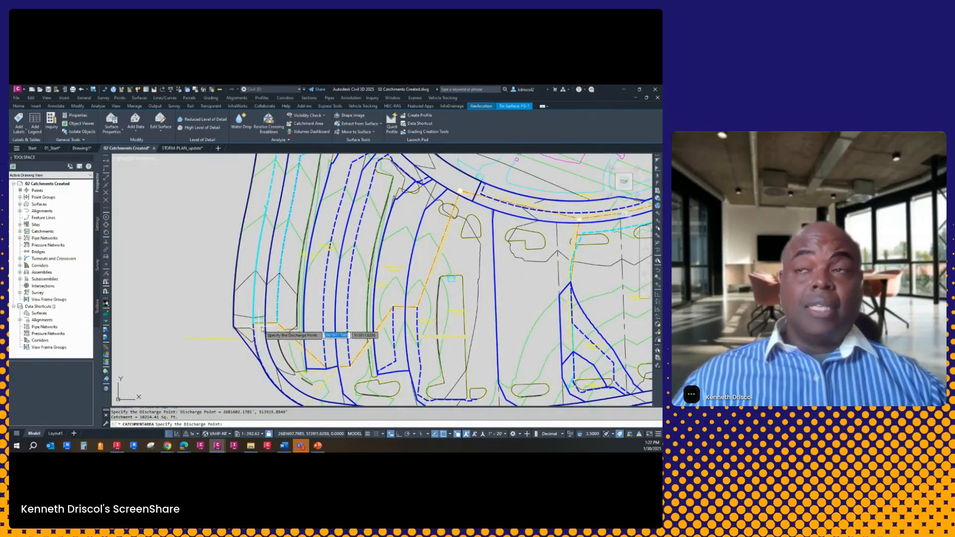
pyautogui.click(277, 264)
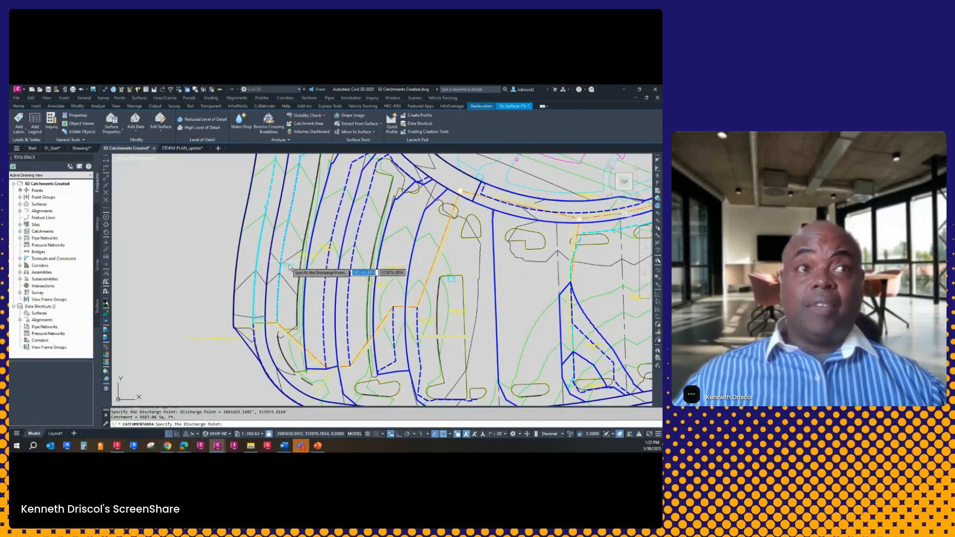
pyautogui.moveTo(281, 269); pyautogui.dragTo(291, 363, button='middle')
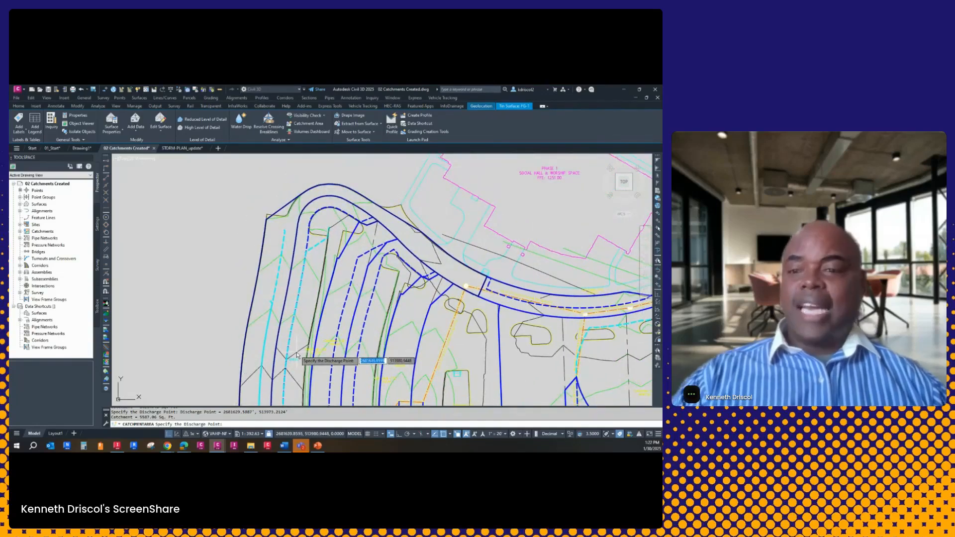
pyautogui.press('Escape')
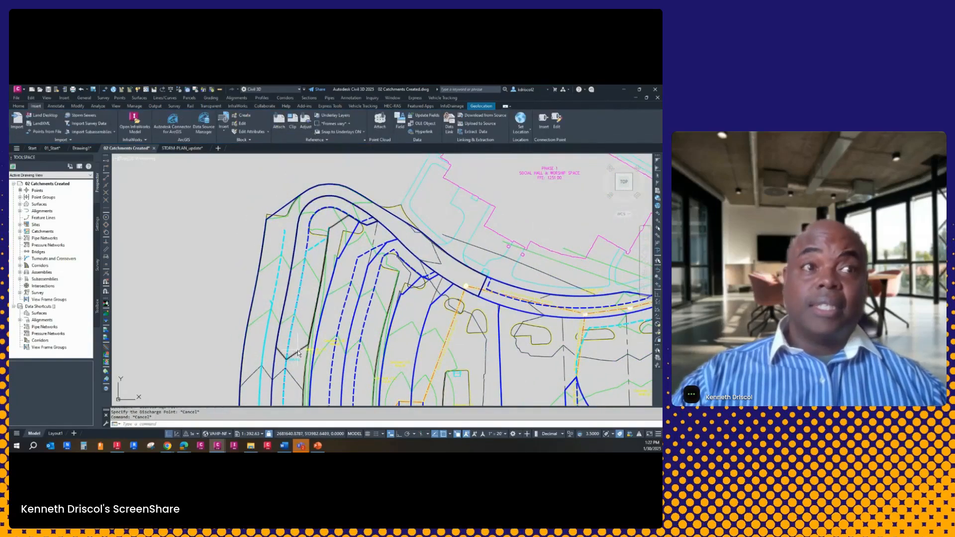
pyautogui.click(308, 354)
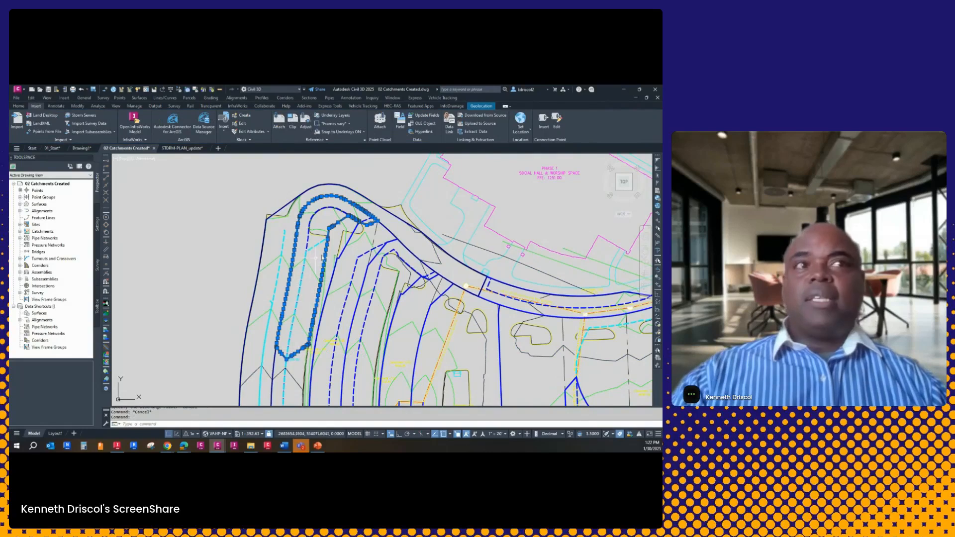
pyautogui.press('Escape')
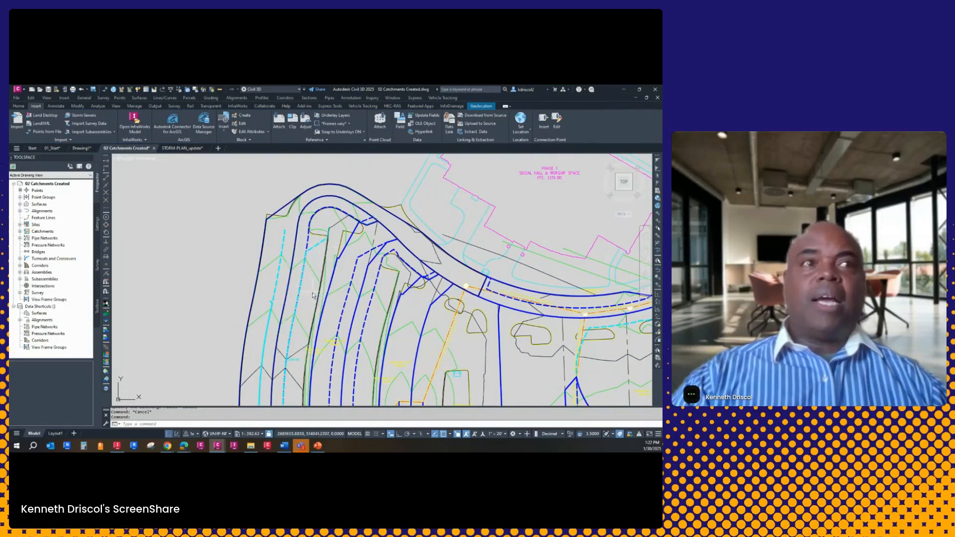
# Make slope arrows visible in plan view in the FG-1 surface's style
pyautogui.click(278, 271)
pyautogui.rightClick(302, 287)
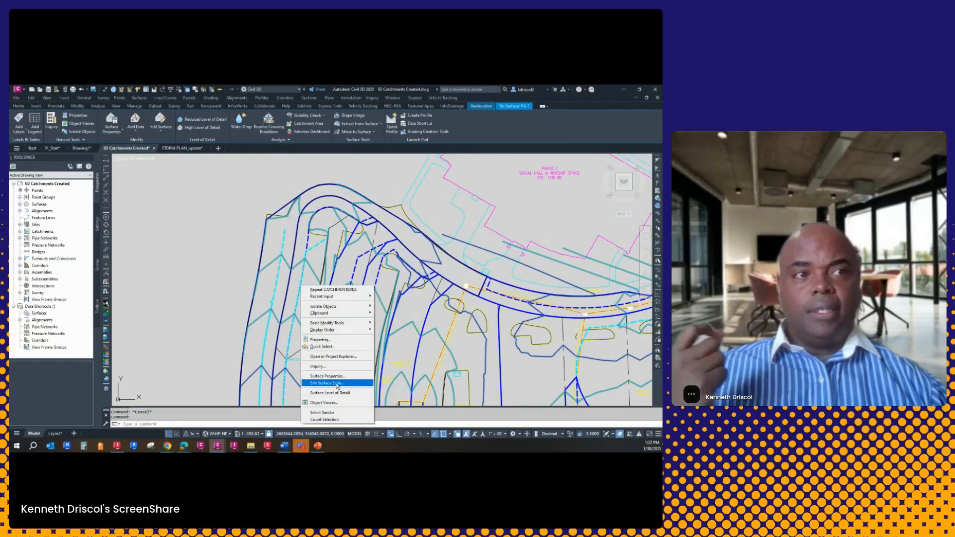
pyautogui.click(334, 383)
pyautogui.scroll(-2, 93, 323)
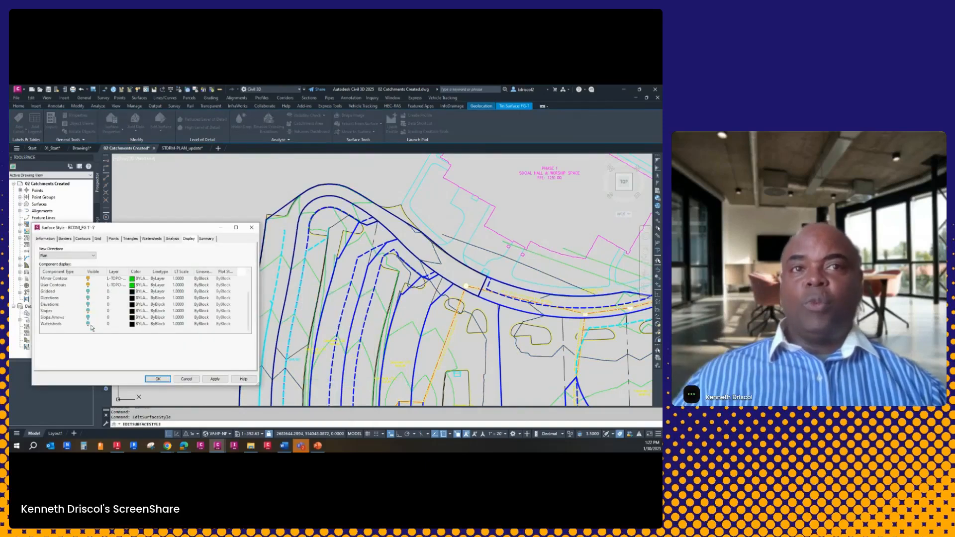
pyautogui.click(88, 318)
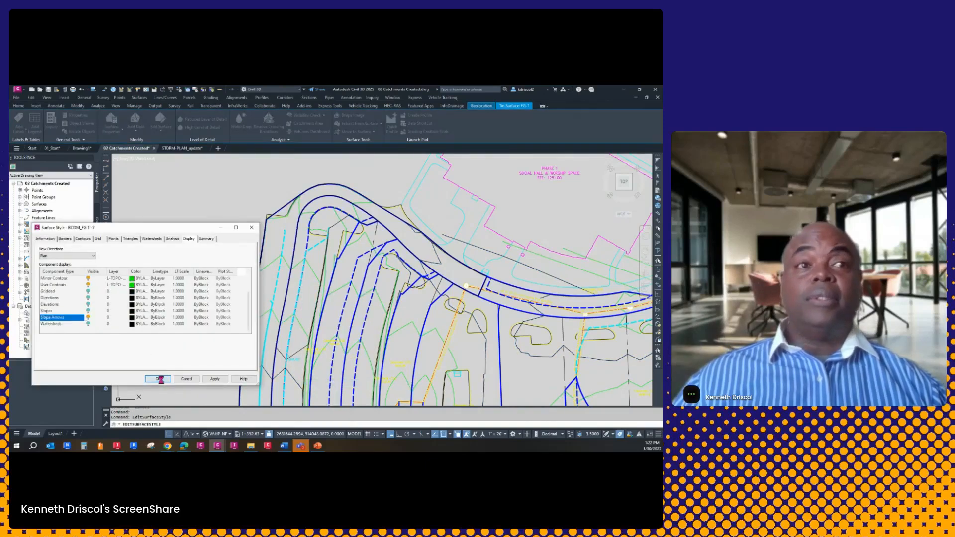
pyautogui.click(157, 379)
# Examine the slope arrow directions around the storm inlets and across the western parking lanes of FG-1
pyautogui.scroll(2, 253, 258)
pyautogui.scroll(4, 254, 259)
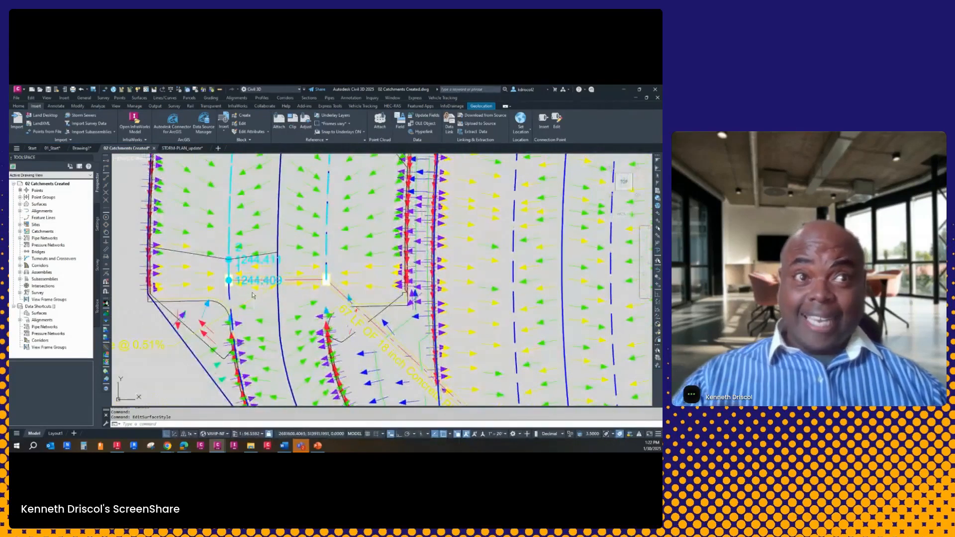
pyautogui.scroll(2, 258, 304)
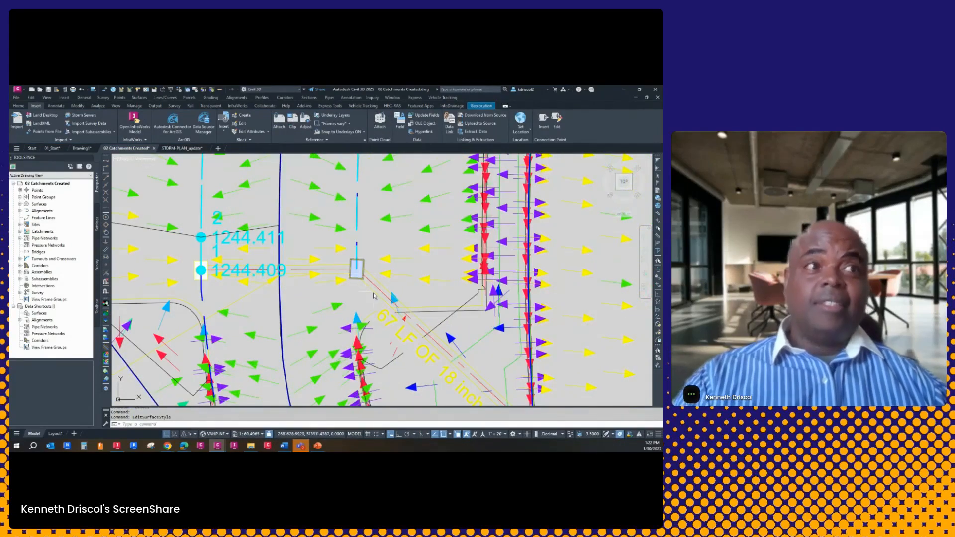
pyautogui.scroll(-5, 359, 275)
pyautogui.scroll(3, 313, 280)
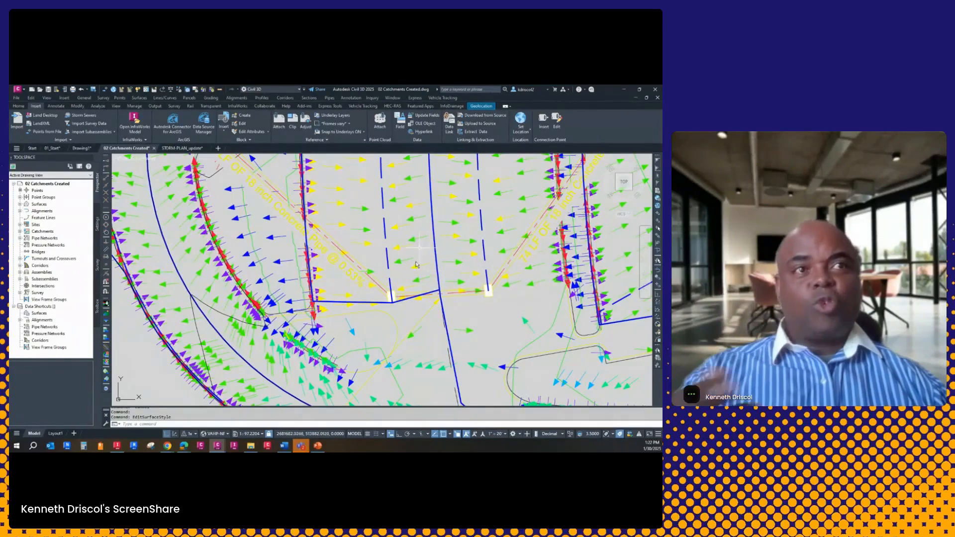
pyautogui.moveTo(391, 274)
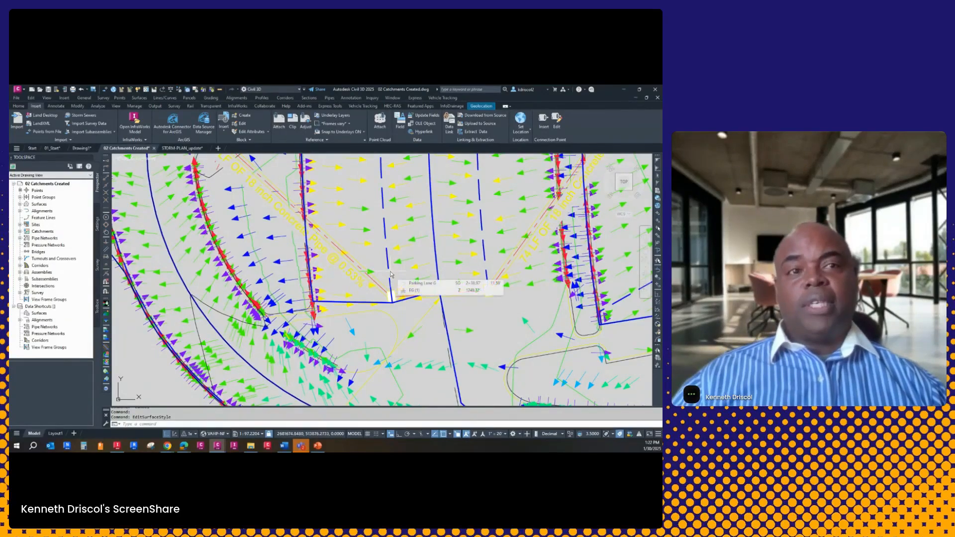
pyautogui.scroll(-4, 391, 275)
pyautogui.moveTo(423, 162)
pyautogui.mouseDown(button='middle')
pyautogui.moveTo(355, 249)
pyautogui.moveTo(345, 309)
pyautogui.moveTo(306, 365)
pyautogui.mouseUp(button='middle')
pyautogui.scroll(-2, 306, 362)
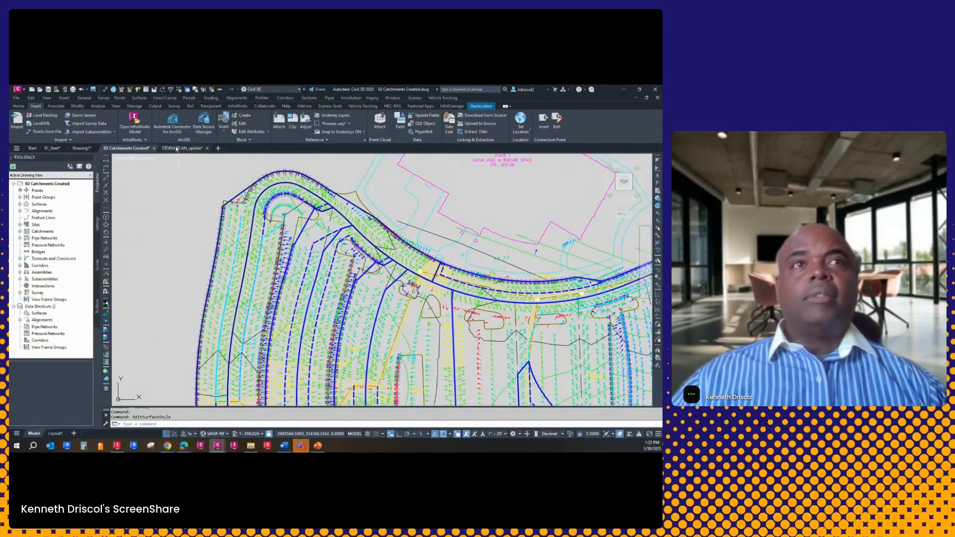
# Switch to Drawing1 and insert the boundary linework block at insertion point 0,0
pyautogui.click(83, 148)
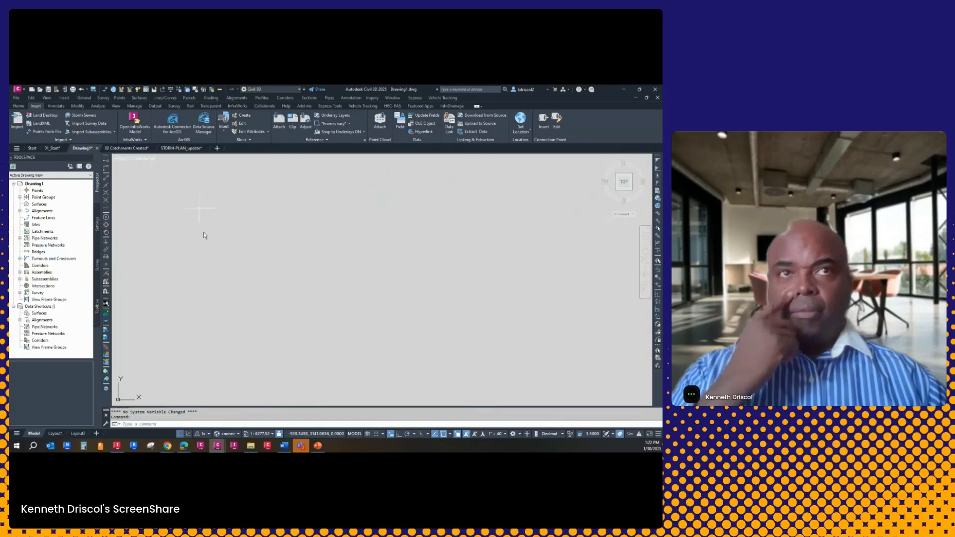
pyautogui.click(19, 106)
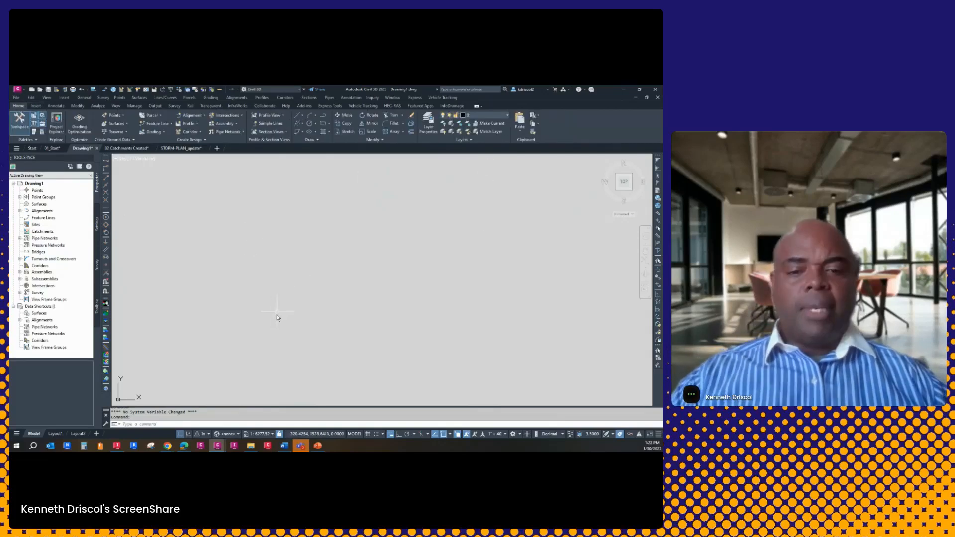
pyautogui.write('i')
pyautogui.press('Return')
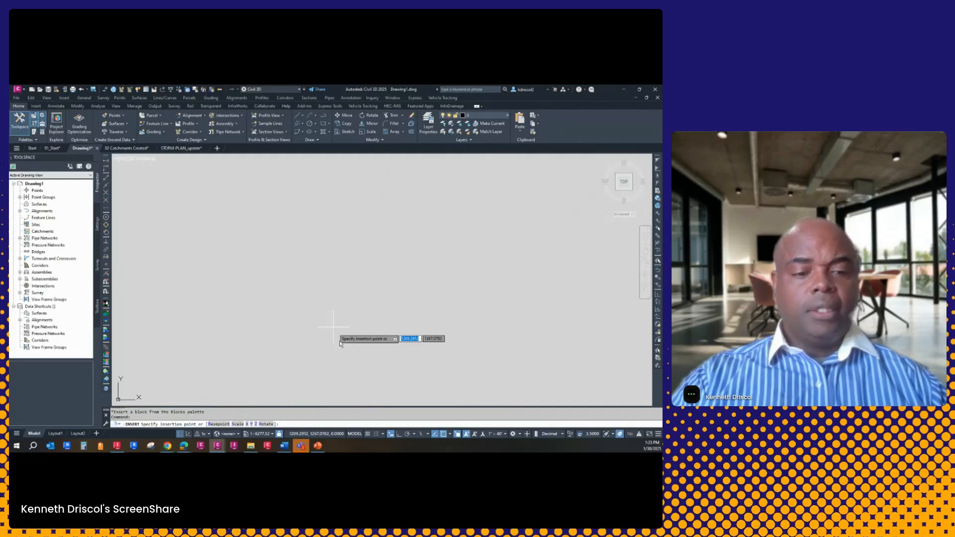
pyautogui.write('0')
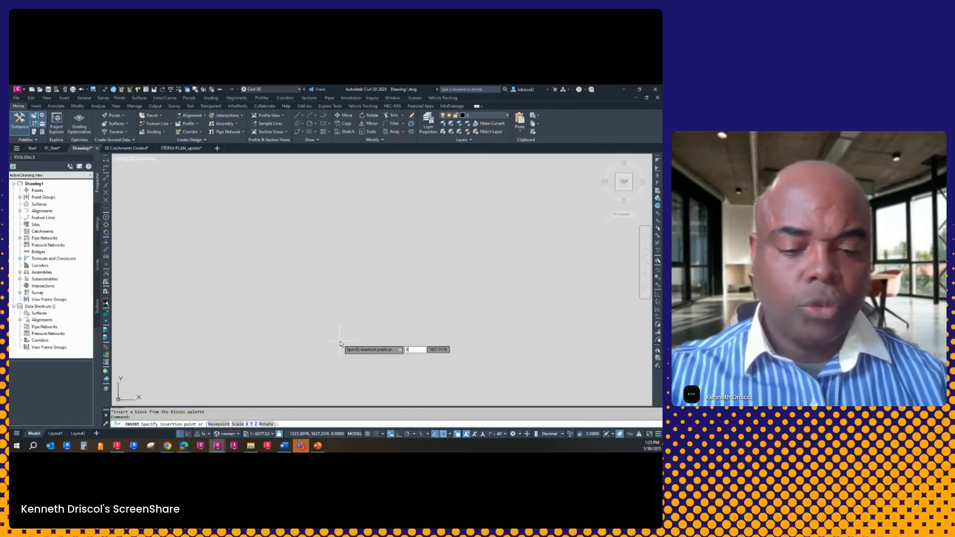
pyautogui.write(',0')
pyautogui.press('Return')
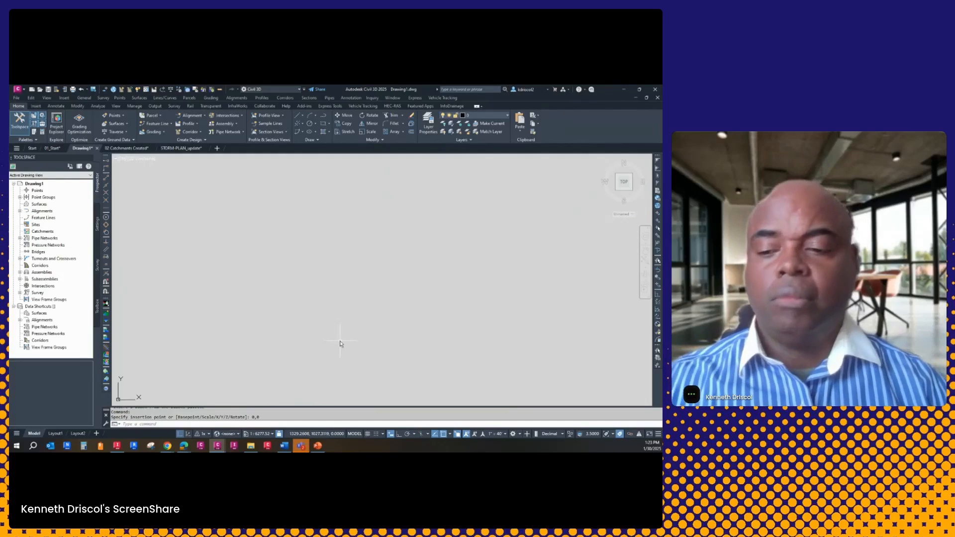
pyautogui.press('Escape')
pyautogui.middleClick(322, 287)
pyautogui.middleClick(322, 287)
pyautogui.scroll(-2, 351, 291)
pyautogui.scroll(2, 348, 263)
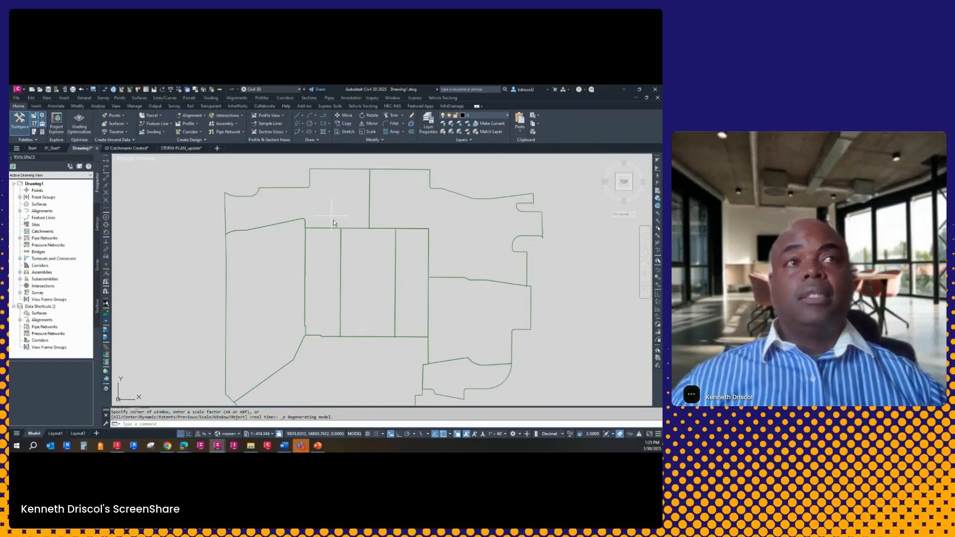
pyautogui.moveTo(358, 224); pyautogui.dragTo(356, 219, button='middle')
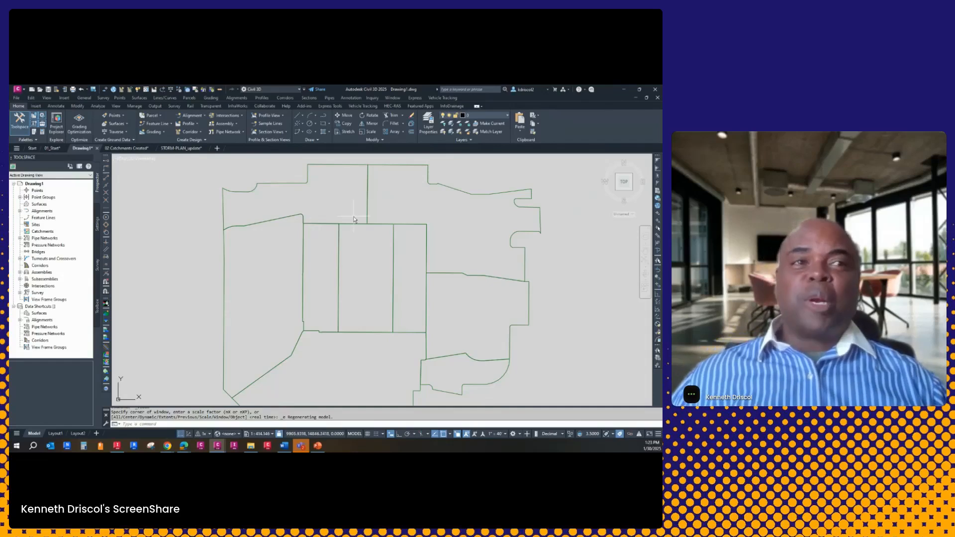
# Import the LandXML site surface into Drawing1 and dismiss the event viewer
pyautogui.click(33, 107)
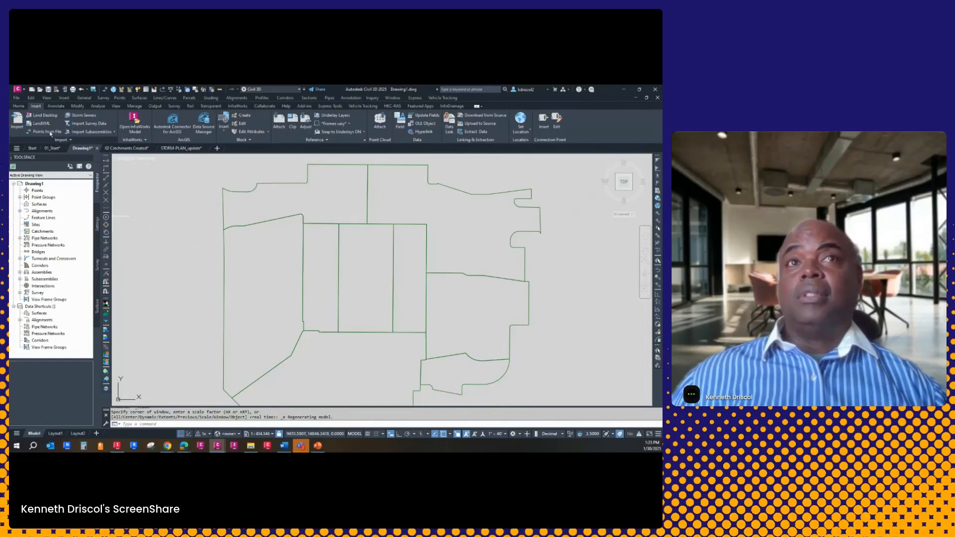
pyautogui.click(43, 123)
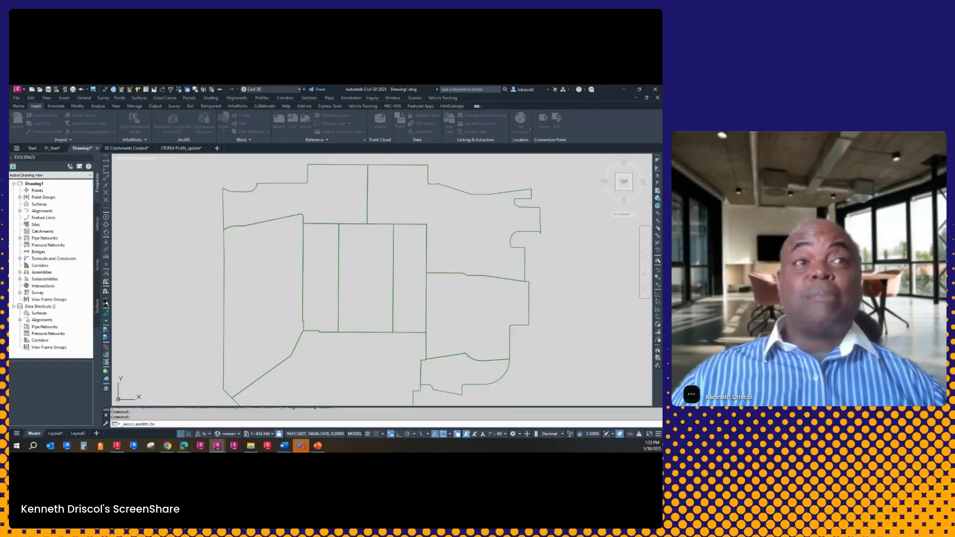
pyautogui.click(86, 209)
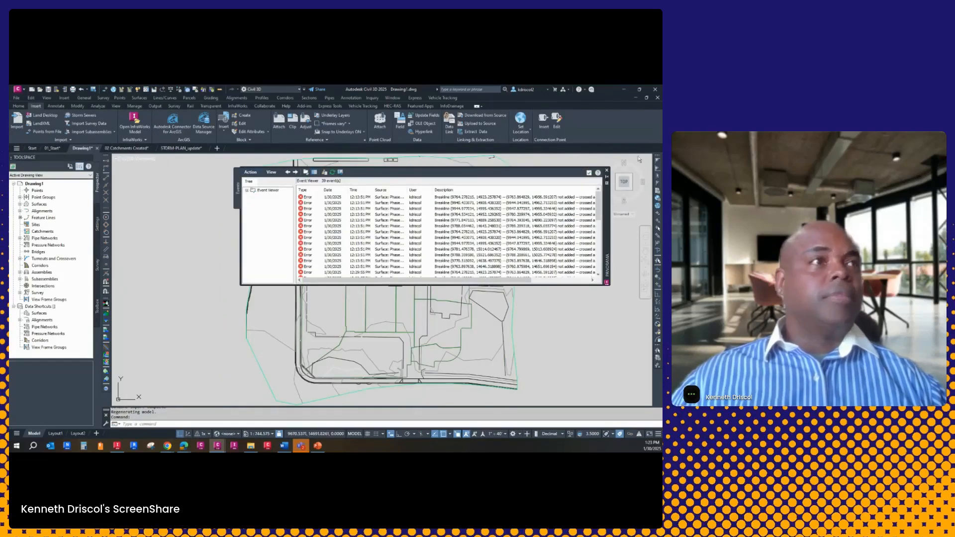
pyautogui.click(589, 173)
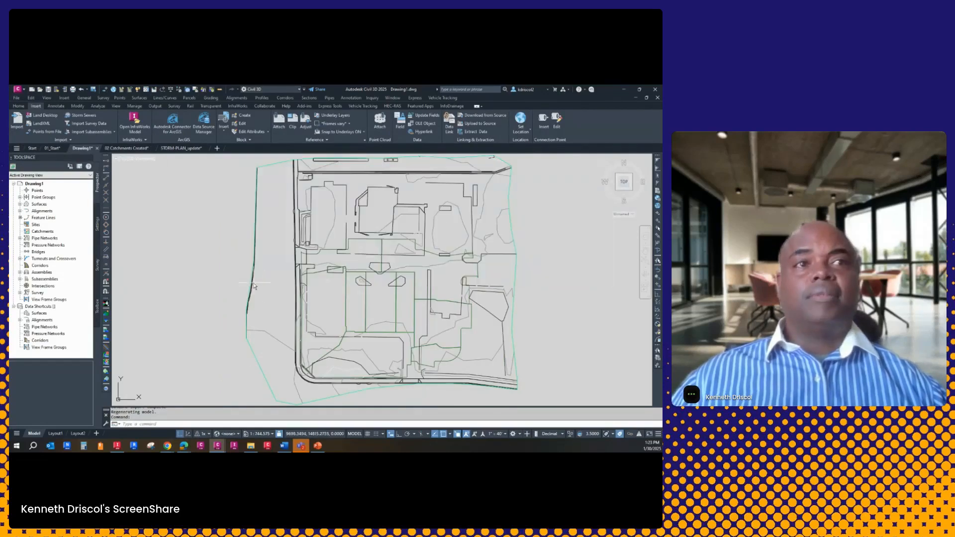
pyautogui.scroll(3, 370, 259)
pyautogui.scroll(-5, 335, 283)
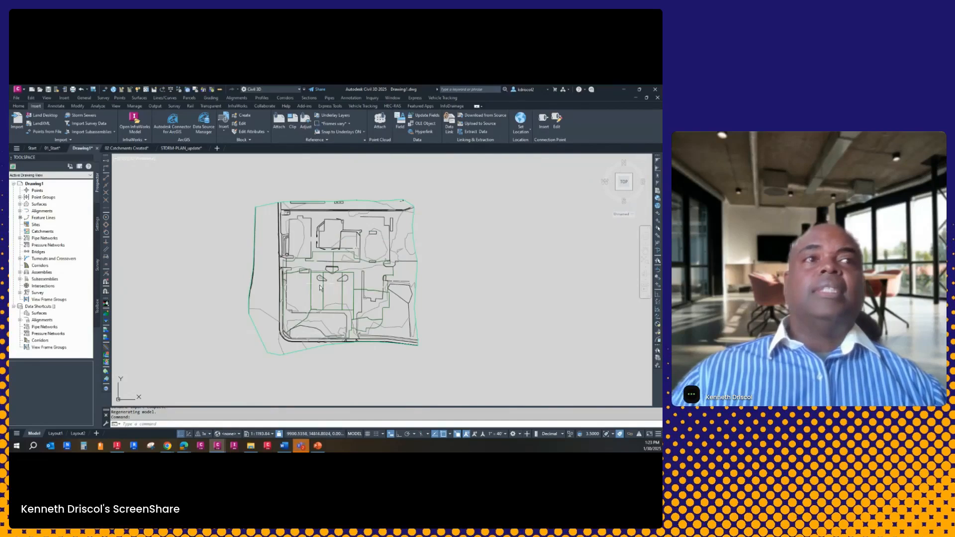
pyautogui.scroll(4, 309, 288)
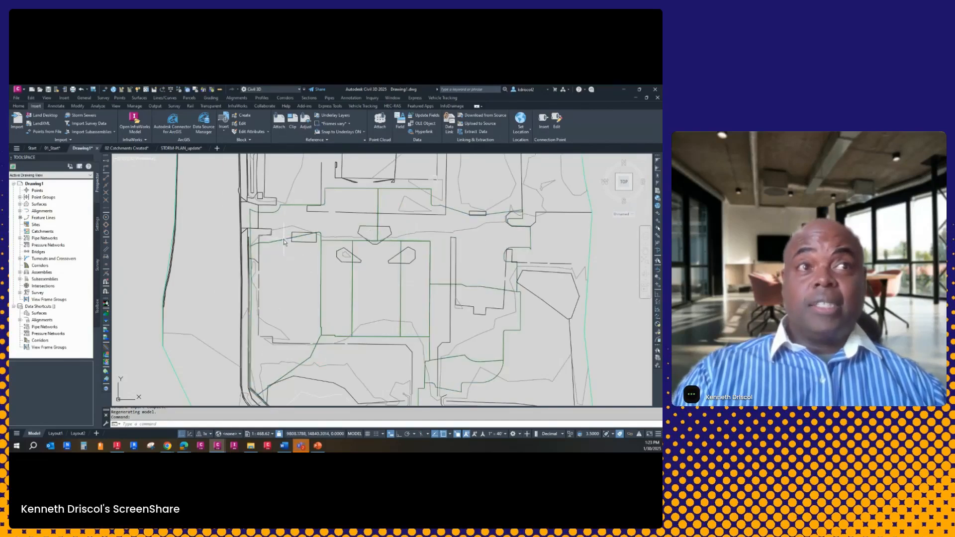
# Insert the storm pipe linework block at insertion point 0,0, keeping the existing definition of block P
pyautogui.press('Escape')
pyautogui.press('Escape')
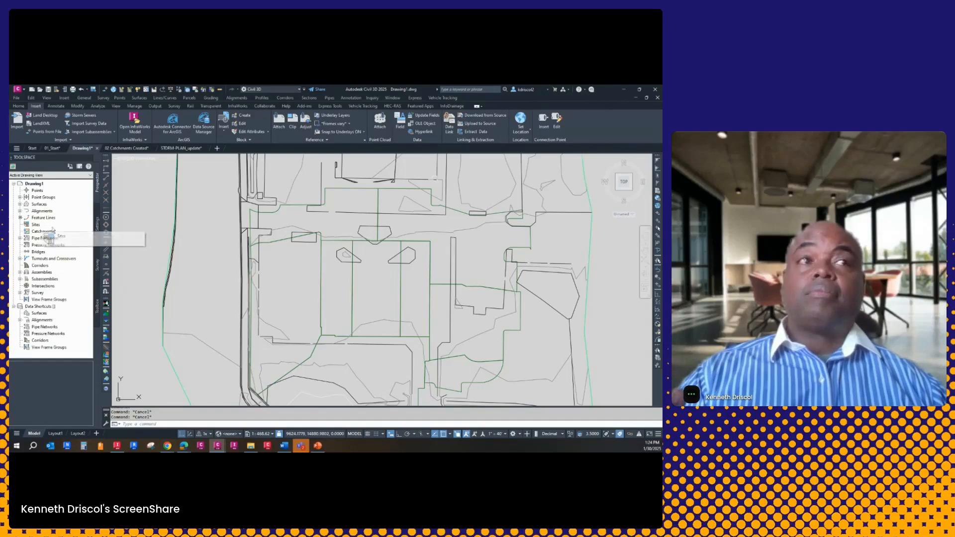
pyautogui.moveTo(349, 295); pyautogui.dragTo(339, 348, button='middle')
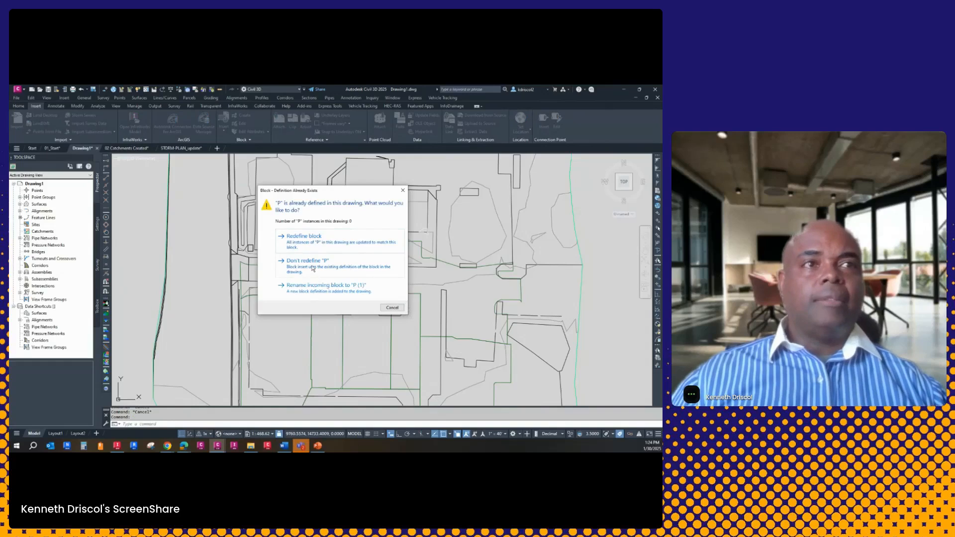
pyautogui.click(314, 266)
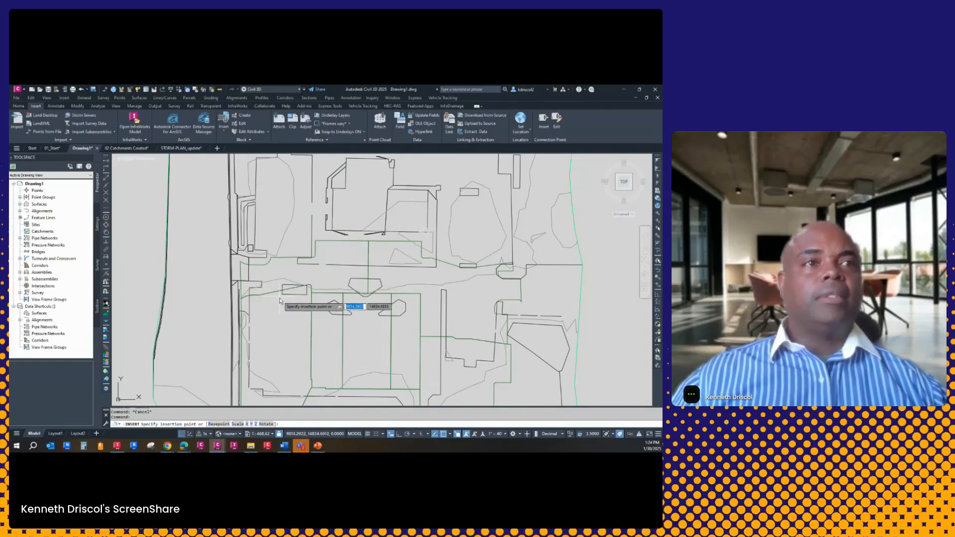
pyautogui.write('0')
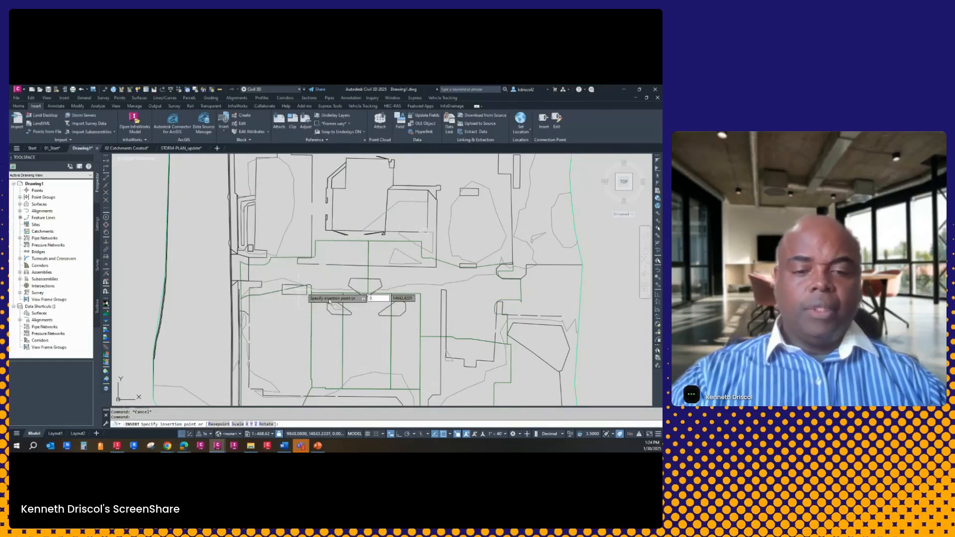
pyautogui.write(',0')
pyautogui.press('Return')
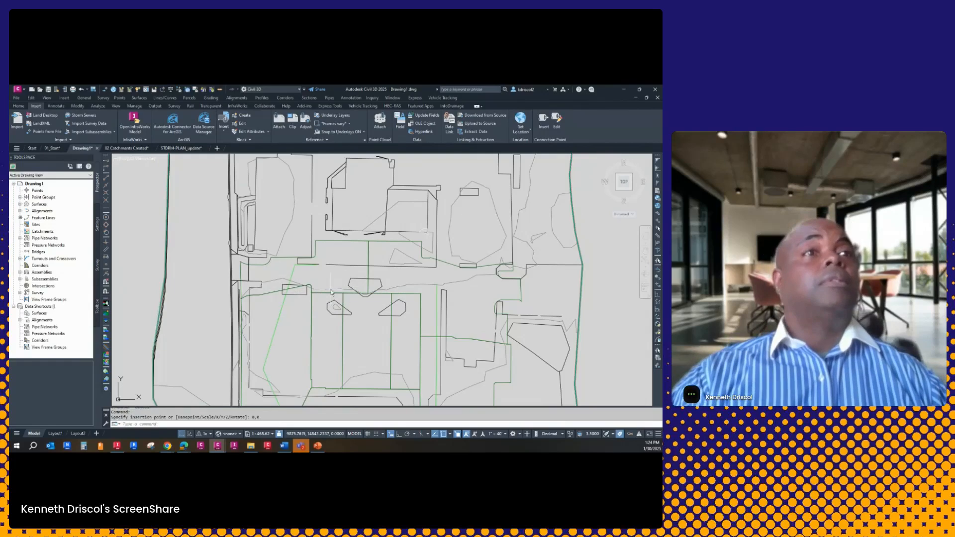
pyautogui.press('Escape')
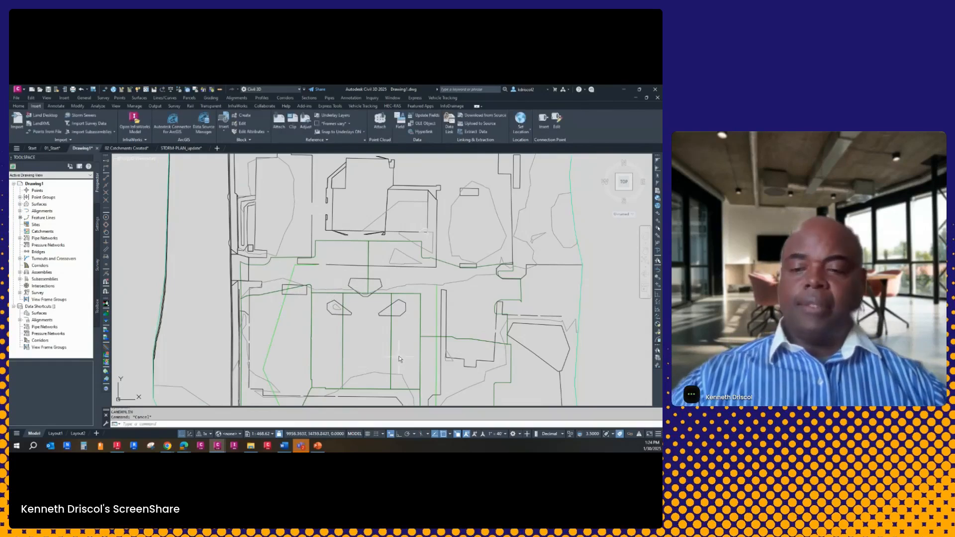
# Explode the inserted storm pipe linework block west of the parking lanes
pyautogui.write('x')
pyautogui.press('Return')
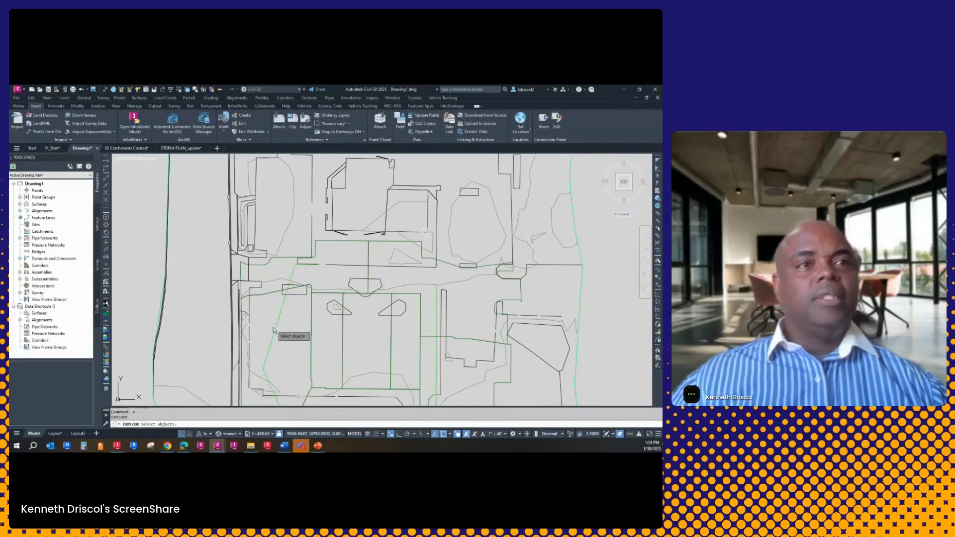
pyautogui.click(277, 332)
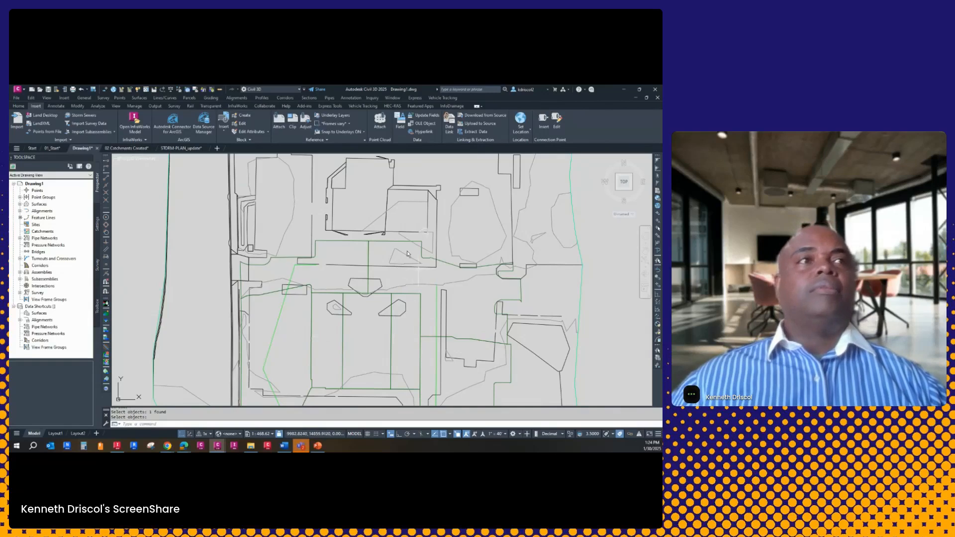
# Begin a pipe network from the exploded storm polyline, accept its flow direction, and name the network Stm 1
pyautogui.click(325, 99)
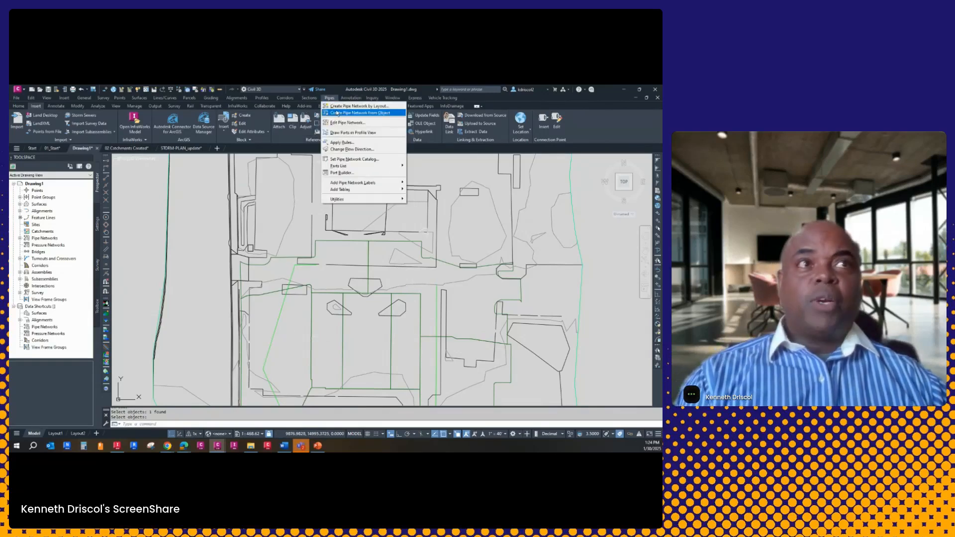
pyautogui.click(340, 113)
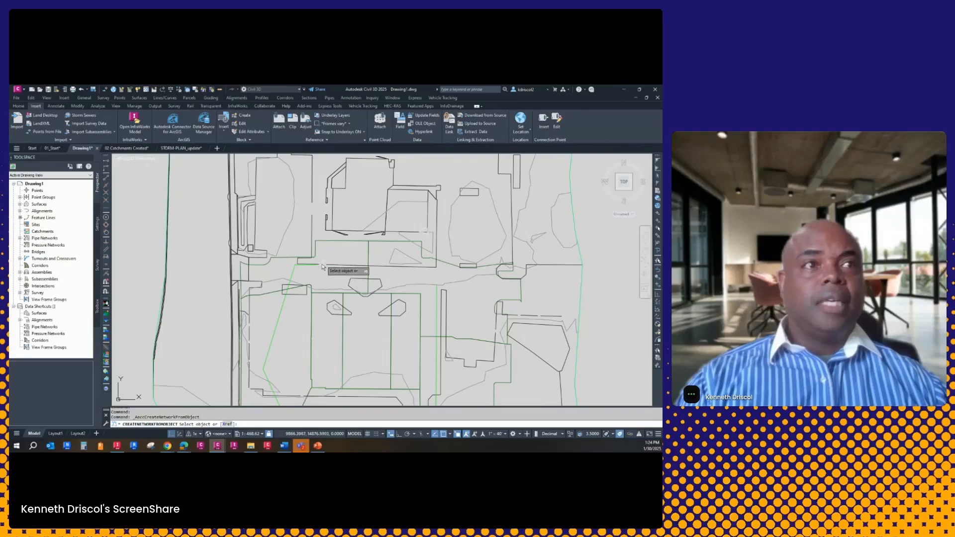
pyautogui.click(300, 268)
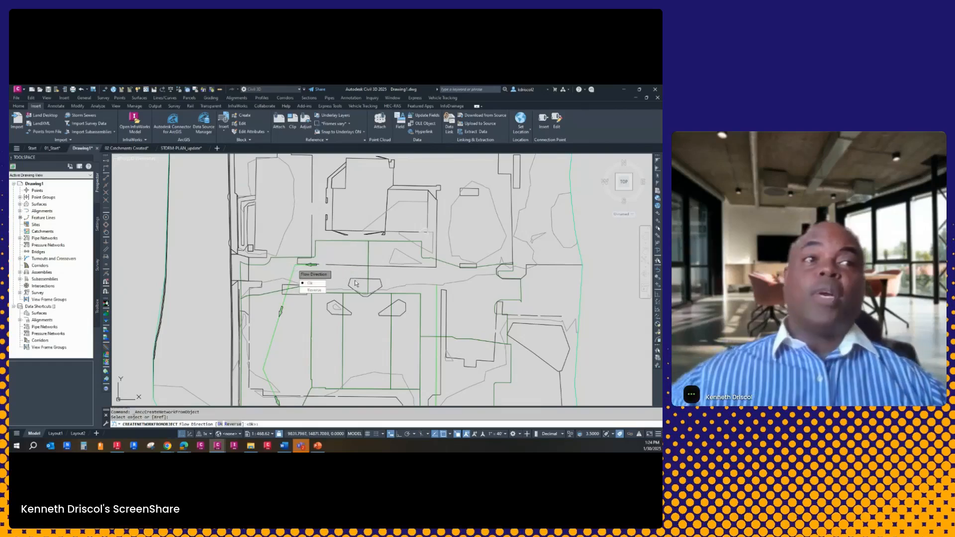
pyautogui.scroll(-4, 383, 259)
pyautogui.scroll(2, 377, 245)
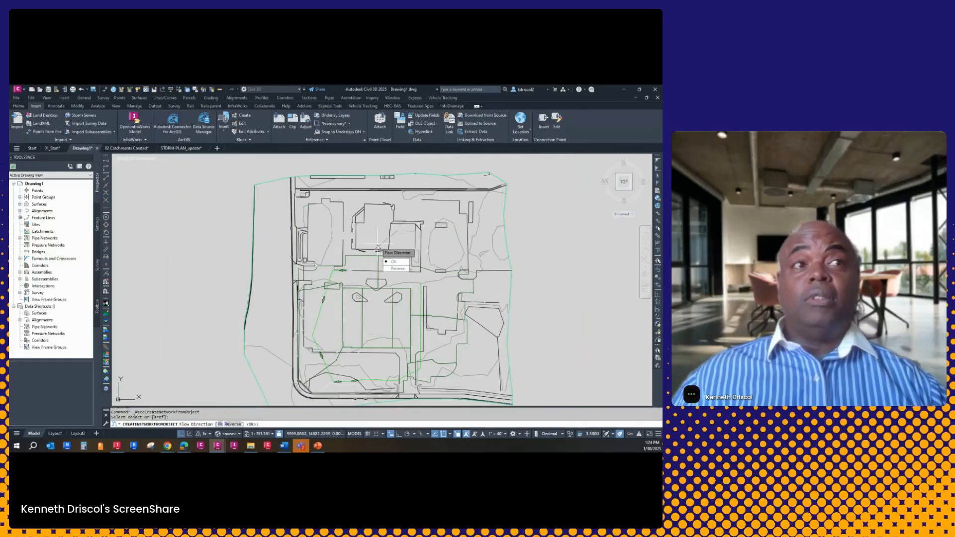
pyautogui.press('Return')
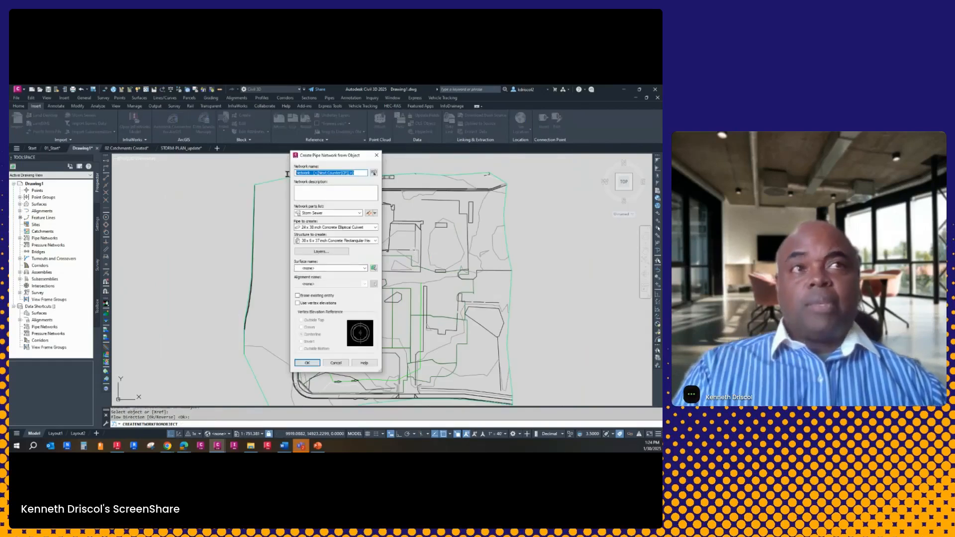
pyautogui.write('Stm')
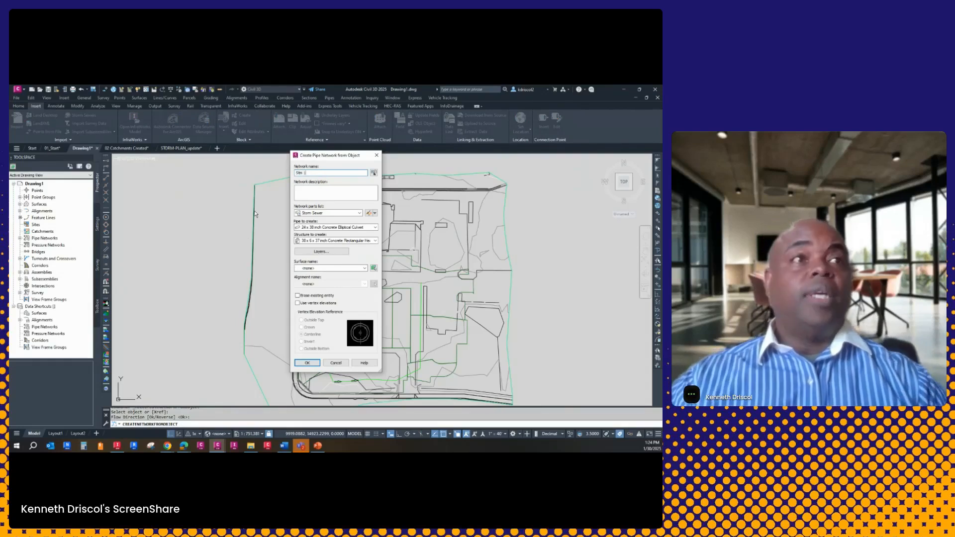
# Choose a 12 inch Concrete Pipe and the Cylindrical Structure from Cylindrical Junction Structure NF, and create the network without a surface
pyautogui.click(330, 227)
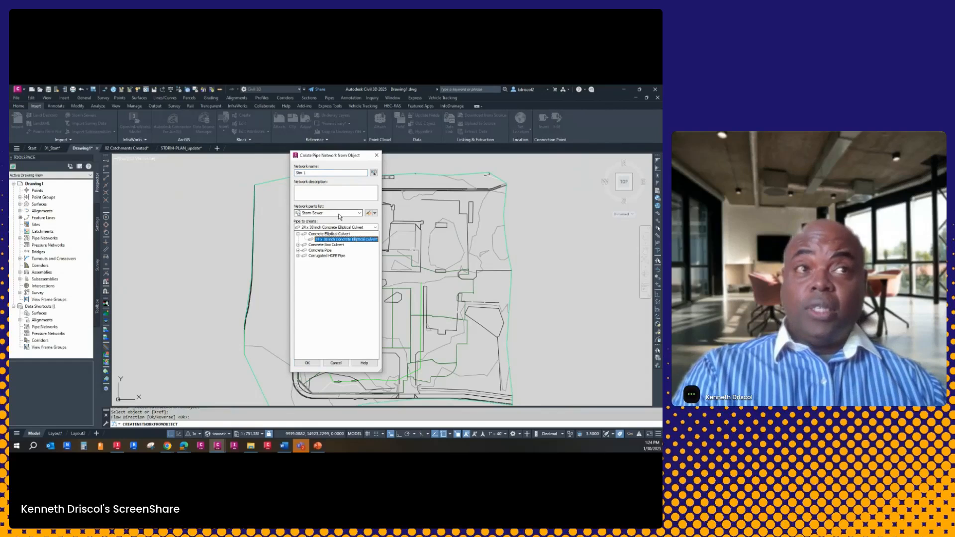
pyautogui.click(298, 250)
pyautogui.click(338, 252)
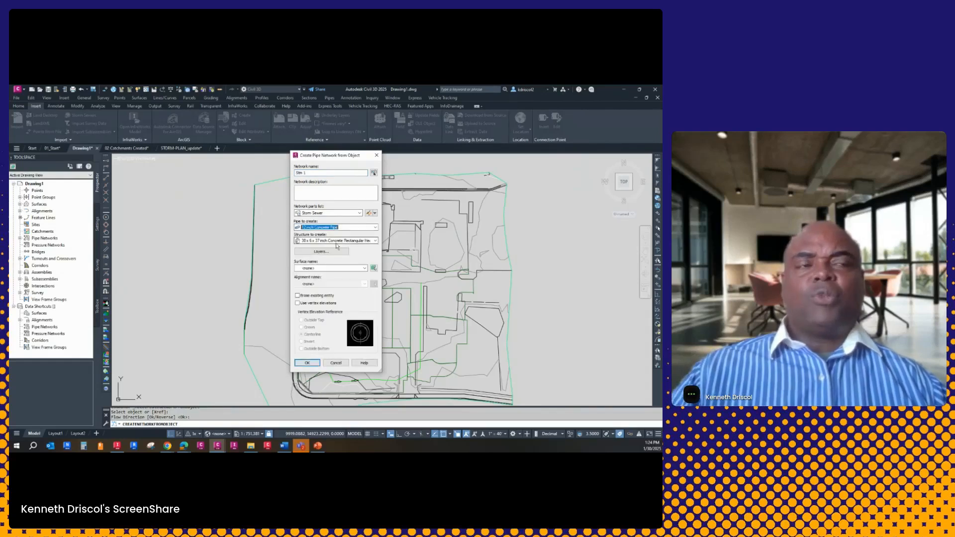
pyautogui.click(313, 241)
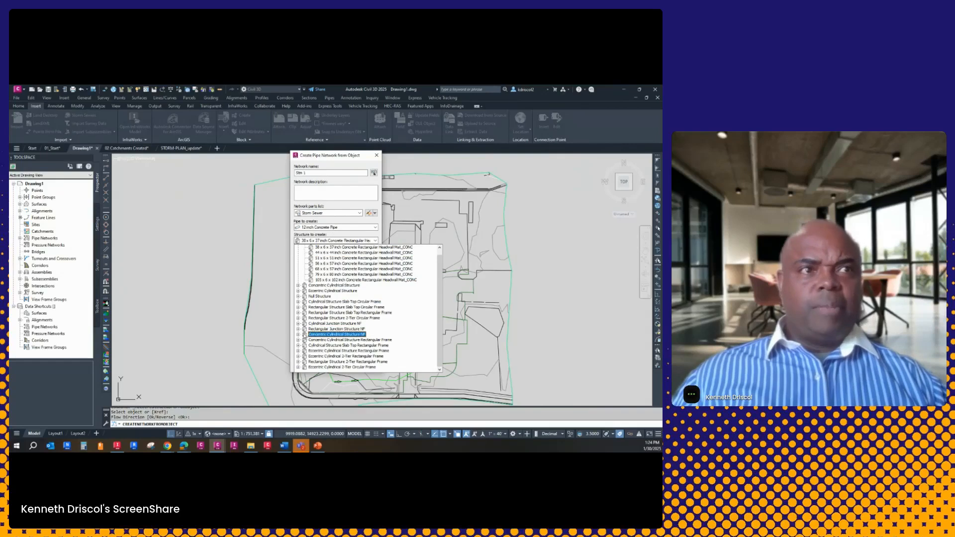
pyautogui.click(298, 324)
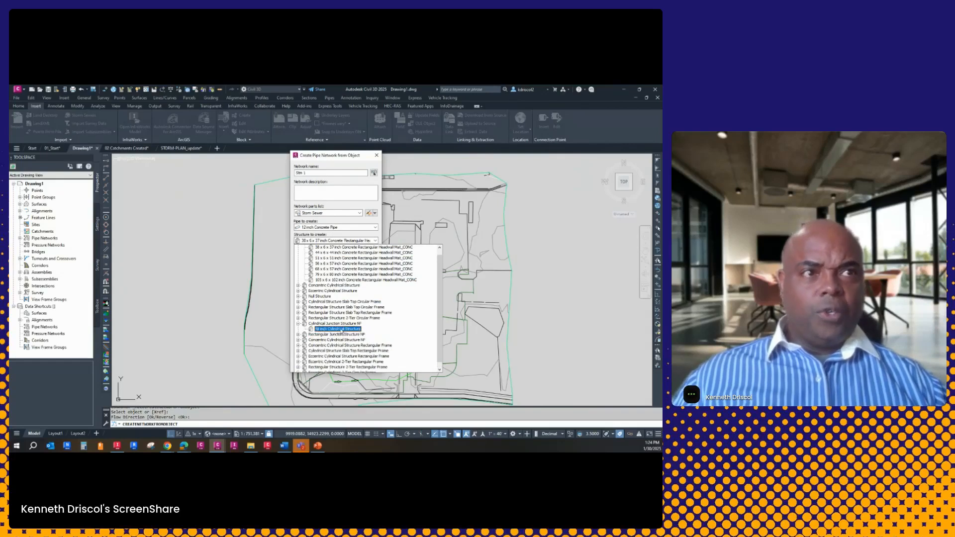
pyautogui.click(338, 330)
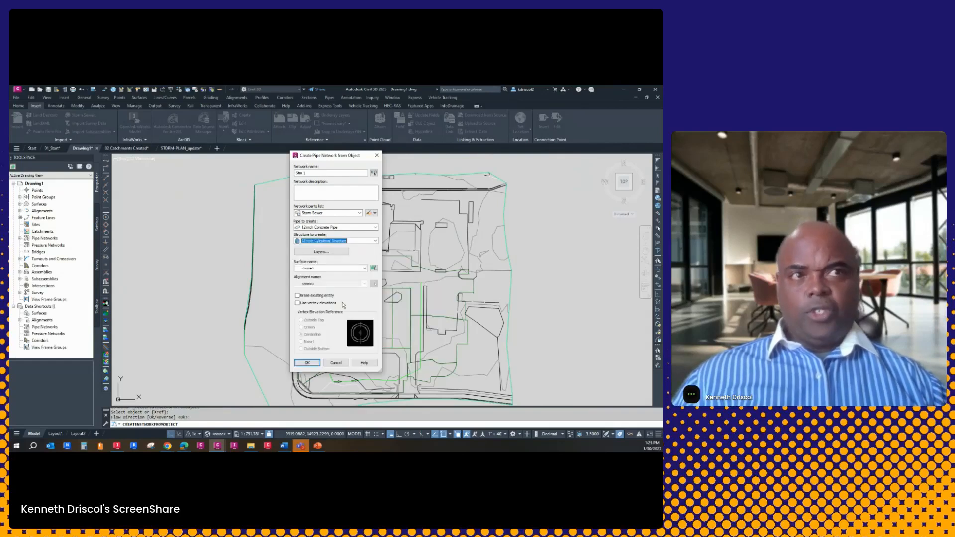
pyautogui.click(314, 365)
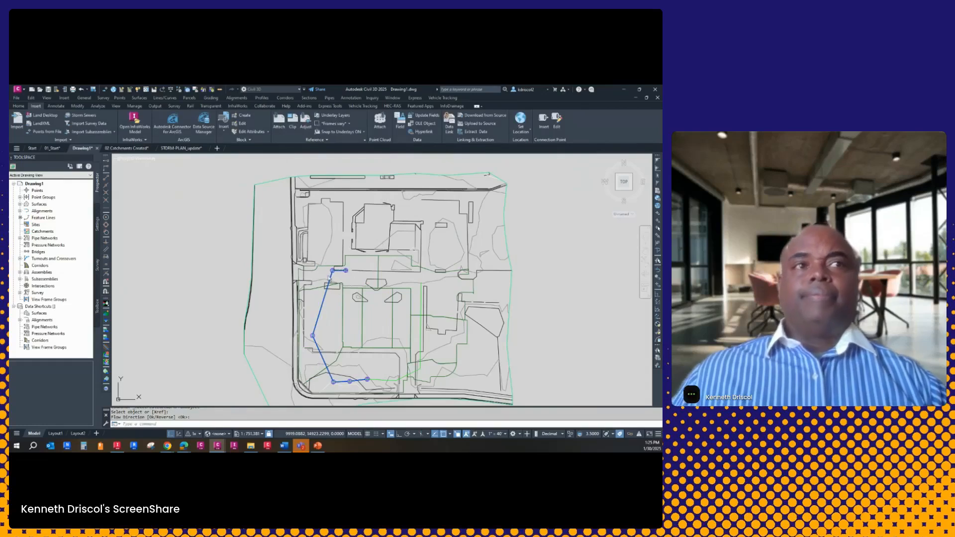
# Examine the catchment and part properties of the structure at the network's northwest corner
pyautogui.scroll(4, 330, 280)
pyautogui.moveTo(348, 290); pyautogui.dragTo(322, 334, button='middle')
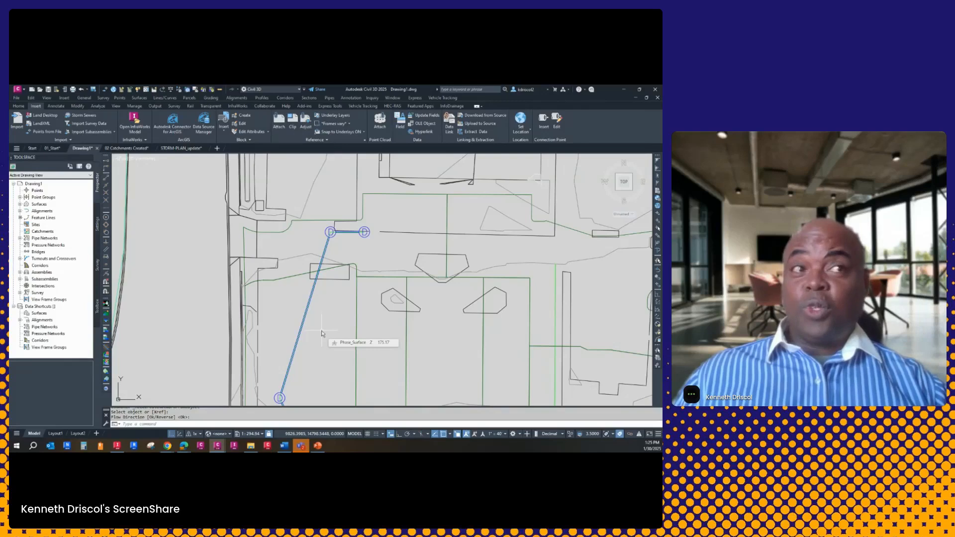
pyautogui.click(330, 231)
pyautogui.rightClick(346, 248)
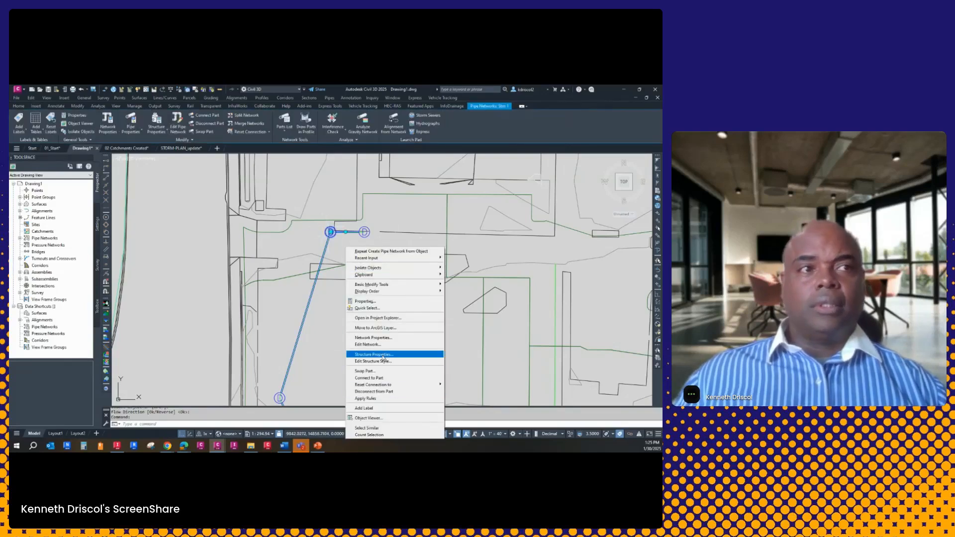
pyautogui.click(382, 355)
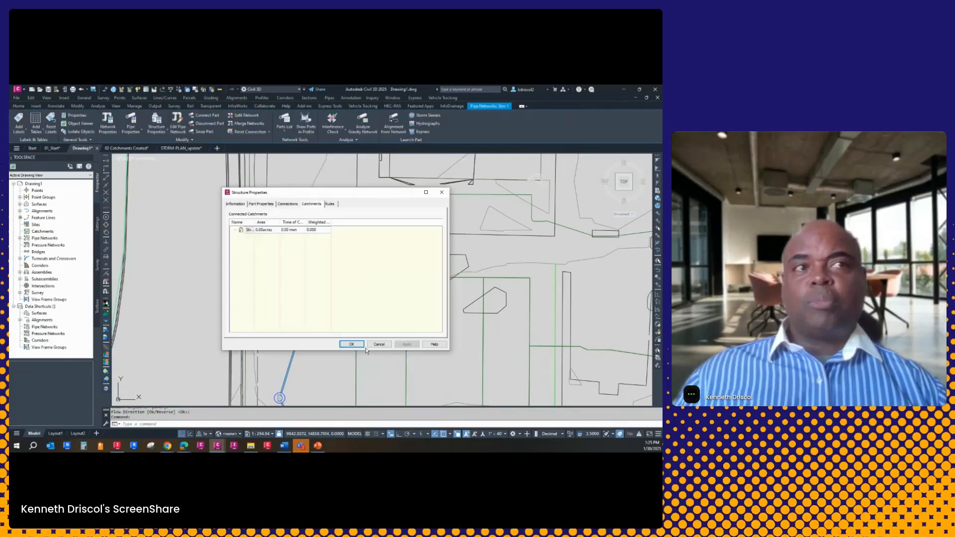
pyautogui.click(258, 204)
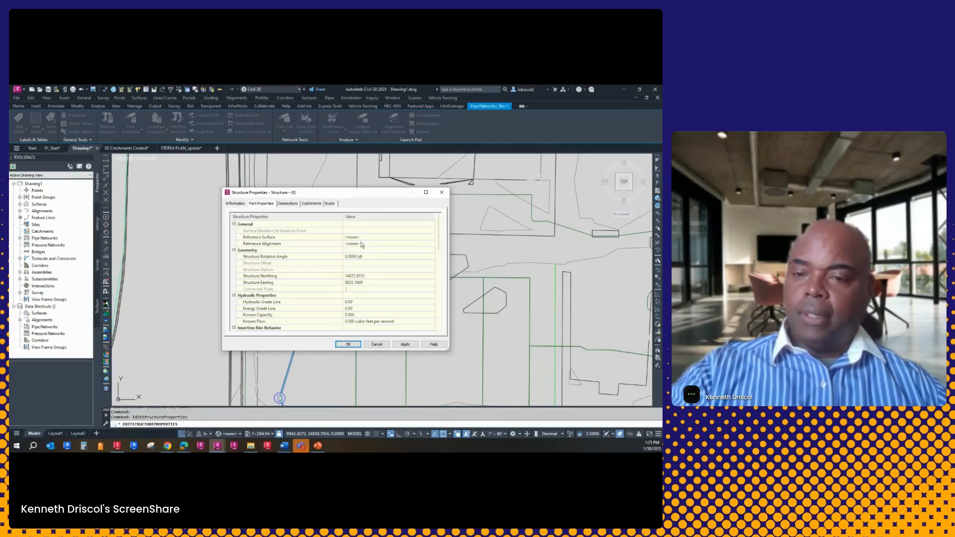
pyautogui.click(442, 192)
# Undo the creation of the Stm 1 pipe network
pyautogui.scroll(-2, 401, 310)
pyautogui.scroll(-2, 402, 308)
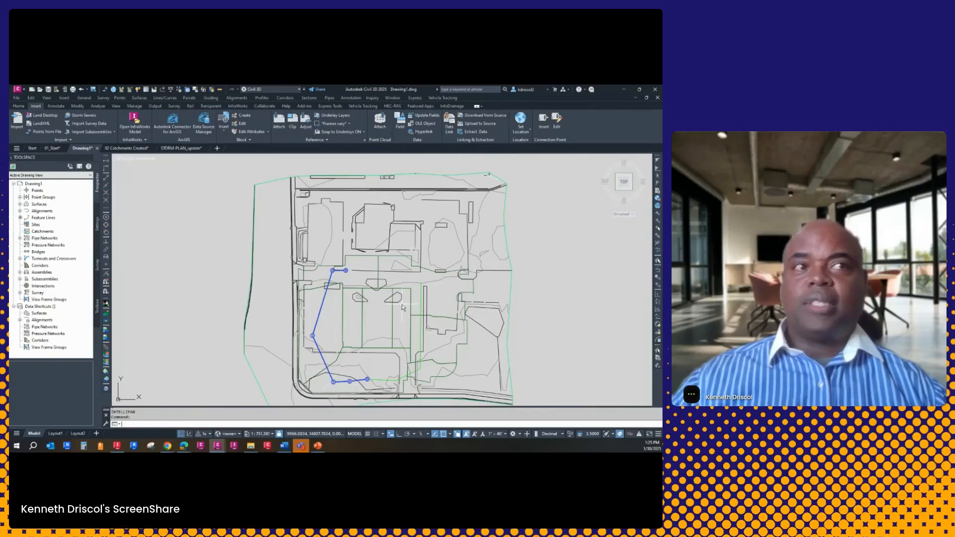
pyautogui.scroll(2, 403, 308)
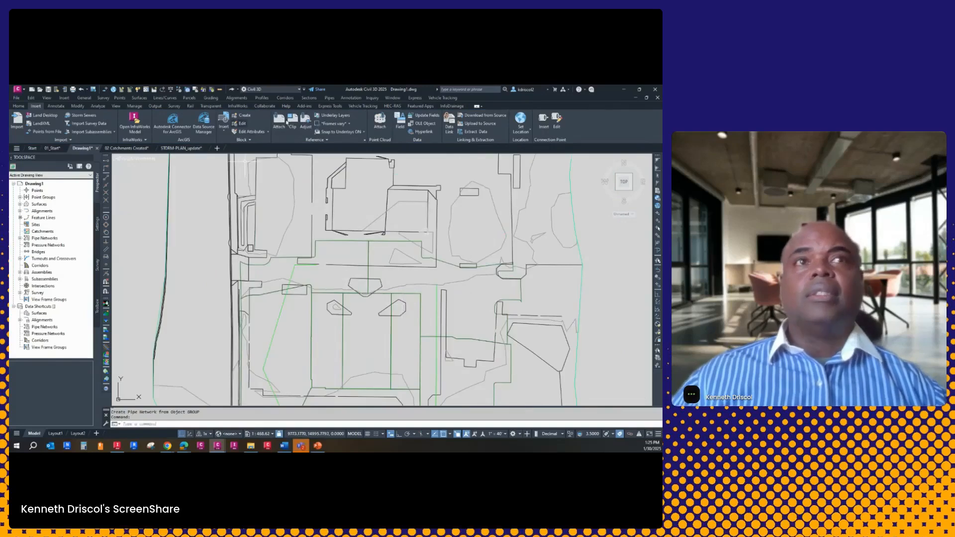
# Begin a pipe network from the storm polyline again, accepting its flow direction and assigning Phase_Surface as the surface
pyautogui.click(330, 97)
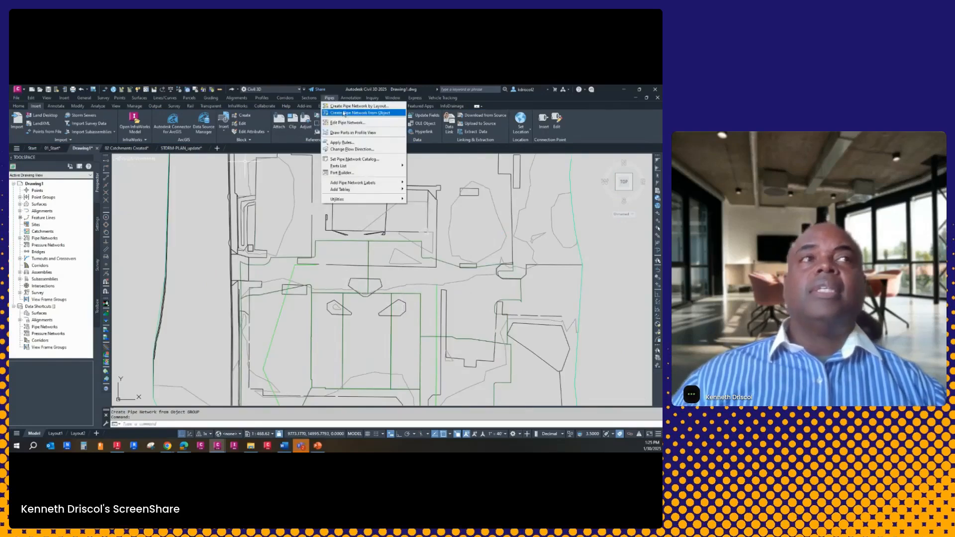
pyautogui.click(348, 113)
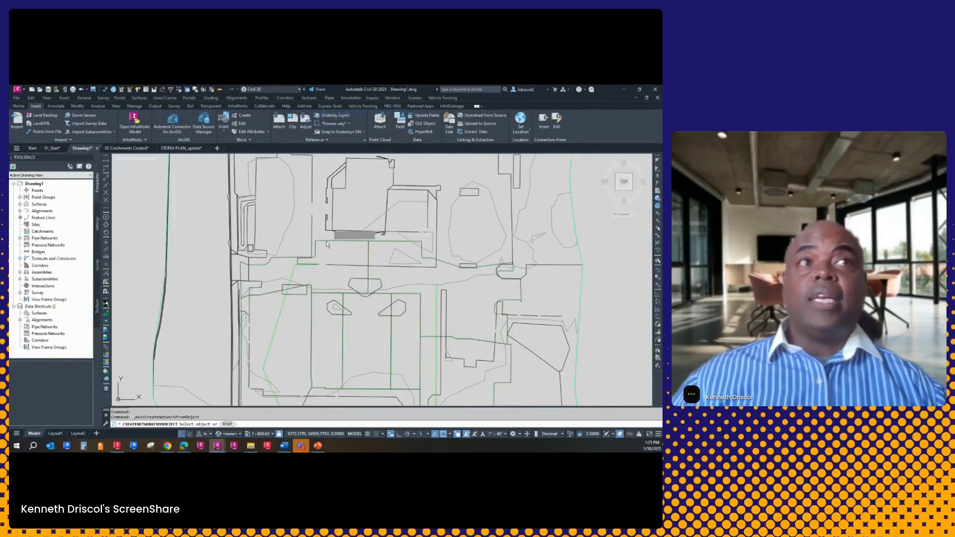
pyautogui.click(296, 269)
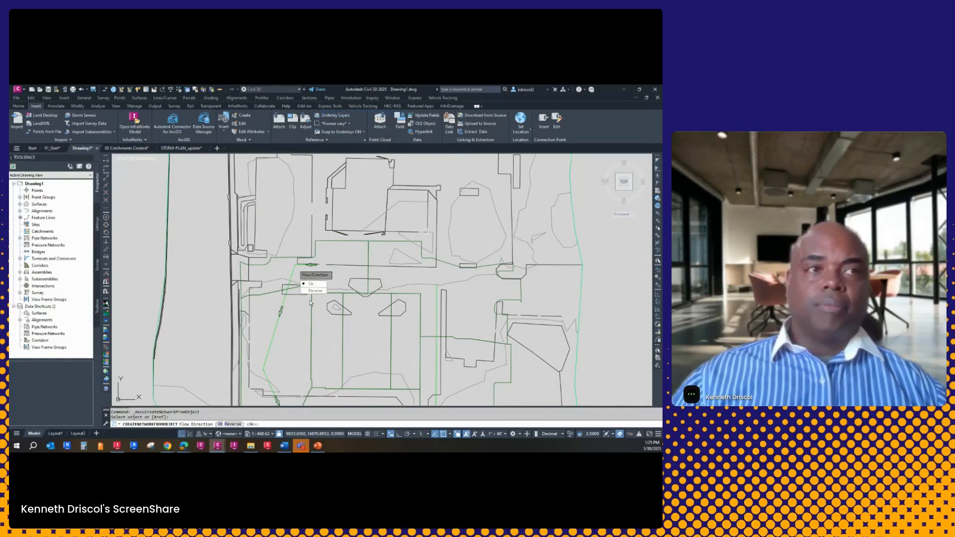
pyautogui.click(310, 284)
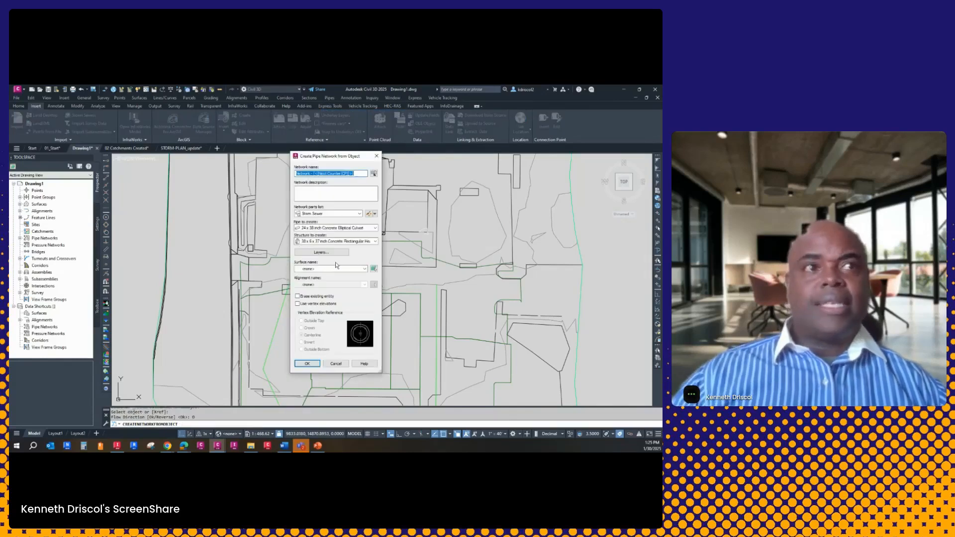
pyautogui.click(340, 269)
pyautogui.click(320, 281)
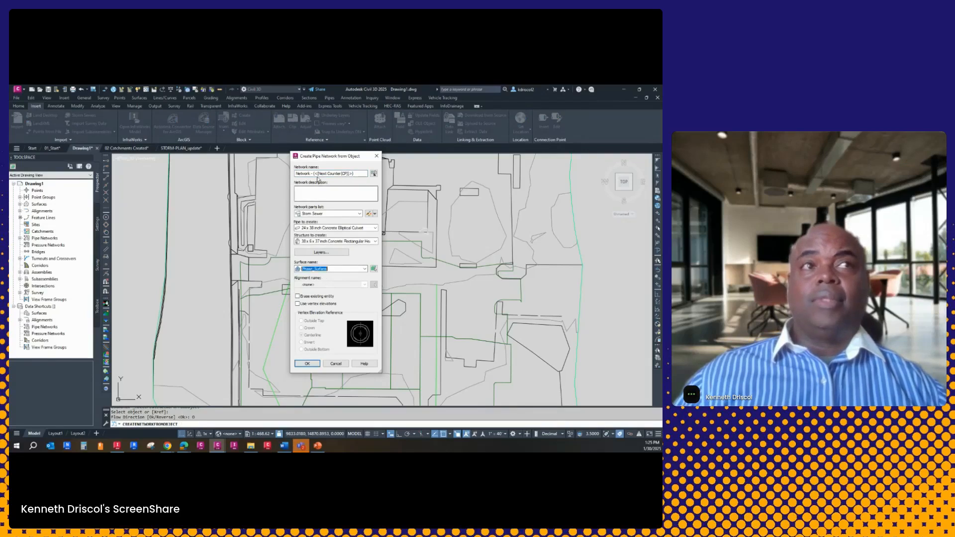
# Name the network Stm 1 and set the pipe to create to 12 inch Concrete Pipe
pyautogui.moveTo(356, 174); pyautogui.dragTo(268, 179)
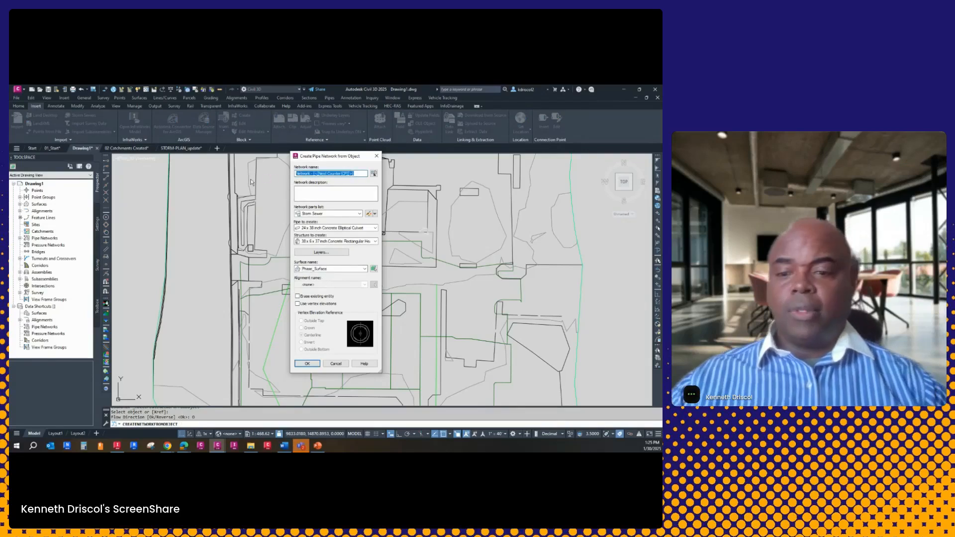
pyautogui.write('Stm 1')
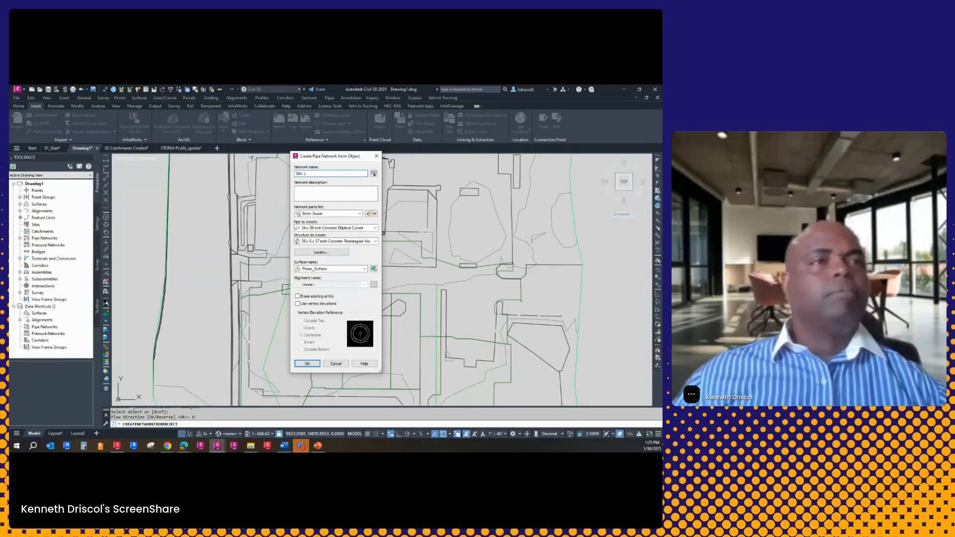
pyautogui.click(332, 228)
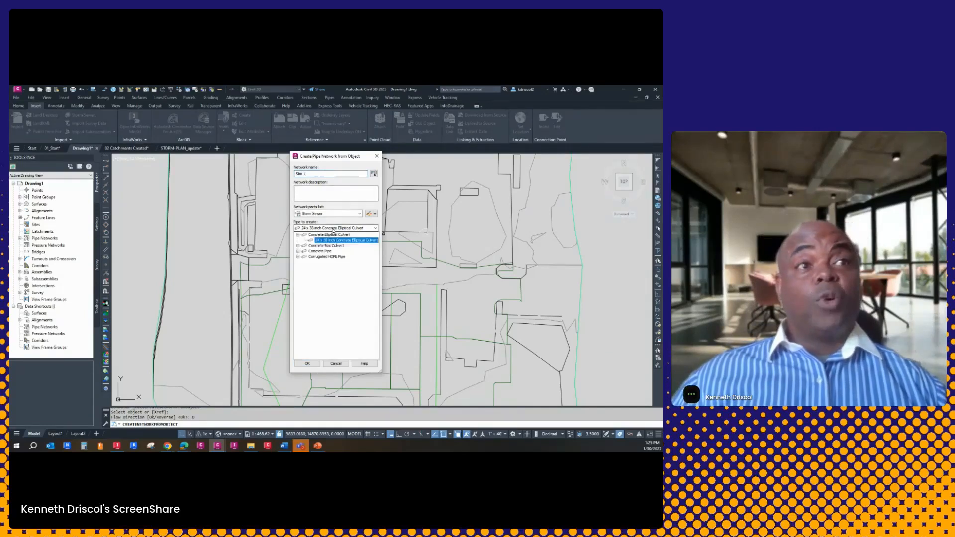
pyautogui.click(298, 251)
pyautogui.click(324, 277)
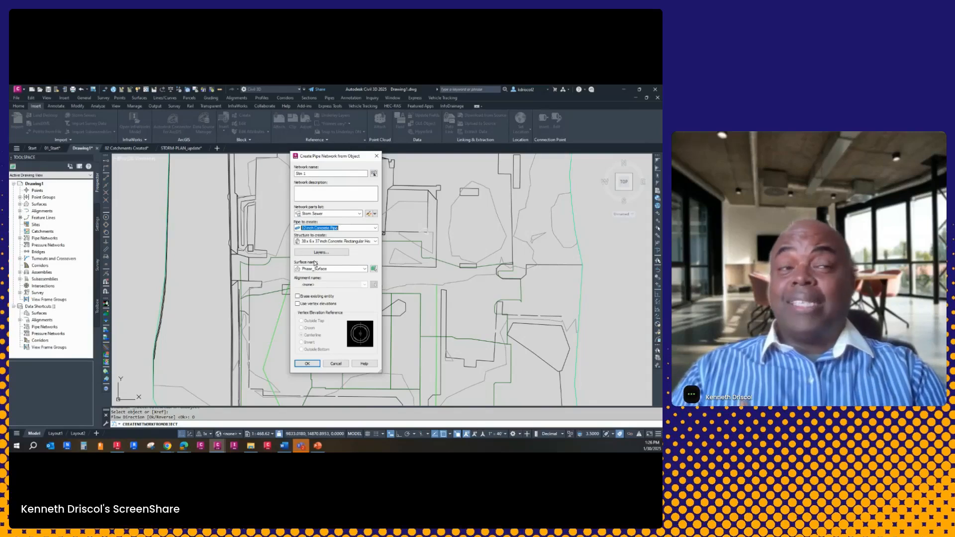
# Set the structure to create to the Concentric Cylindrical Structure NF part with a 24 inch cone, and create the pipe network
pyautogui.click(305, 242)
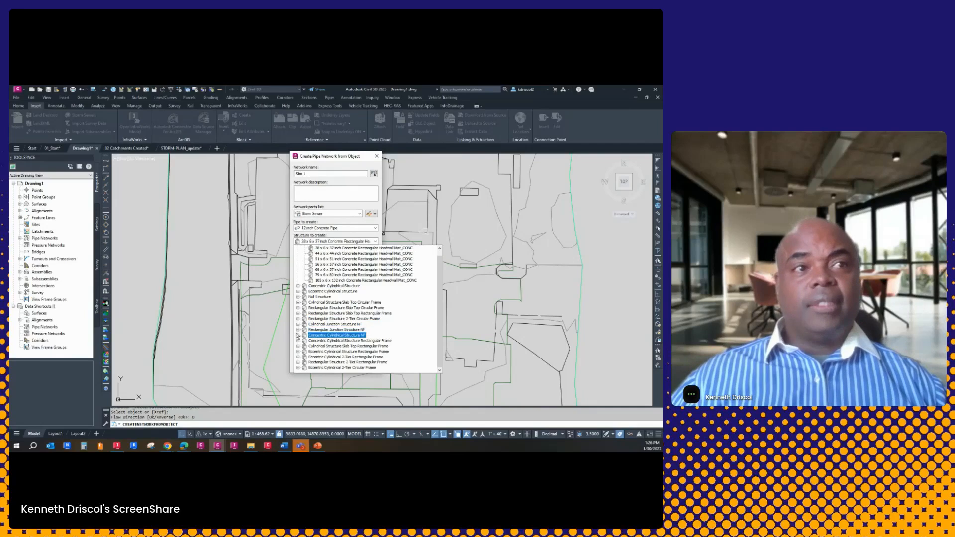
pyautogui.click(299, 336)
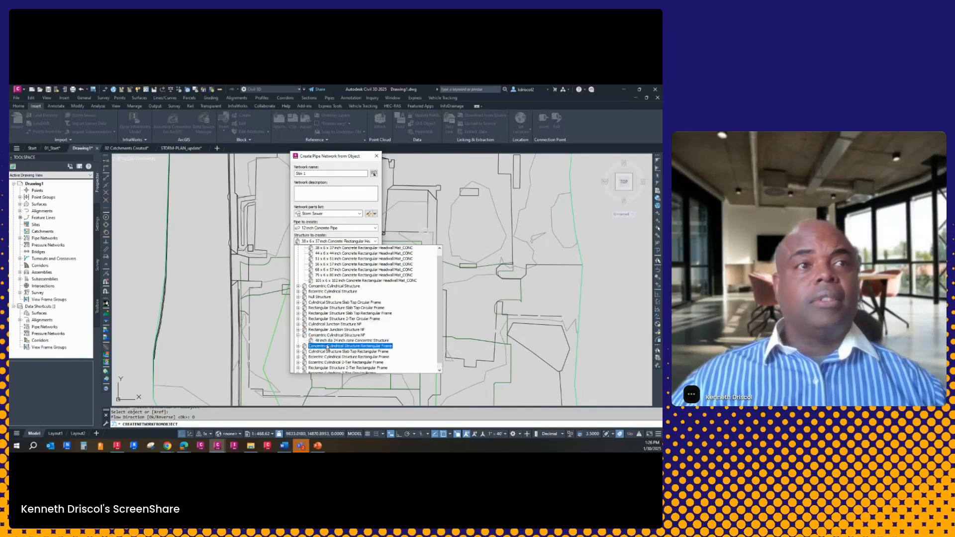
pyautogui.click(320, 342)
pyautogui.click(308, 364)
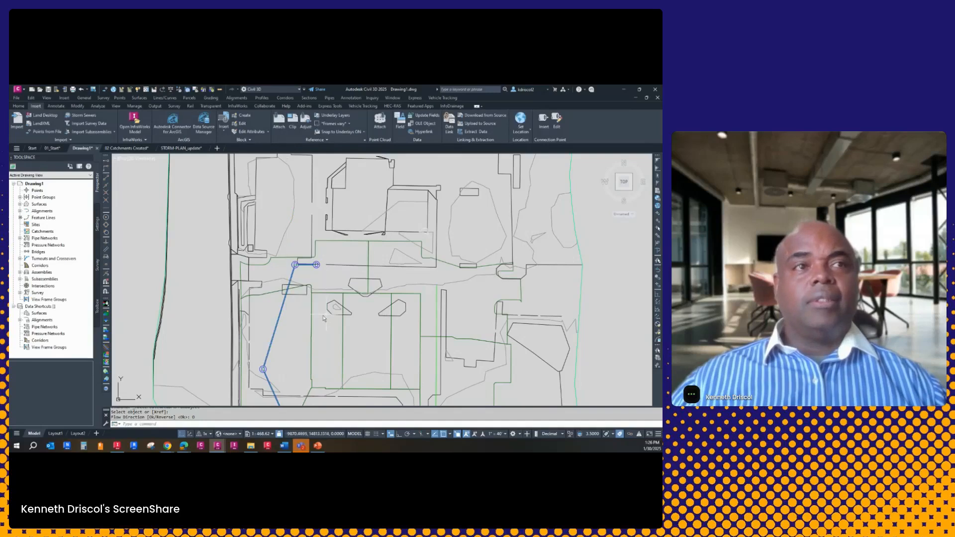
# Examine the part properties, connected pipes and catchments of the structure at the bend of the new network
pyautogui.click(296, 265)
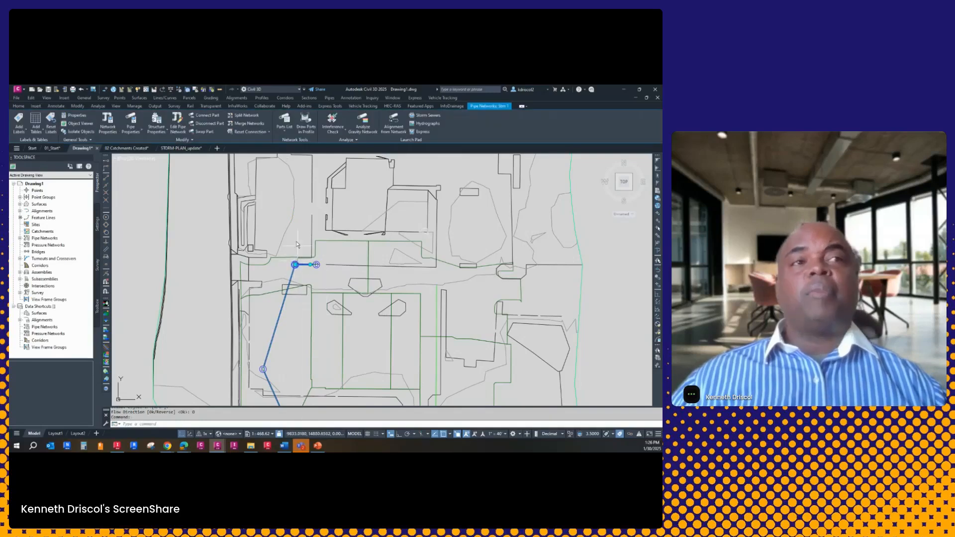
pyautogui.rightClick(298, 241)
pyautogui.click(326, 341)
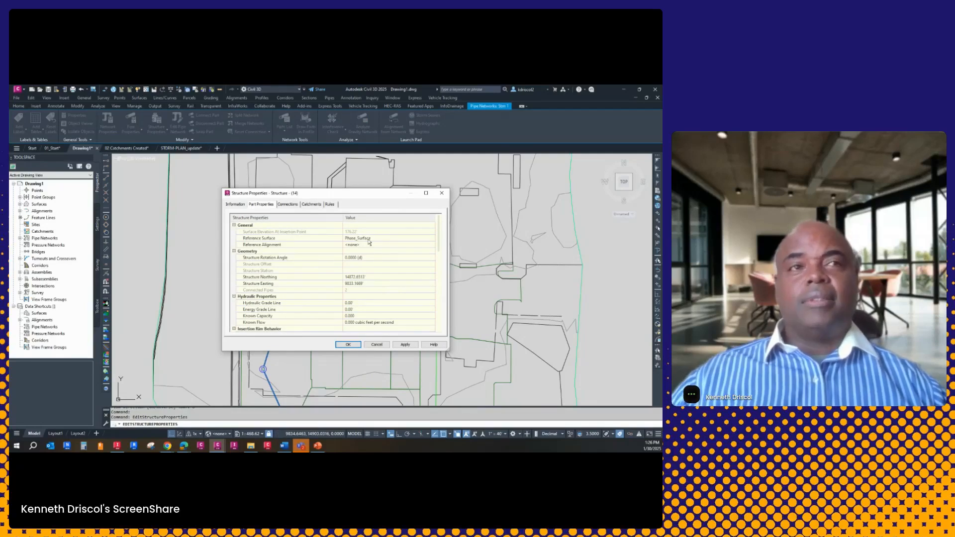
pyautogui.scroll(-10, 381, 280)
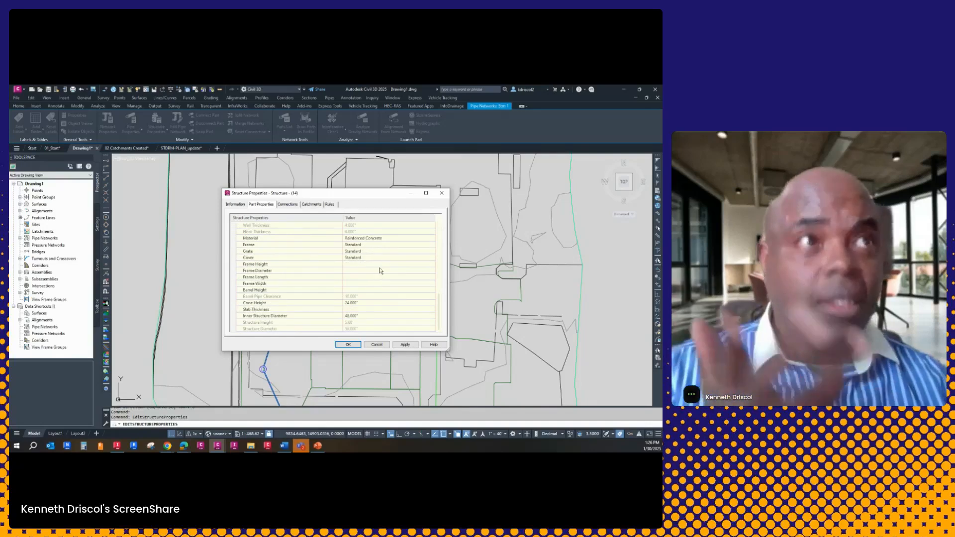
pyautogui.click(288, 205)
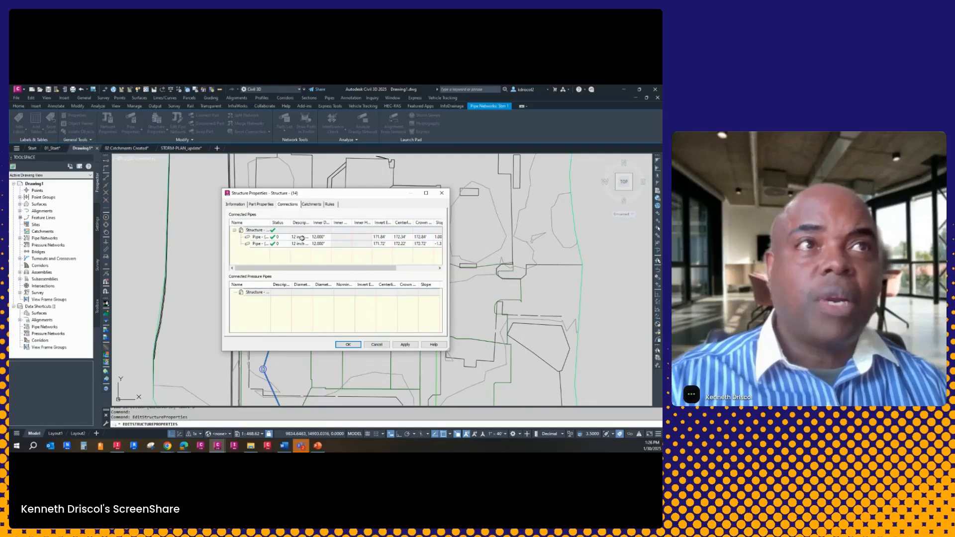
pyautogui.click(312, 205)
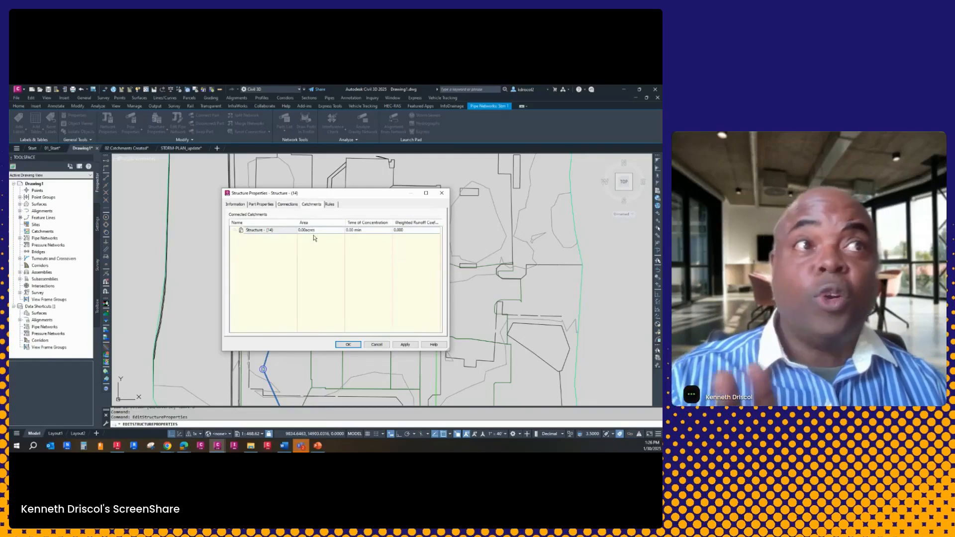
pyautogui.click(350, 345)
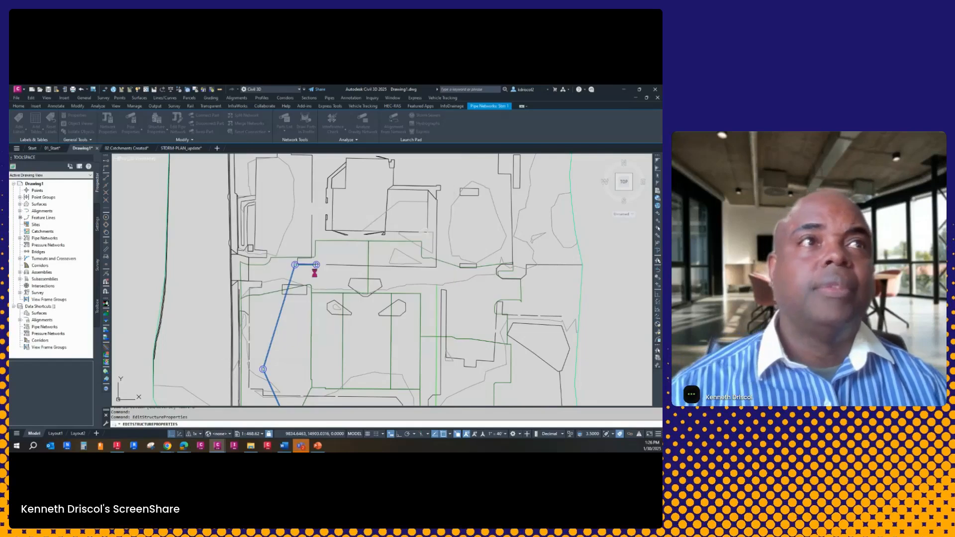
# Explode the green catchment boundary block into separate polylines
pyautogui.click(337, 241)
pyautogui.write('x')
pyautogui.press('Return')
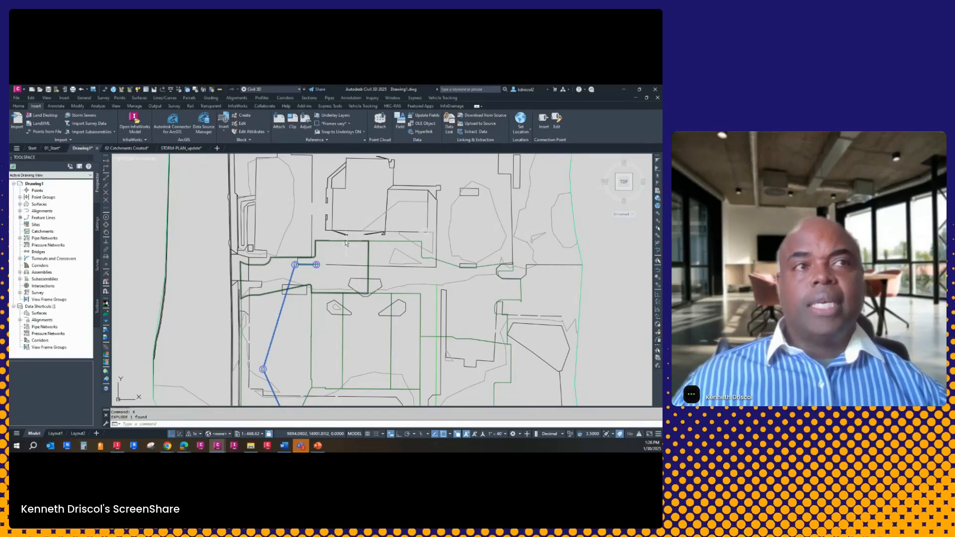
pyautogui.moveTo(339, 243)
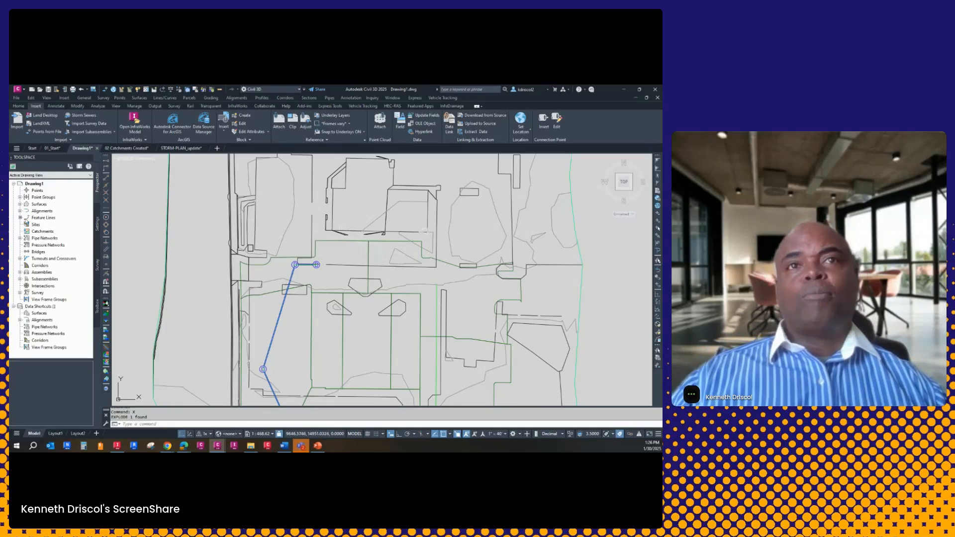
# Create a catchment group named Phase 1 and select it under the expanded Catchments collection
pyautogui.rightClick(42, 231)
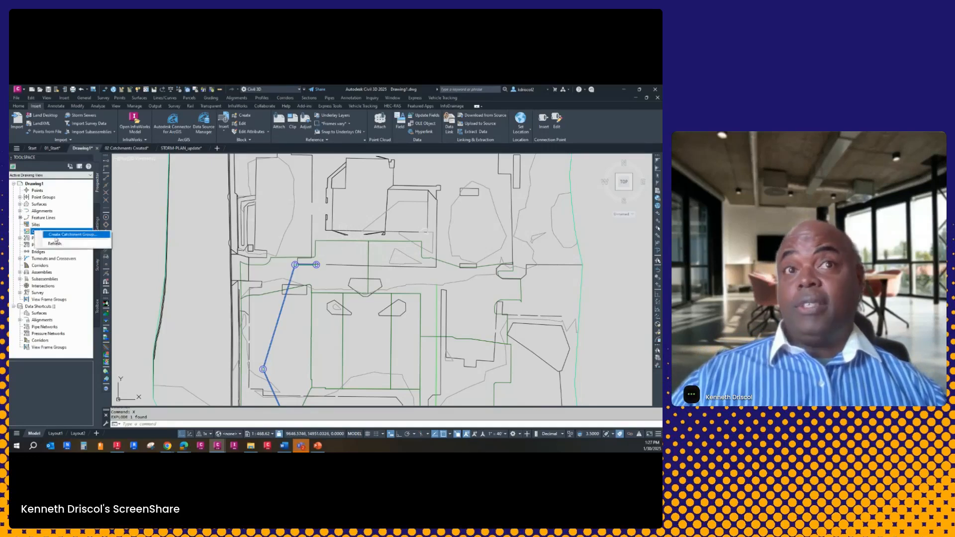
pyautogui.click(80, 237)
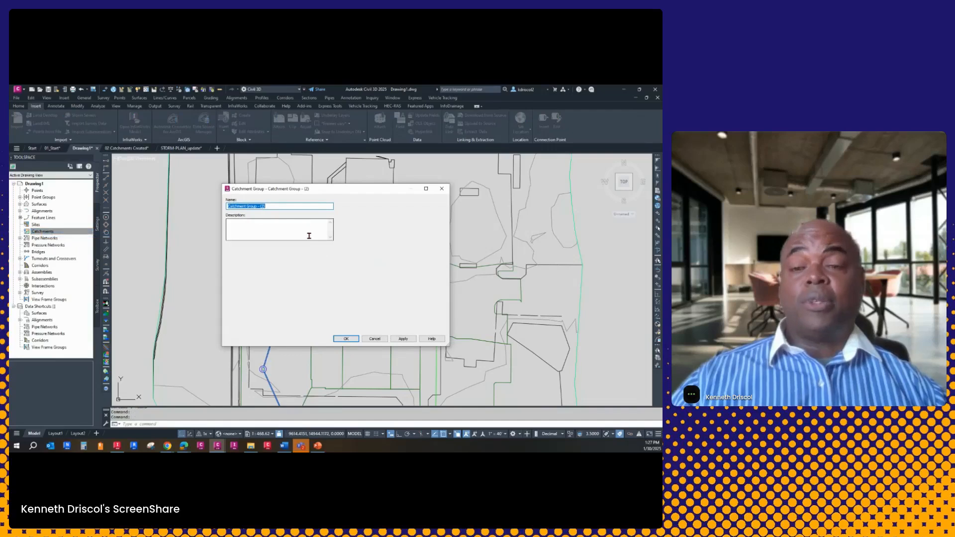
pyautogui.write('Phase 1')
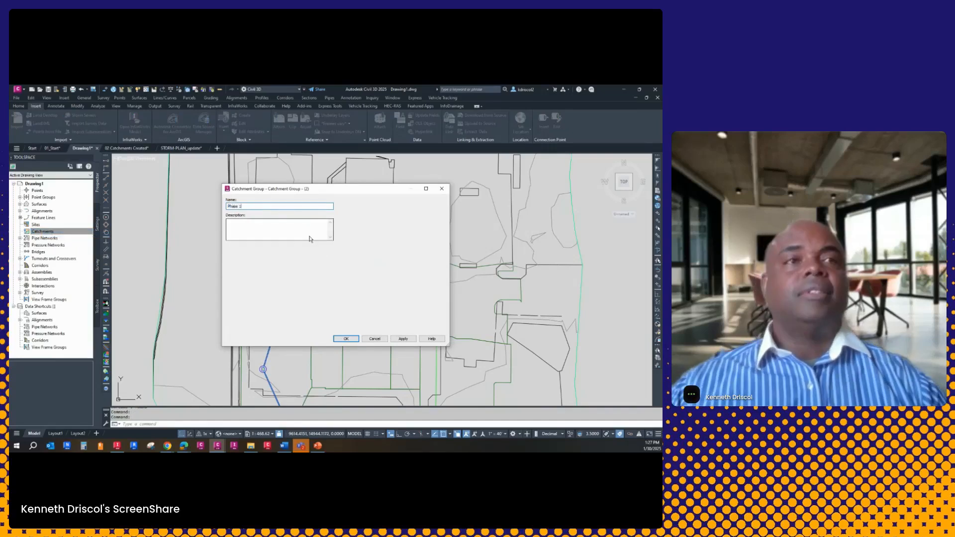
pyautogui.click(346, 338)
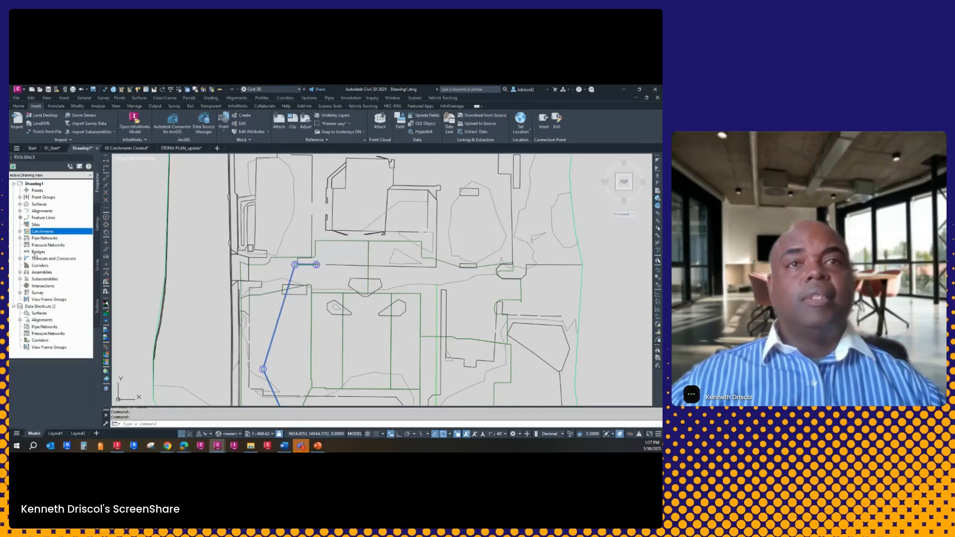
pyautogui.click(19, 231)
pyautogui.click(44, 238)
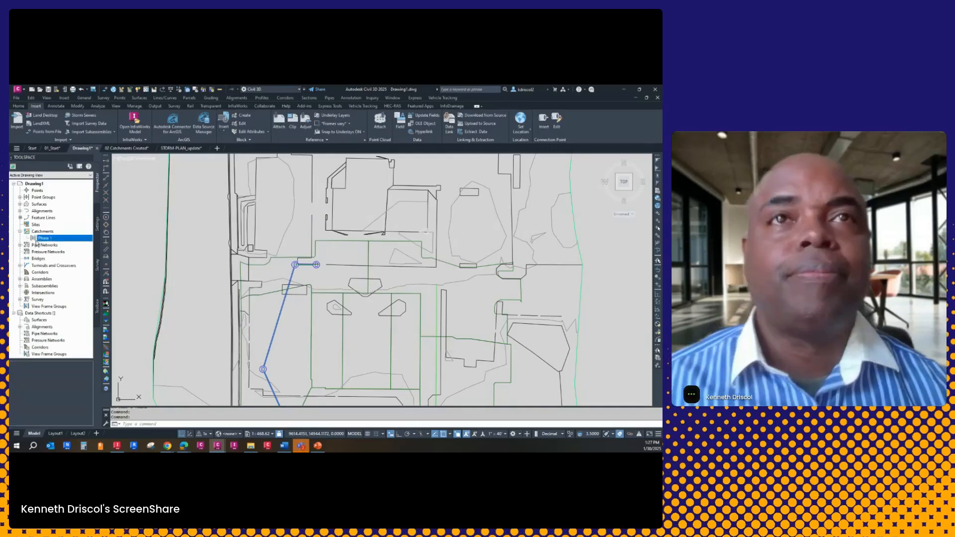
# Create a Phase 1 catchment from the northwest boundary polyline, referencing the Stm 1 structure at the east end of the short pipe
pyautogui.rightClick(44, 239)
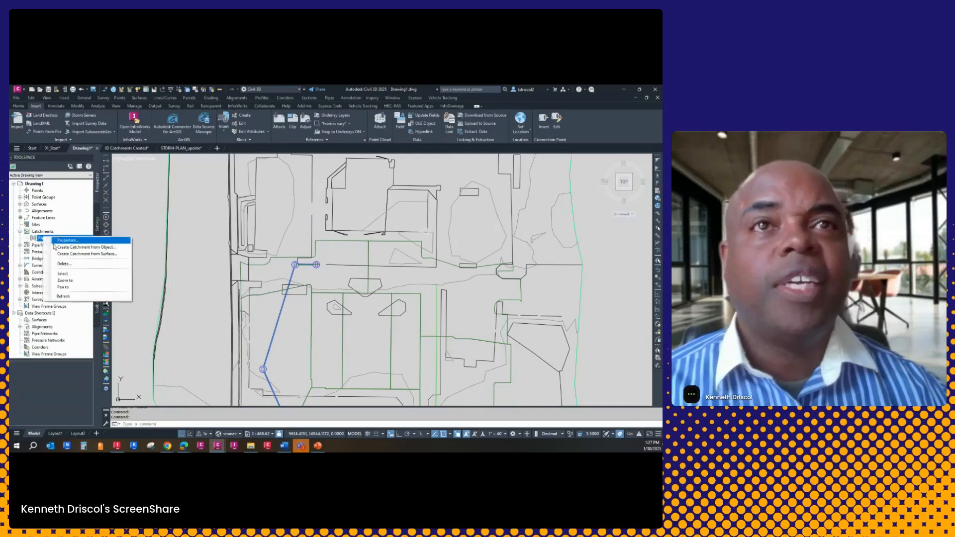
pyautogui.click(104, 247)
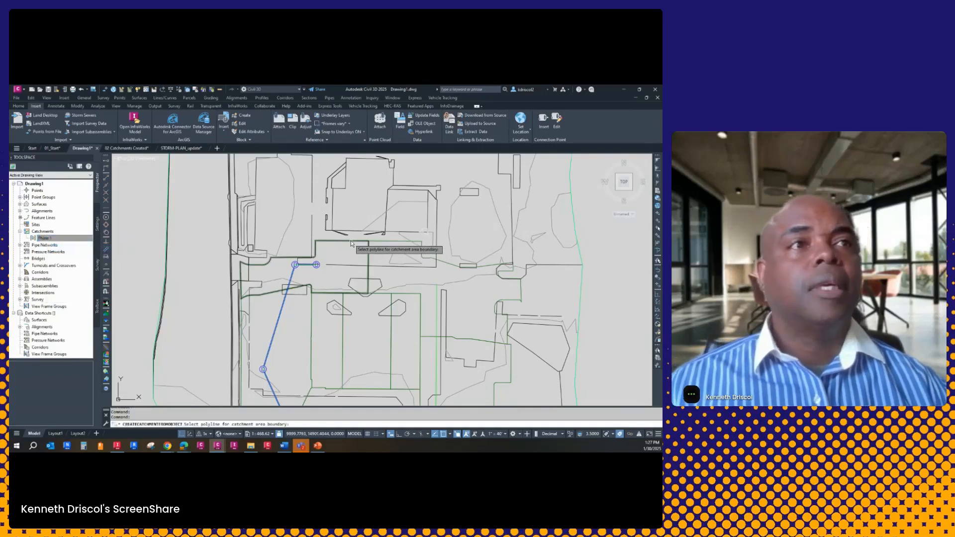
pyautogui.click(351, 243)
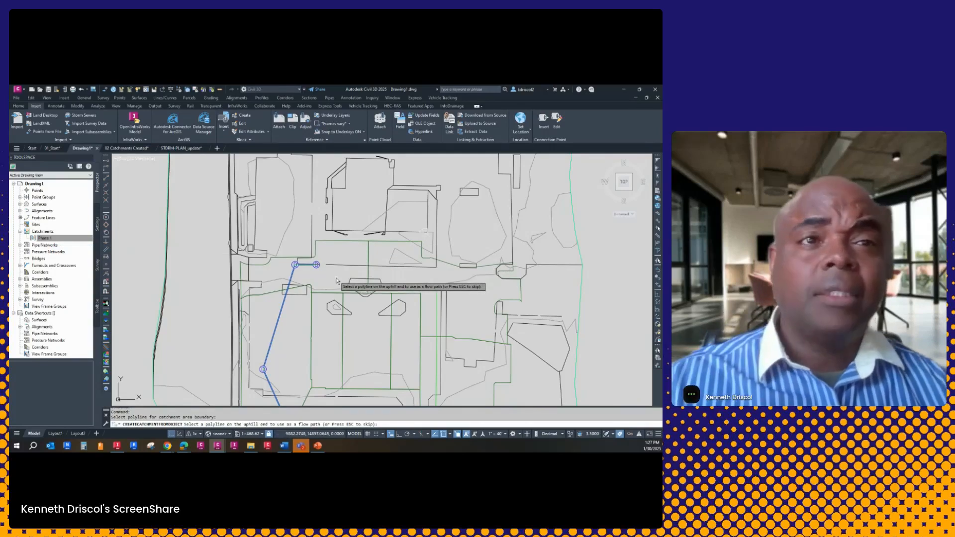
pyautogui.click(363, 243)
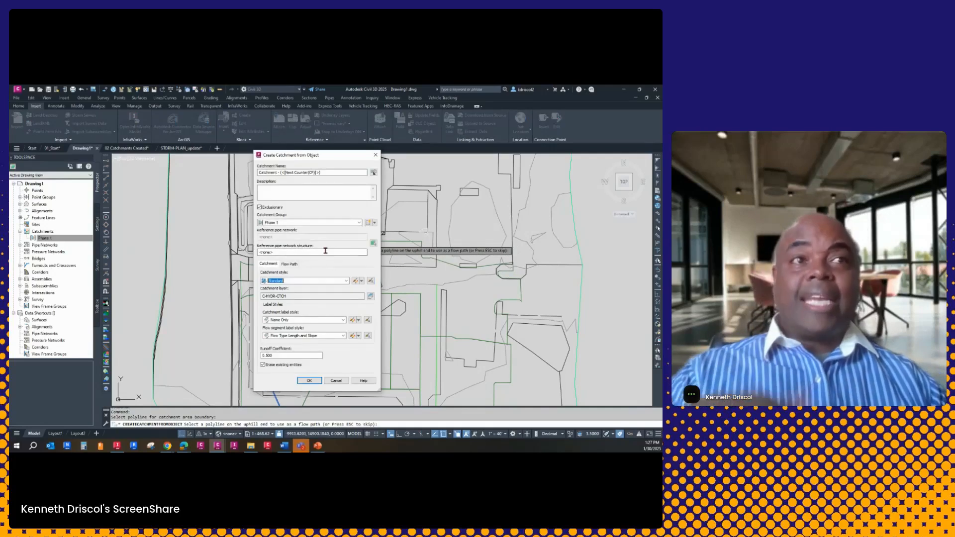
pyautogui.click(374, 244)
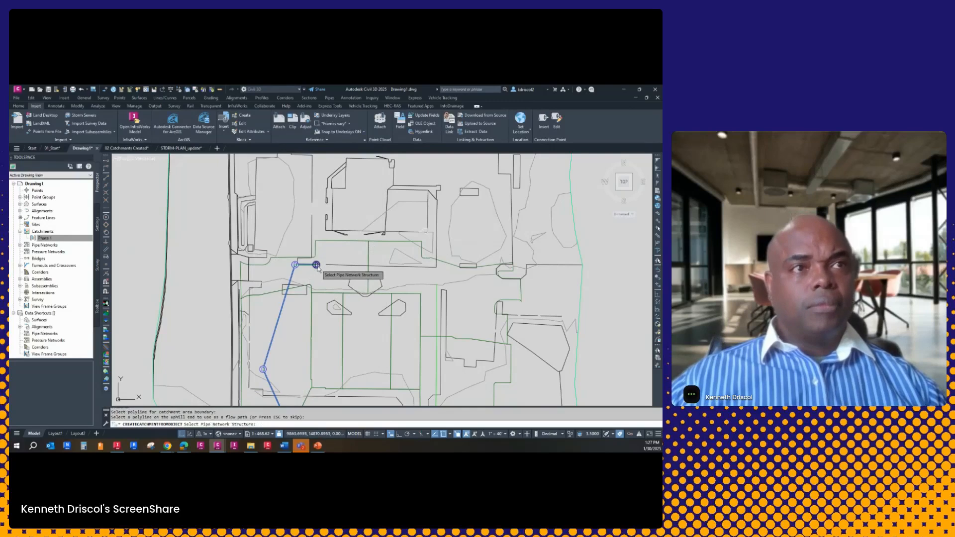
pyautogui.click(316, 265)
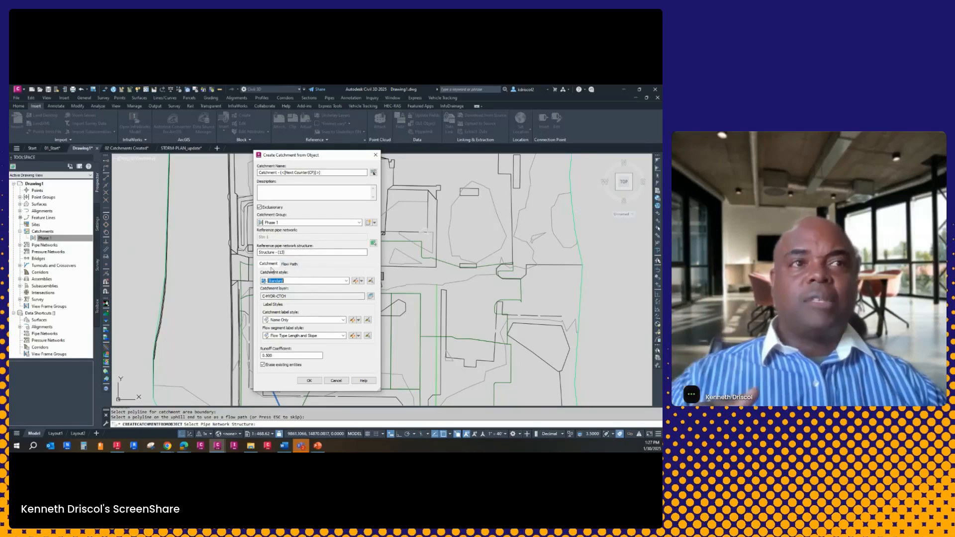
pyautogui.click(309, 381)
pyautogui.scroll(2, 327, 279)
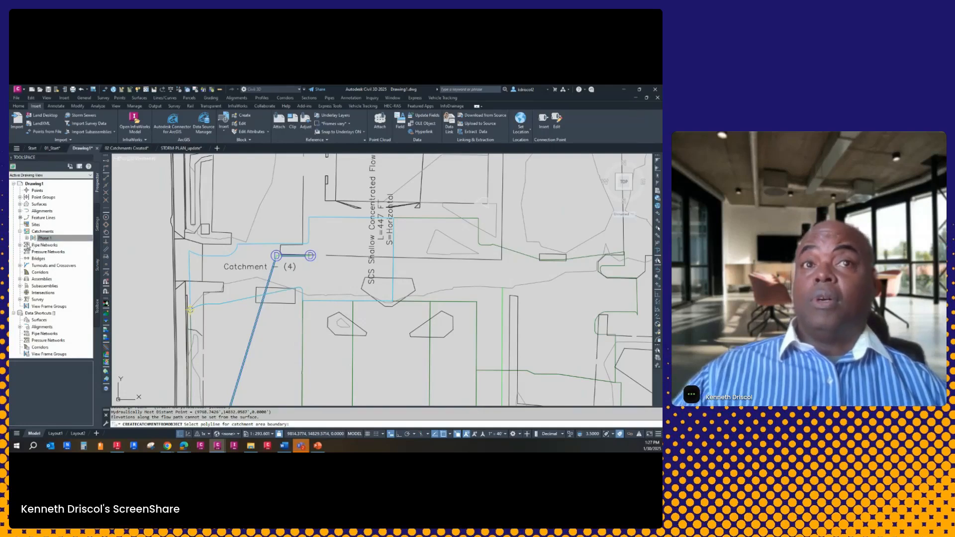
# Refresh the Phase 1 catchment group and end the catchment creation command
pyautogui.rightClick(51, 239)
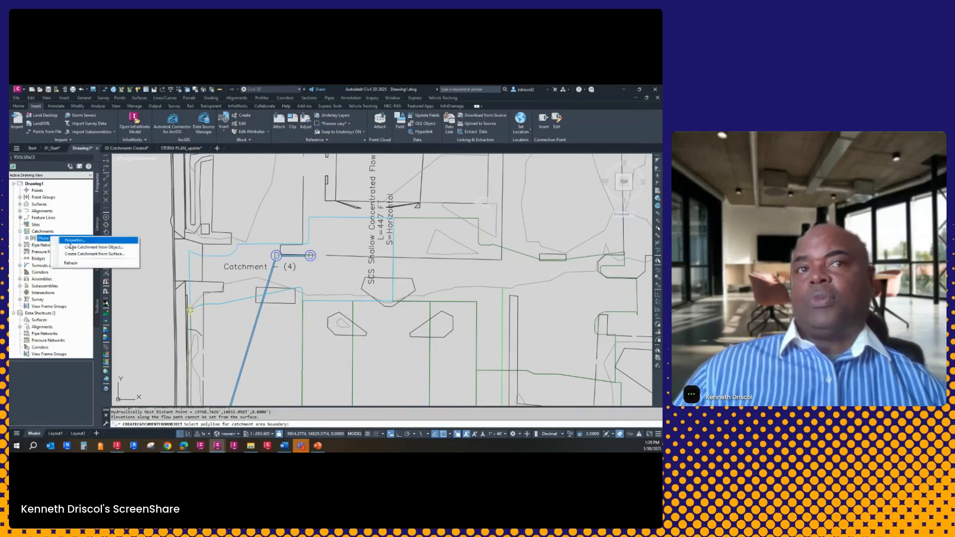
pyautogui.click(78, 264)
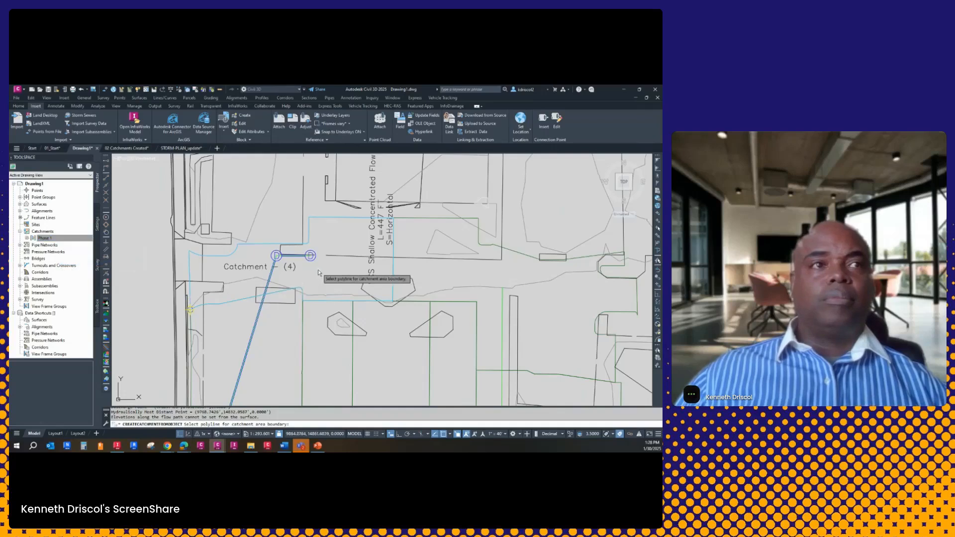
pyautogui.press('Escape')
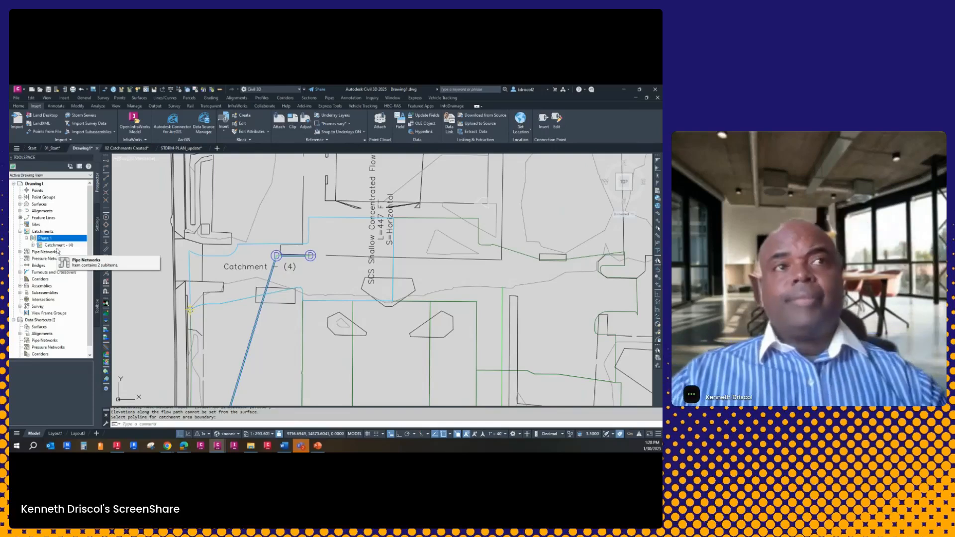
# Create another Phase 1 catchment from the boundary polyline south of the first, skipping the flow path and leaving the reference structure unset
pyautogui.moveTo(338, 242); pyautogui.dragTo(350, 191, button='middle')
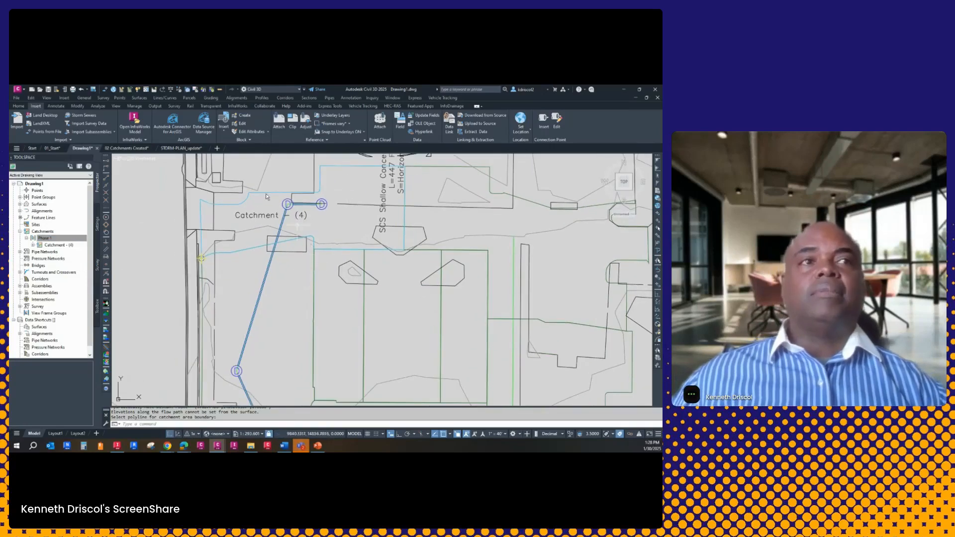
pyautogui.click(71, 239)
pyautogui.rightClick(56, 240)
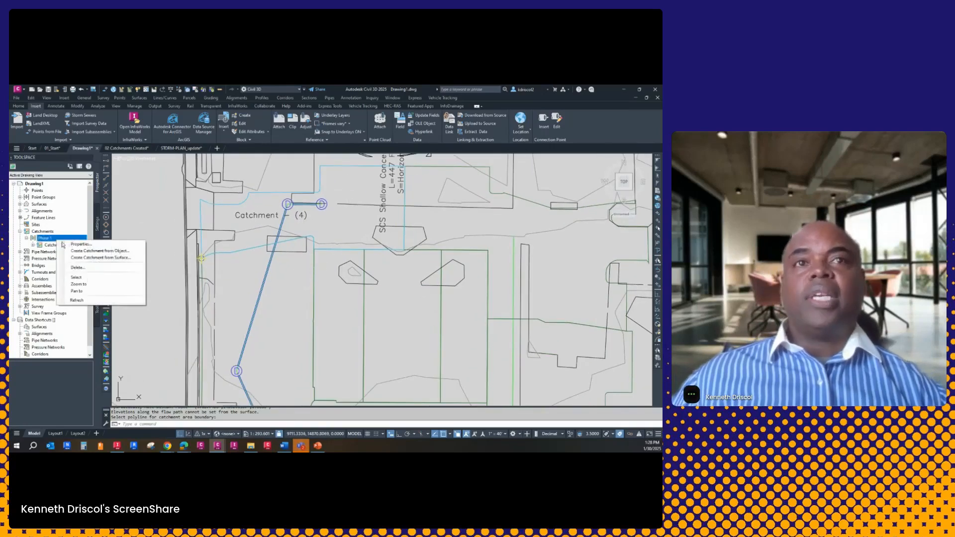
pyautogui.click(100, 251)
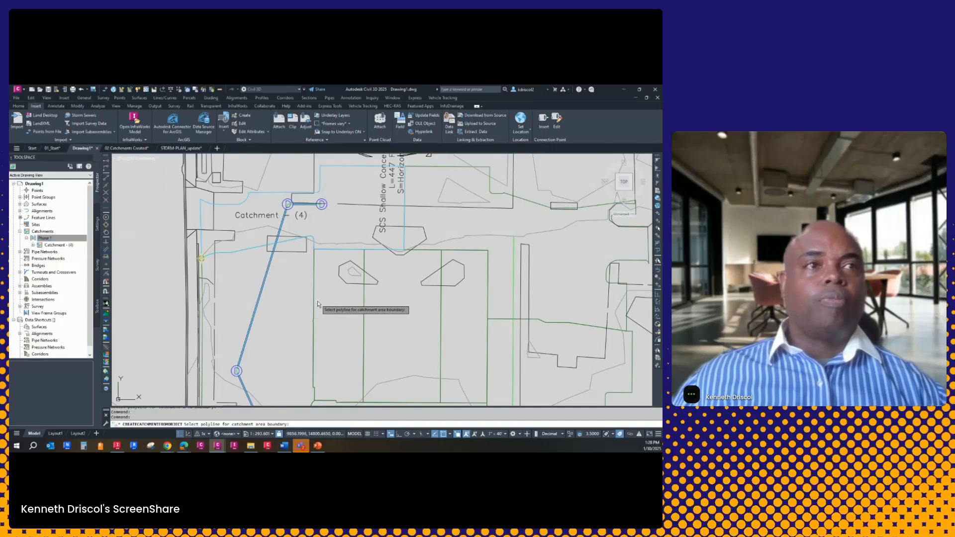
pyautogui.click(314, 300)
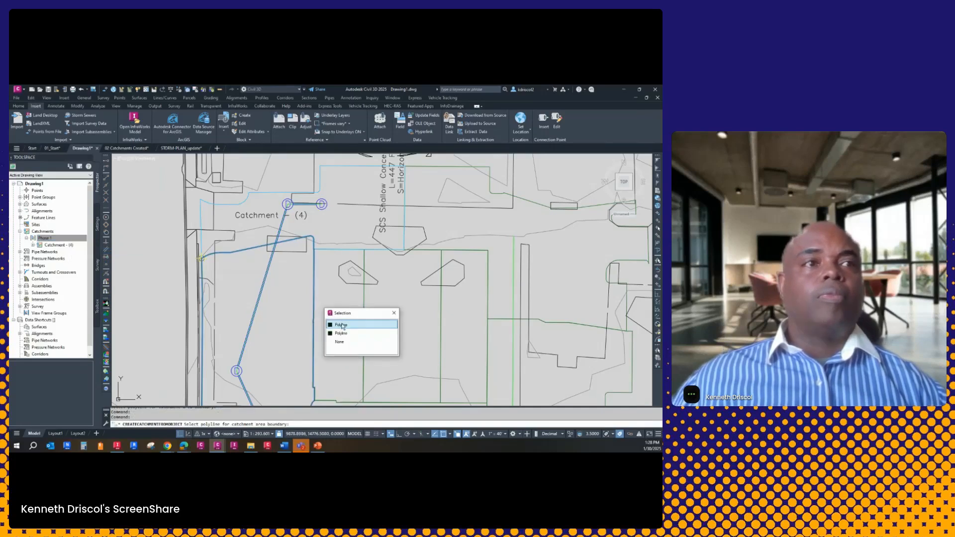
pyautogui.click(255, 250)
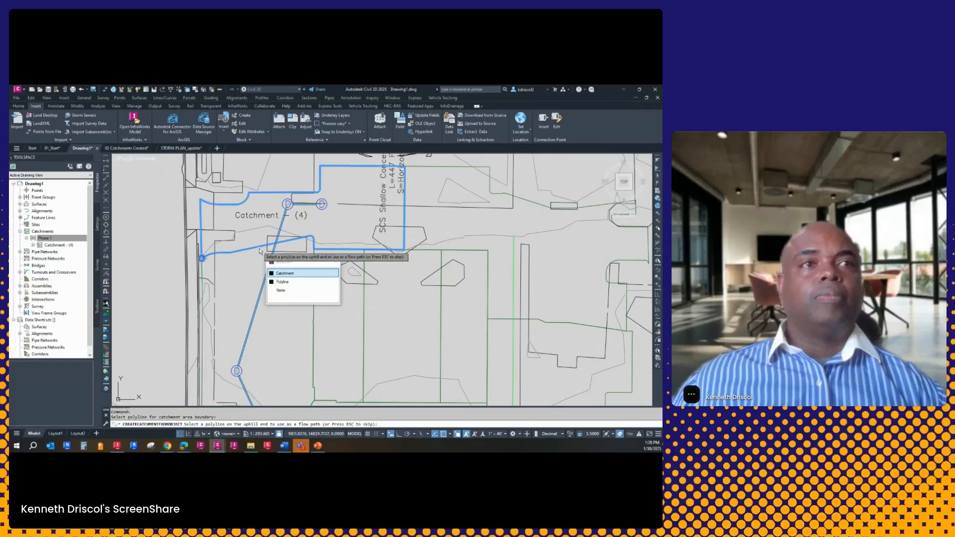
pyautogui.press('Escape')
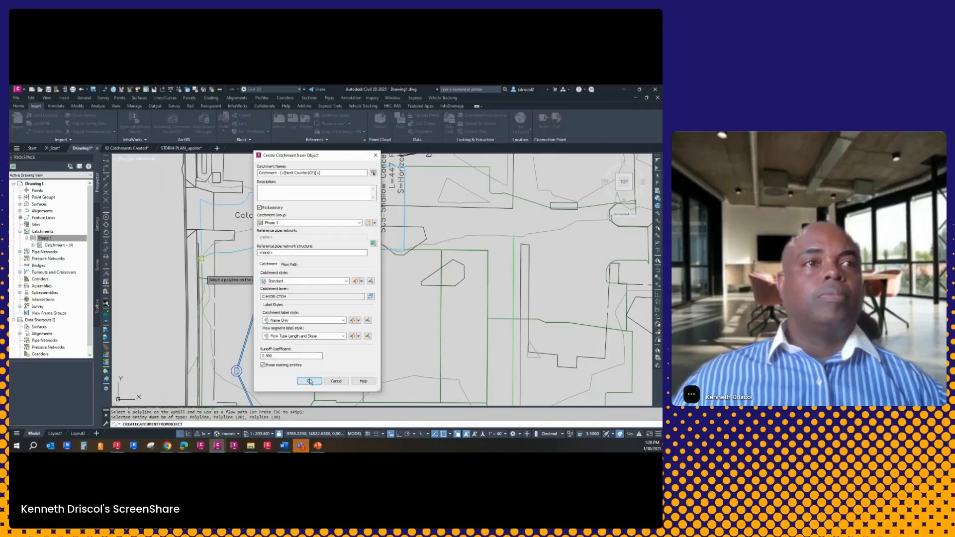
pyautogui.click(309, 380)
pyautogui.press('Return')
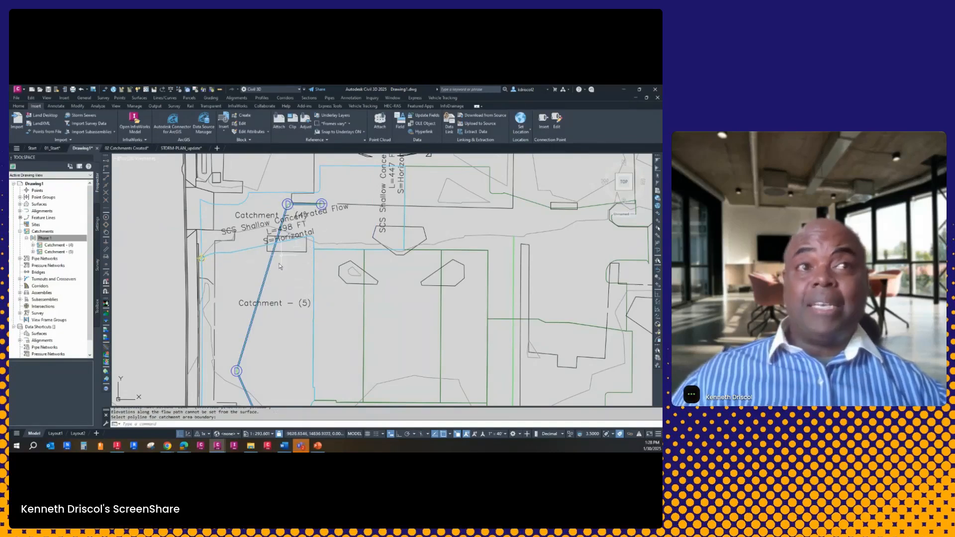
# Set the reference pipe network structure of the southern Phase 1 catchment, Catchment - (5), to the structure picked inside its boundary
pyautogui.click(237, 254)
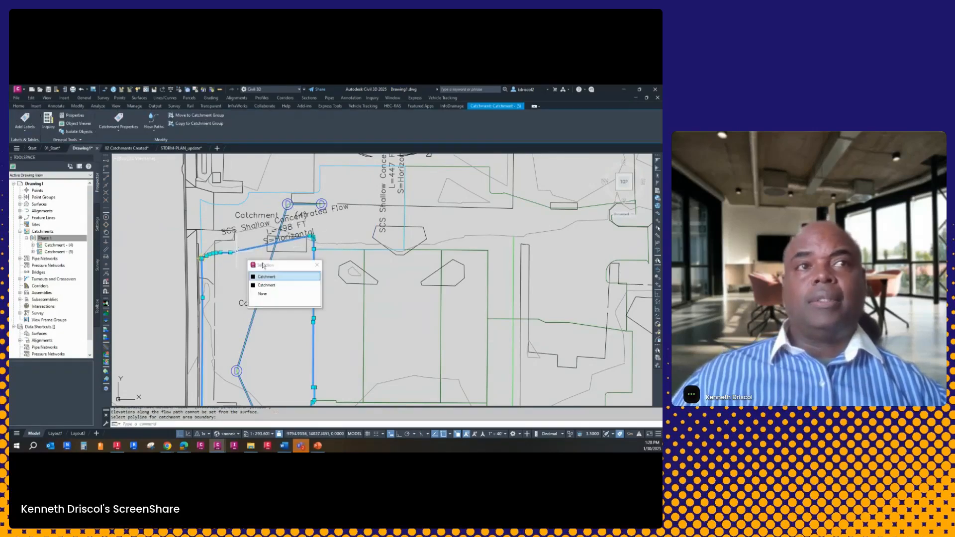
pyautogui.click(271, 278)
pyautogui.rightClick(279, 270)
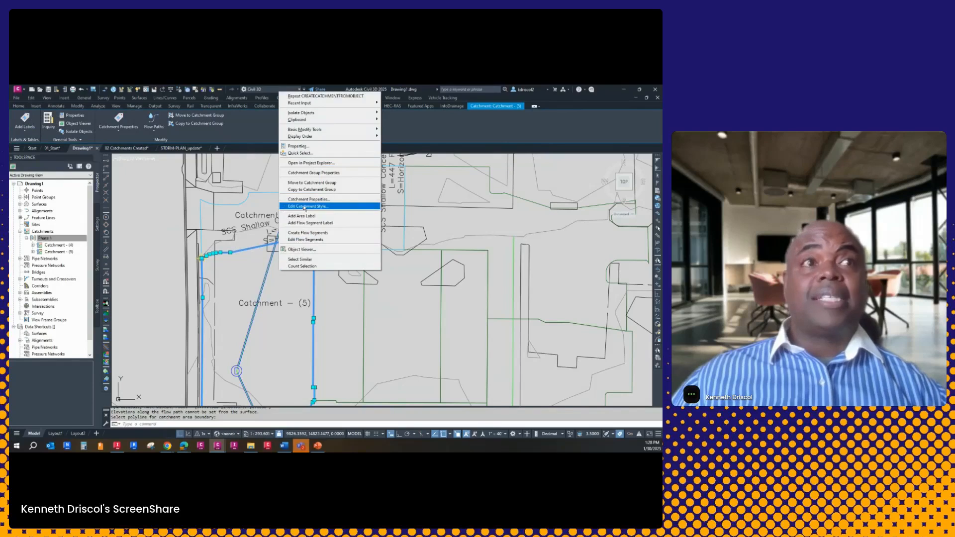
pyautogui.click(309, 199)
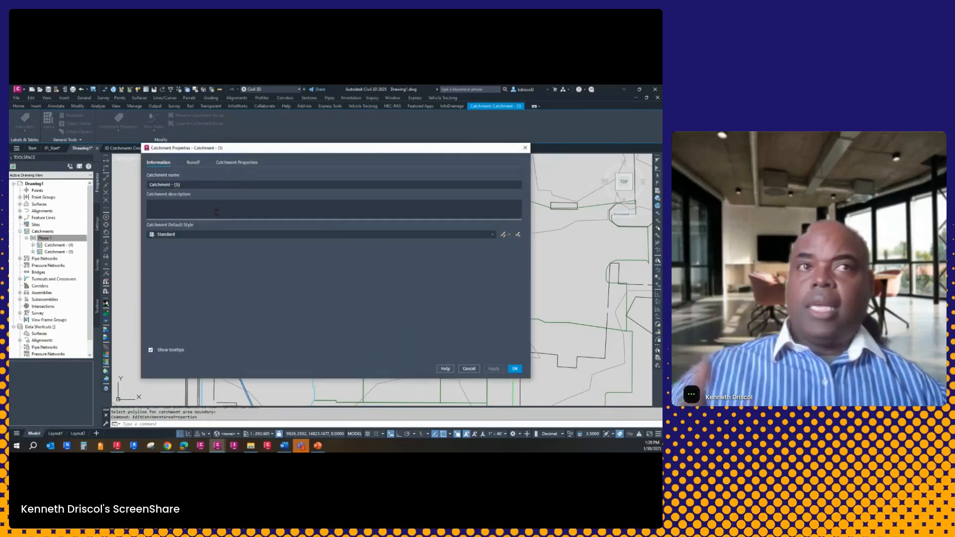
pyautogui.click(196, 168)
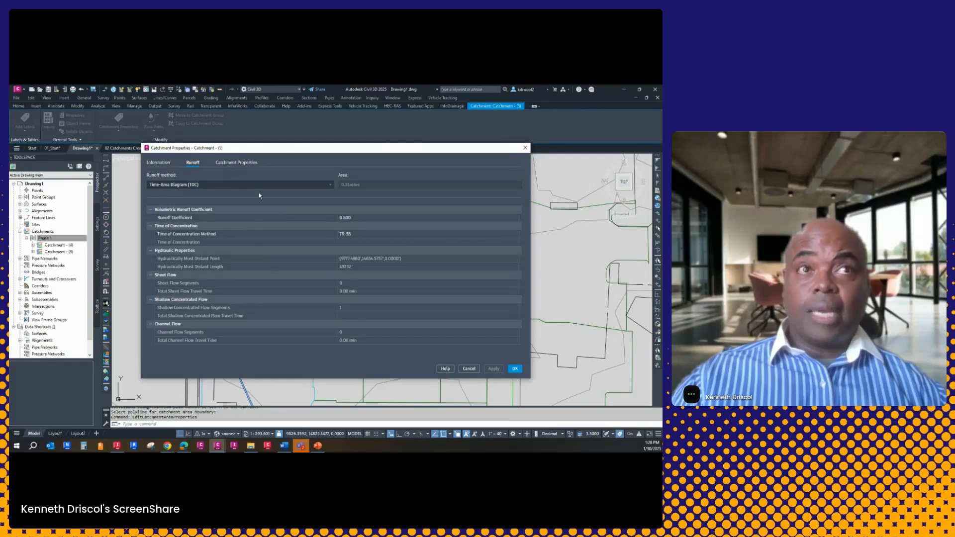
pyautogui.click(236, 162)
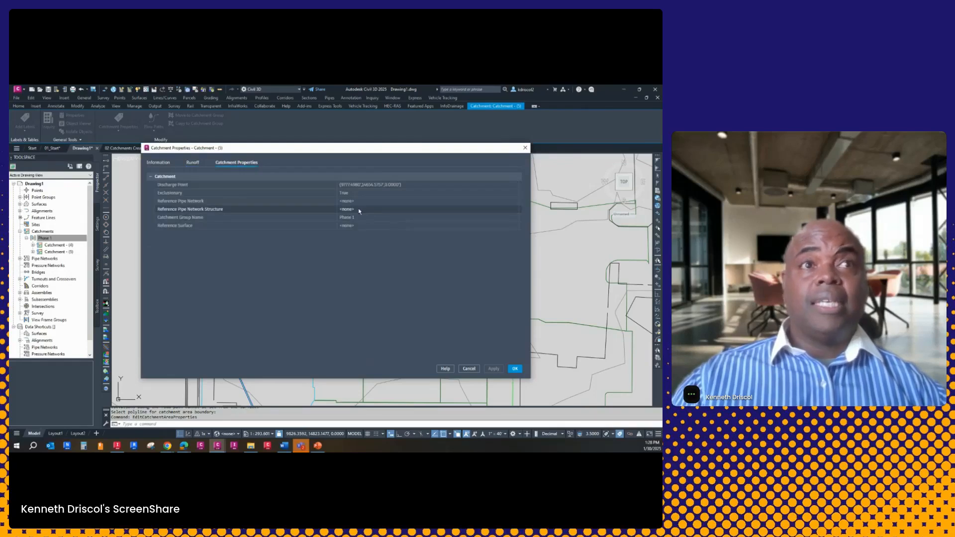
pyautogui.click(368, 213)
pyautogui.click(514, 210)
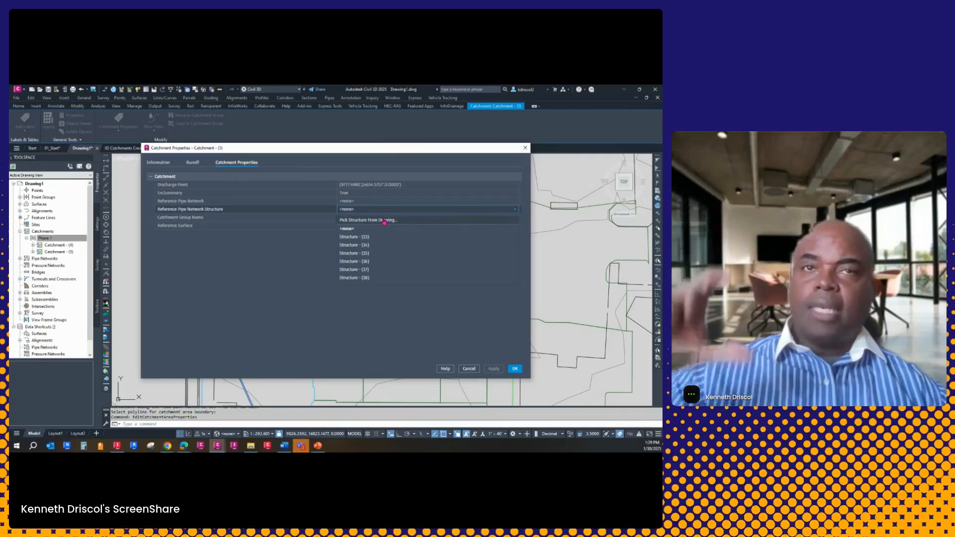
pyautogui.click(384, 221)
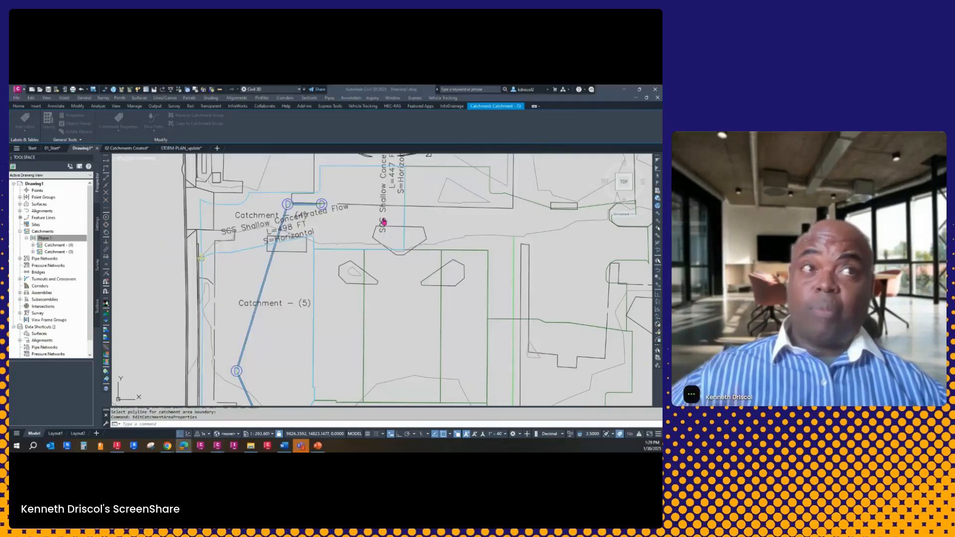
pyautogui.click(237, 370)
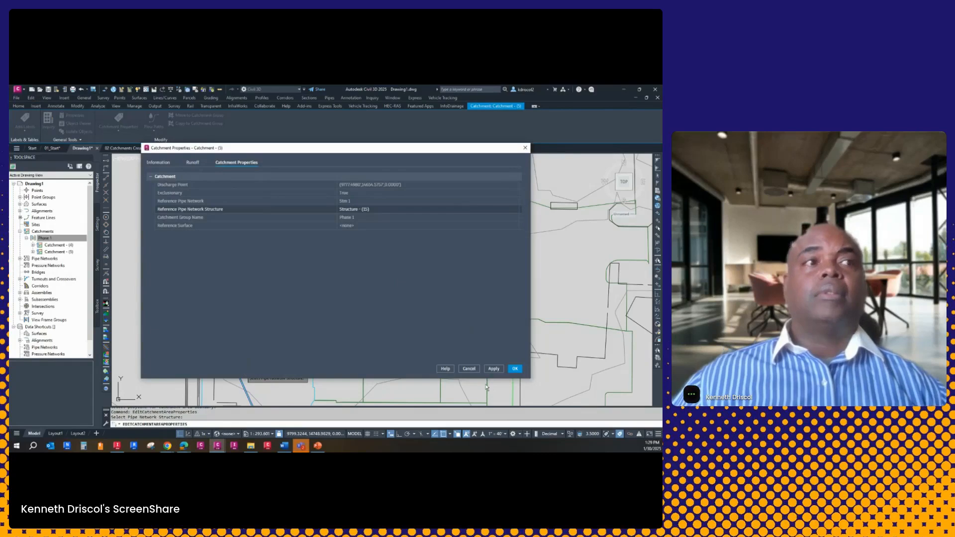
pyautogui.click(497, 370)
pyautogui.click(515, 369)
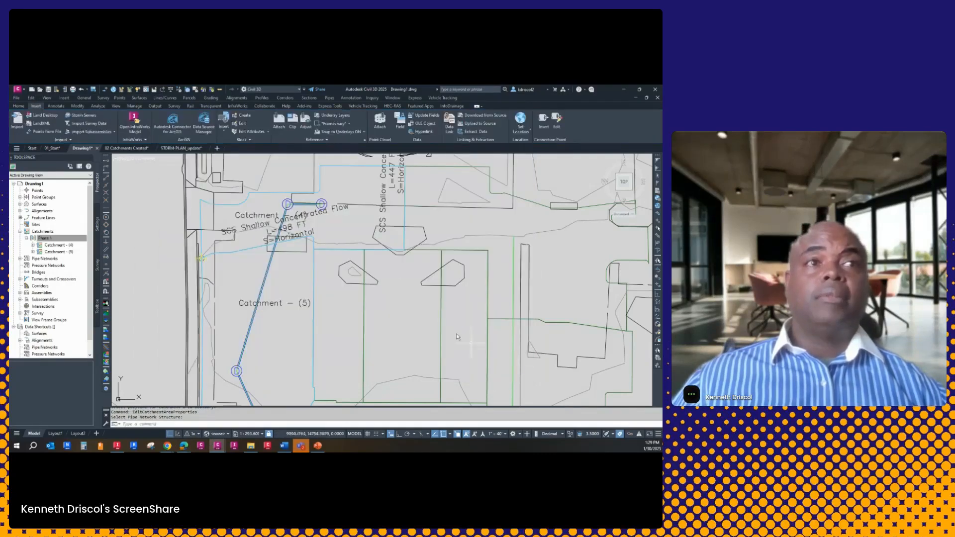
# Create a Phase 1 catchment from the southernmost boundary polyline, referencing the structure at the east end of the Stm 1 network
pyautogui.scroll(-5, 374, 282)
pyautogui.scroll(5, 374, 282)
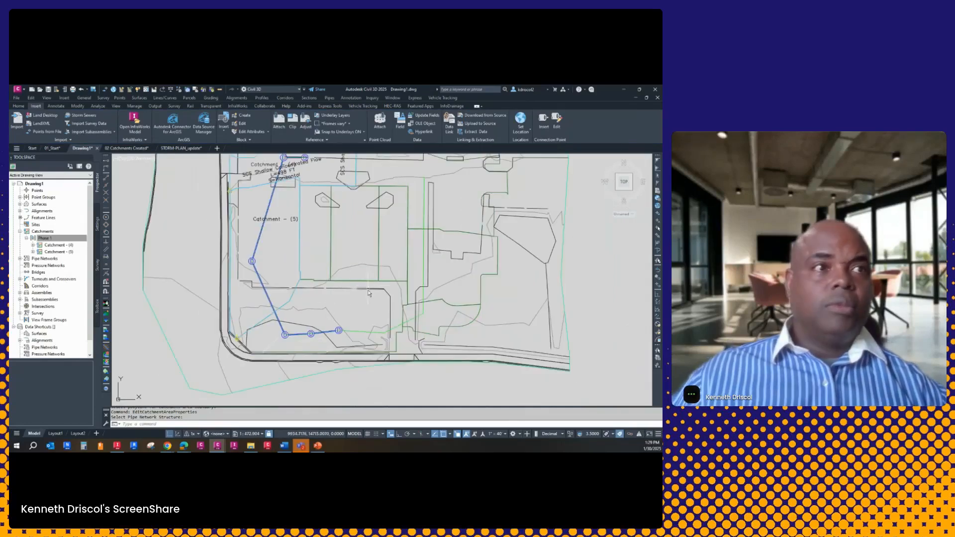
pyautogui.moveTo(371, 290); pyautogui.dragTo(358, 281, button='middle')
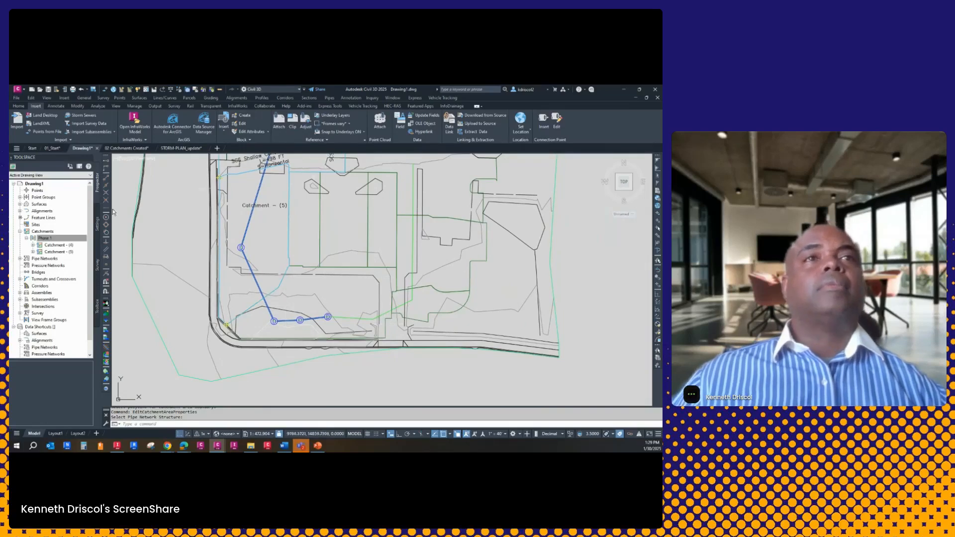
pyautogui.rightClick(58, 238)
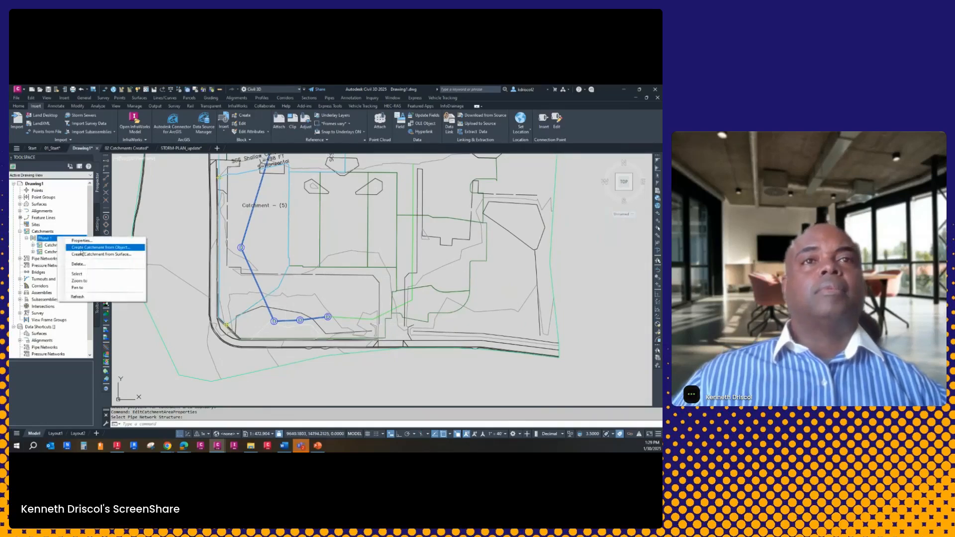
pyautogui.click(97, 248)
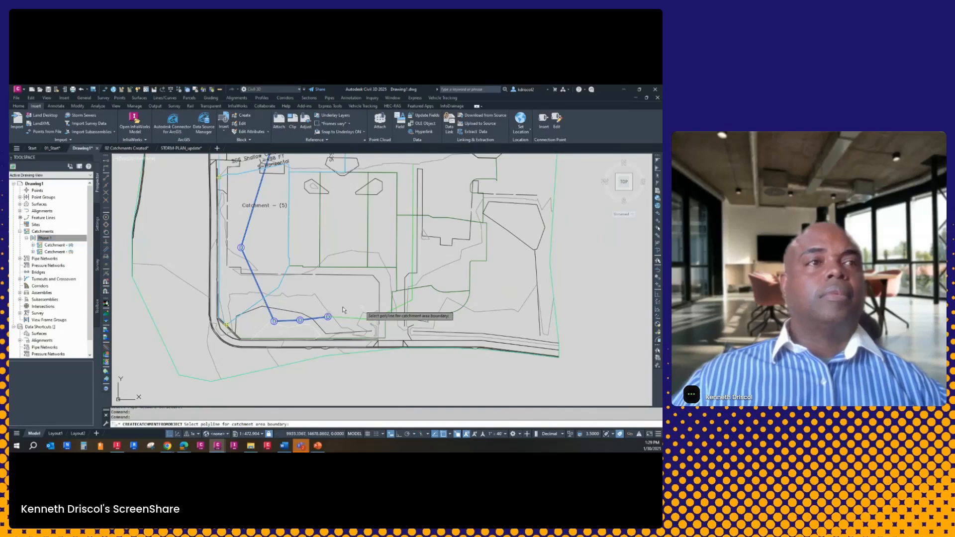
pyautogui.click(386, 319)
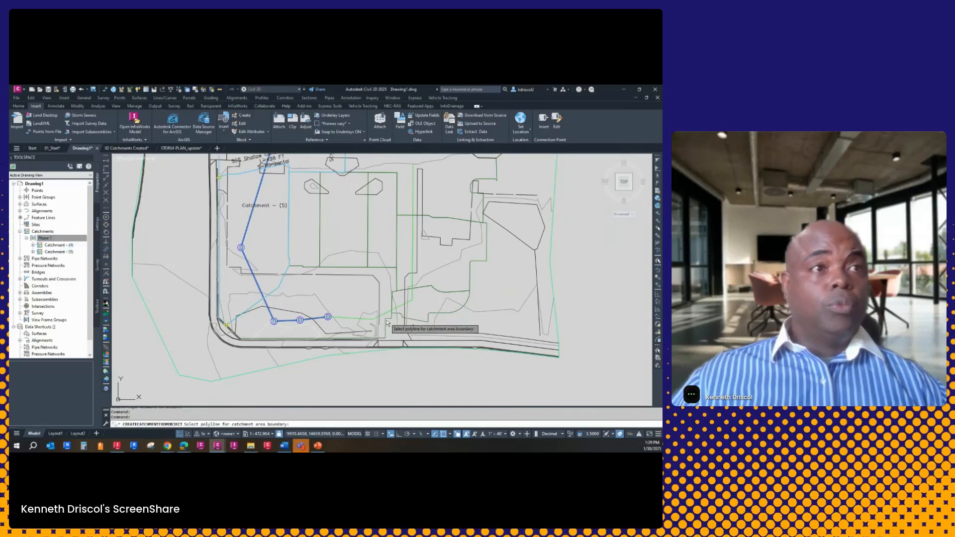
pyautogui.click(281, 286)
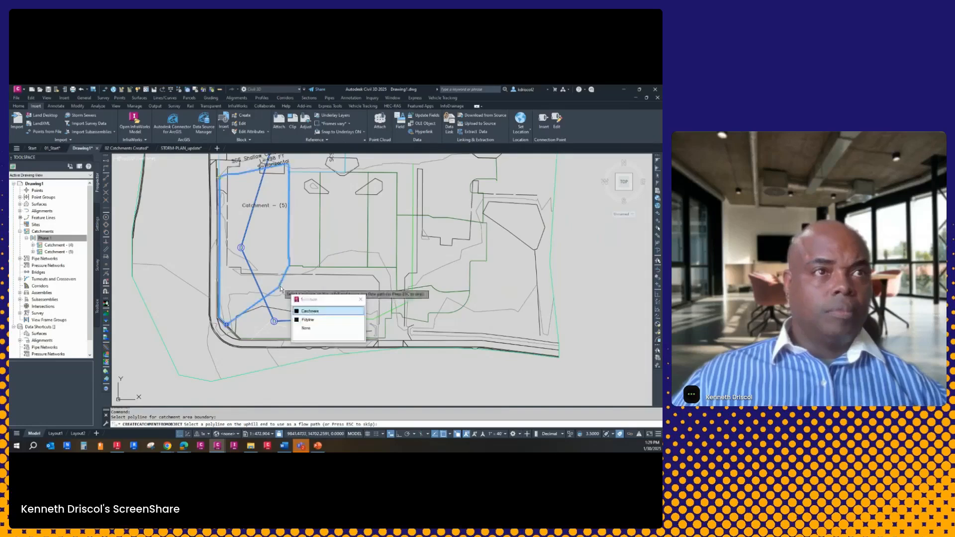
pyautogui.click(306, 320)
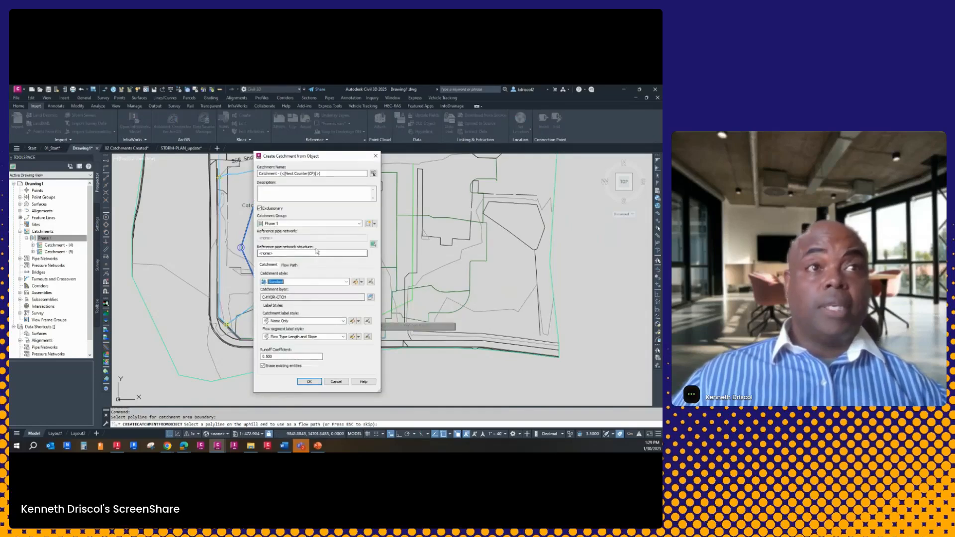
pyautogui.click(373, 243)
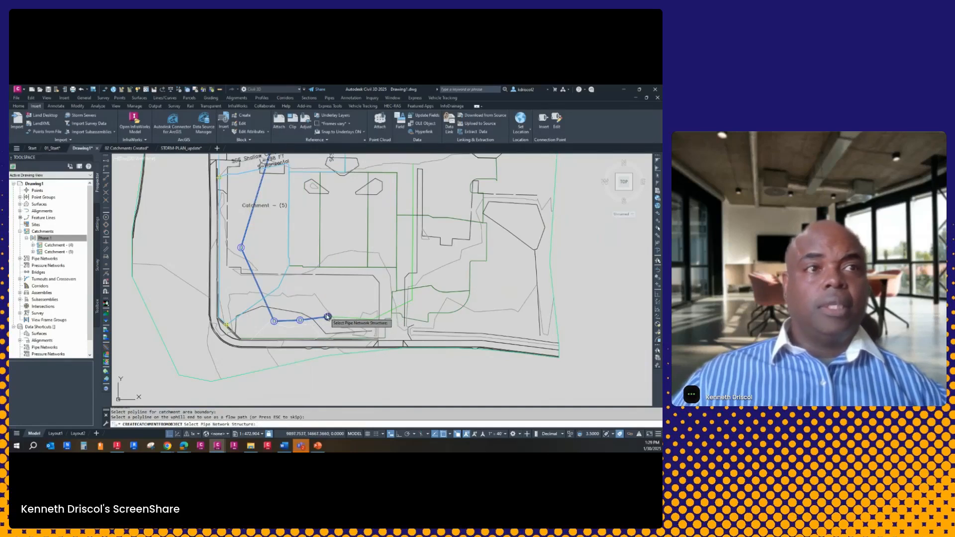
pyautogui.click(328, 317)
pyautogui.click(318, 381)
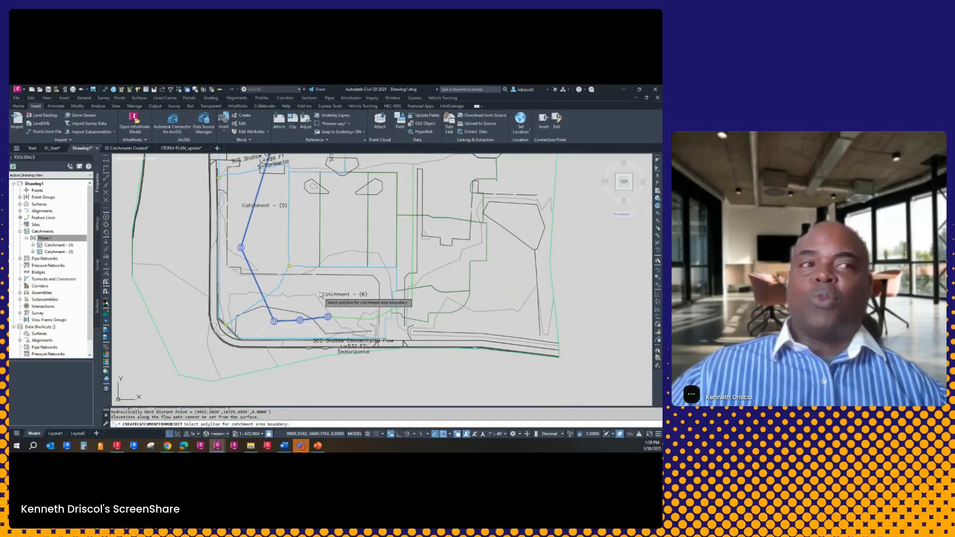
pyautogui.press('Escape')
# Start an export to InfoDrainage and save the target file as Phase 1 in the Graitec Webinar folder on the desktop
pyautogui.scroll(-5, 335, 337)
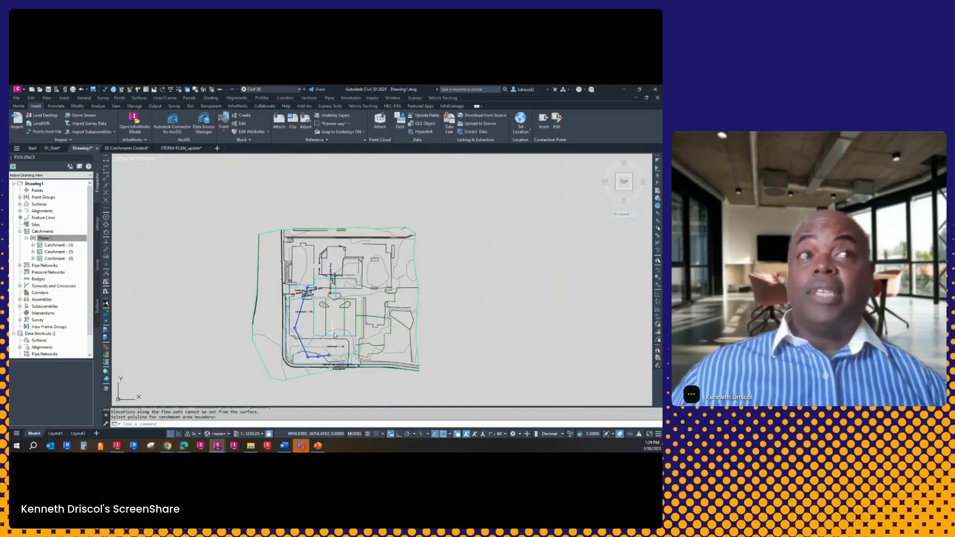
pyautogui.moveTo(329, 333); pyautogui.dragTo(325, 311, button='middle')
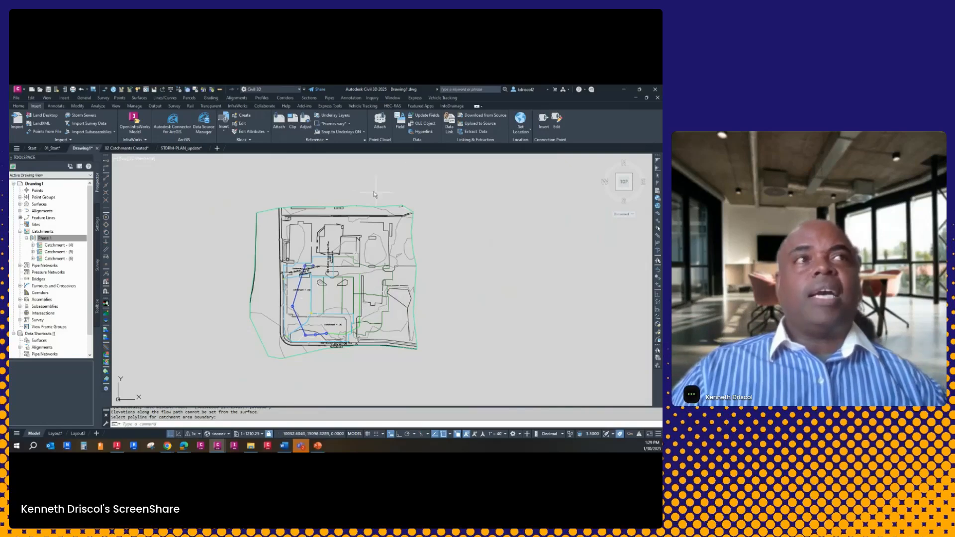
pyautogui.click(455, 107)
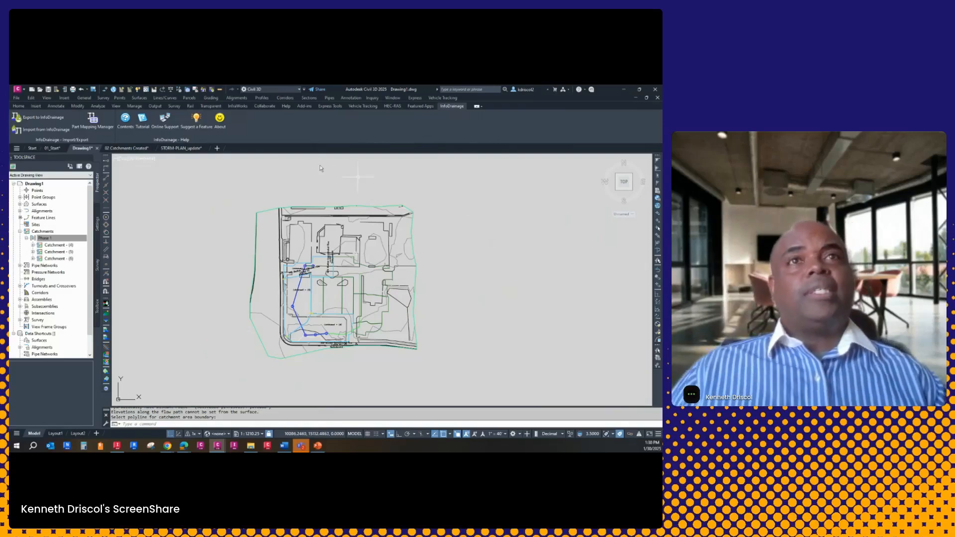
pyautogui.scroll(2, 322, 167)
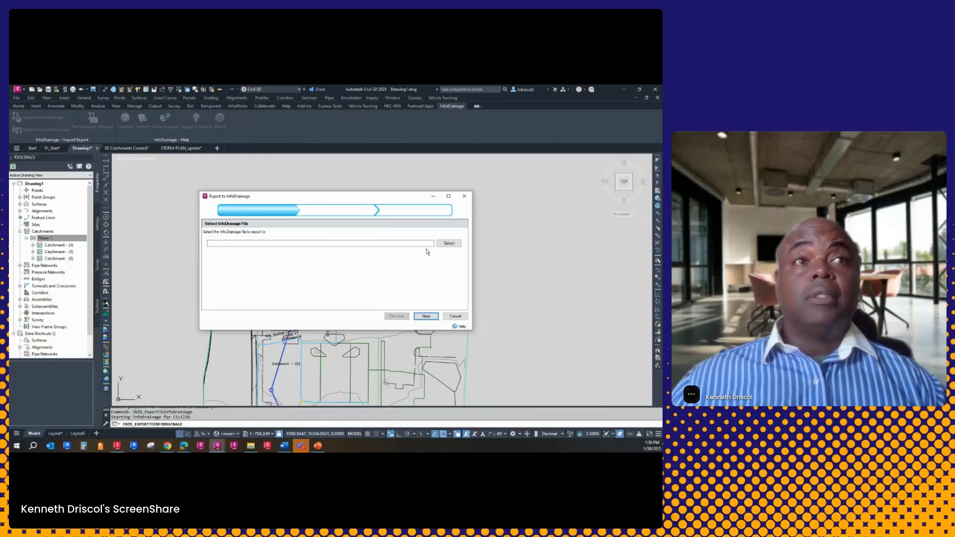
pyautogui.click(454, 243)
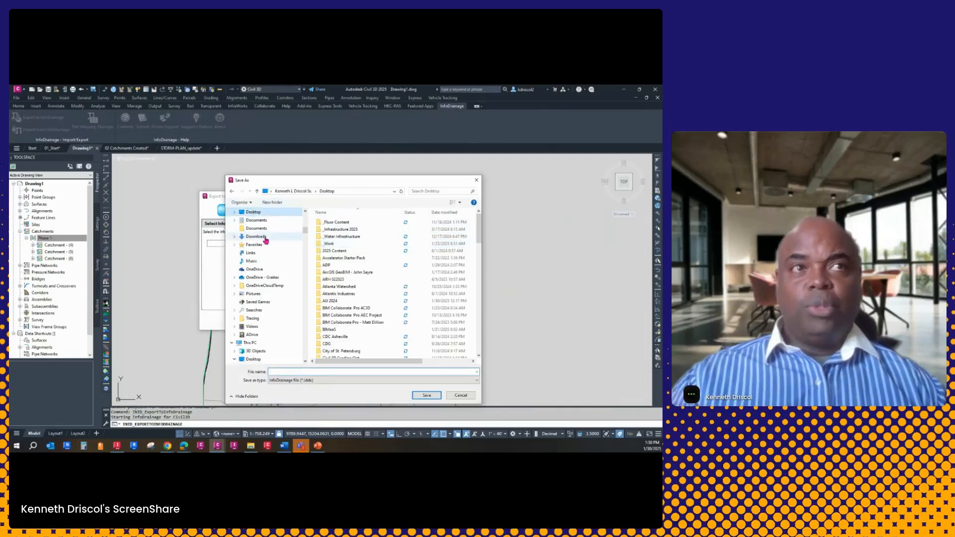
pyautogui.scroll(-8, 344, 309)
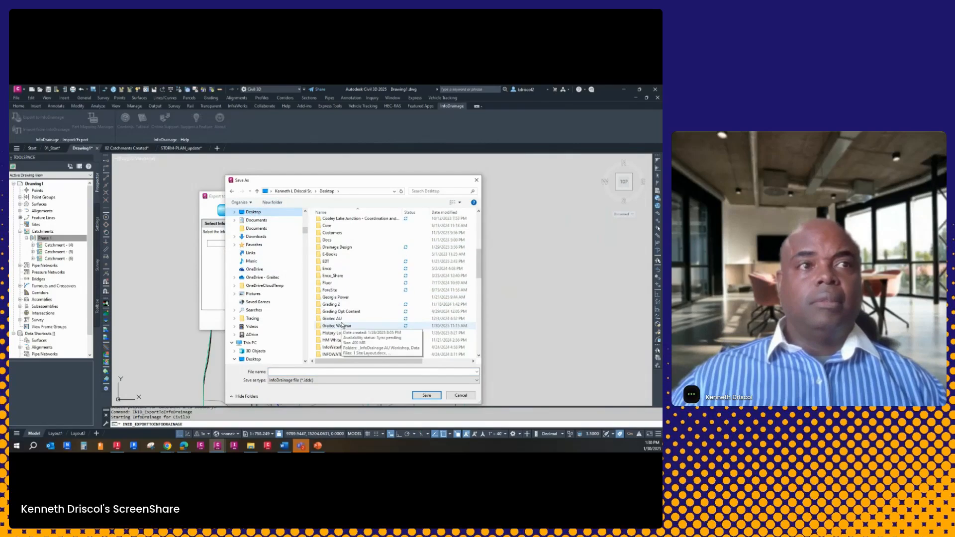
pyautogui.doubleClick(345, 329)
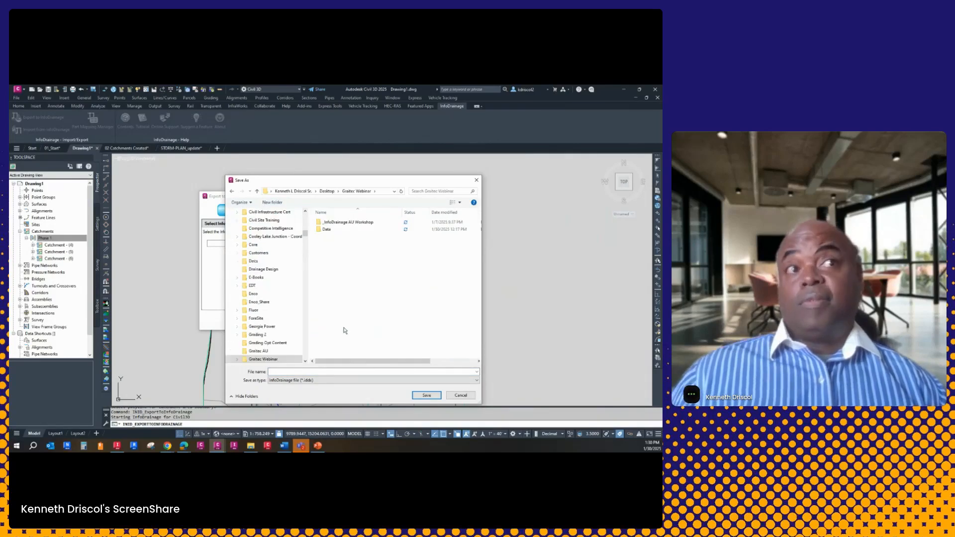
pyautogui.click(293, 370)
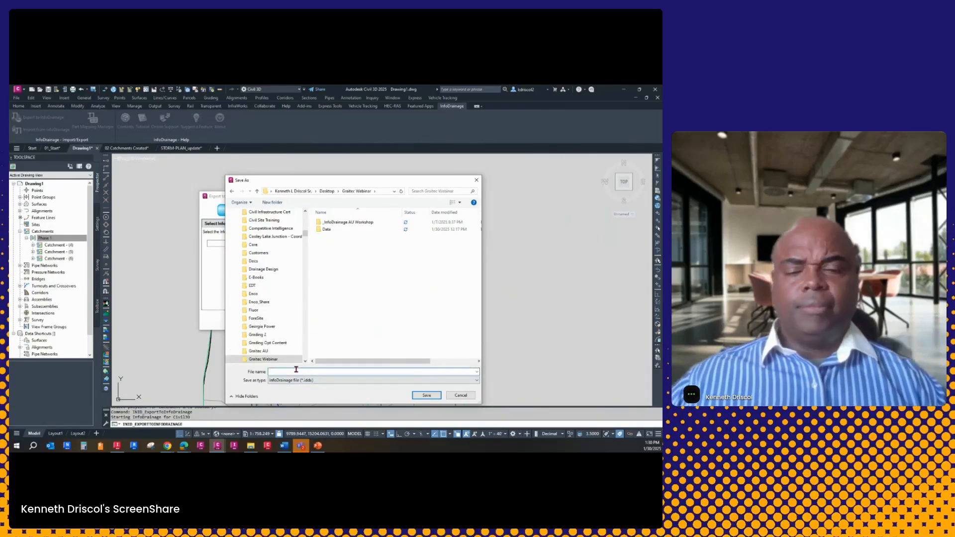
pyautogui.write('Ph')
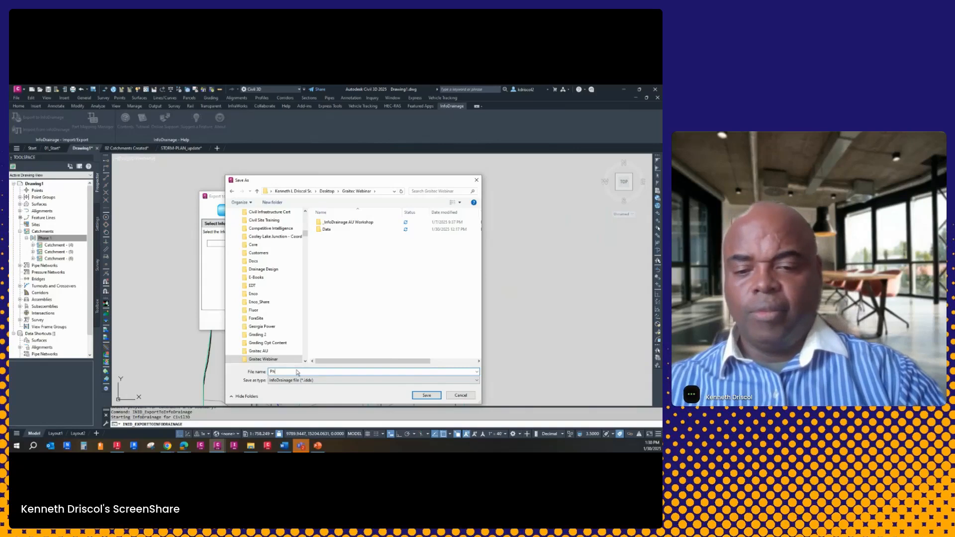
pyautogui.write('ase 1')
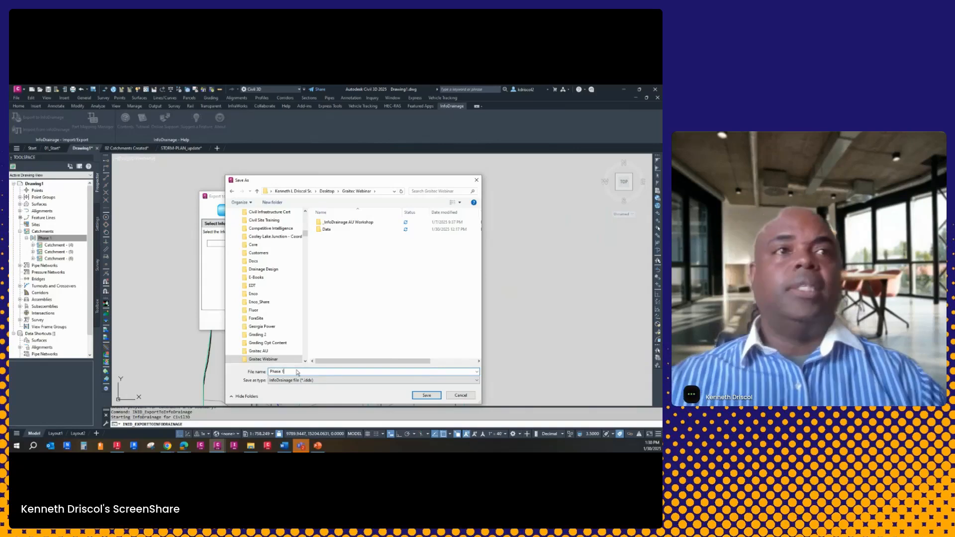
pyautogui.click(427, 395)
pyautogui.click(426, 316)
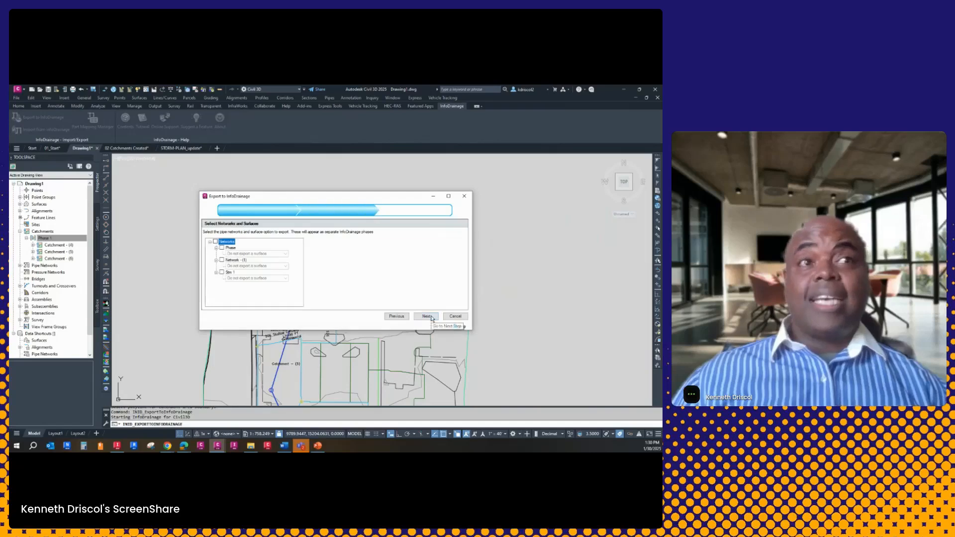
# Include all networks in the export, assigning Phase_Surface to Stm 1 and exporting no surface for Phase and Network - (1)
pyautogui.click(215, 242)
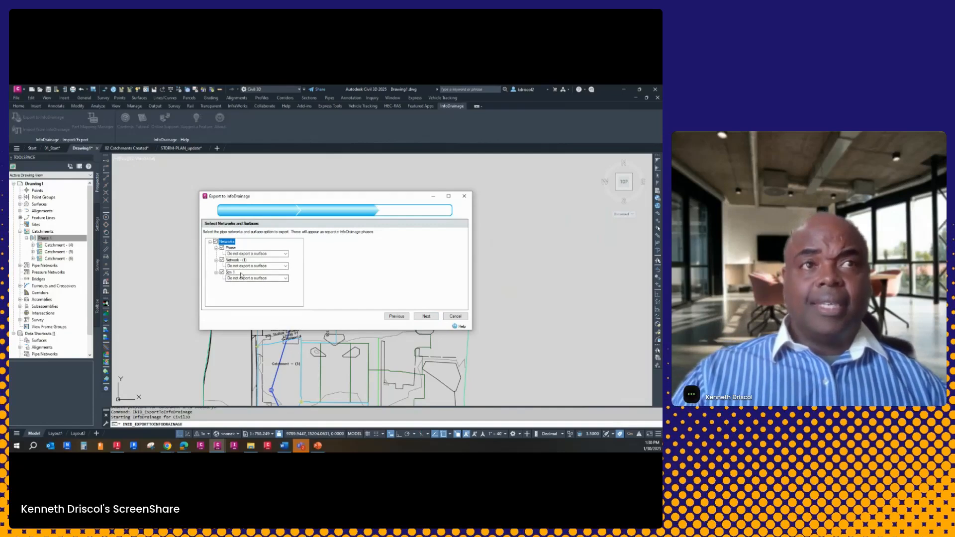
pyautogui.click(271, 279)
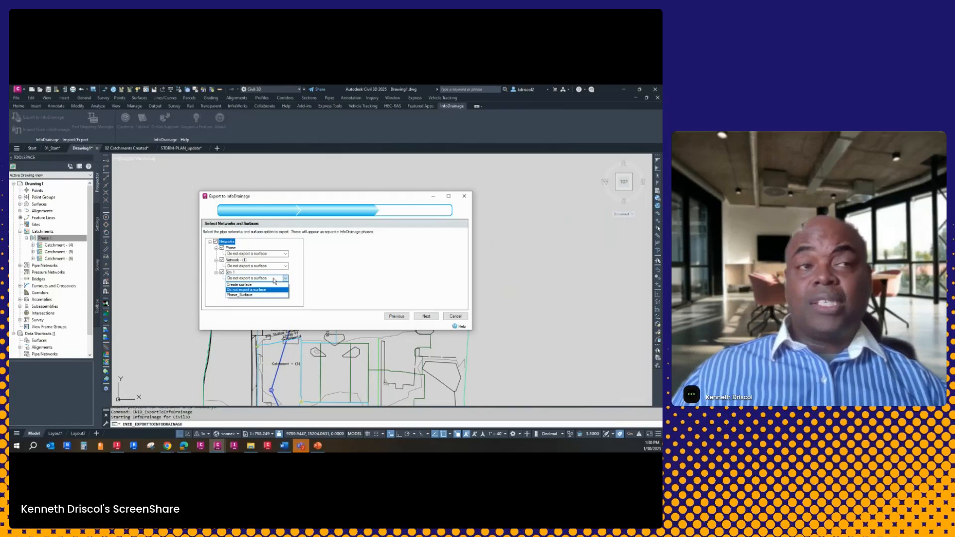
pyautogui.click(273, 281)
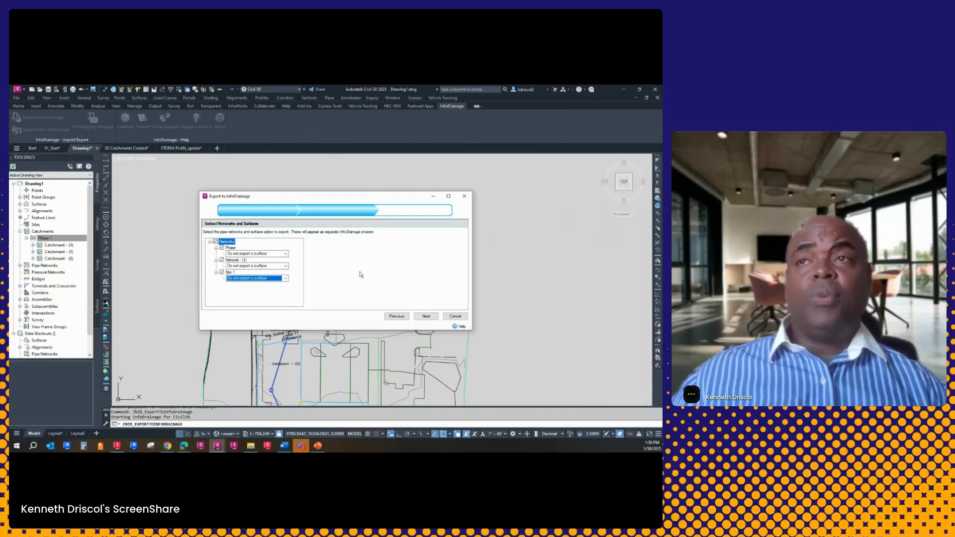
pyautogui.click(286, 253)
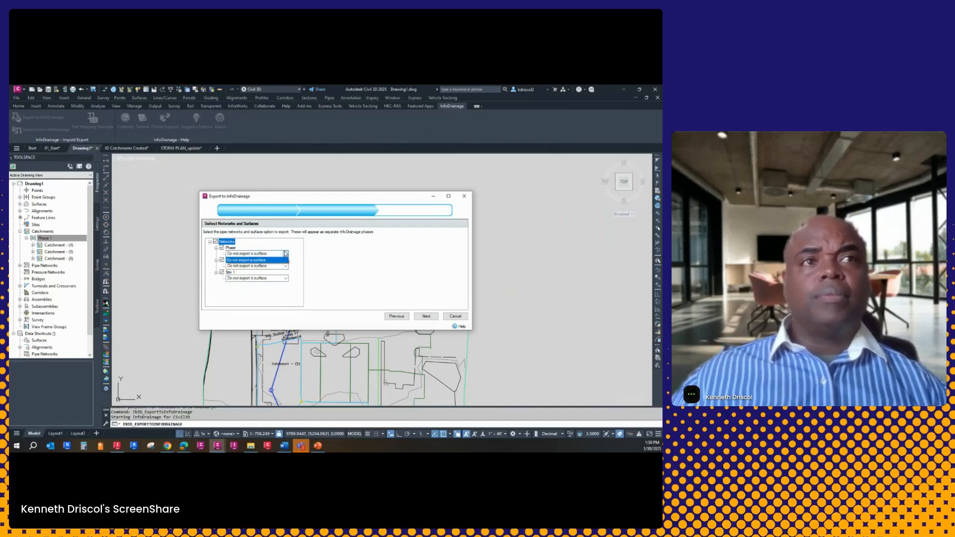
pyautogui.click(317, 255)
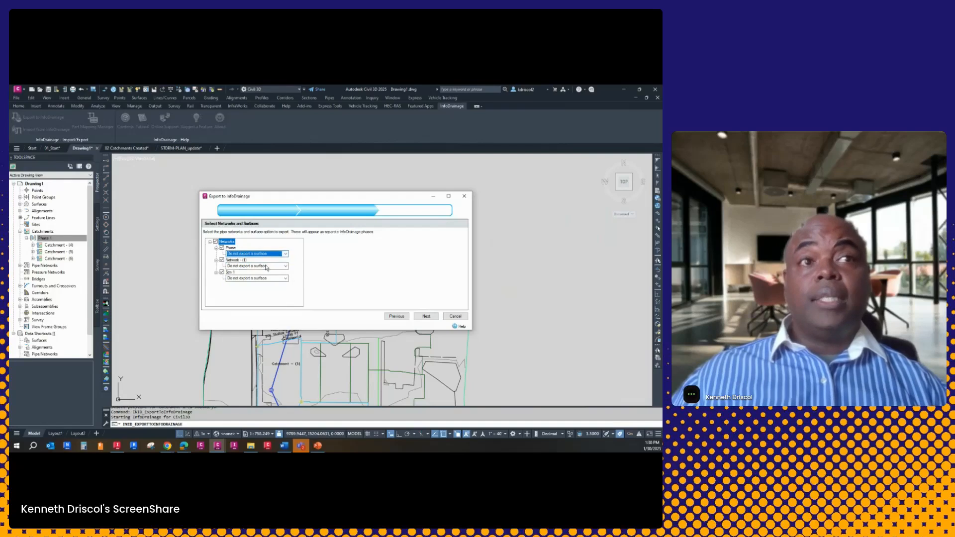
pyautogui.click(287, 268)
pyautogui.click(283, 272)
pyautogui.click(285, 278)
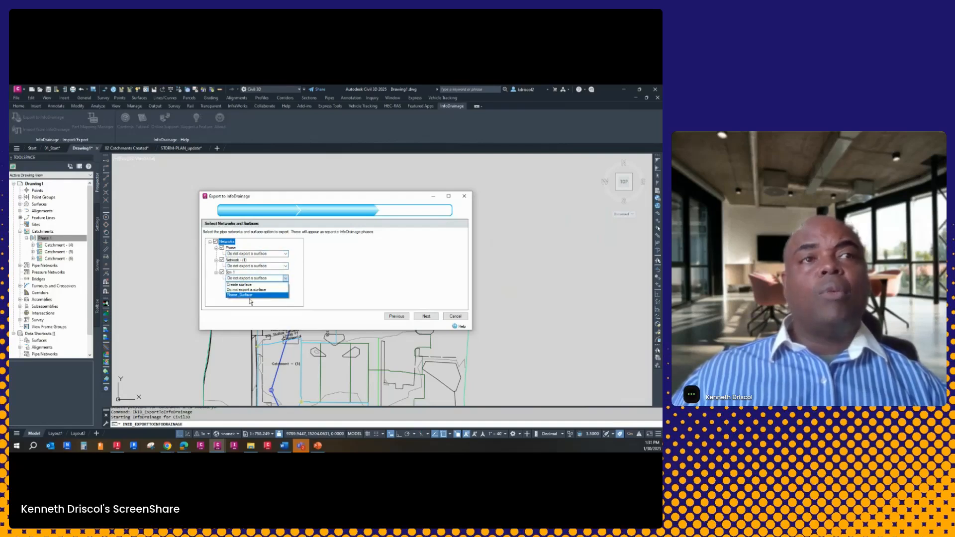
pyautogui.click(248, 295)
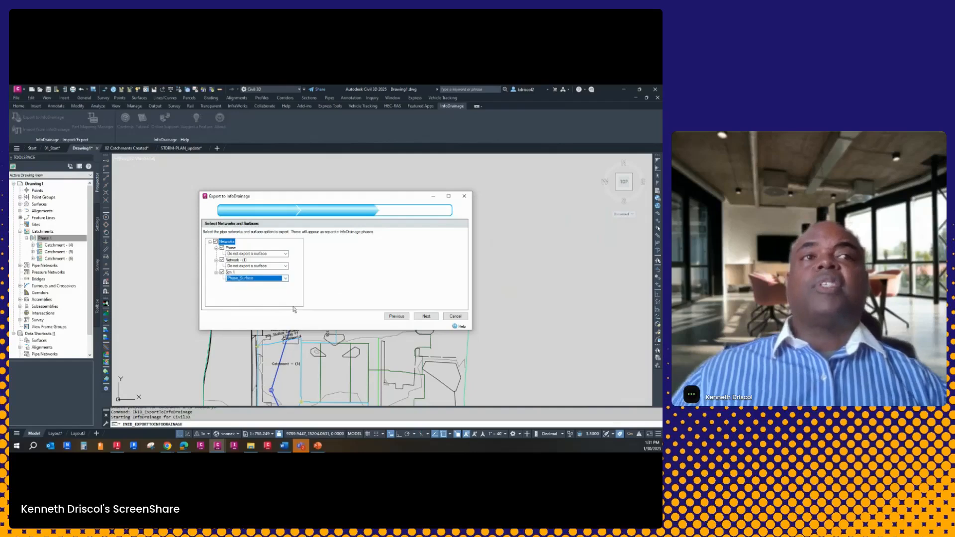
pyautogui.click(428, 317)
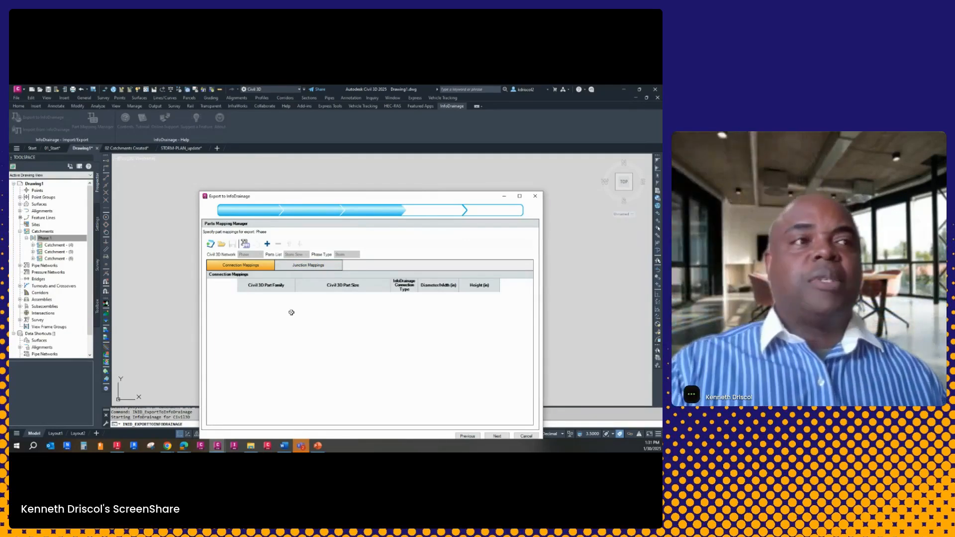
pyautogui.click(221, 244)
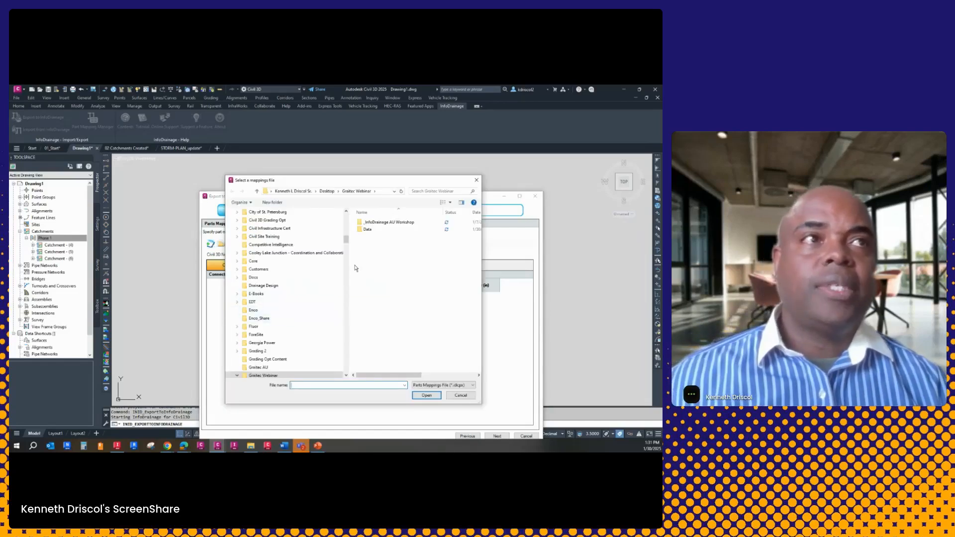
pyautogui.click(367, 230)
pyautogui.doubleClick(367, 230)
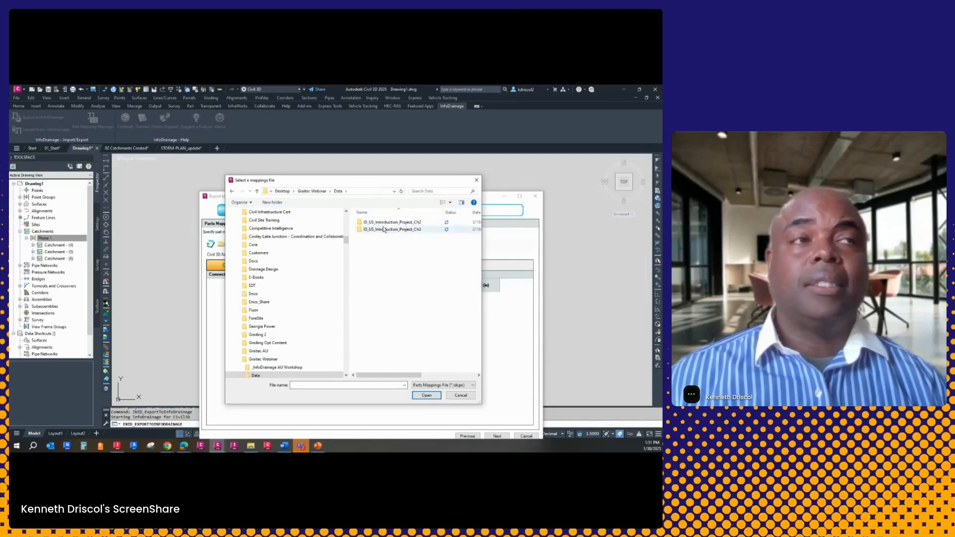
pyautogui.click(232, 192)
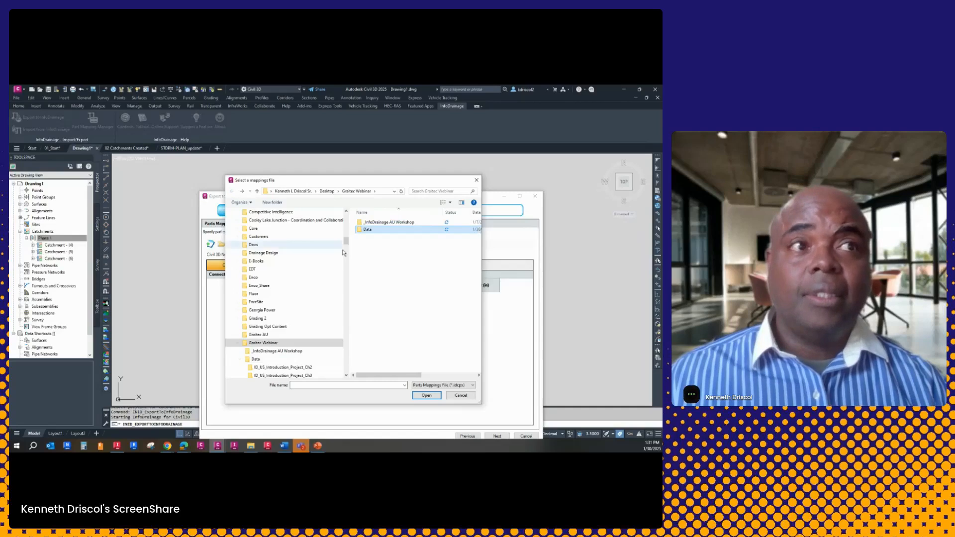
pyautogui.click(460, 396)
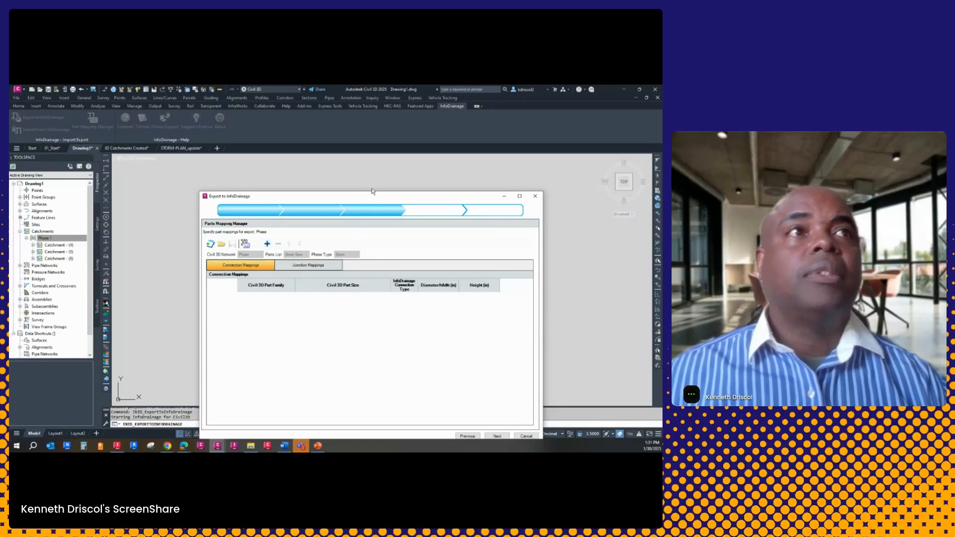
# Skip the empty mappings of the other networks and set the diameter of Stm 1's 12 inch Concrete Pipe mapping to 12.00 in
pyautogui.moveTo(382, 197); pyautogui.dragTo(340, 135)
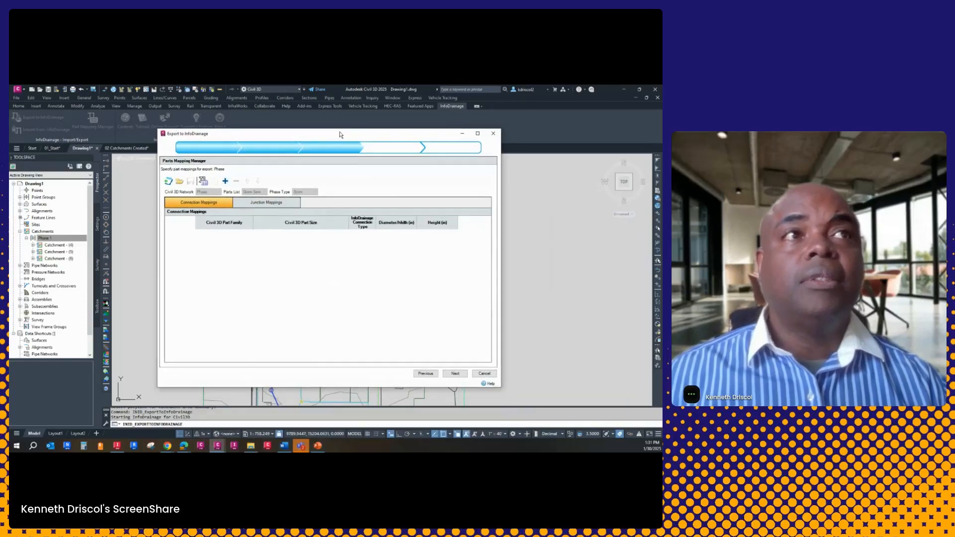
pyautogui.click(455, 373)
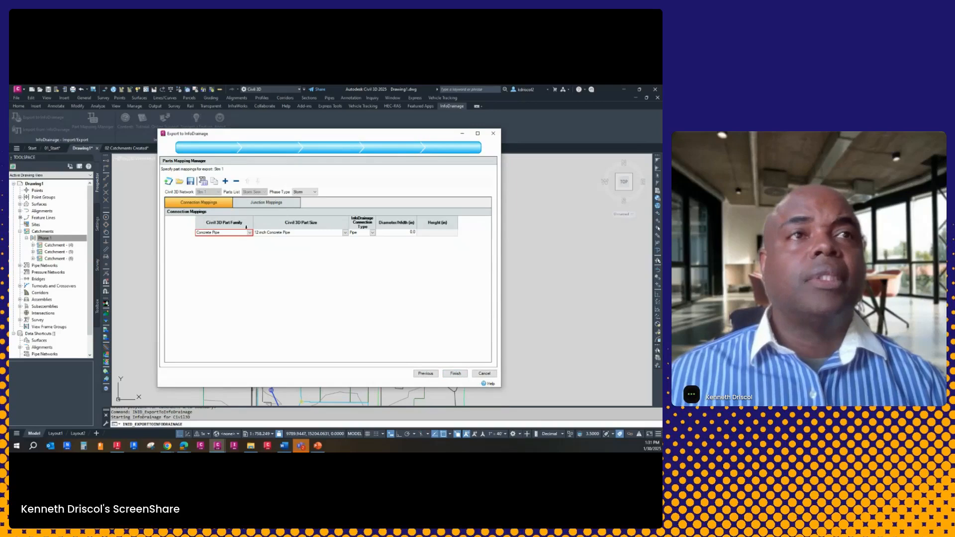
pyautogui.click(250, 234)
pyautogui.click(250, 233)
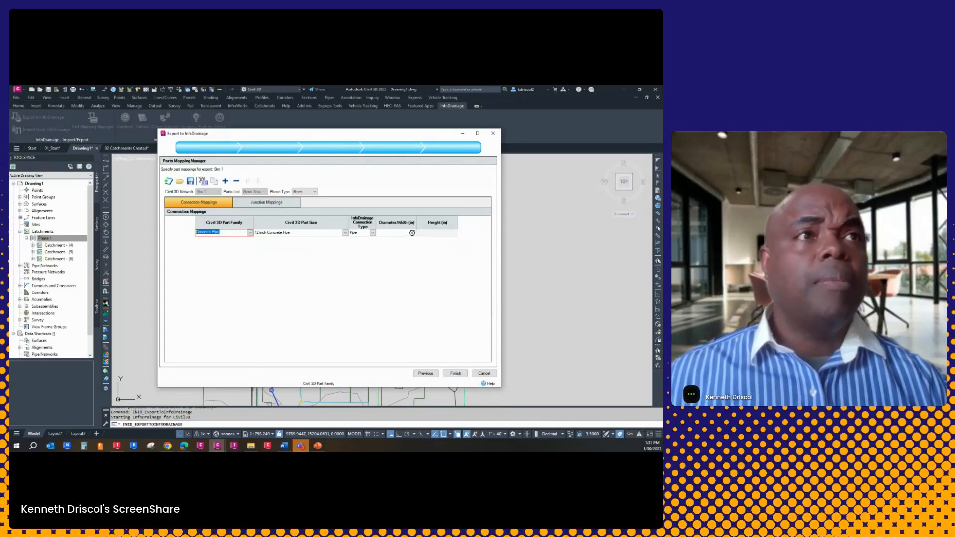
pyautogui.click(411, 233)
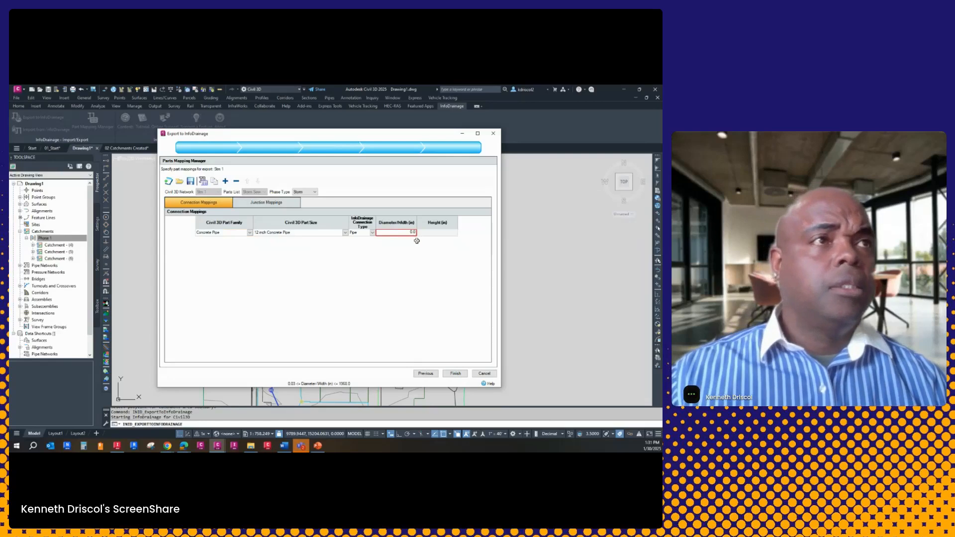
pyautogui.write('1200')
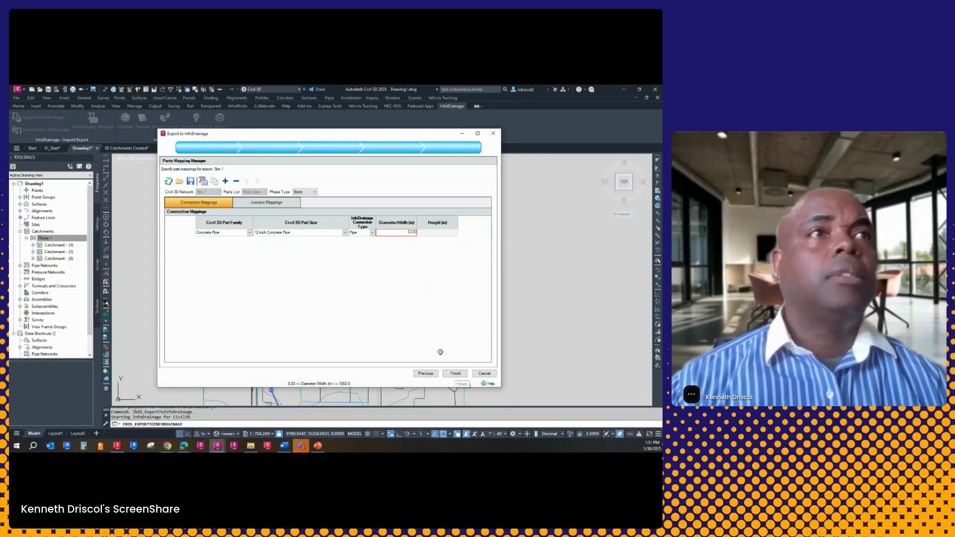
# Open the diameter of Stm 1's concentric structure in the junction mappings and try to finish the export to InfoDrainage
pyautogui.click(268, 202)
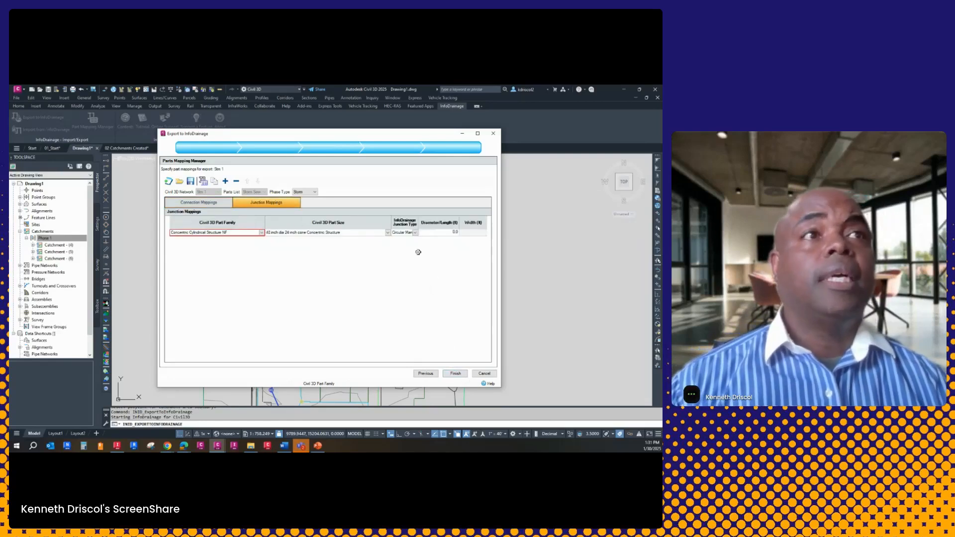
pyautogui.click(454, 233)
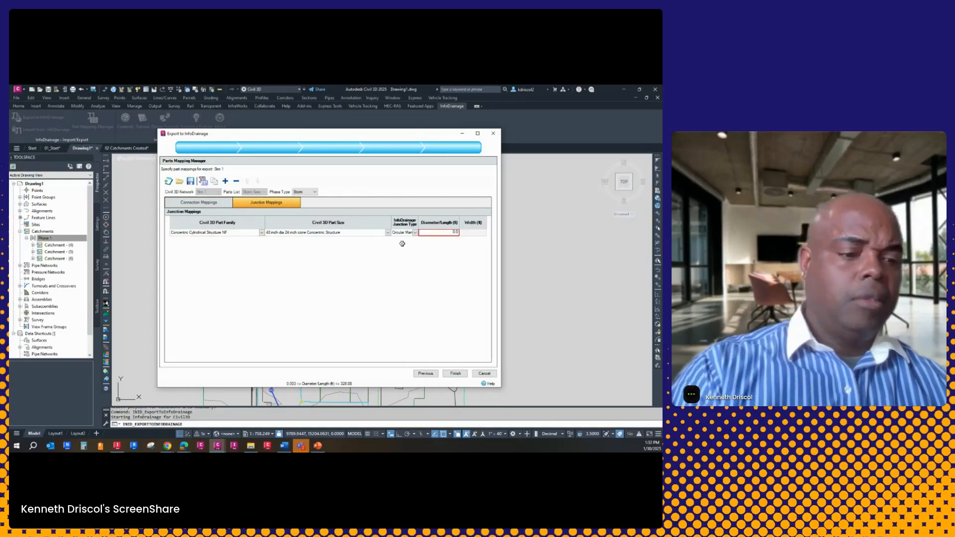
pyautogui.click(455, 373)
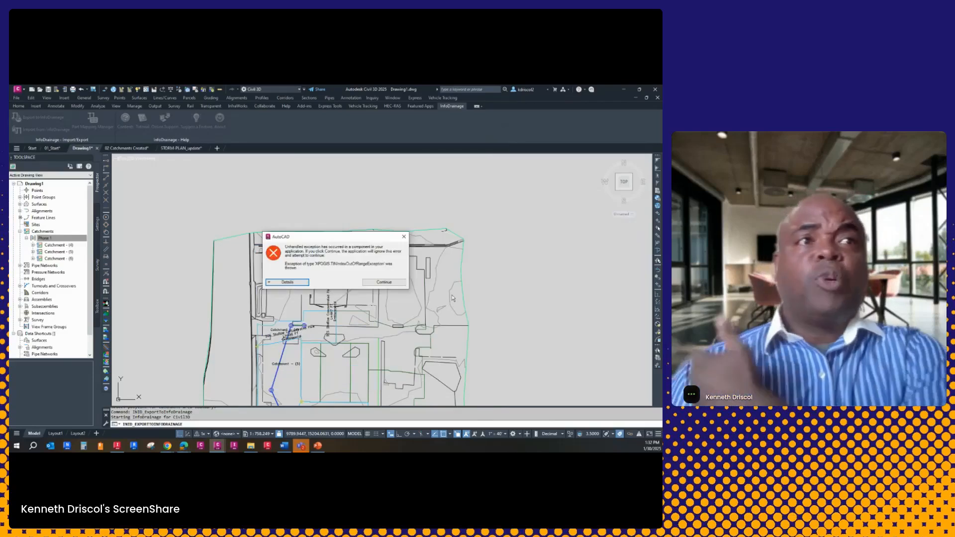
pyautogui.click(384, 282)
pyautogui.scroll(-3, 305, 206)
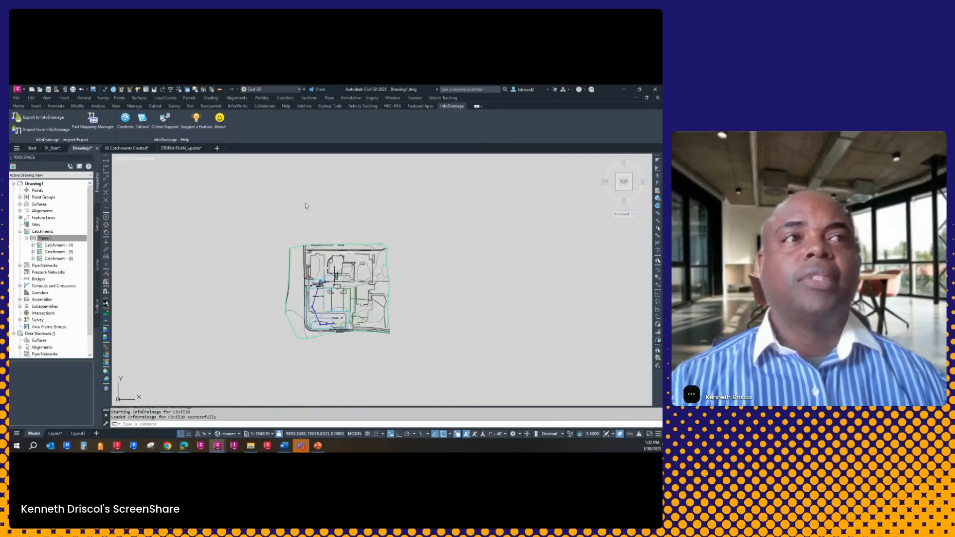
pyautogui.scroll(-5, 315, 238)
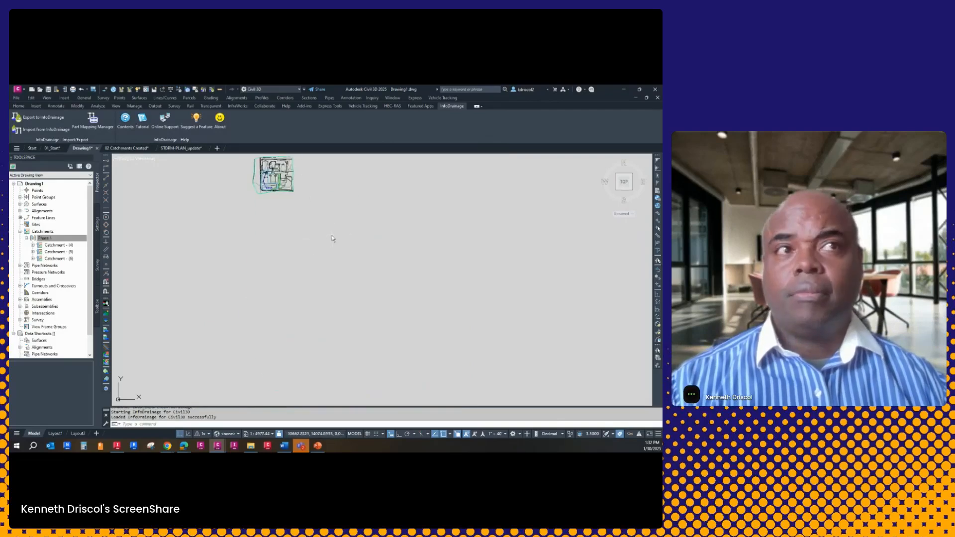
pyautogui.middleClick(332, 237)
pyautogui.middleClick(332, 237)
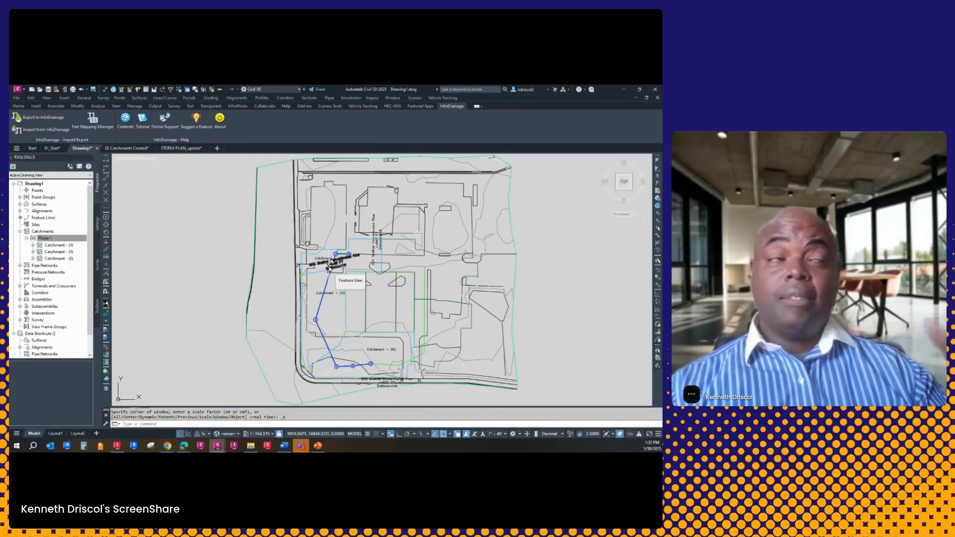
pyautogui.click(329, 97)
pyautogui.moveTo(345, 199)
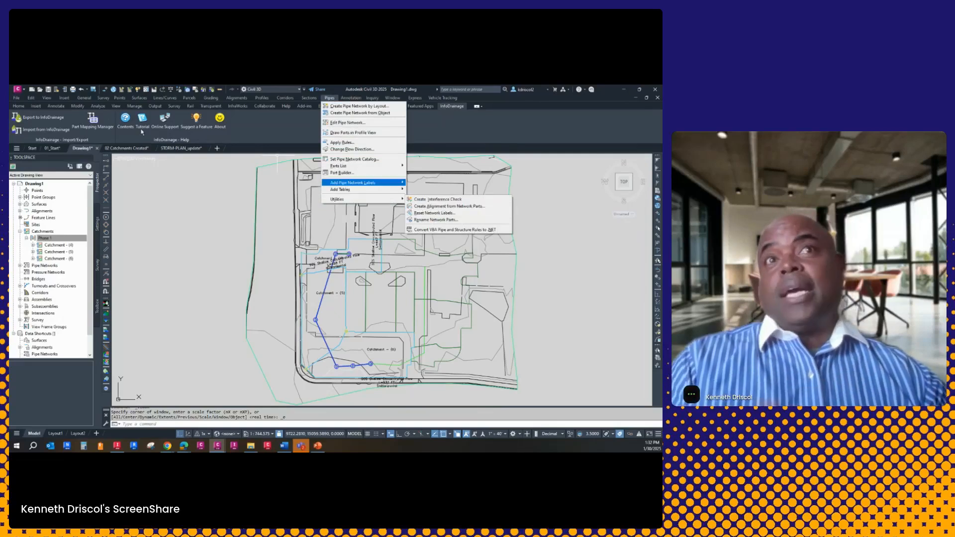
pyautogui.moveTo(18, 99)
pyautogui.click(180, 197)
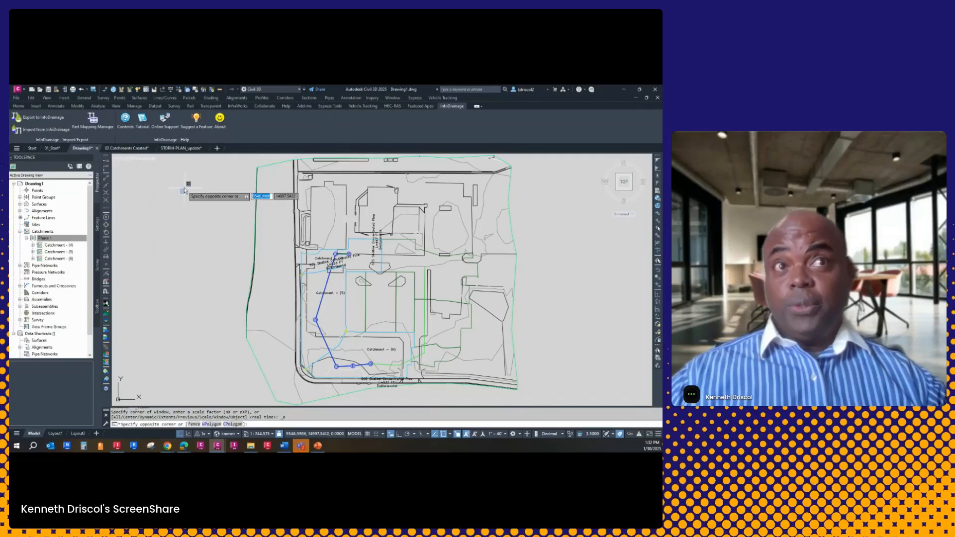
# Examine the pipe networks Network - (1) and Stm 1 in Project Explorer, including the structures and pipe run profile of Stm 1
pyautogui.click(19, 106)
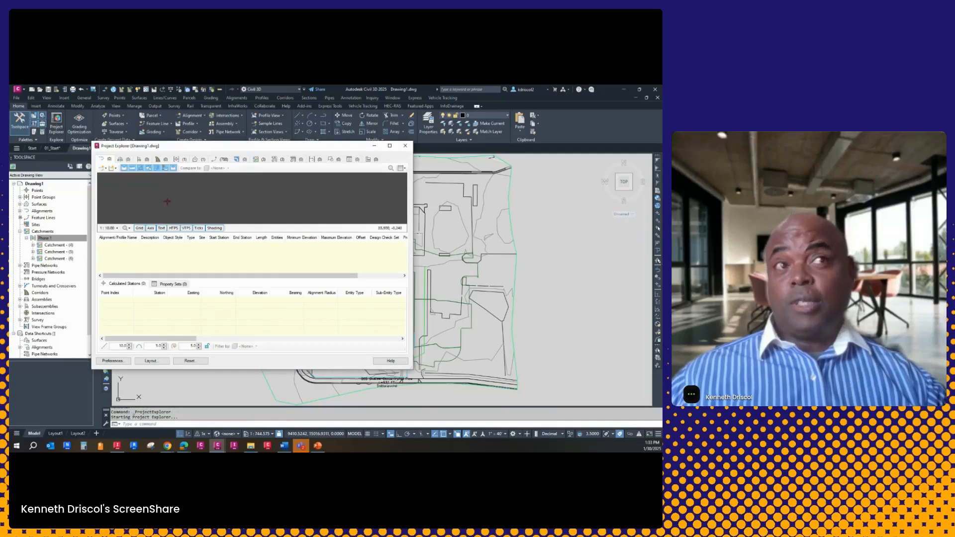
pyautogui.click(274, 159)
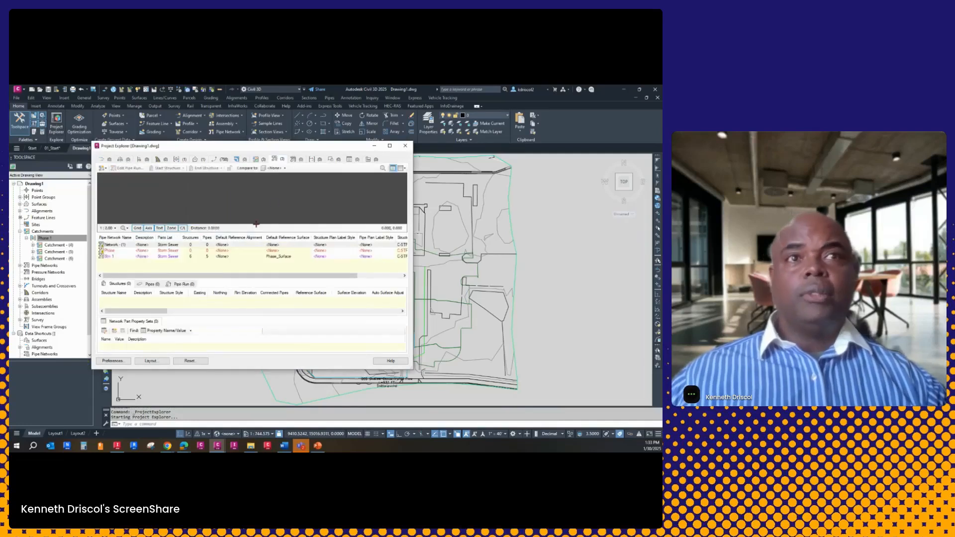
pyautogui.click(119, 246)
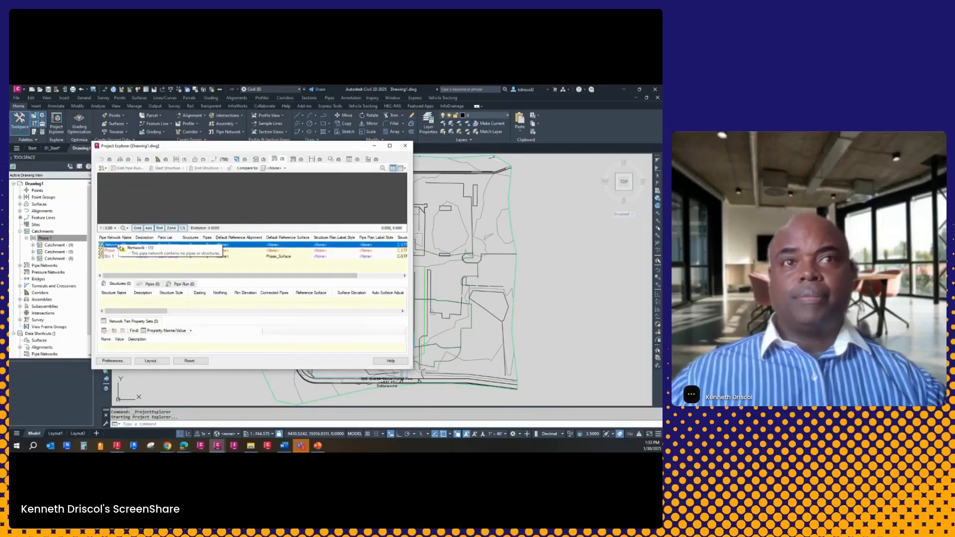
pyautogui.click(115, 256)
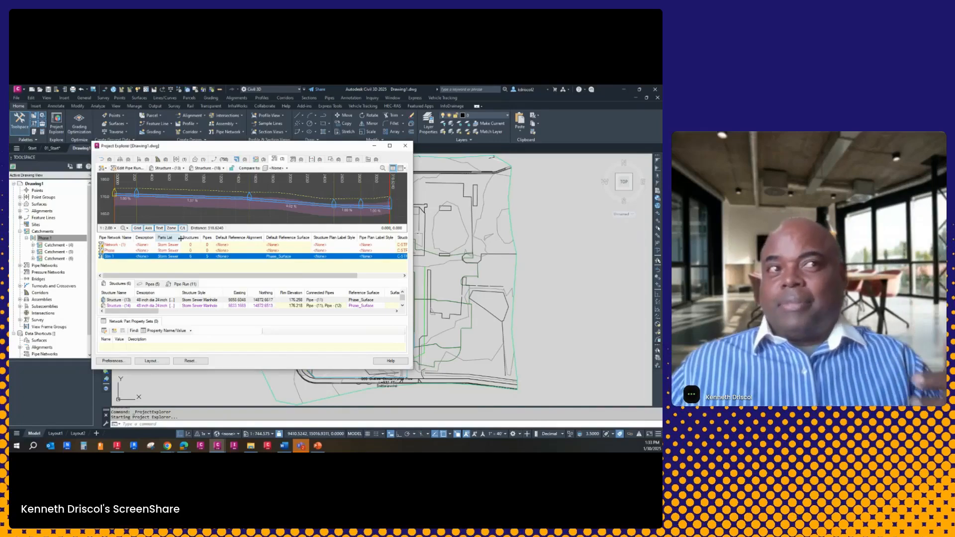
pyautogui.click(405, 147)
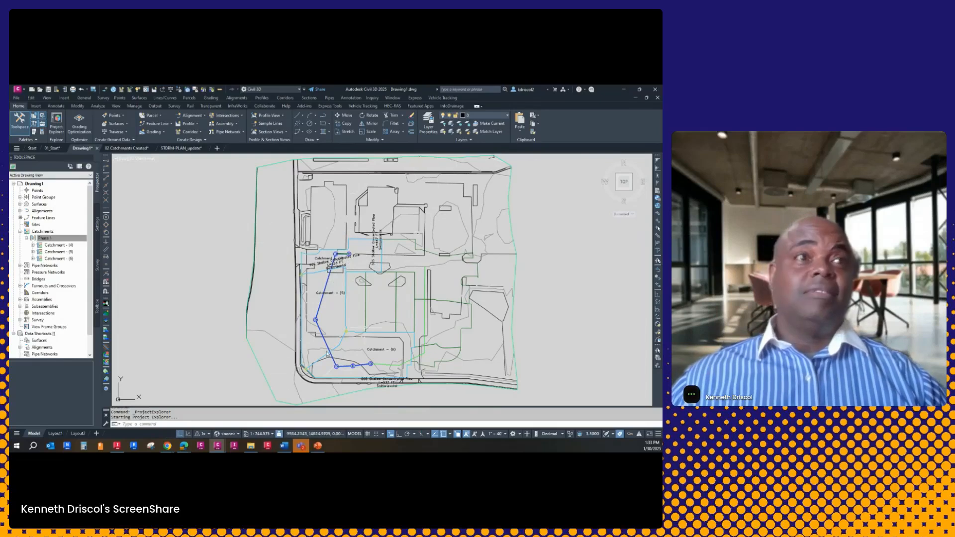
# Switch to InfoDrainage 2024 and try to open Phase 1.iddx from the Graitec Webinar folder, closing that version again
pyautogui.click(624, 89)
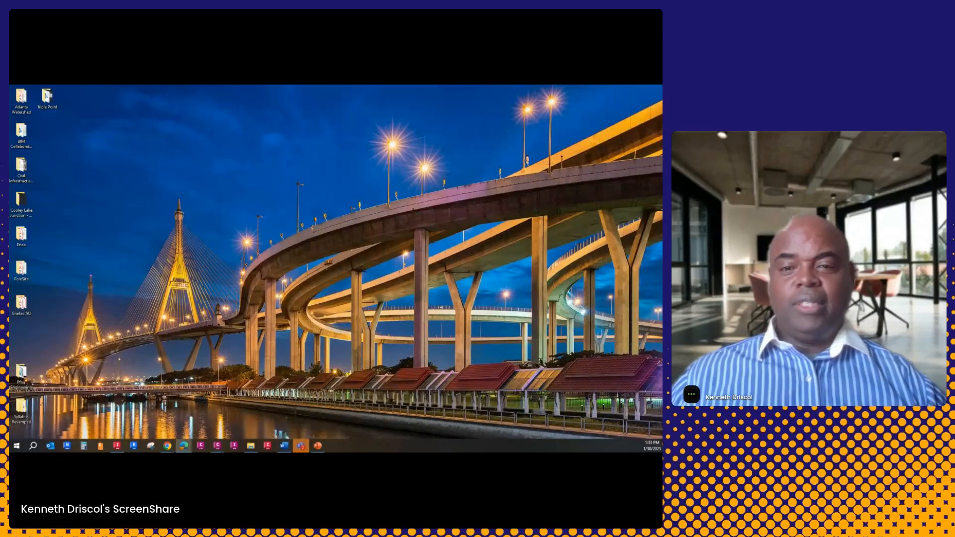
pyautogui.click(117, 445)
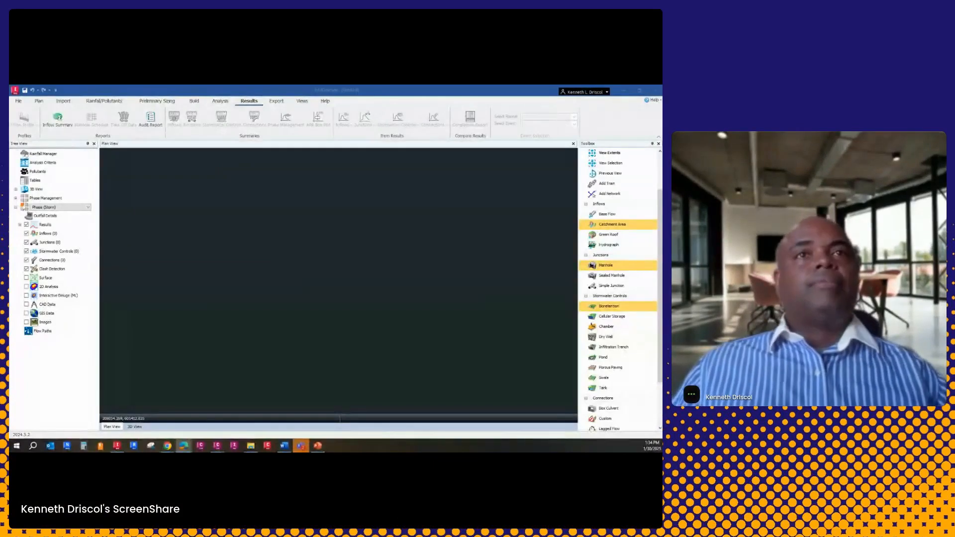
pyautogui.click(269, 235)
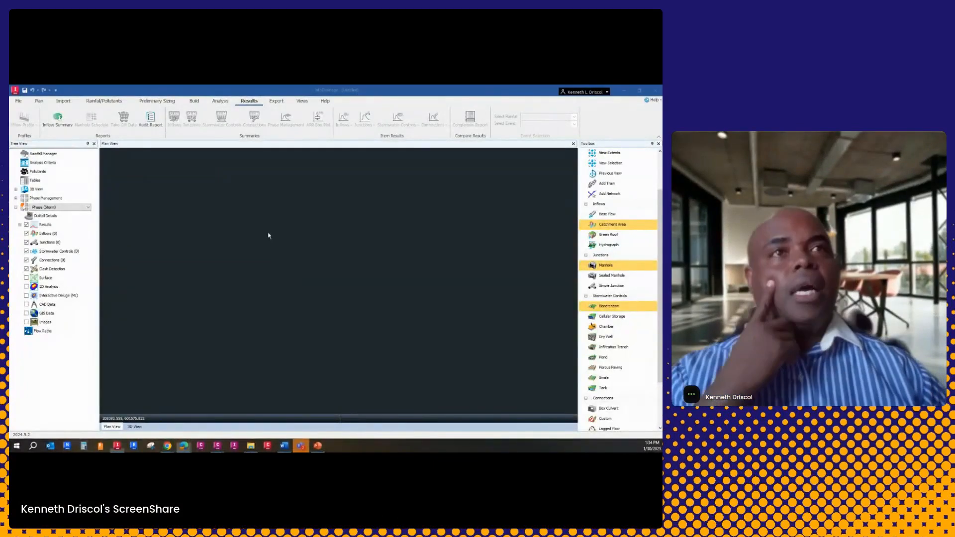
pyautogui.click(19, 101)
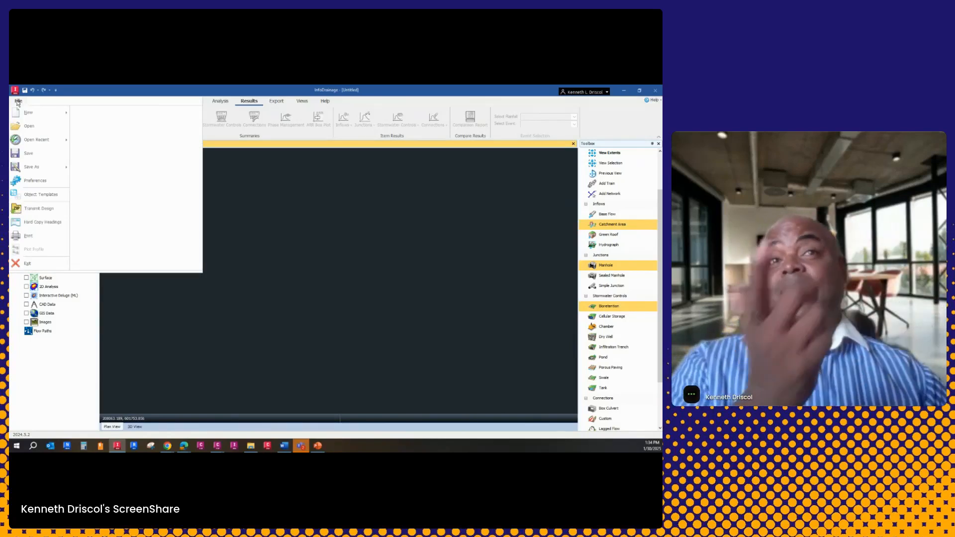
pyautogui.click(29, 126)
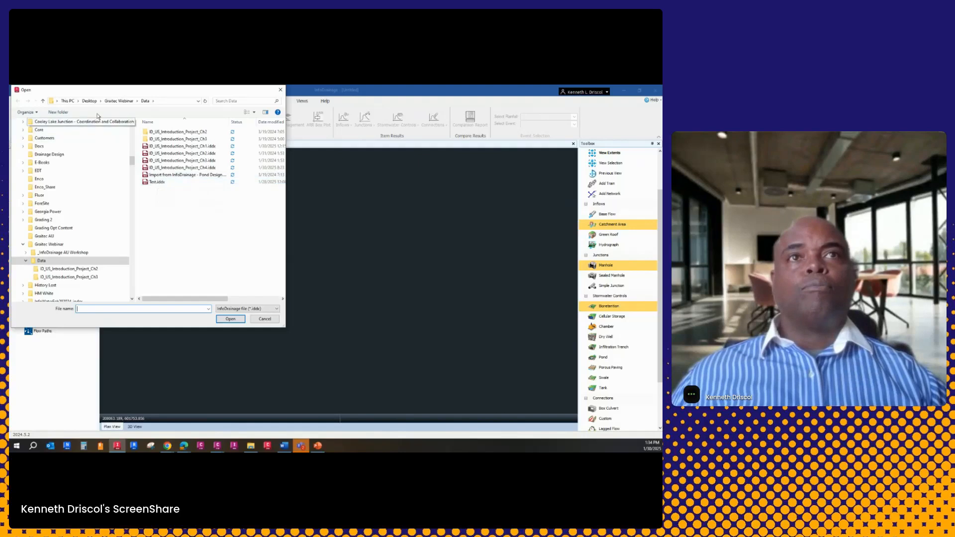
pyautogui.click(119, 101)
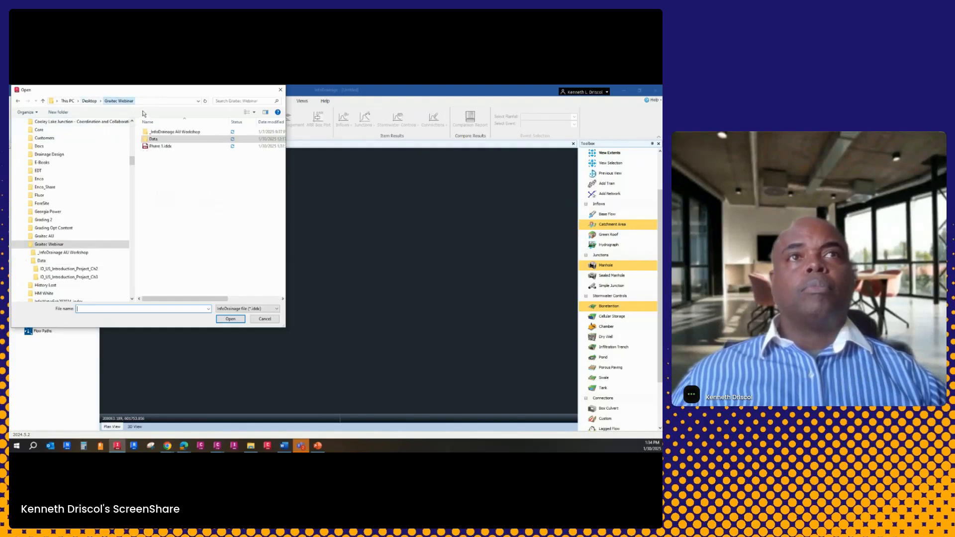
pyautogui.click(161, 146)
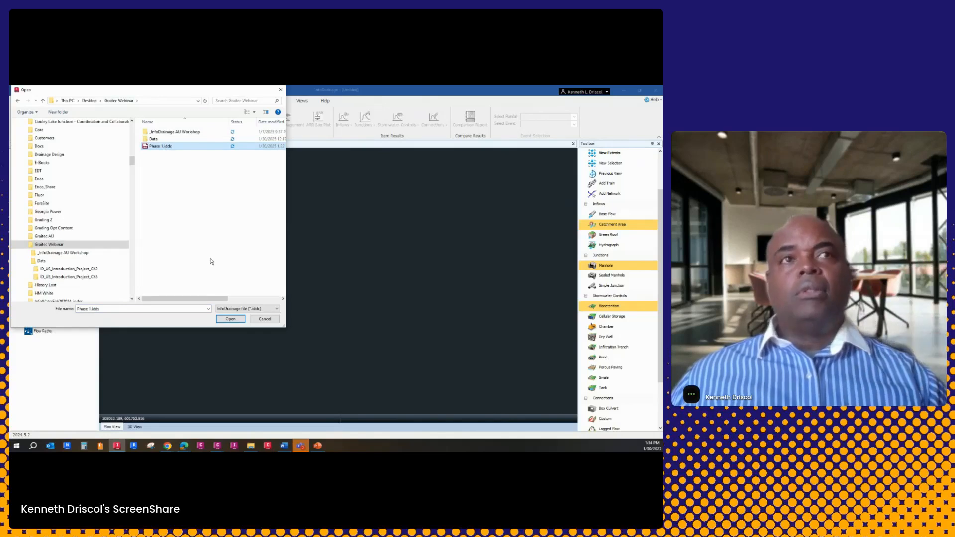
pyautogui.click(238, 320)
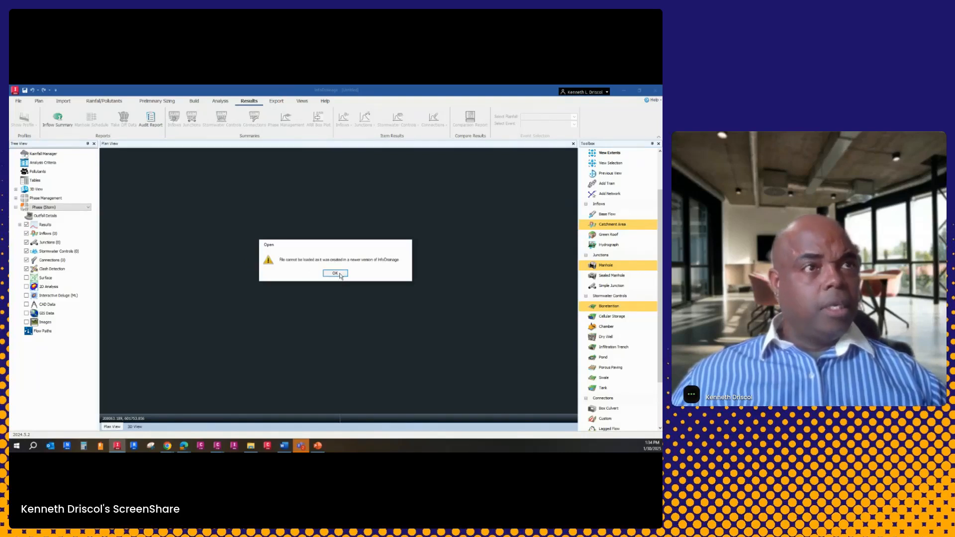
pyautogui.click(336, 273)
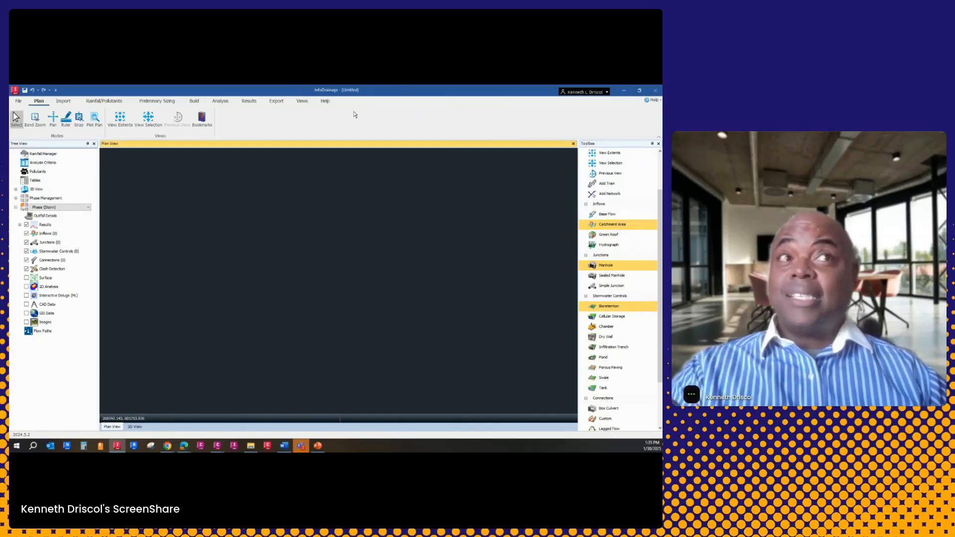
pyautogui.click(654, 91)
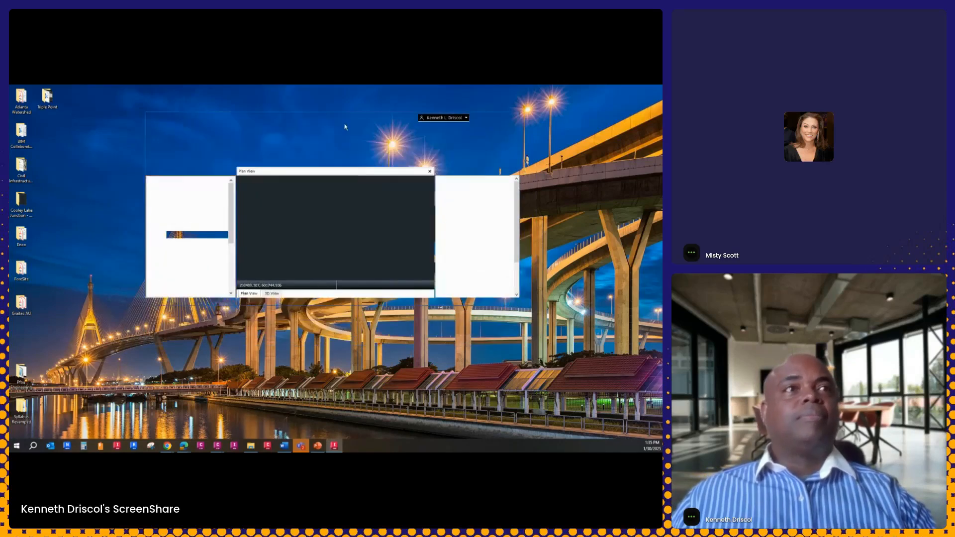
# Switch to the InfoDrainage 2025 window, maximize it and open Phase 1.iddx from the Graitec Webinar folder
pyautogui.doubleClick(348, 118)
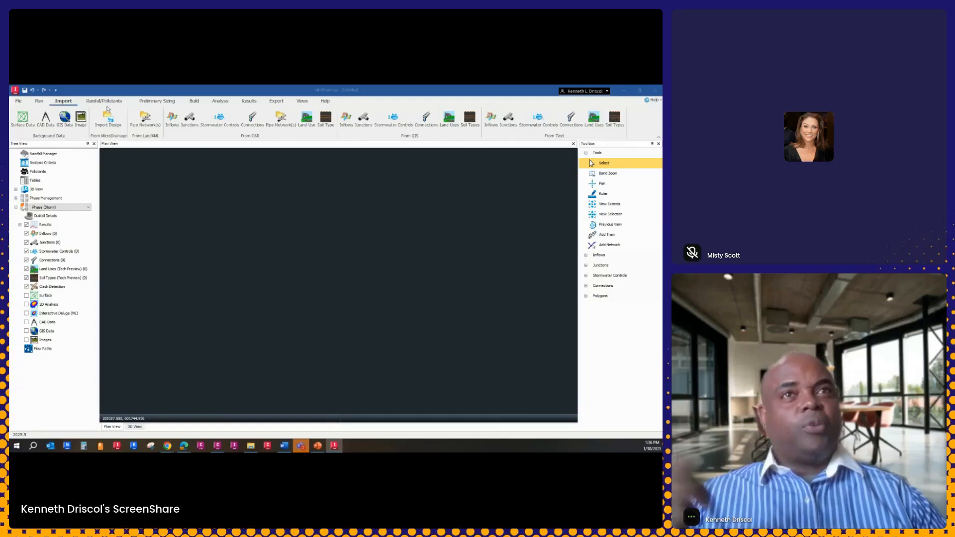
pyautogui.click(18, 101)
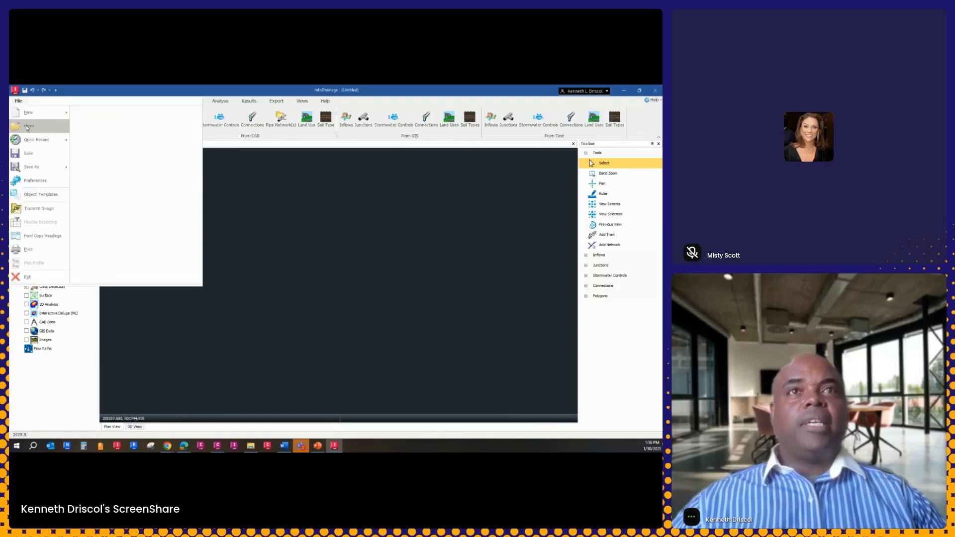
pyautogui.click(27, 128)
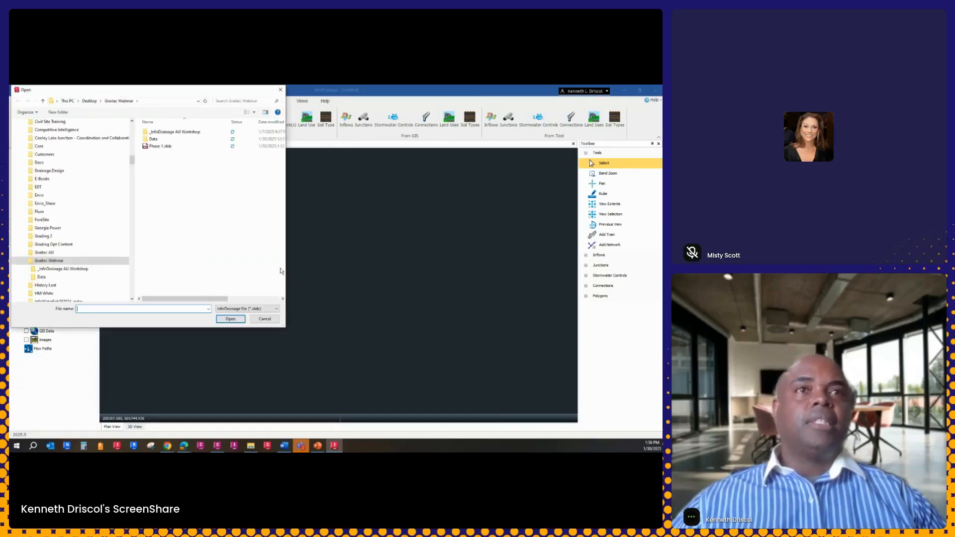
pyautogui.click(149, 140)
pyautogui.click(160, 146)
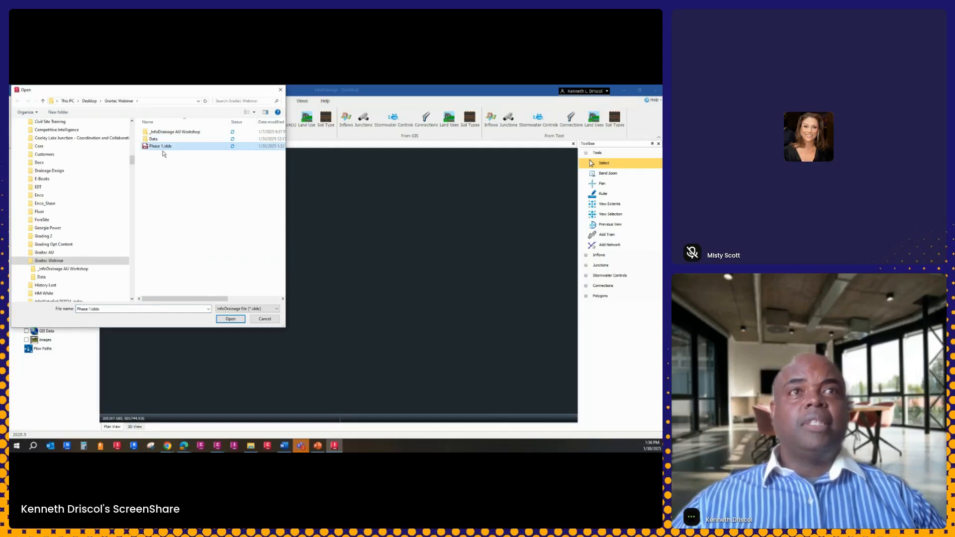
pyautogui.click(231, 319)
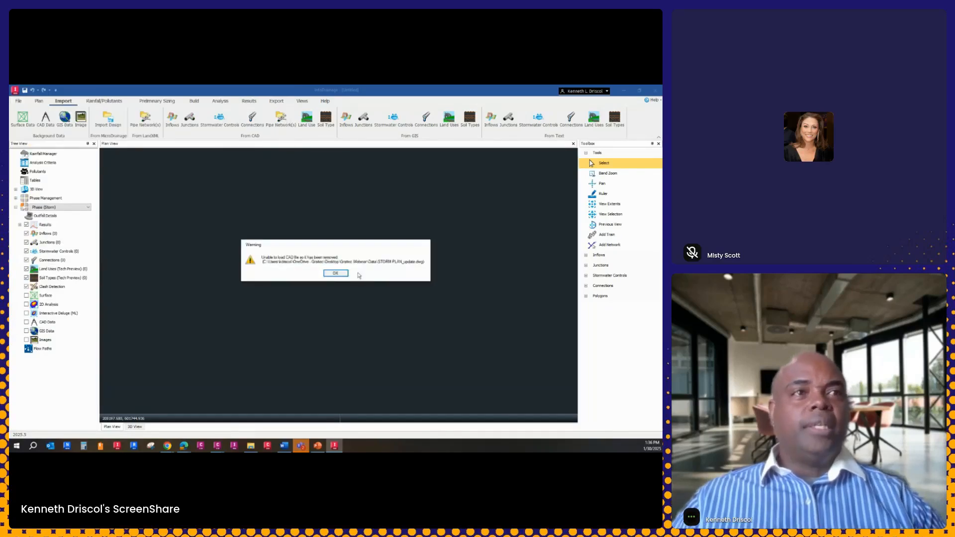
pyautogui.click(344, 273)
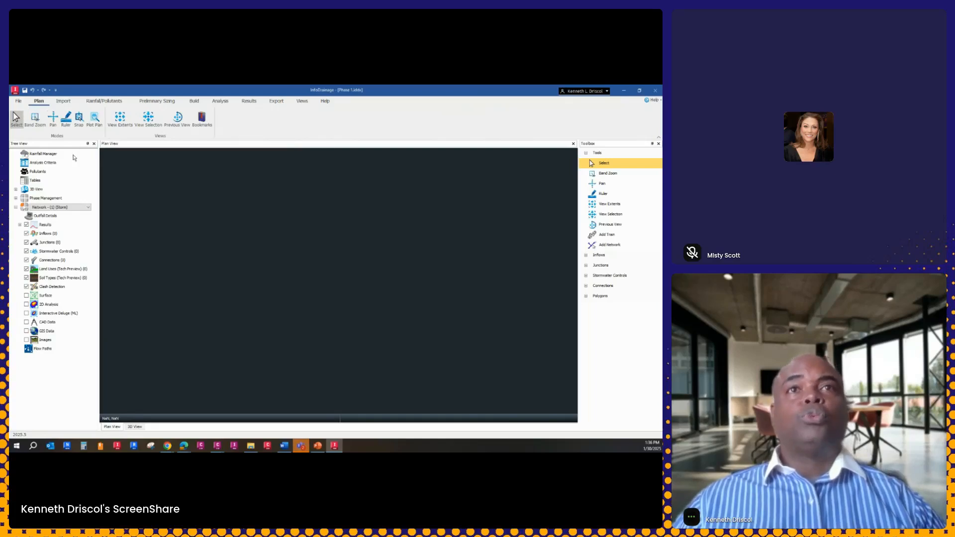
pyautogui.click(37, 120)
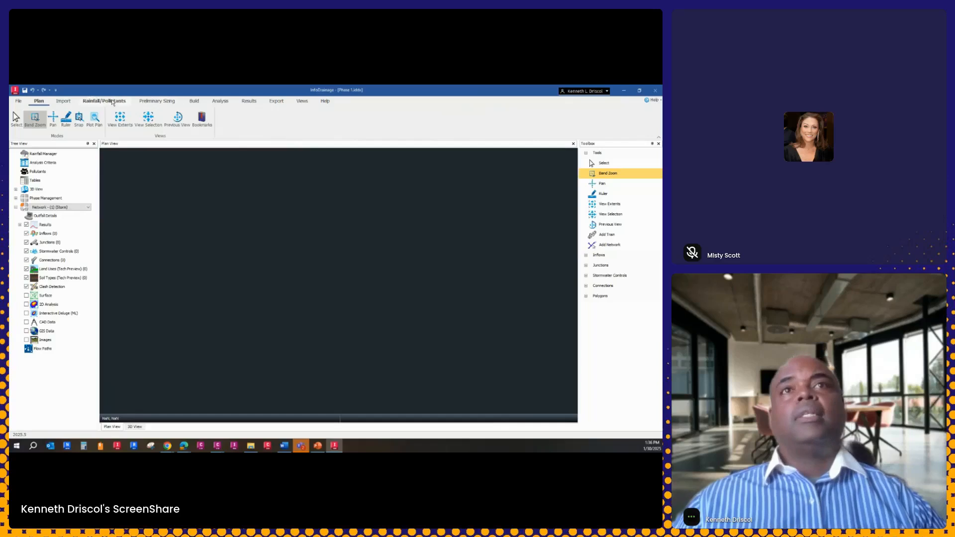
pyautogui.click(19, 100)
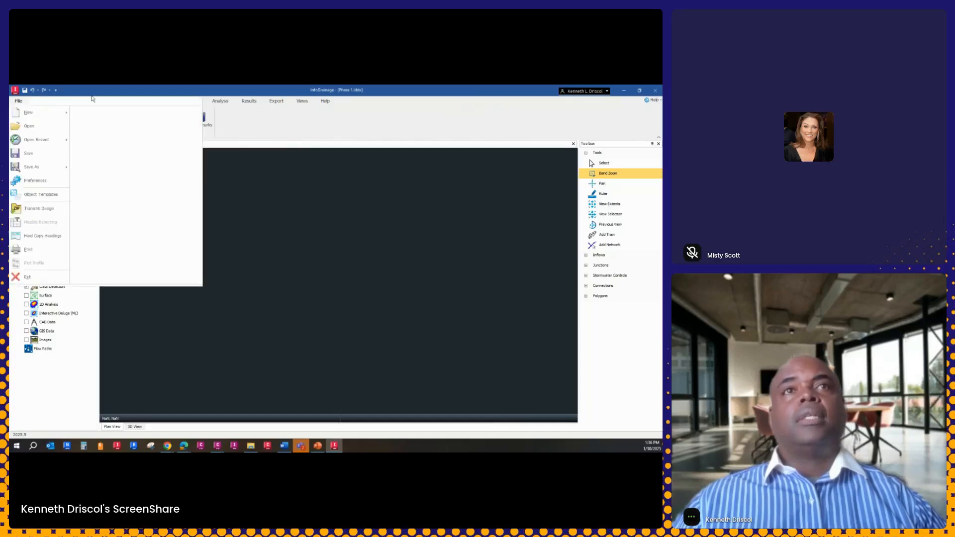
pyautogui.click(92, 98)
pyautogui.click(69, 102)
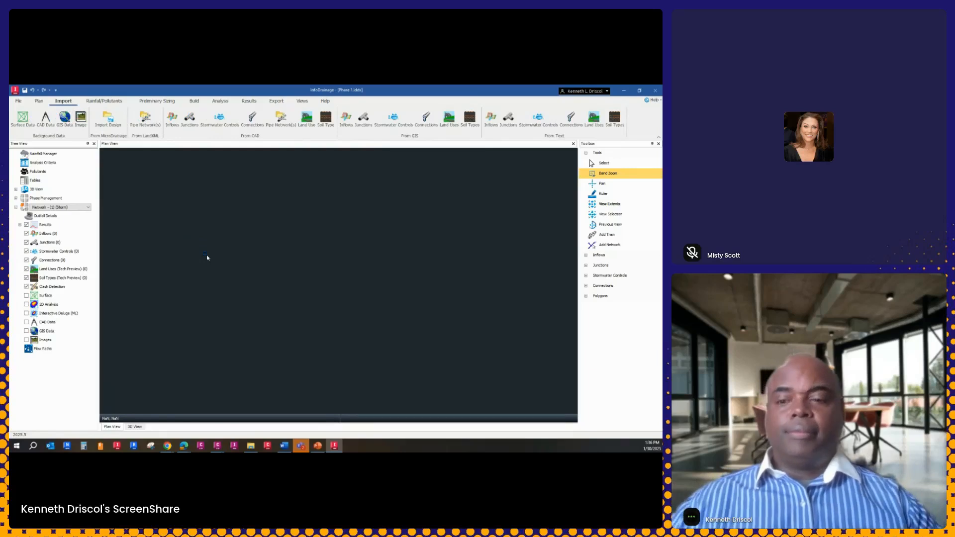
pyautogui.click(274, 269)
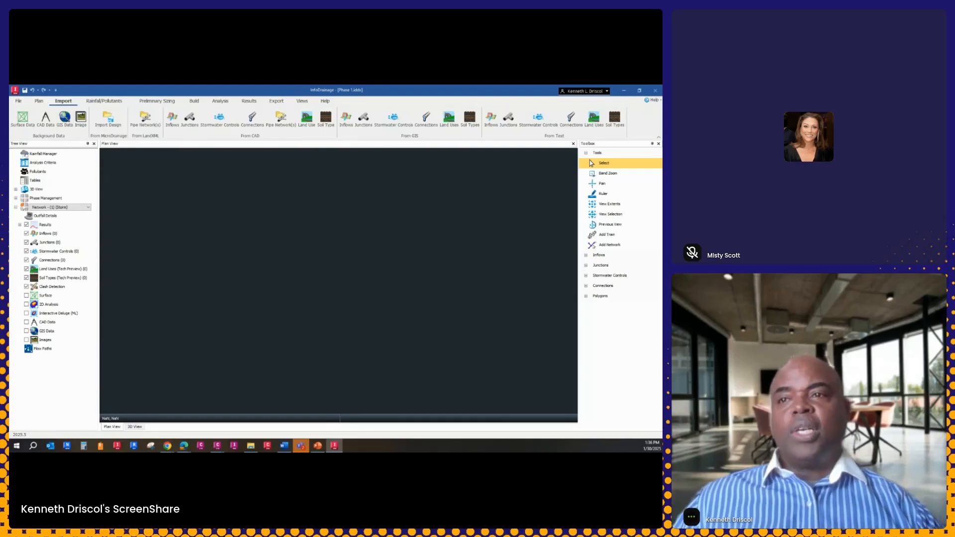
pyautogui.hotkey('alt', 'Tab')
pyautogui.moveTo(420, 134); pyautogui.dragTo(10, 185)
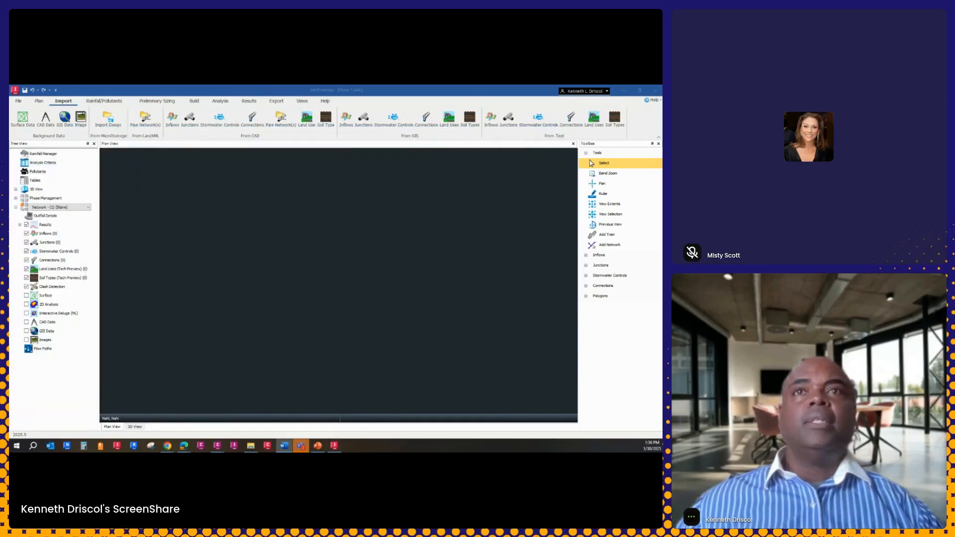
pyautogui.click(296, 275)
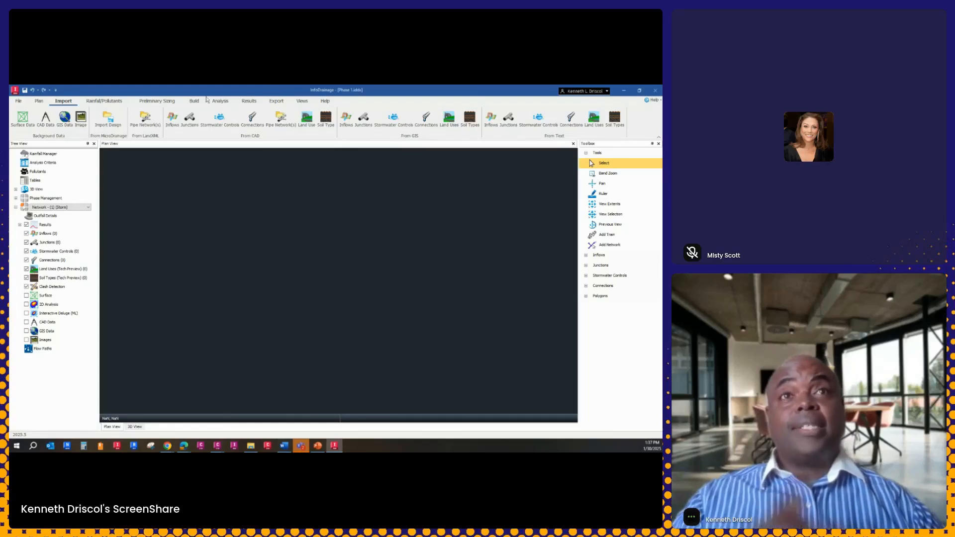
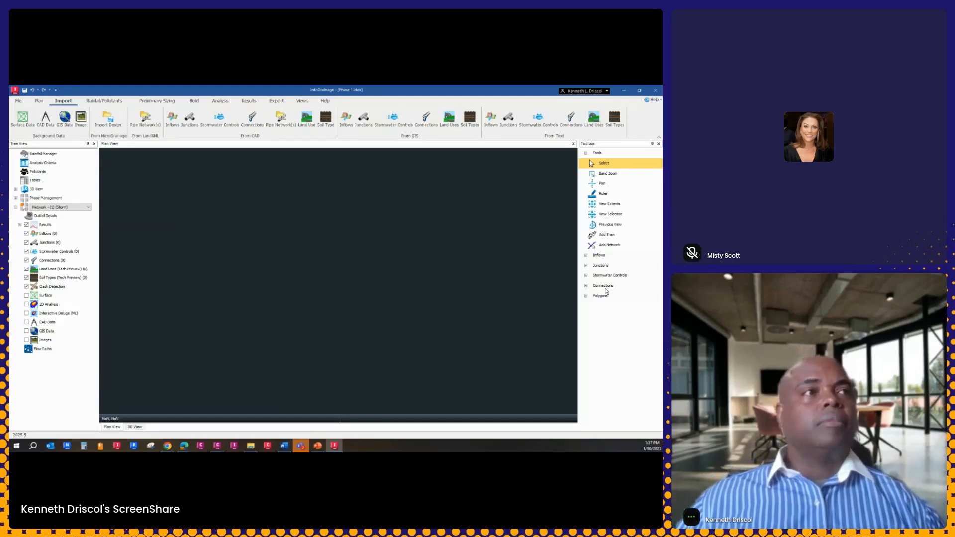
# Expand the Inflows, Junctions, Stormwater Controls, Connections and Polygons tool groups and examine the tools they offer
pyautogui.click(586, 256)
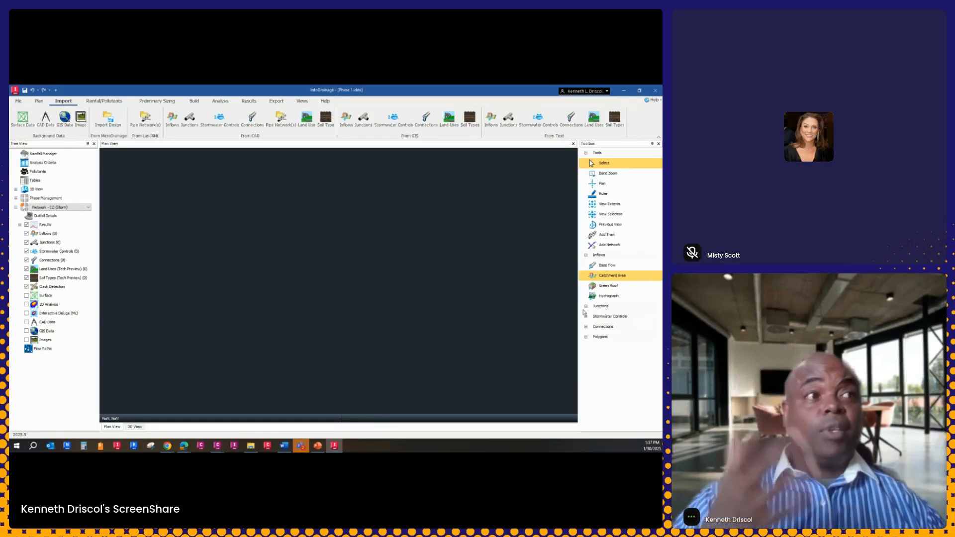
pyautogui.click(586, 307)
pyautogui.click(586, 348)
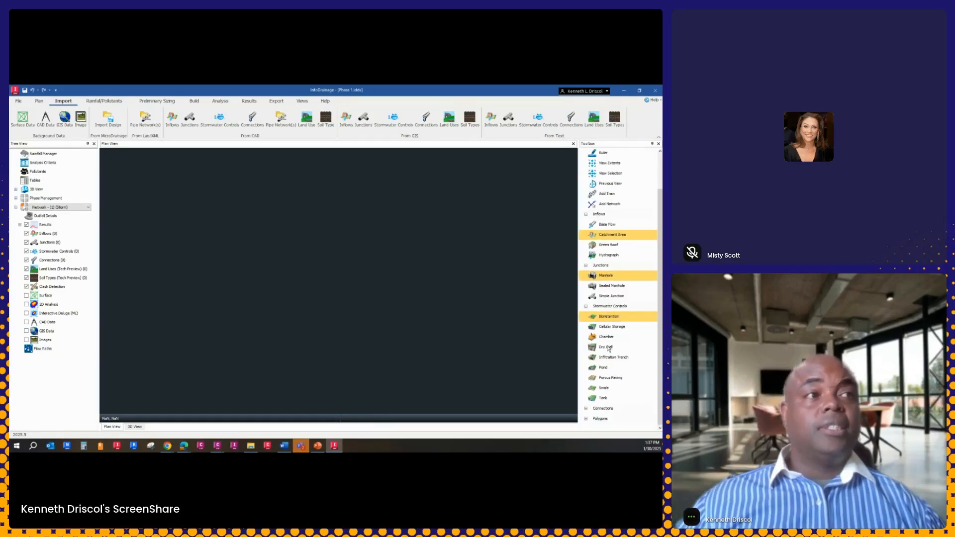
pyautogui.click(586, 409)
pyautogui.click(586, 419)
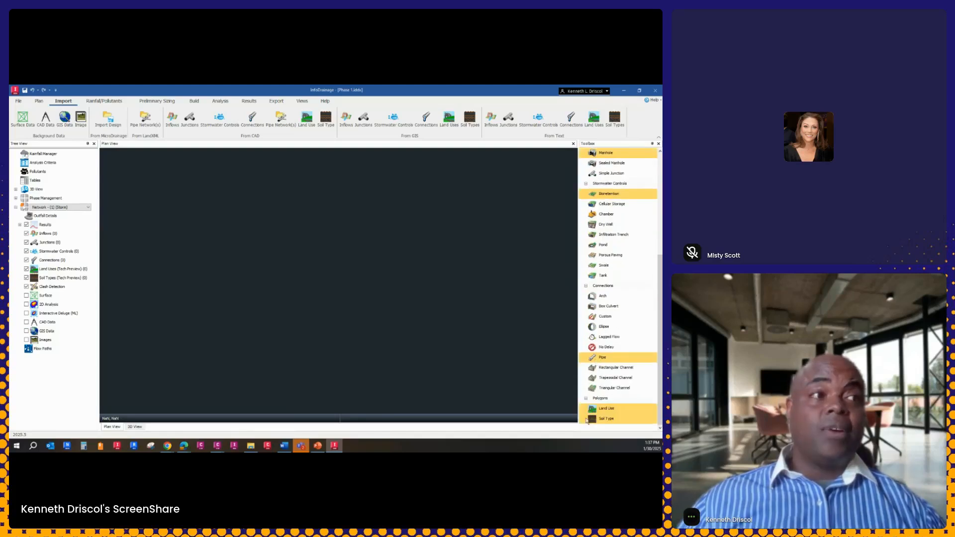
pyautogui.scroll(3, 603, 306)
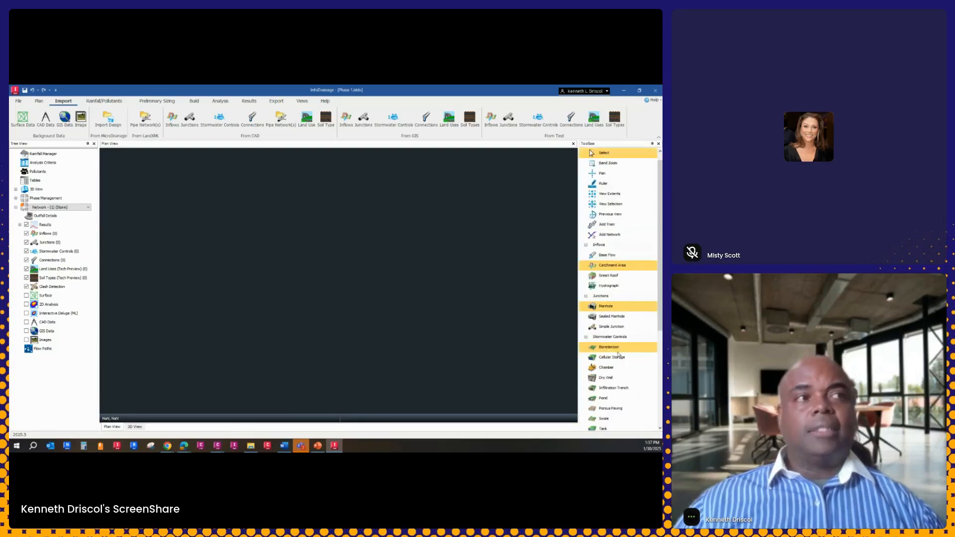
pyautogui.scroll(-1, 617, 357)
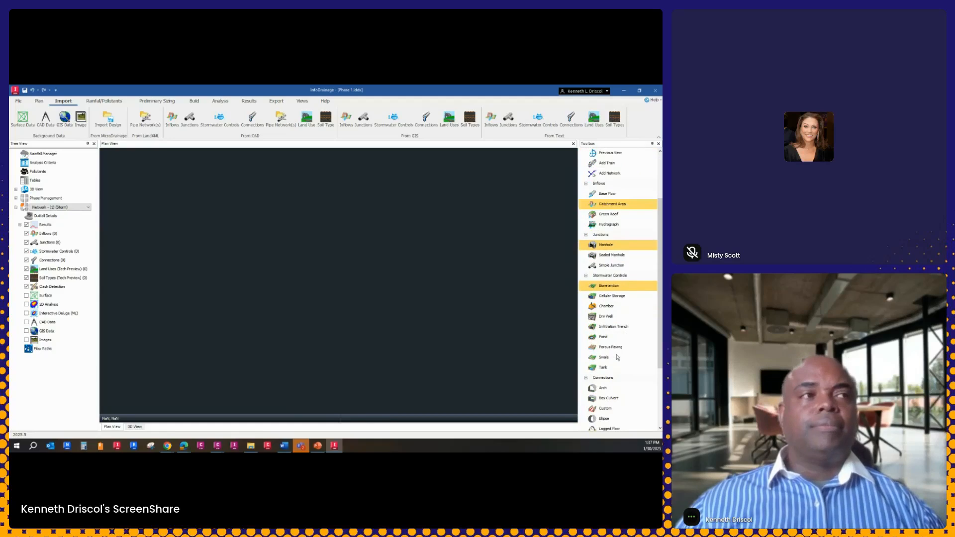
pyautogui.scroll(-2, 619, 371)
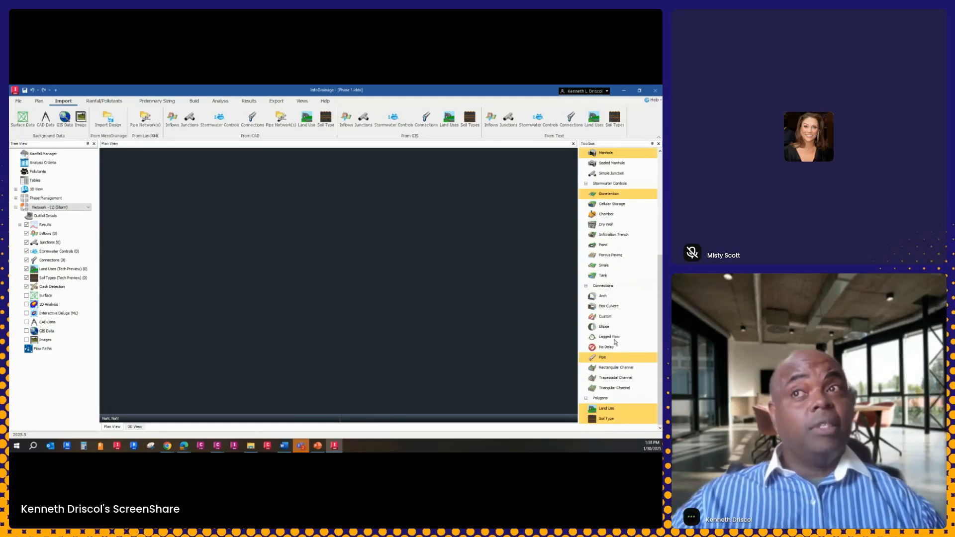
pyautogui.scroll(3, 624, 264)
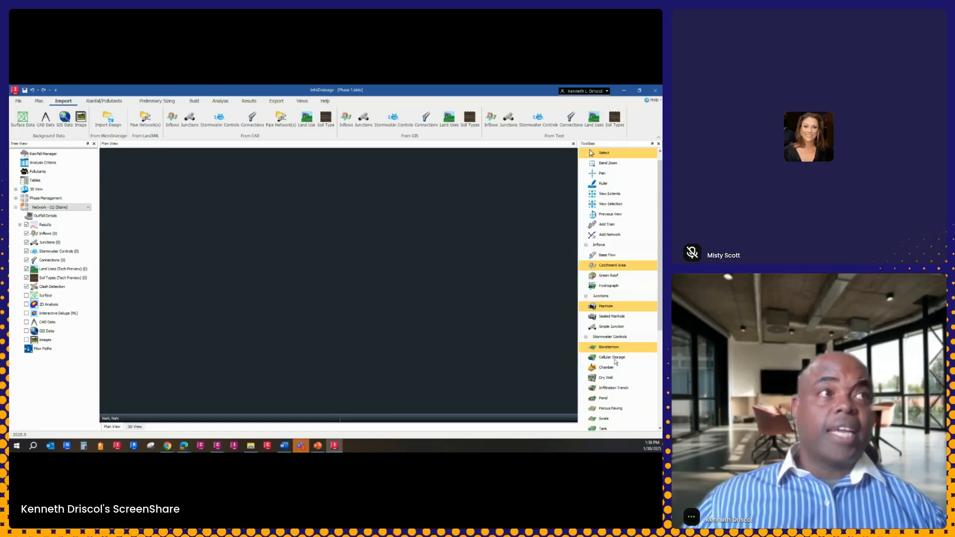
pyautogui.scroll(-2, 612, 363)
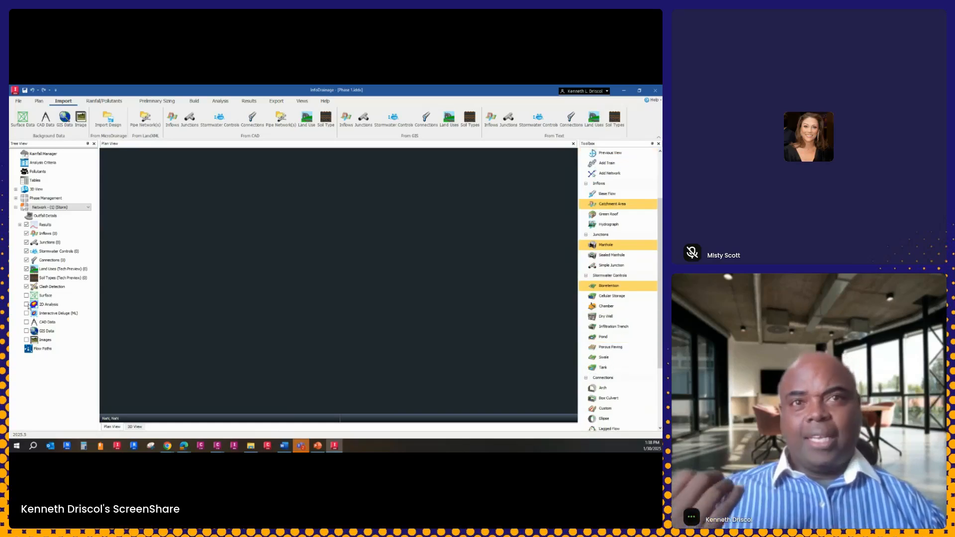
# Examine the import options for inflows and the available stormwater control and connection tools, including Infiltration Trench
pyautogui.rightClick(43, 234)
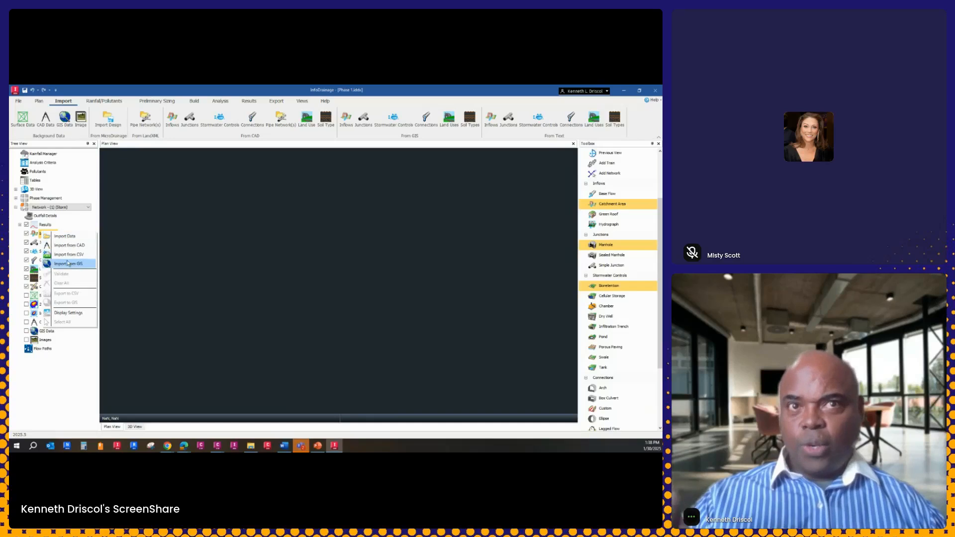
pyautogui.click(393, 294)
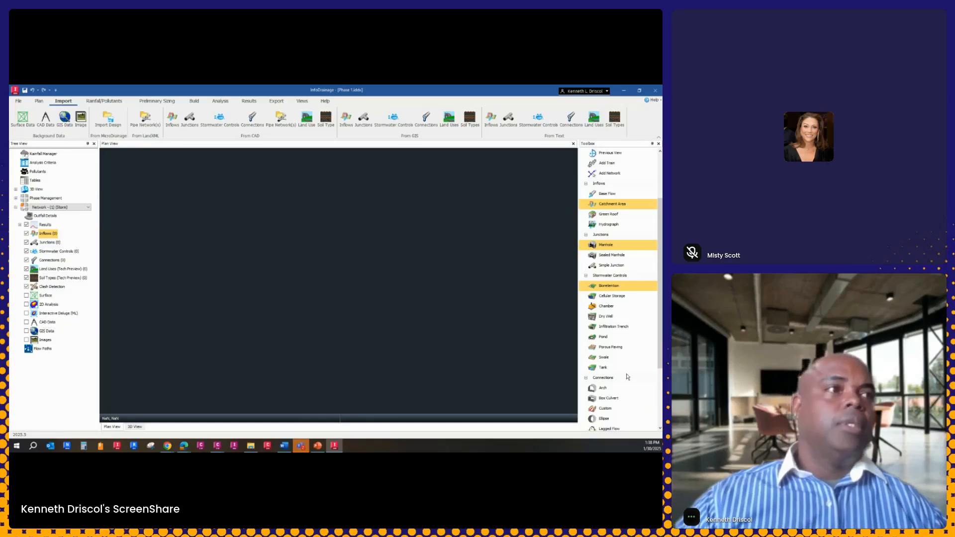
pyautogui.click(641, 329)
pyautogui.scroll(-3, 639, 374)
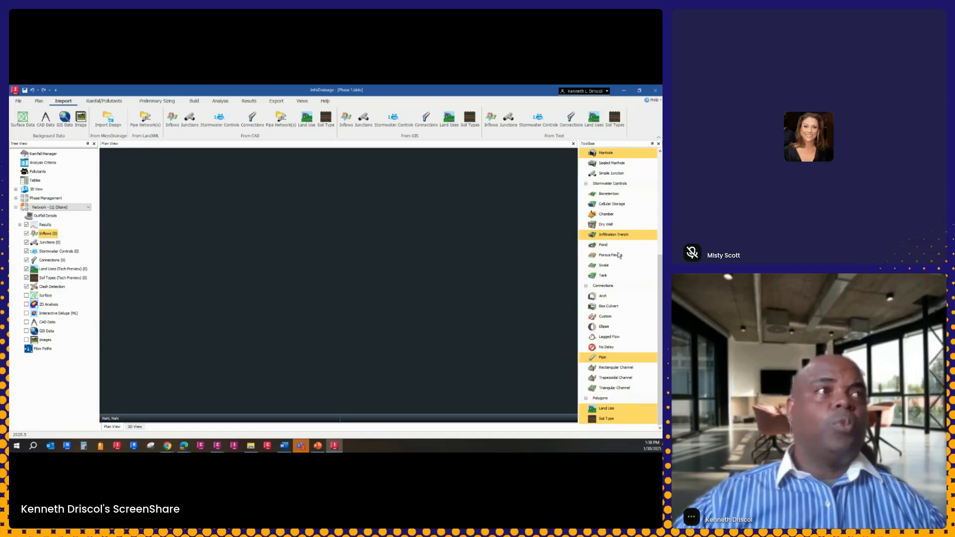
pyautogui.scroll(3, 618, 256)
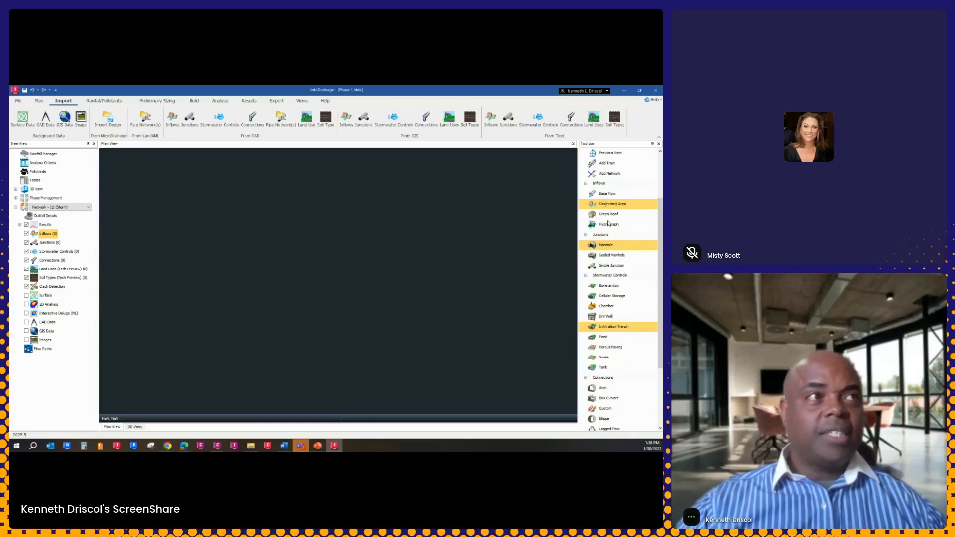
pyautogui.scroll(1, 608, 224)
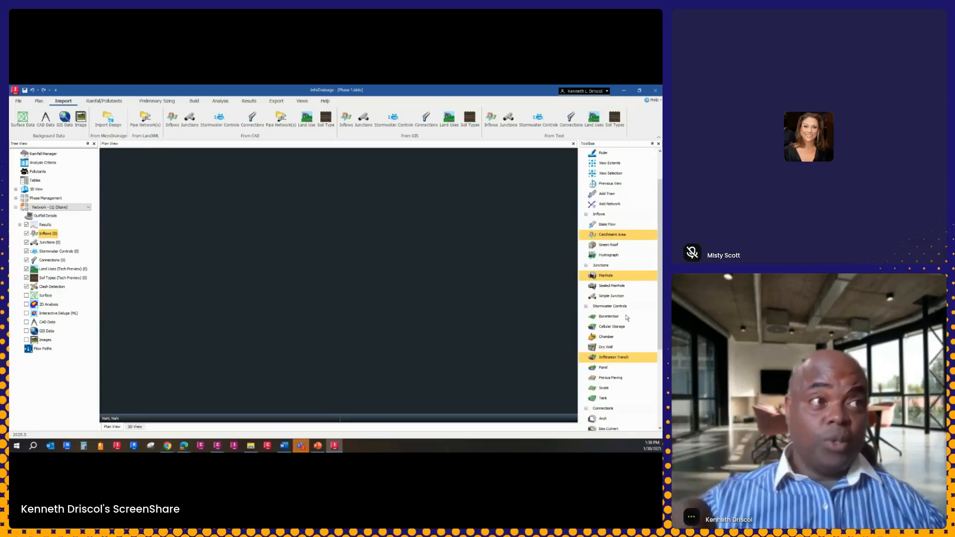
pyautogui.scroll(-4, 627, 319)
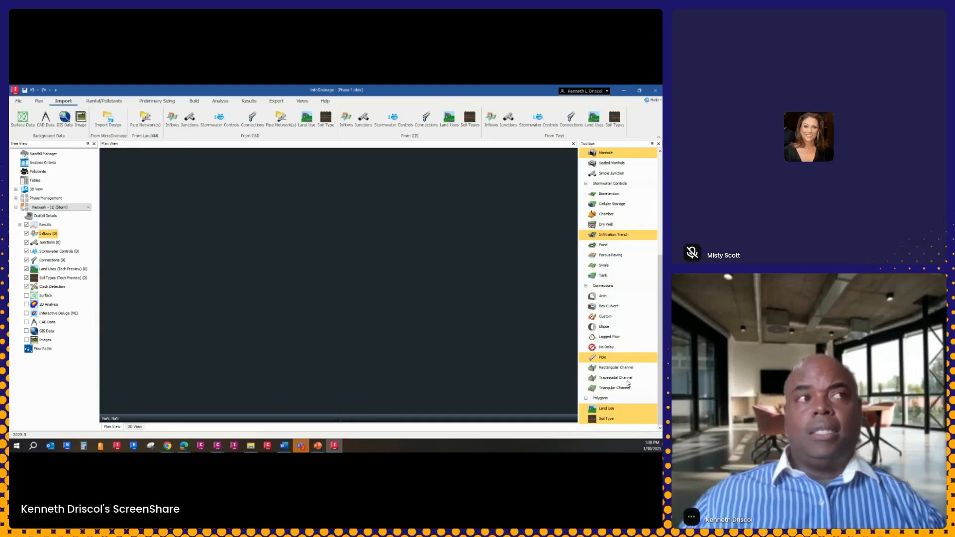
pyautogui.scroll(4, 628, 384)
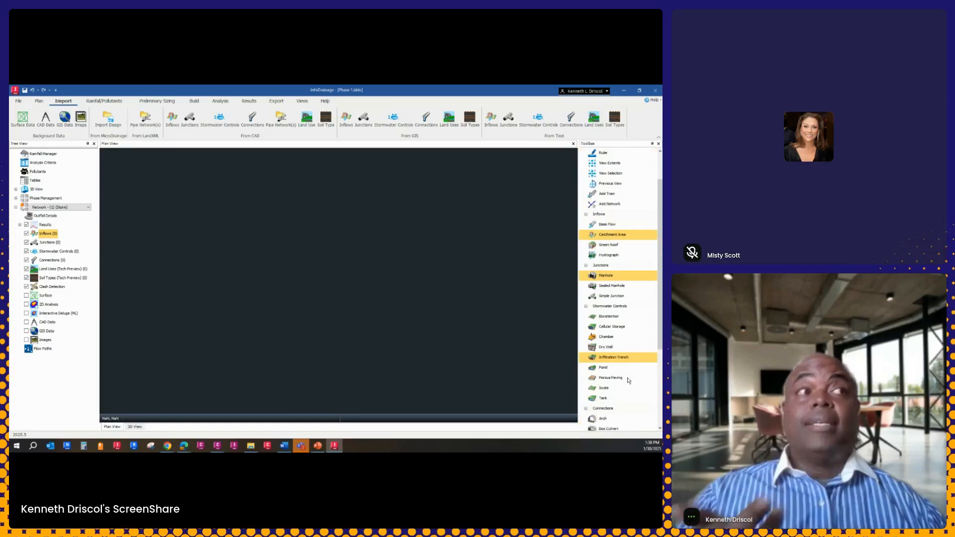
pyautogui.click(610, 236)
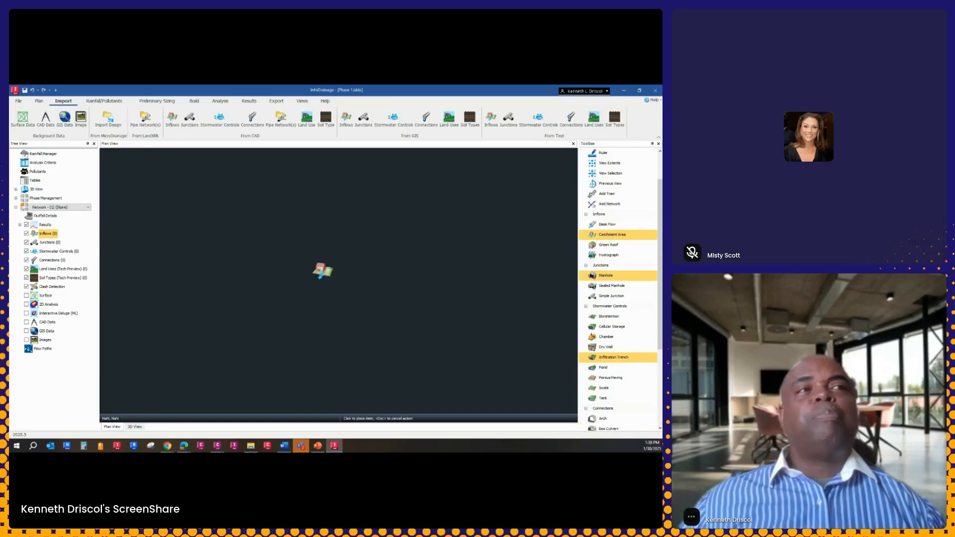
pyautogui.click(321, 271)
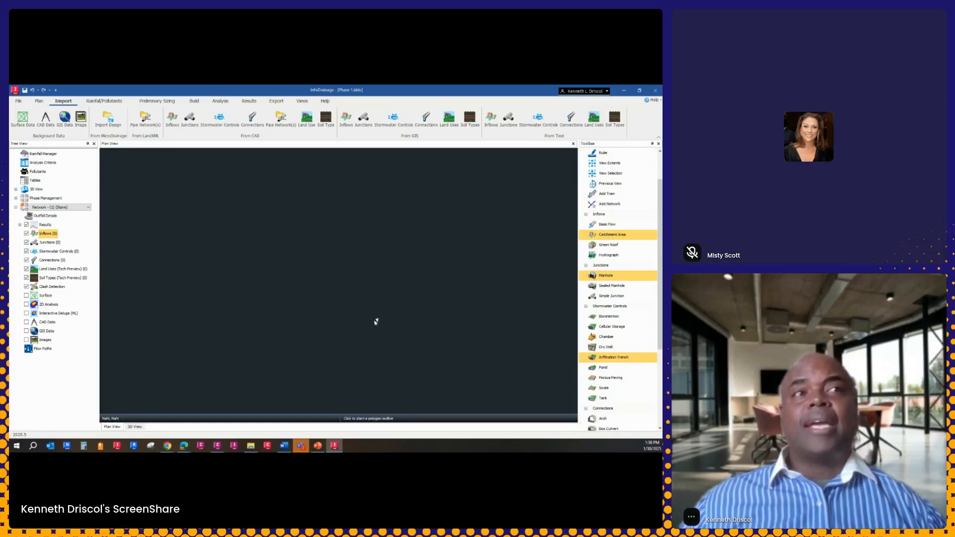
pyautogui.click(308, 306)
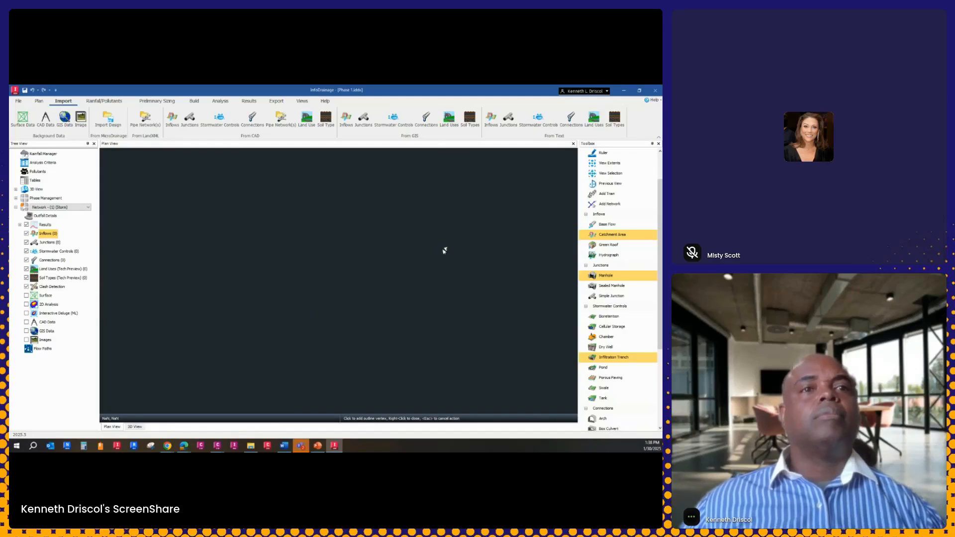
pyautogui.press('Escape')
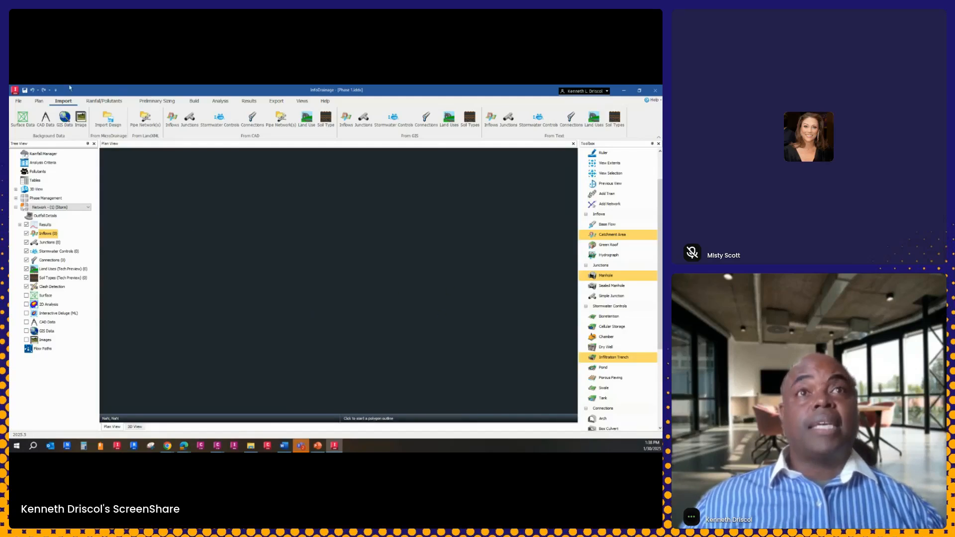
# Start a new project and place a catchment area in the plan view with a tall, slightly slanted four-sided outline around it
pyautogui.click(18, 102)
pyautogui.click(27, 115)
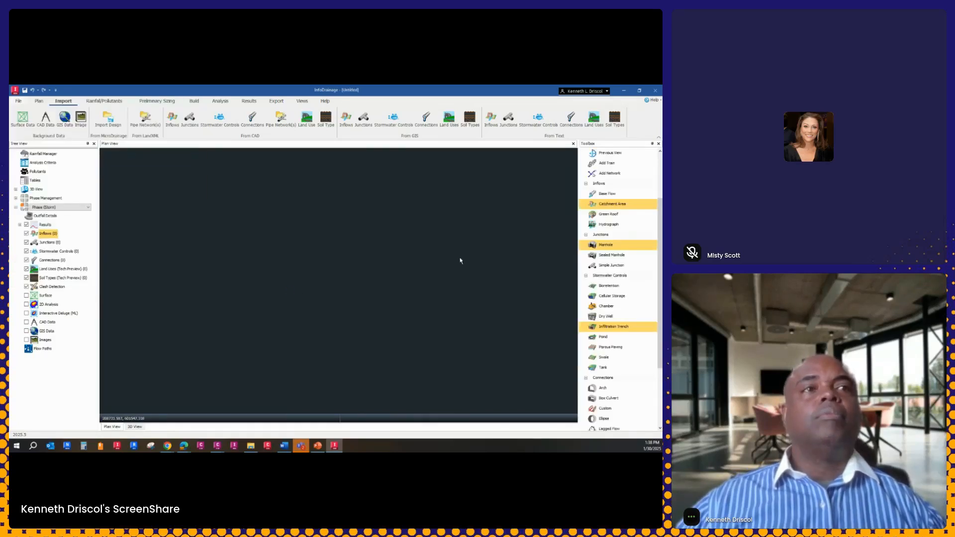
pyautogui.click(614, 205)
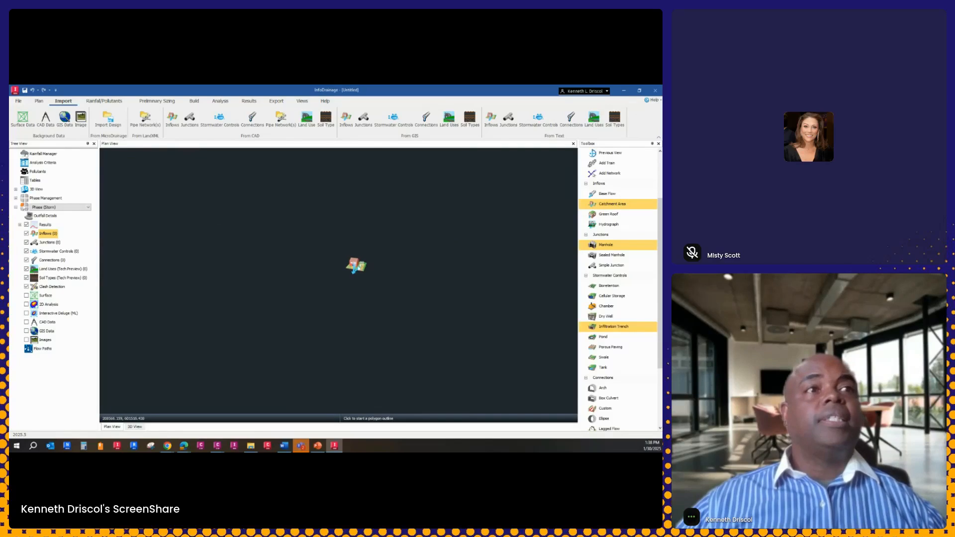
pyautogui.click(298, 323)
pyautogui.click(310, 174)
pyautogui.click(436, 183)
pyautogui.click(406, 398)
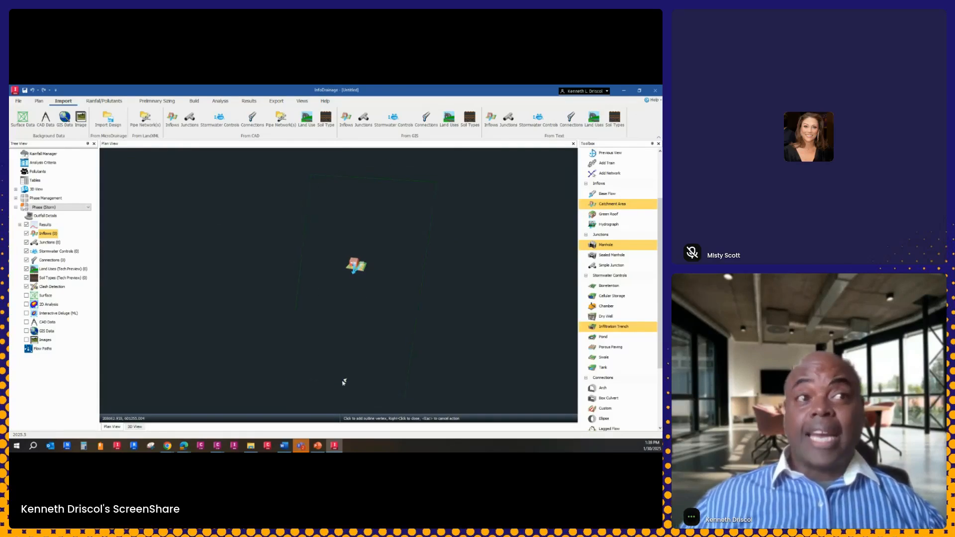
pyautogui.click(293, 382)
pyautogui.rightClick(304, 361)
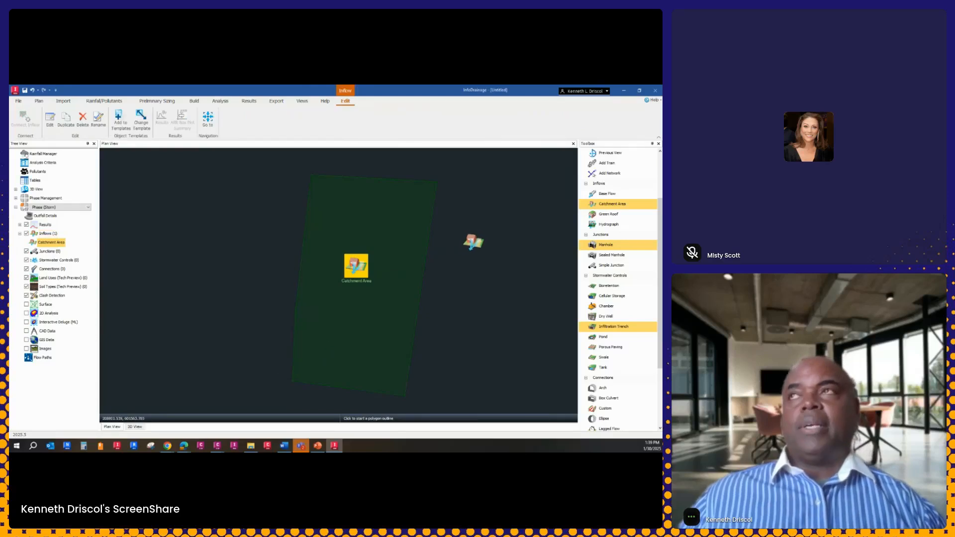
pyautogui.rightClick(471, 240)
pyautogui.click(499, 247)
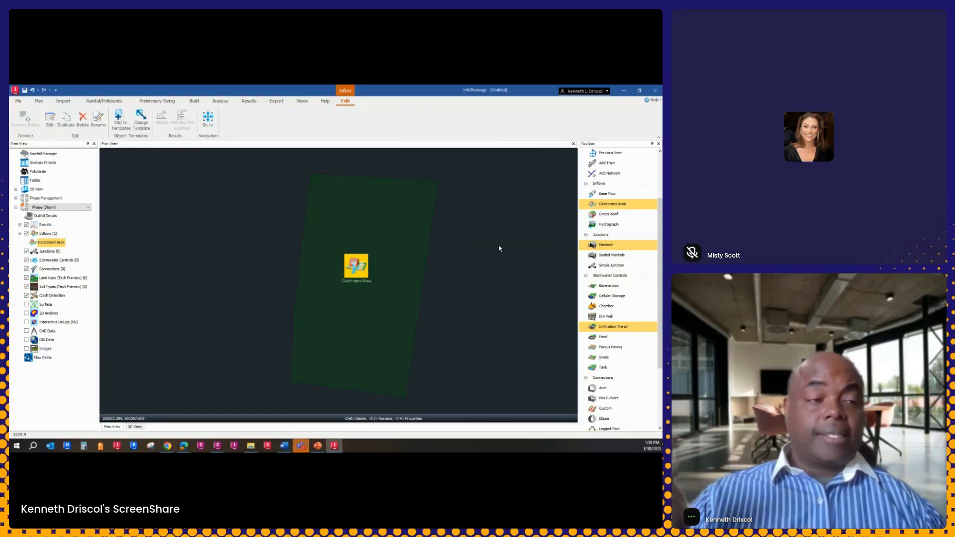
# Open the new catchment area's properties and examine the methods in the preliminary sizing time of concentration calculator, leaving without calculating
pyautogui.doubleClick(357, 273)
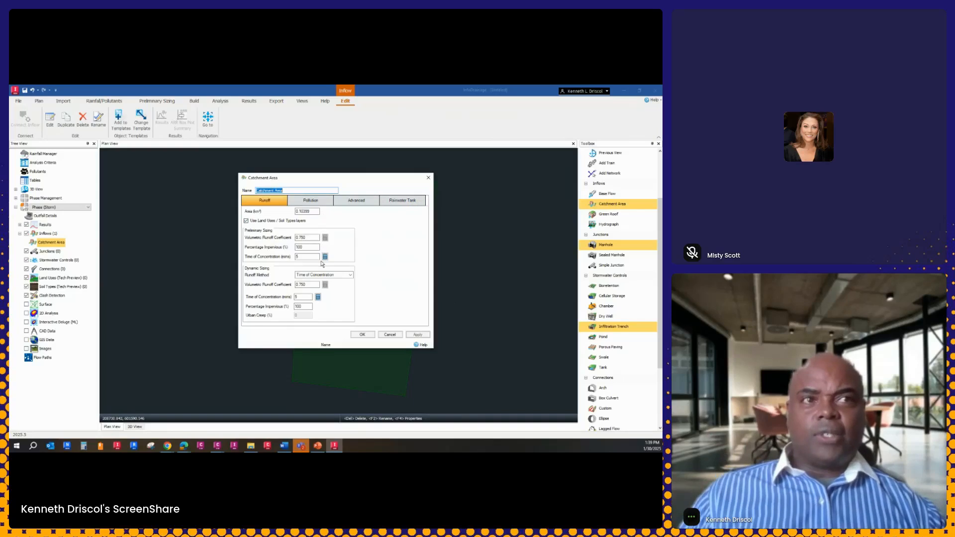
pyautogui.click(326, 256)
pyautogui.click(355, 244)
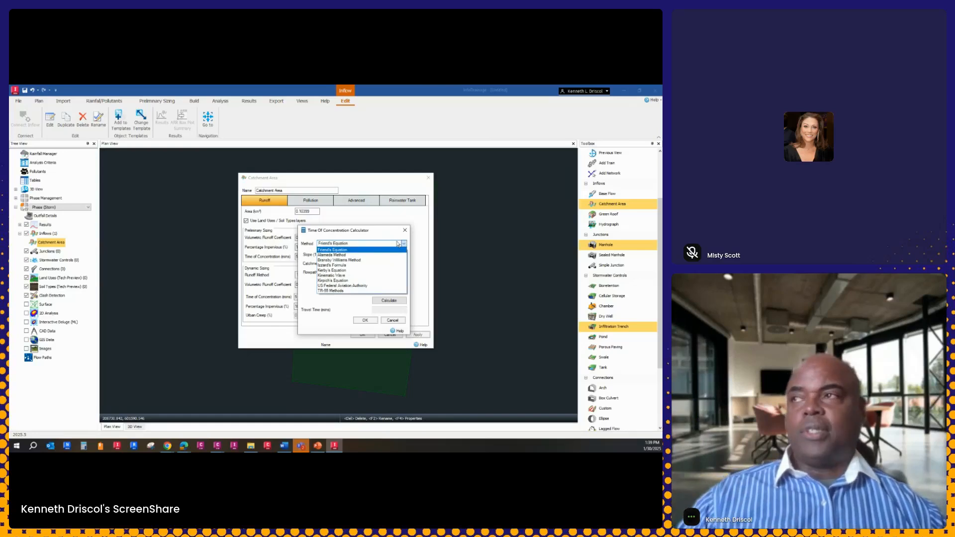
pyautogui.click(380, 179)
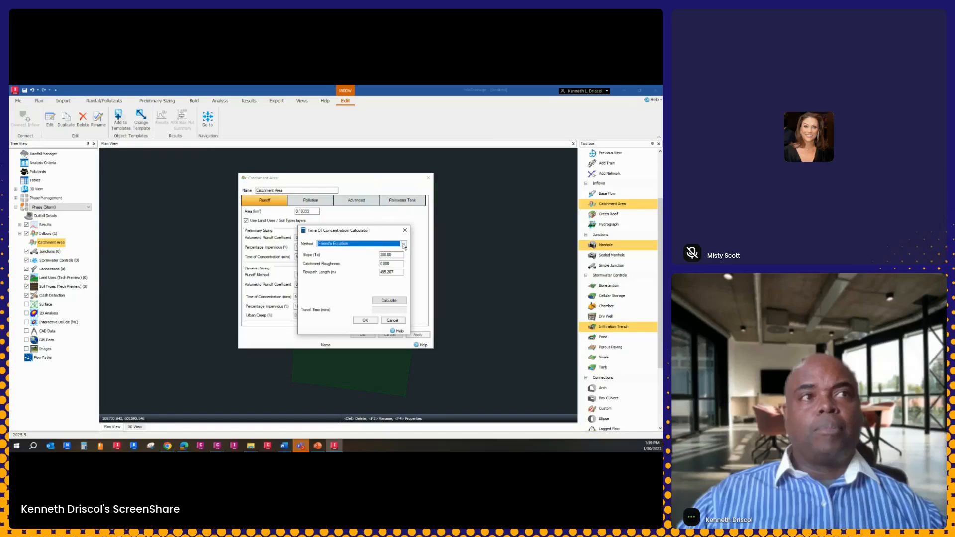
pyautogui.click(393, 320)
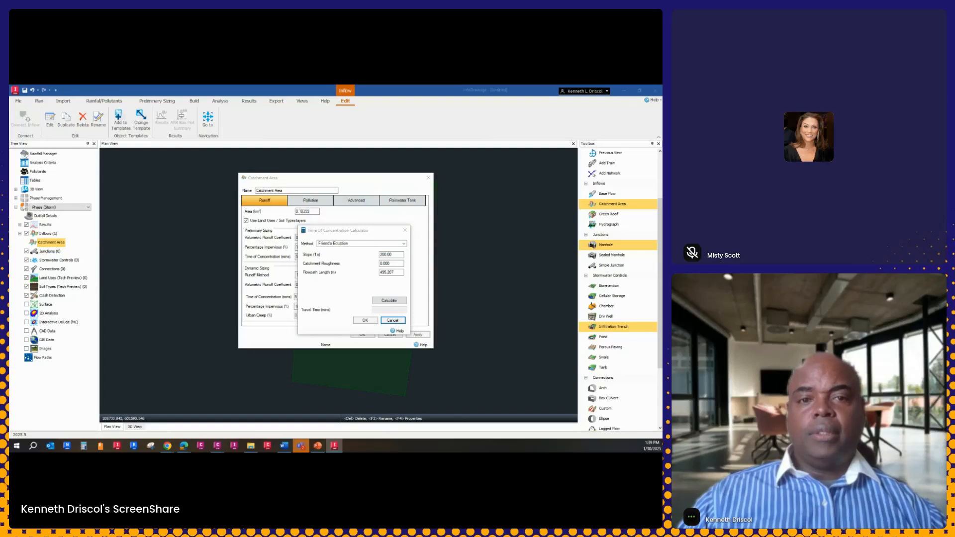
pyautogui.click(393, 320)
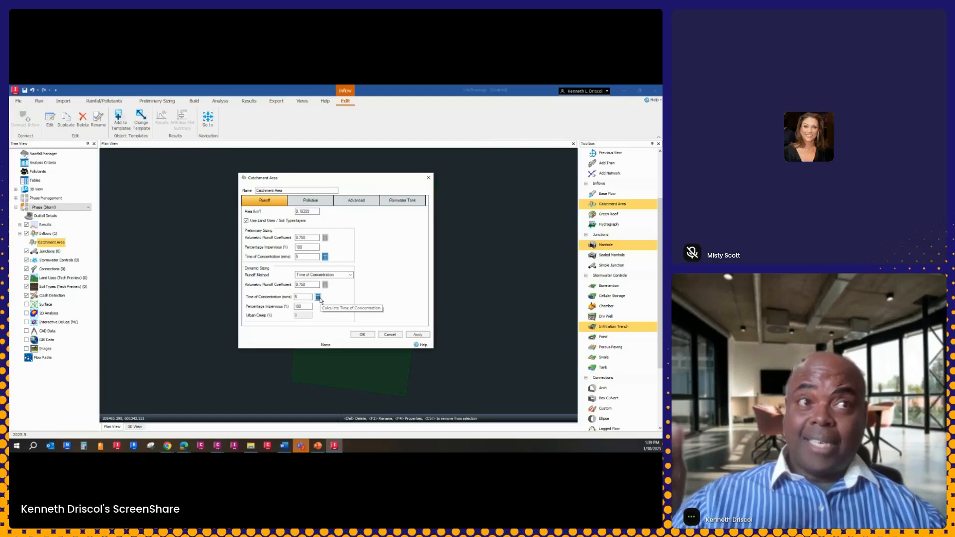
# Examine the catchment's dynamic sizing runoff methods and its pollution, advanced and rainwater tank settings, returning to the runoff settings
pyautogui.click(351, 275)
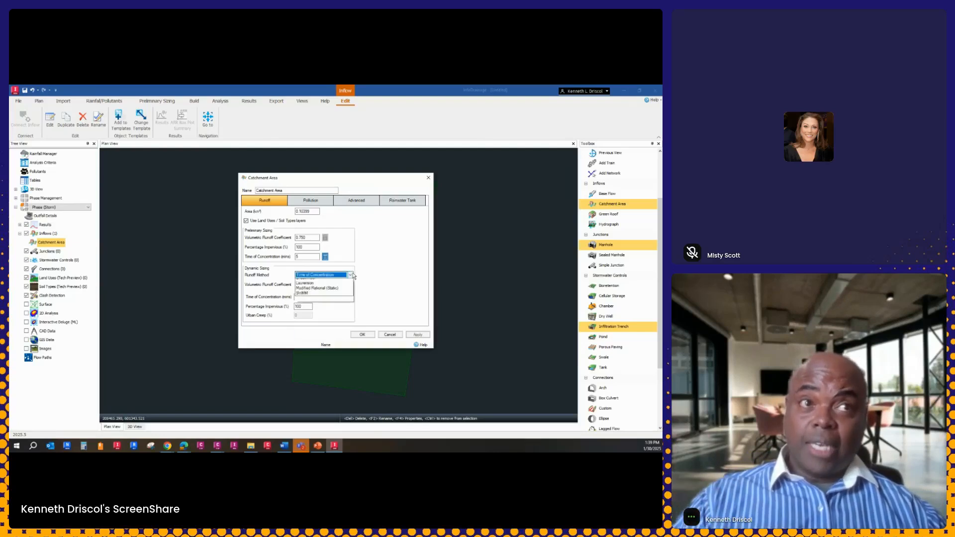
pyautogui.click(352, 275)
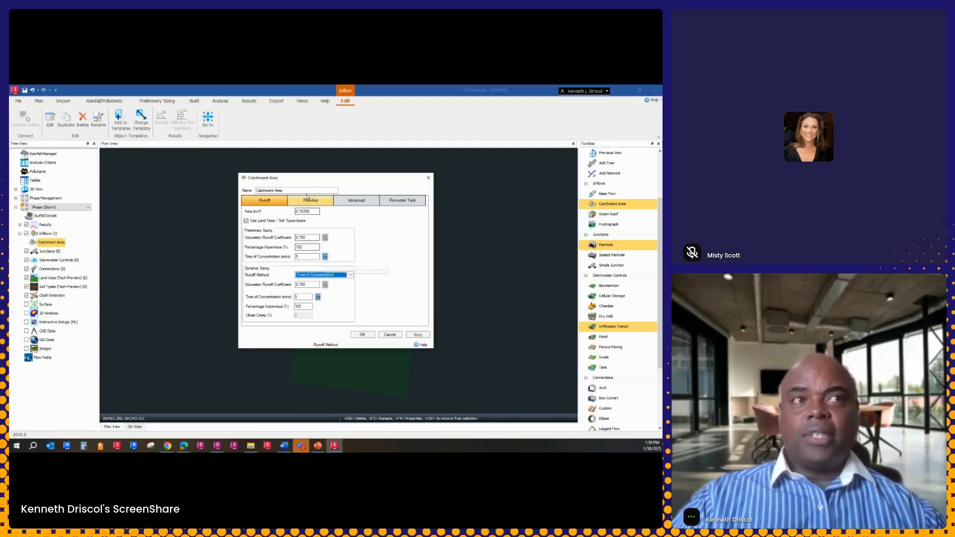
pyautogui.click(311, 202)
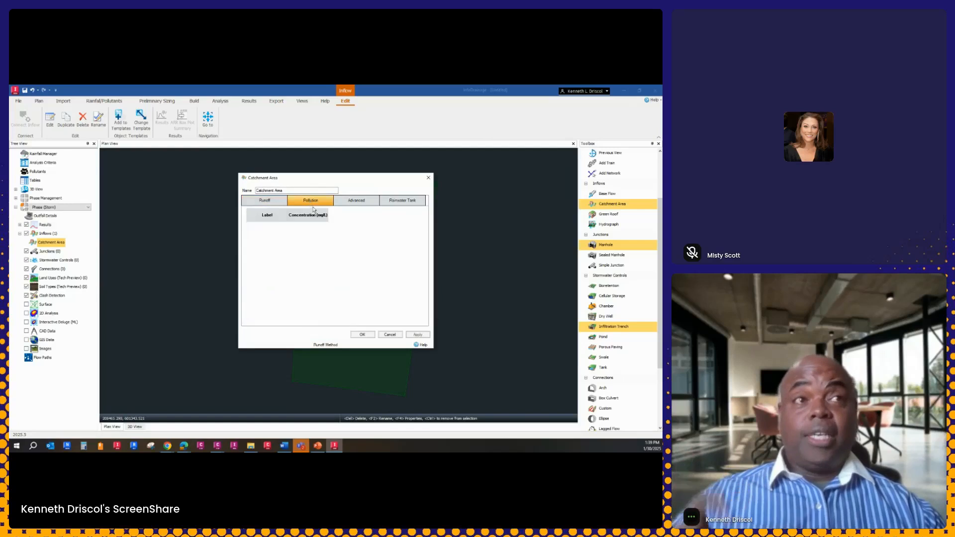
pyautogui.click(347, 204)
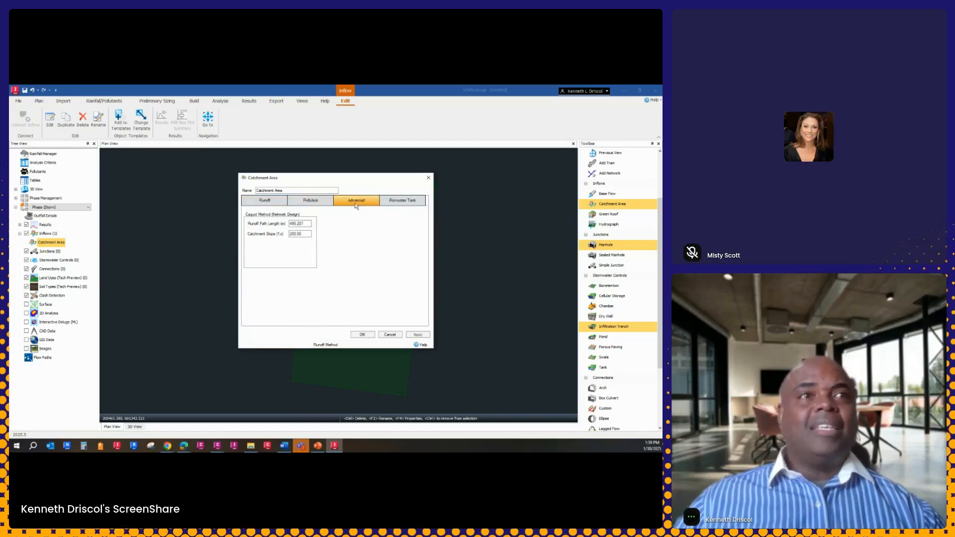
pyautogui.click(402, 202)
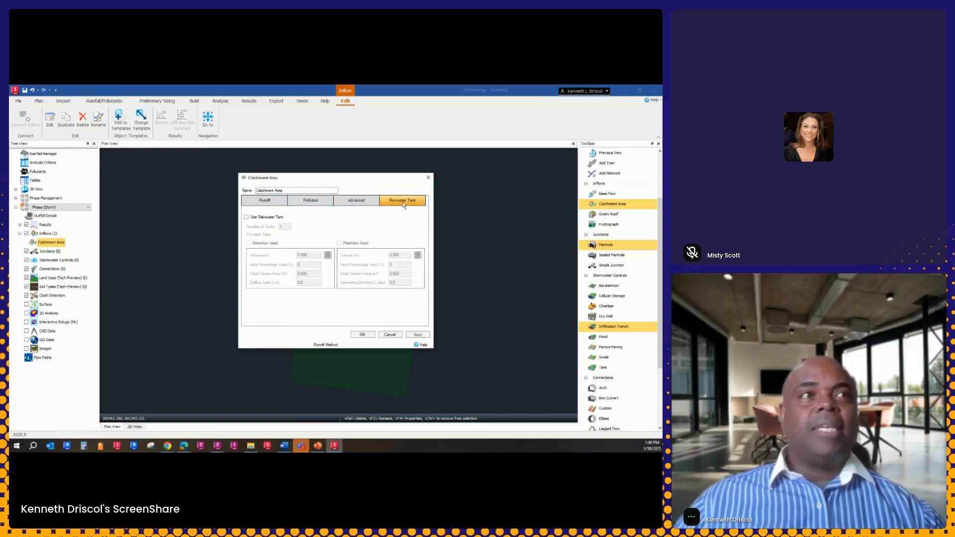
pyautogui.click(264, 203)
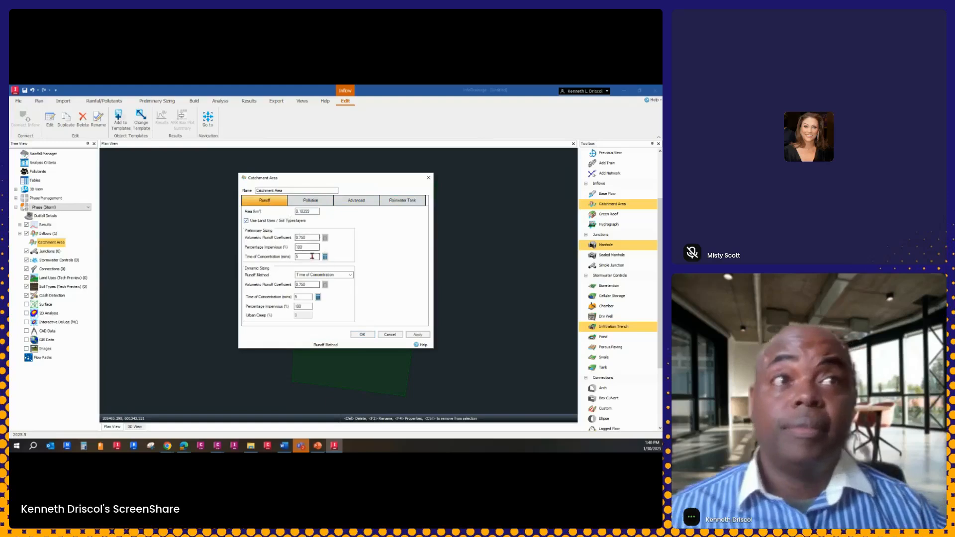
# Accept the catchment area's properties and clear its selection in the plan
pyautogui.click(362, 335)
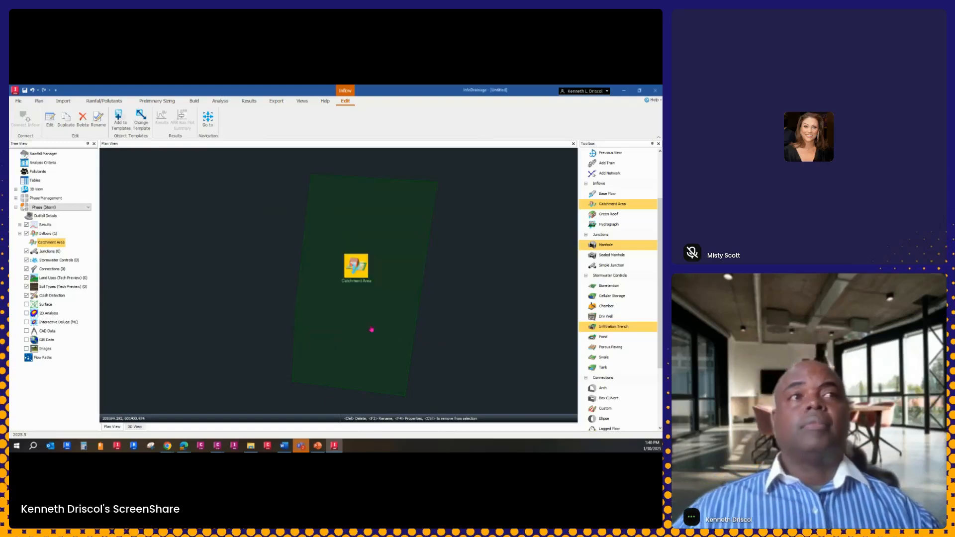
pyautogui.click(491, 324)
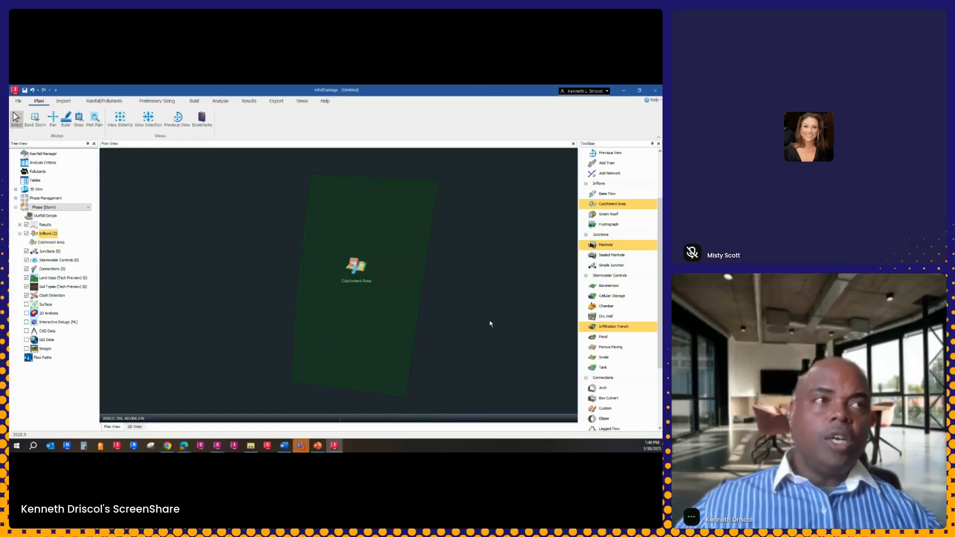
pyautogui.scroll(-1, 471, 335)
pyautogui.moveTo(473, 308); pyautogui.dragTo(437, 313, button='middle')
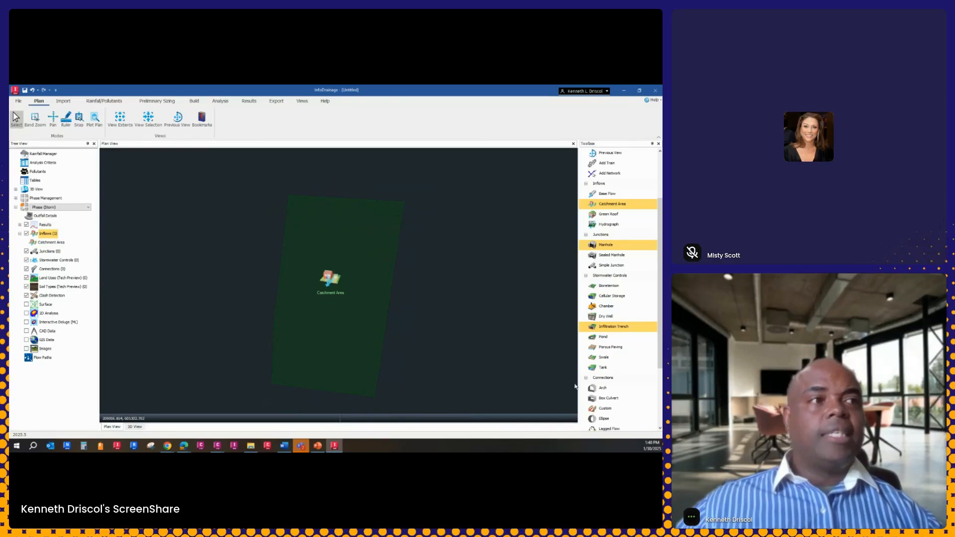
# Place a land use with a tall, slanted four-sided outline alongside the catchment area's left edge, then leave placement mode
pyautogui.scroll(-3, 627, 361)
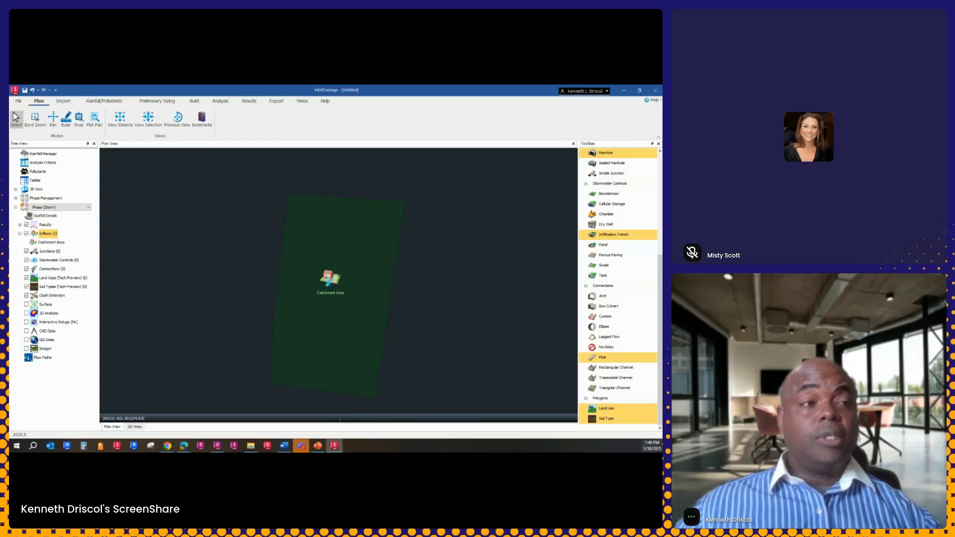
pyautogui.click(606, 410)
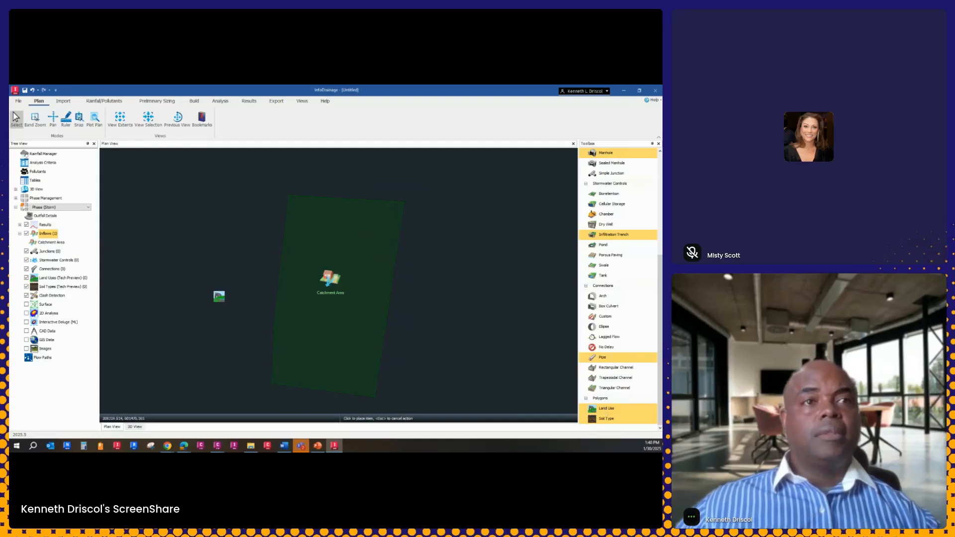
pyautogui.click(178, 390)
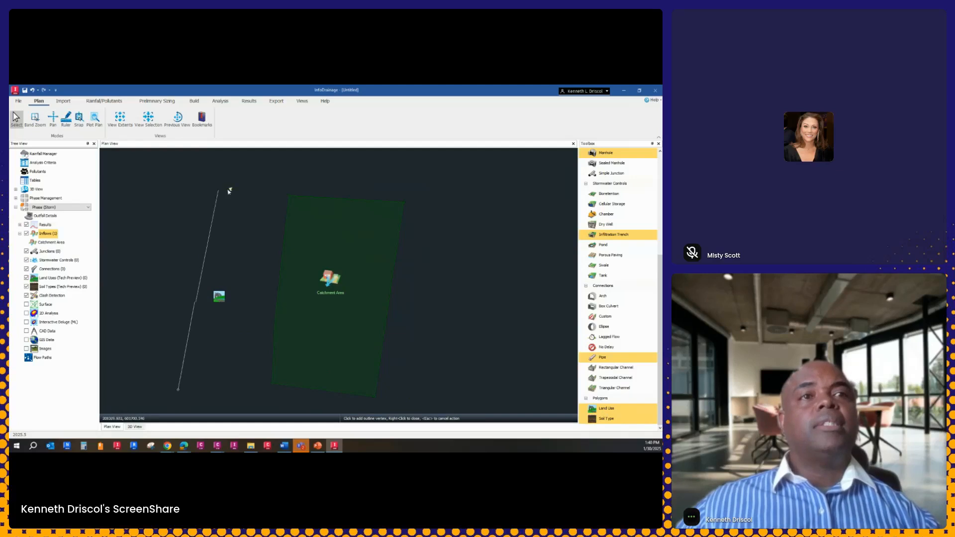
pyautogui.click(207, 184)
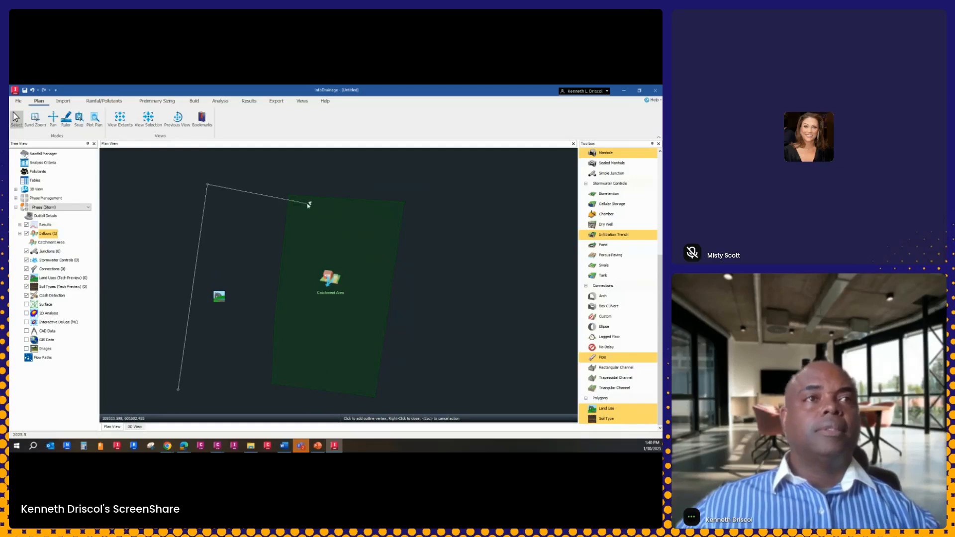
pyautogui.click(283, 194)
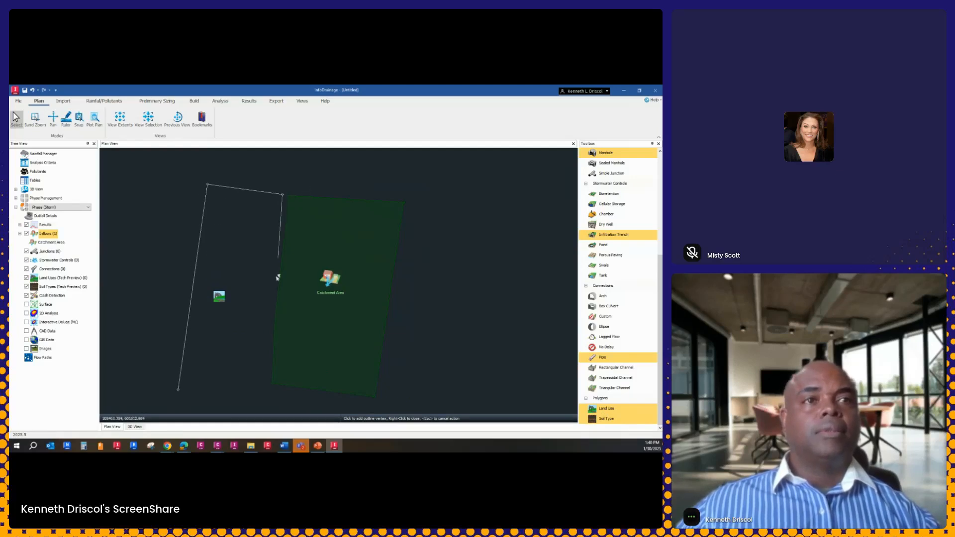
pyautogui.click(247, 394)
pyautogui.rightClick(244, 390)
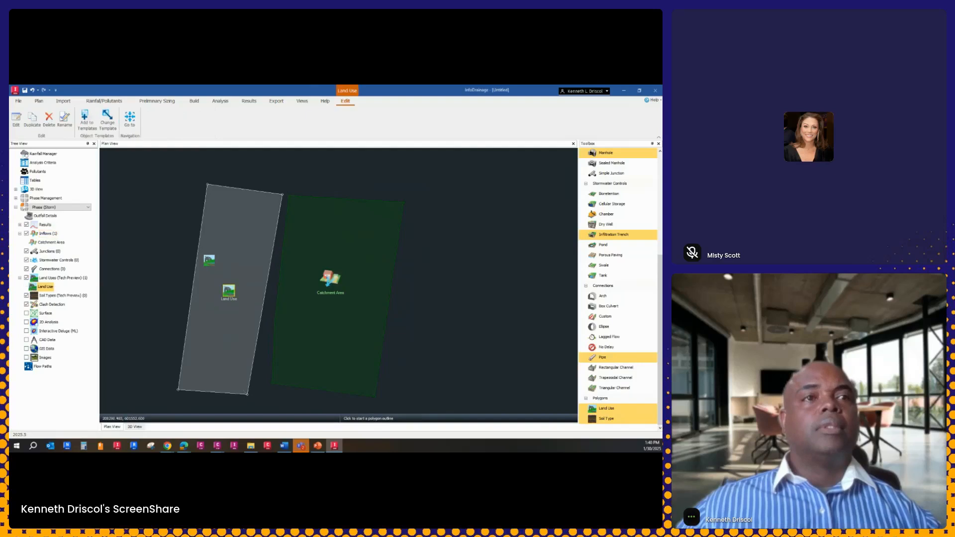
pyautogui.rightClick(522, 198)
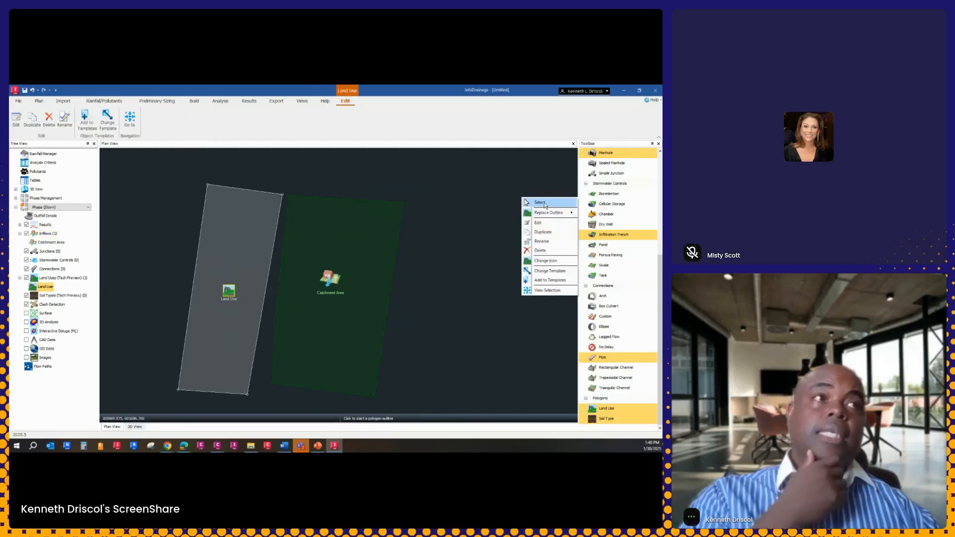
pyautogui.click(545, 204)
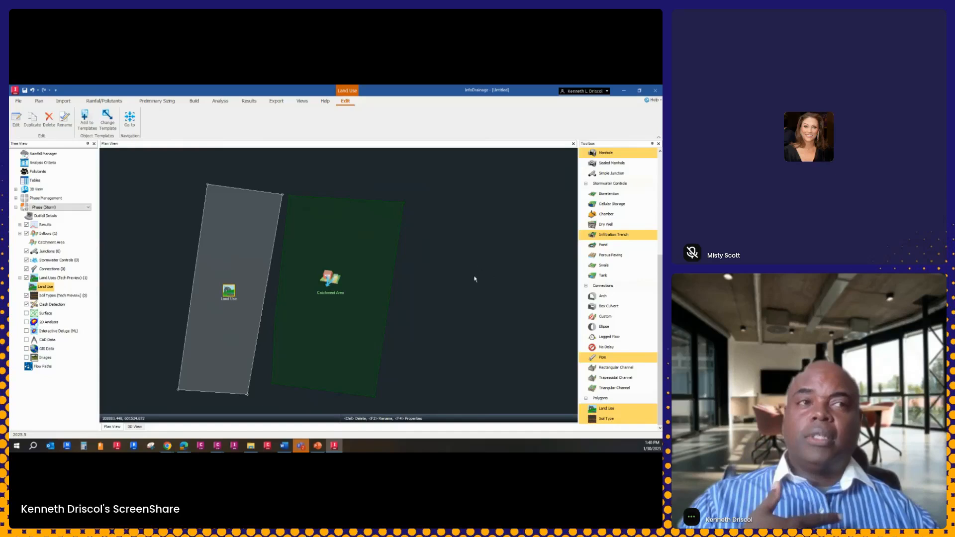
# In the land use table, set the Default entry to 86 percent impervious with cover type Urban Districts: Commercial
pyautogui.doubleClick(229, 291)
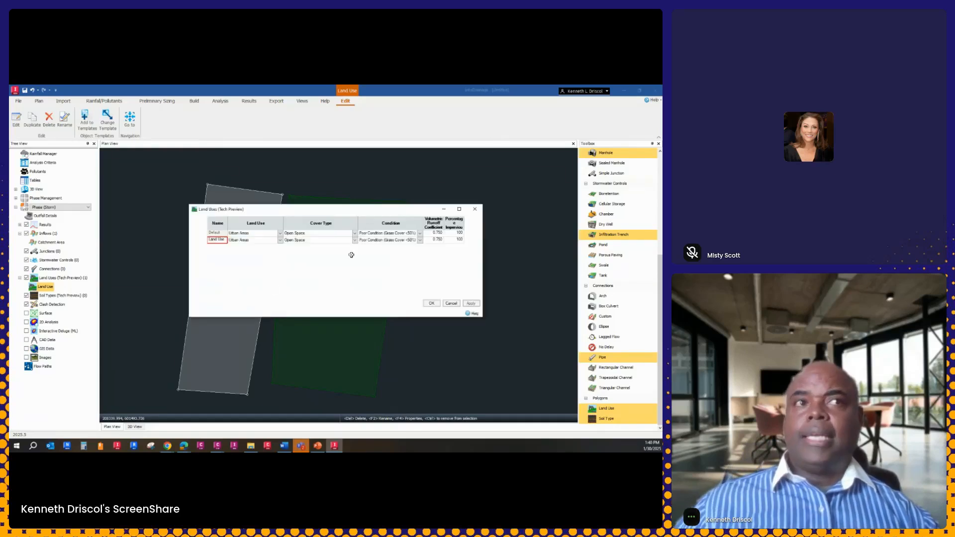
pyautogui.click(462, 232)
pyautogui.write('86')
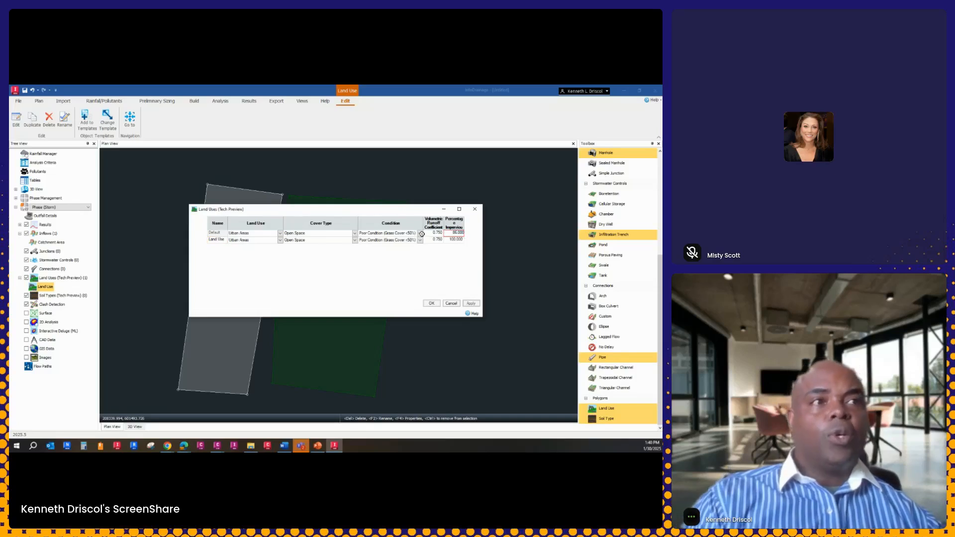
pyautogui.click(420, 234)
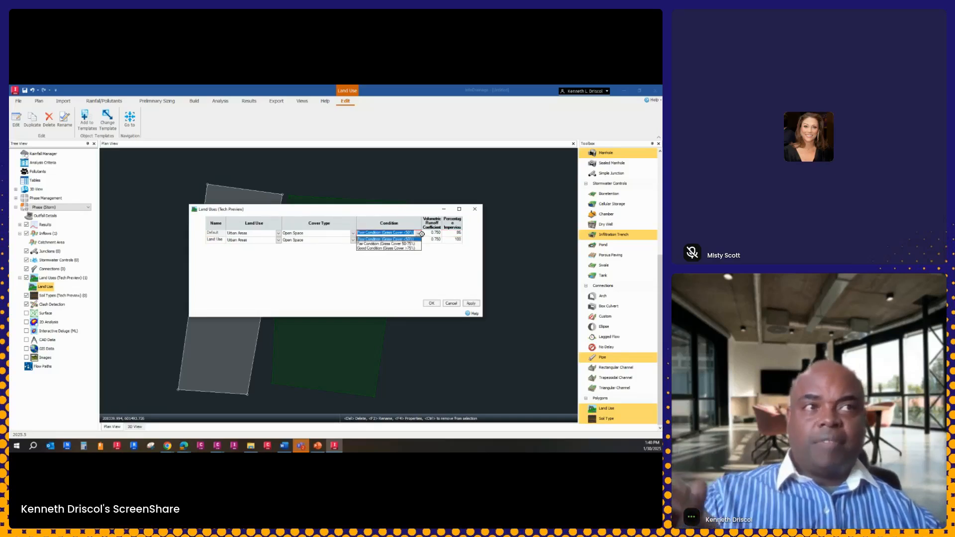
pyautogui.click(412, 211)
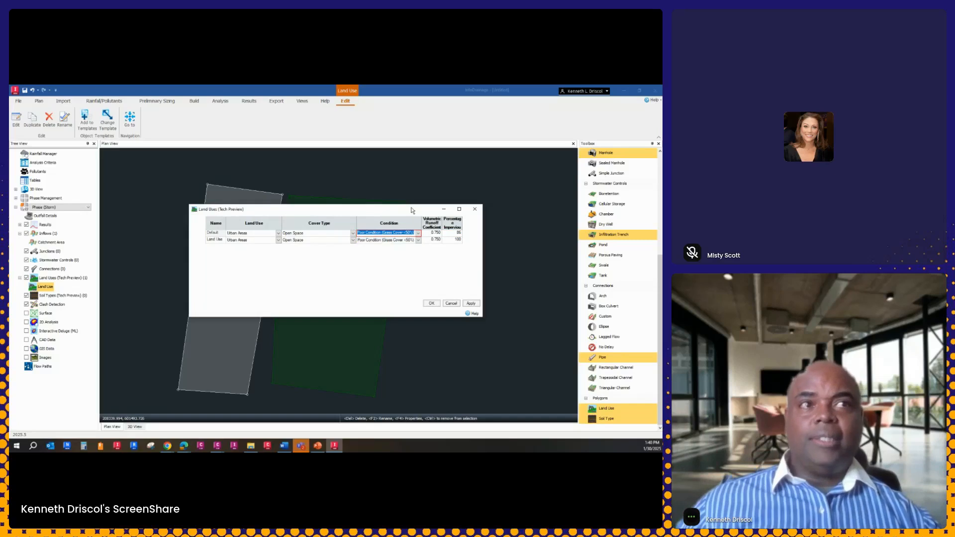
pyautogui.click(354, 233)
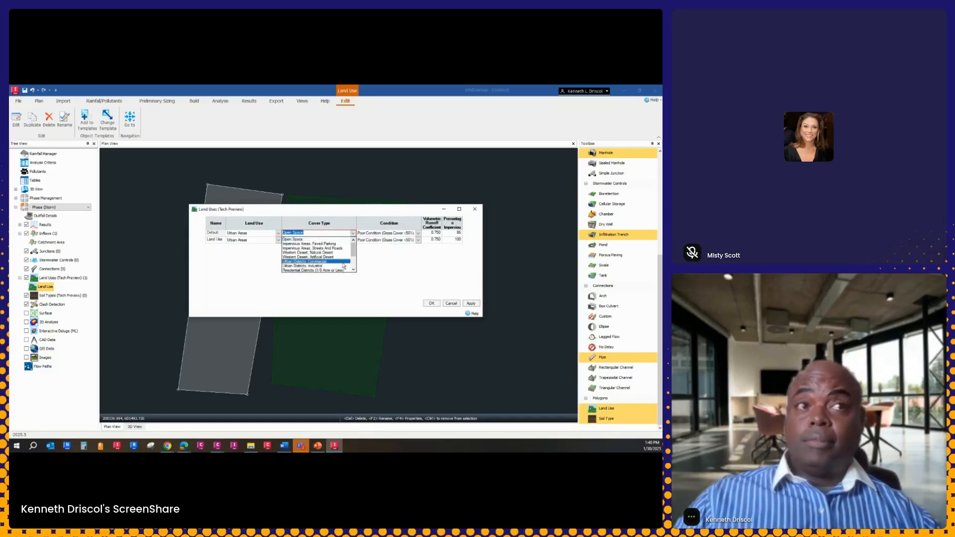
pyautogui.click(316, 262)
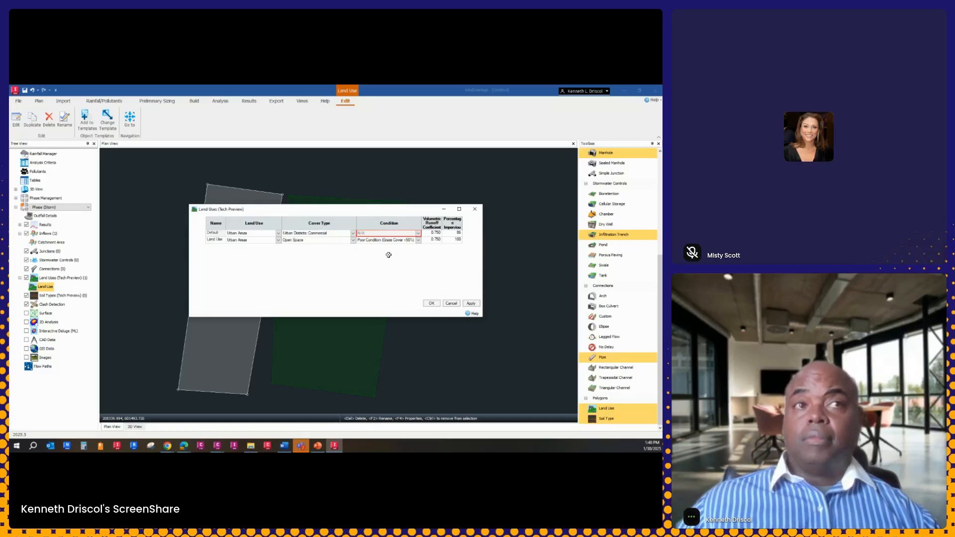
pyautogui.click(278, 233)
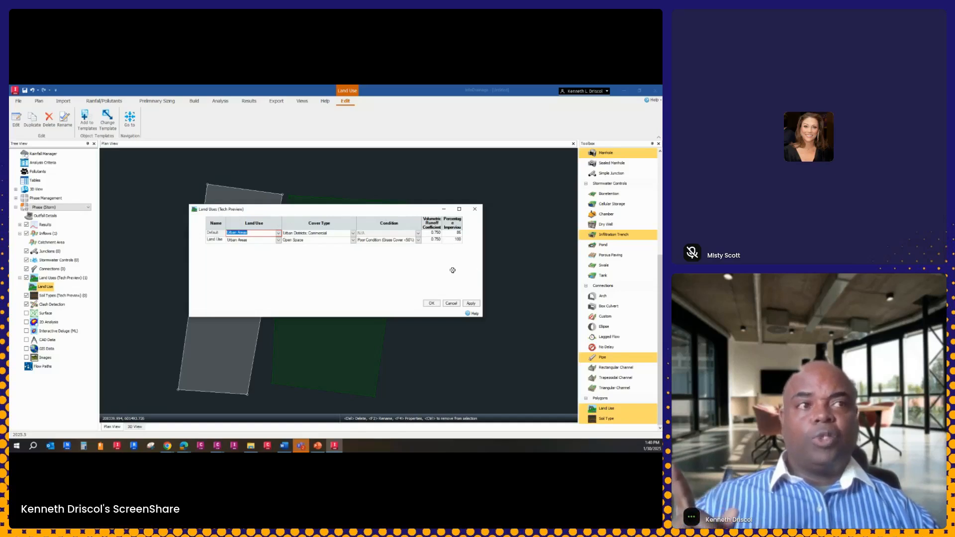
# Set the drawn land use's percentage impervious to 65 and accept the land use table
pyautogui.click(458, 240)
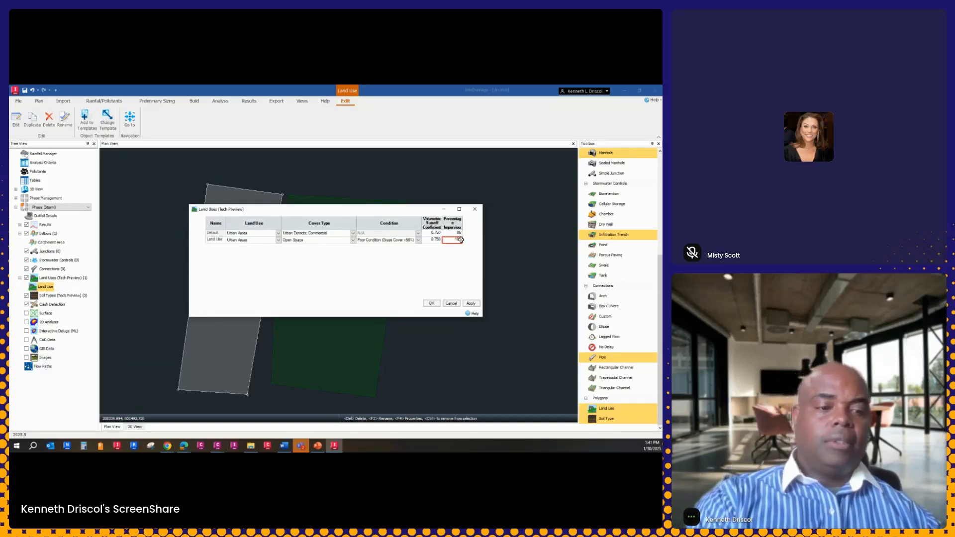
pyautogui.write('65')
pyautogui.press('Return')
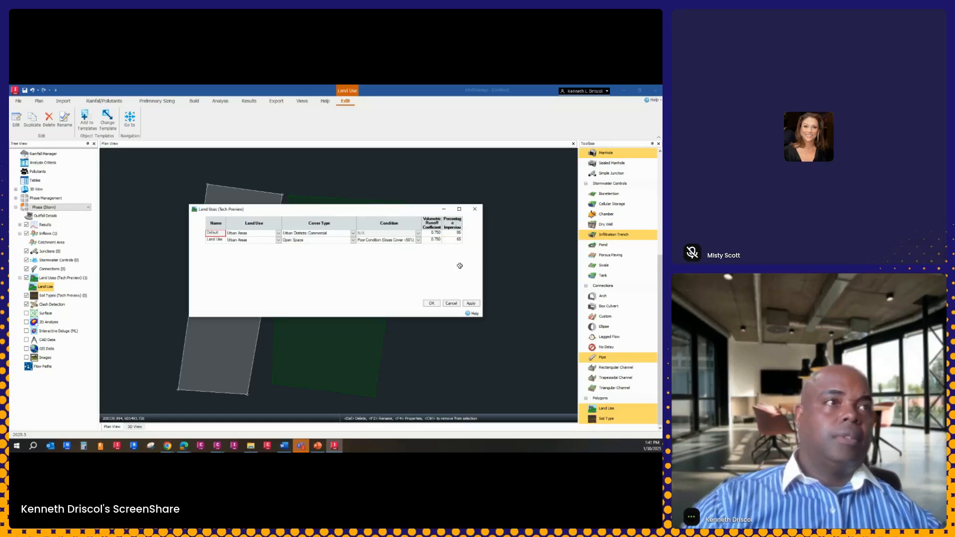
pyautogui.click(432, 304)
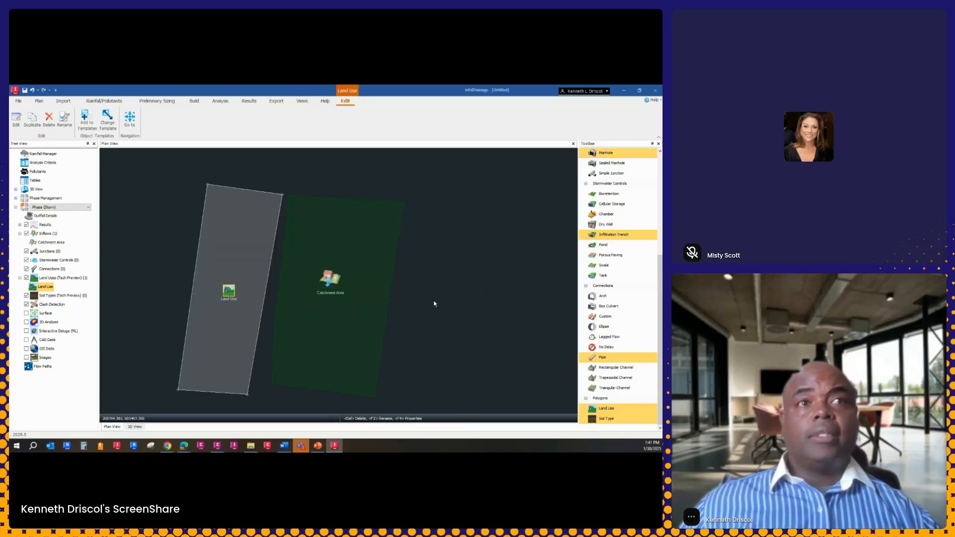
# Place a second land use over the catchment area, turning on snapping and outlining four corners alongside the first land use
pyautogui.click(608, 410)
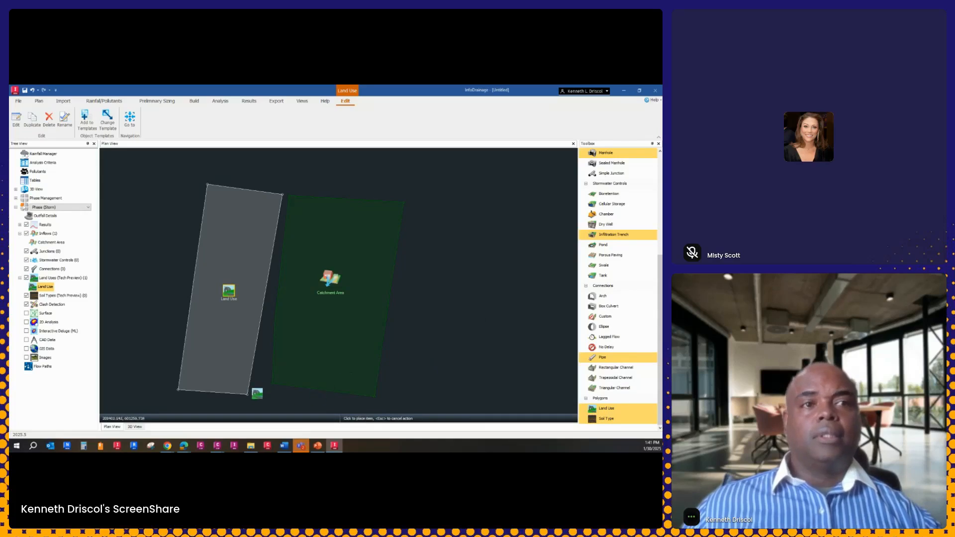
pyautogui.click(302, 307)
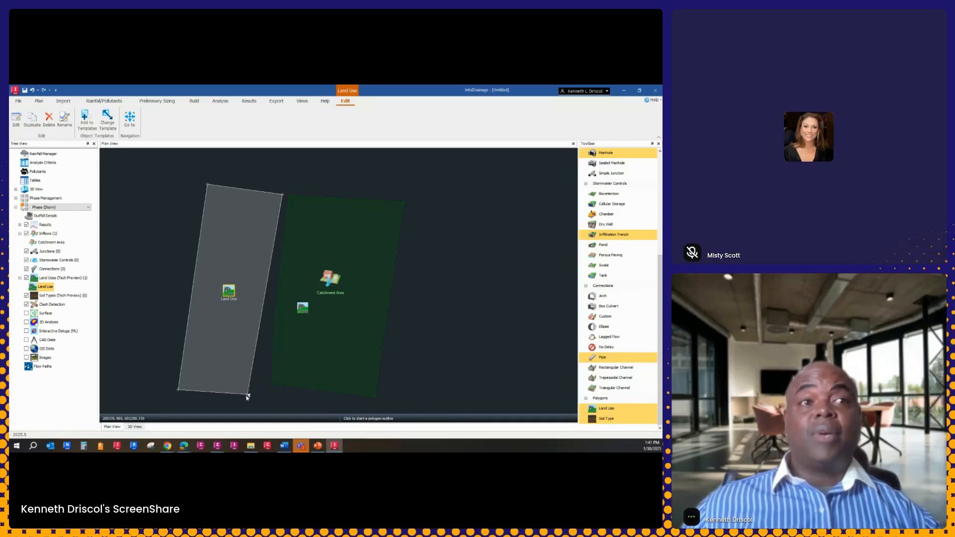
pyautogui.click(40, 101)
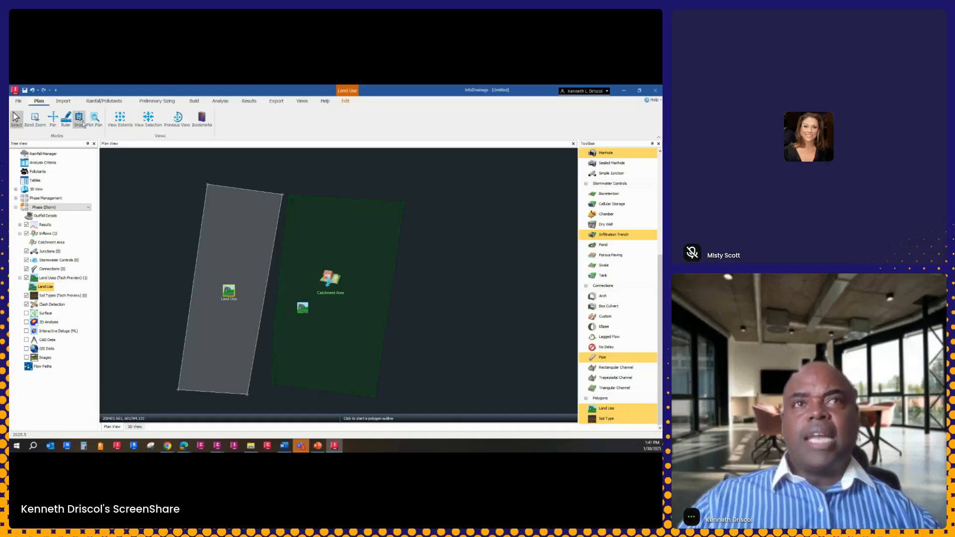
pyautogui.click(250, 394)
pyautogui.click(289, 194)
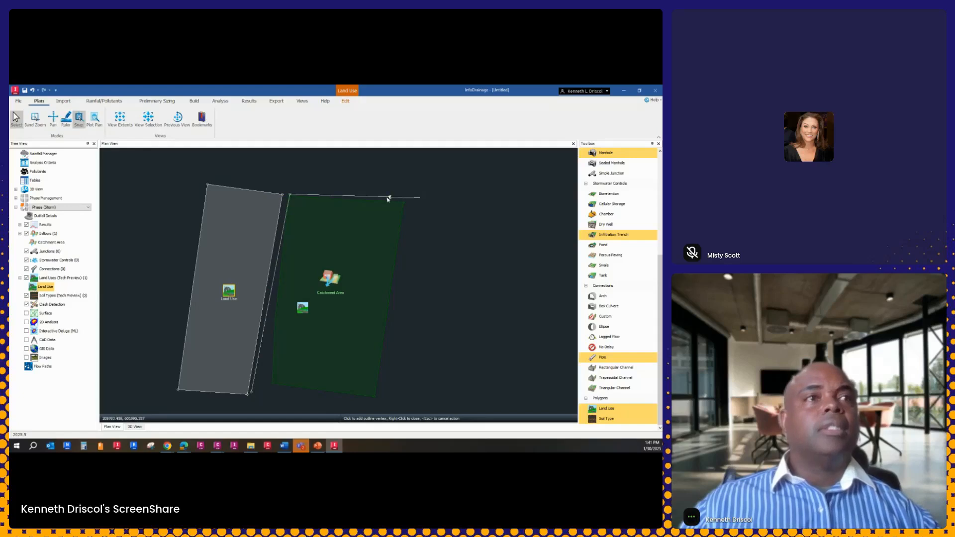
pyautogui.click(406, 198)
pyautogui.click(361, 406)
pyautogui.rightClick(305, 393)
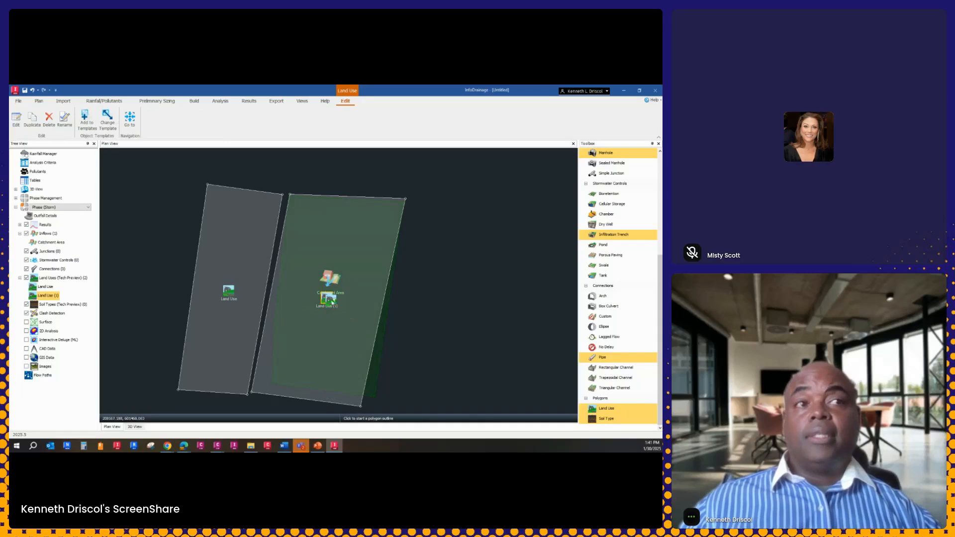
pyautogui.click(332, 304)
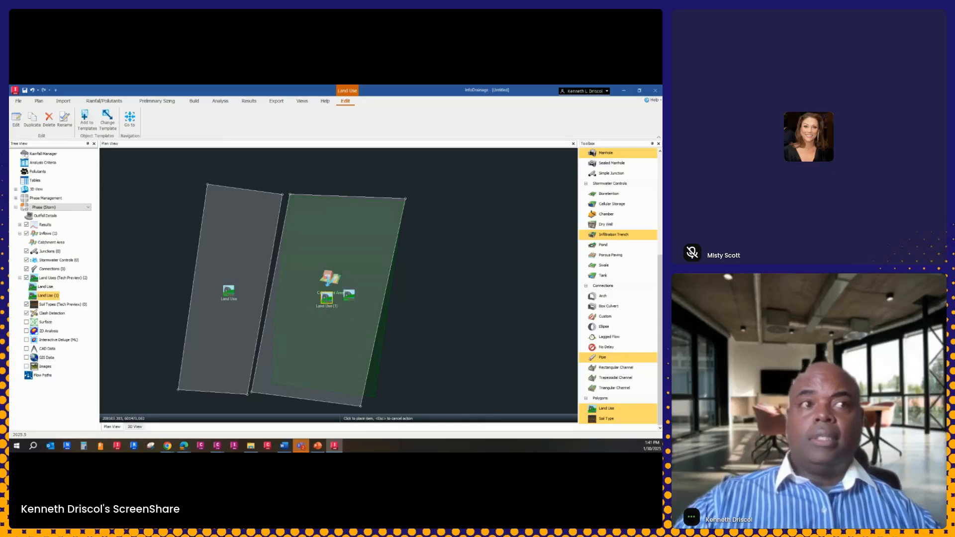
# Examine the second land use's entry in the land use table, then close it and clear the selection
pyautogui.doubleClick(330, 305)
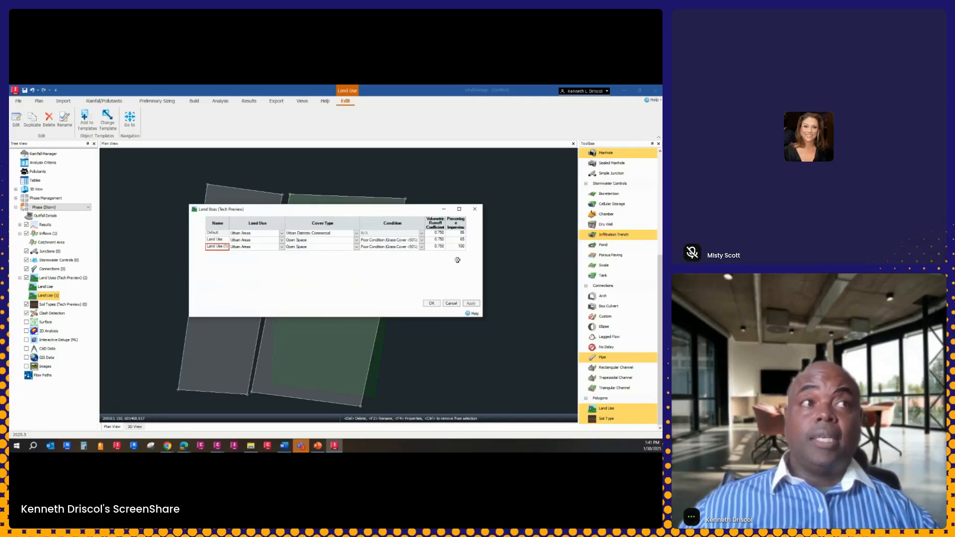
pyautogui.click(431, 304)
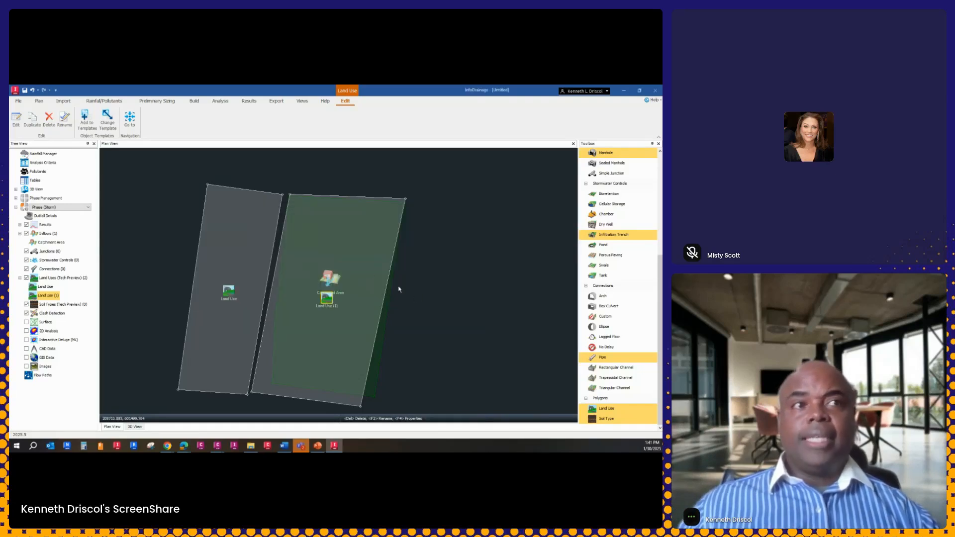
pyautogui.rightClick(422, 292)
pyautogui.click(458, 272)
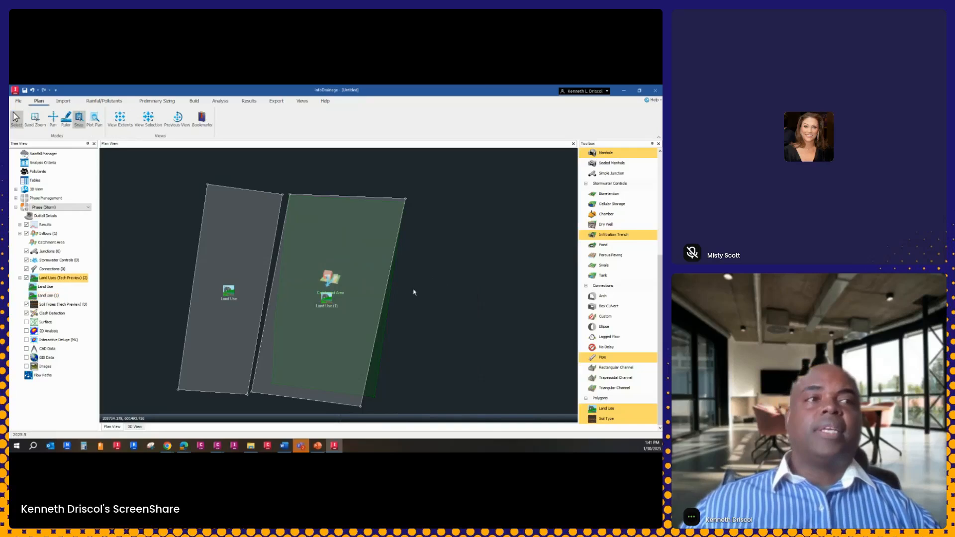
# Move the catchment area clear of both land uses and open its properties, keeping the dialog off the shapes
pyautogui.moveTo(330, 277); pyautogui.dragTo(479, 275)
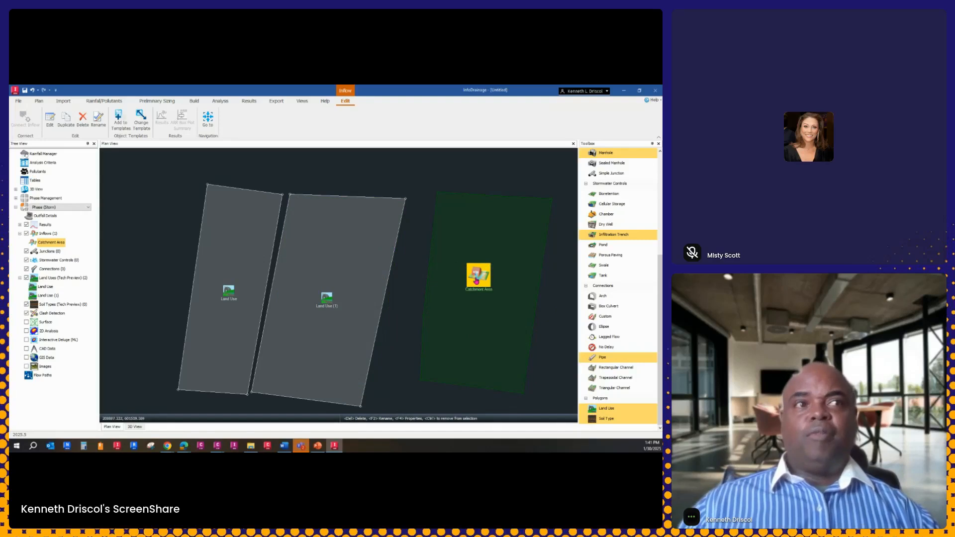
pyautogui.doubleClick(476, 277)
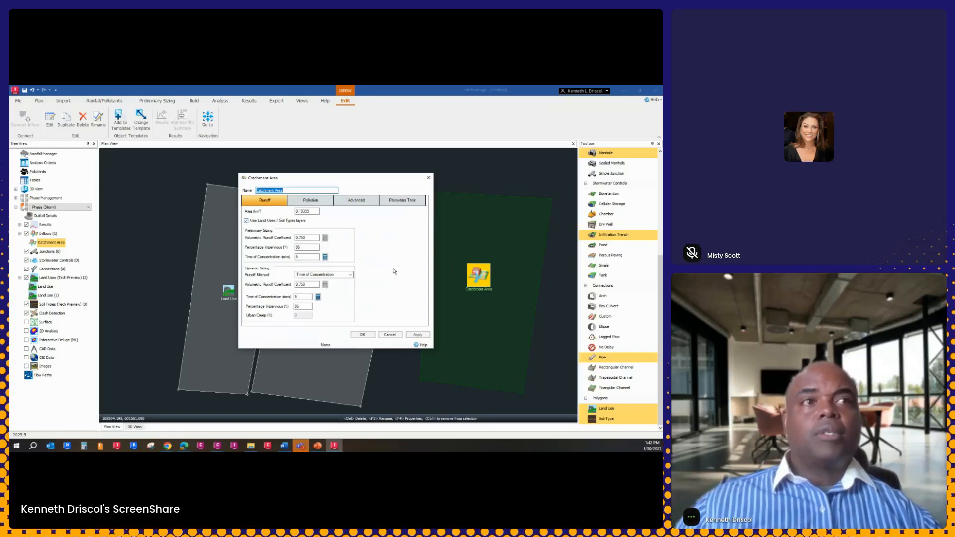
pyautogui.moveTo(351, 181); pyautogui.dragTo(147, 115)
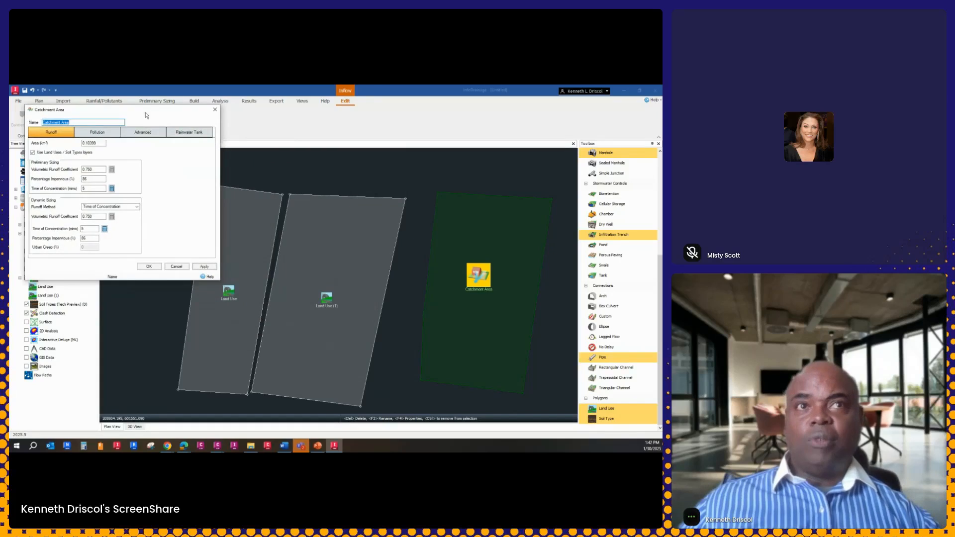
# With its properties open, move the catchment area across both land uses, then mostly over the second one
pyautogui.moveTo(468, 277); pyautogui.dragTo(282, 278)
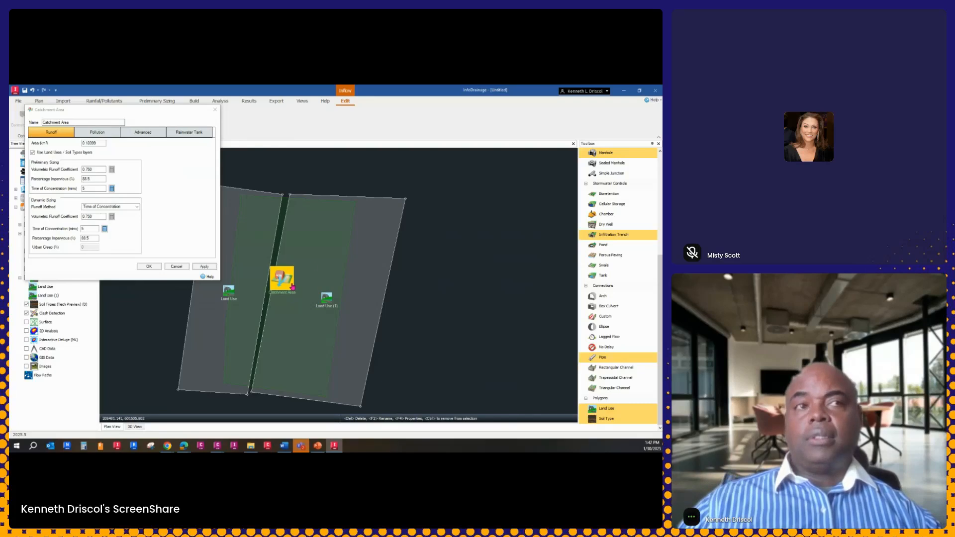
pyautogui.moveTo(287, 280); pyautogui.dragTo(333, 284)
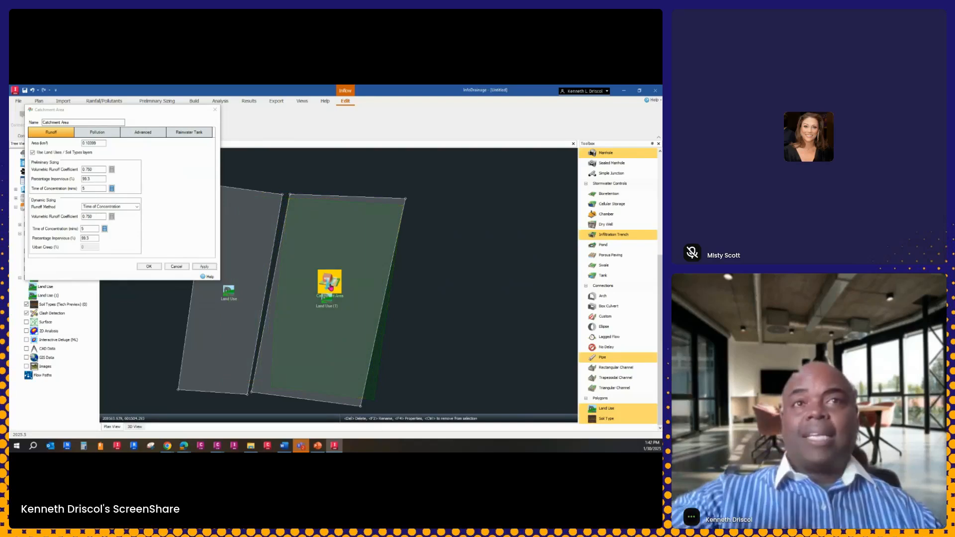
# Move the catchment area back so it straddles both land uses, and close its properties
pyautogui.moveTo(330, 288); pyautogui.dragTo(273, 278)
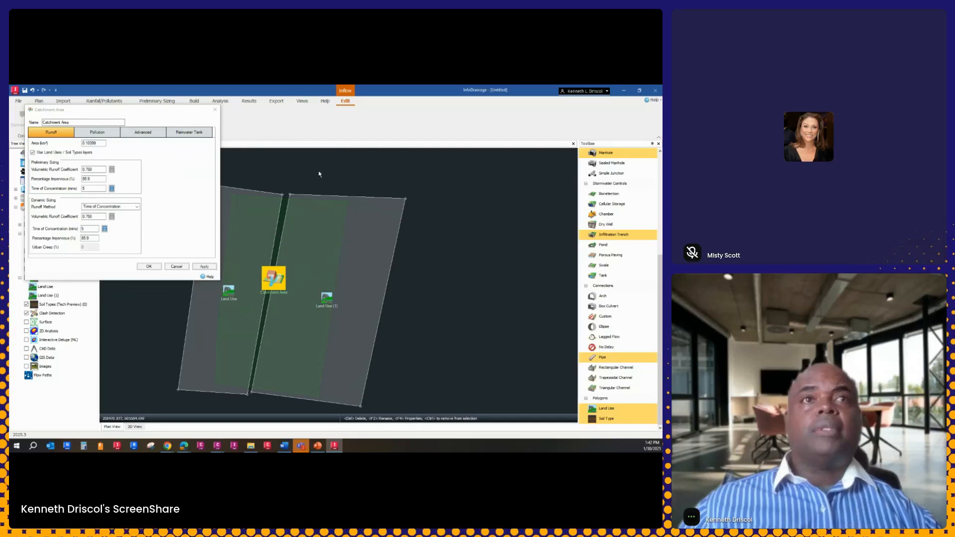
pyautogui.click(178, 266)
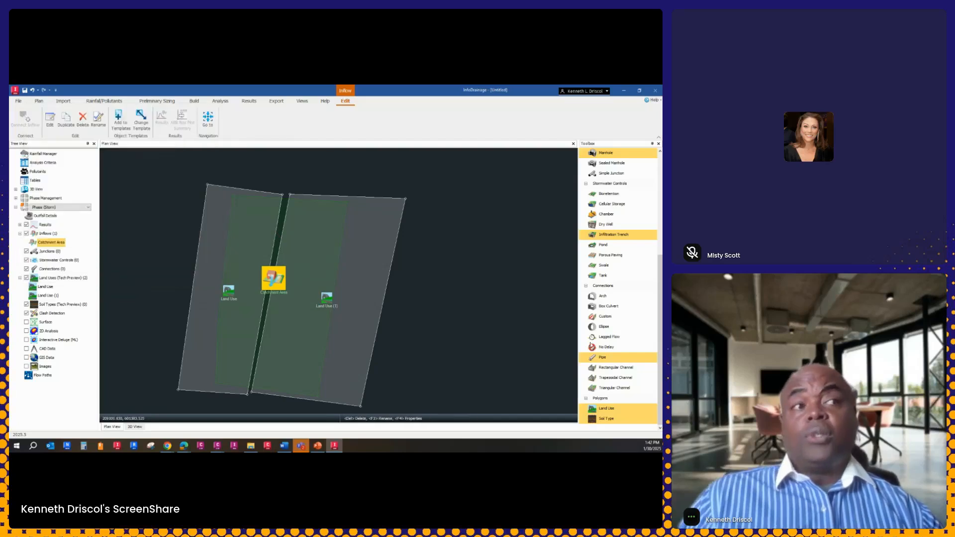
# Place a soil type and outline its polygon over the middle of the plan, mostly covering the second land use
pyautogui.click(612, 420)
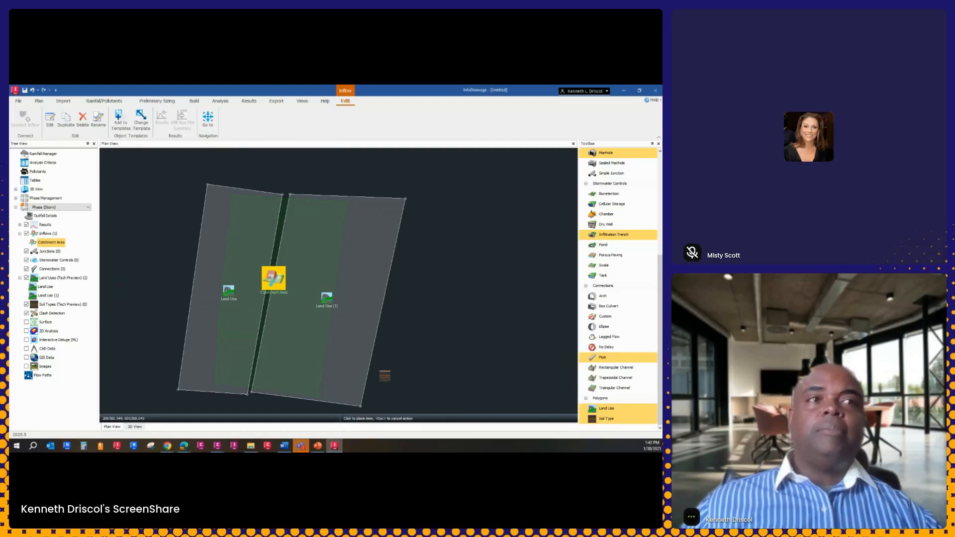
pyautogui.click(261, 371)
pyautogui.click(291, 216)
pyautogui.click(373, 230)
pyautogui.click(335, 373)
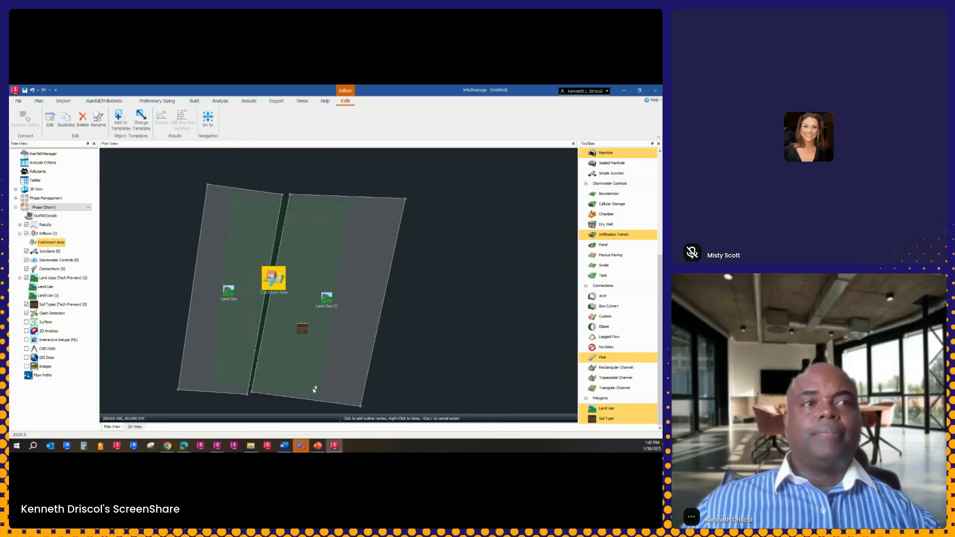
pyautogui.rightClick(319, 378)
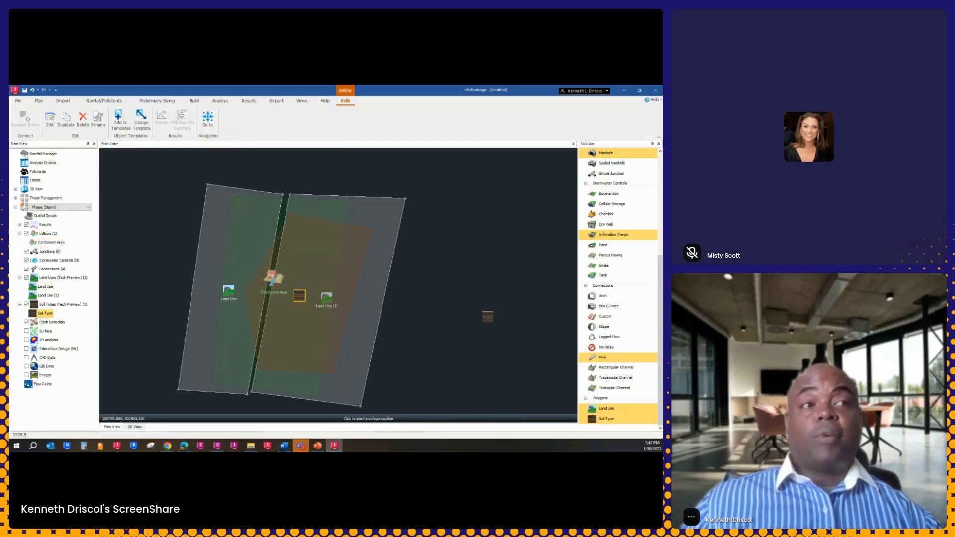
pyautogui.rightClick(513, 304)
# Set the new soil type's soil group to B and review the catchment area's runoff settings
pyautogui.click(521, 310)
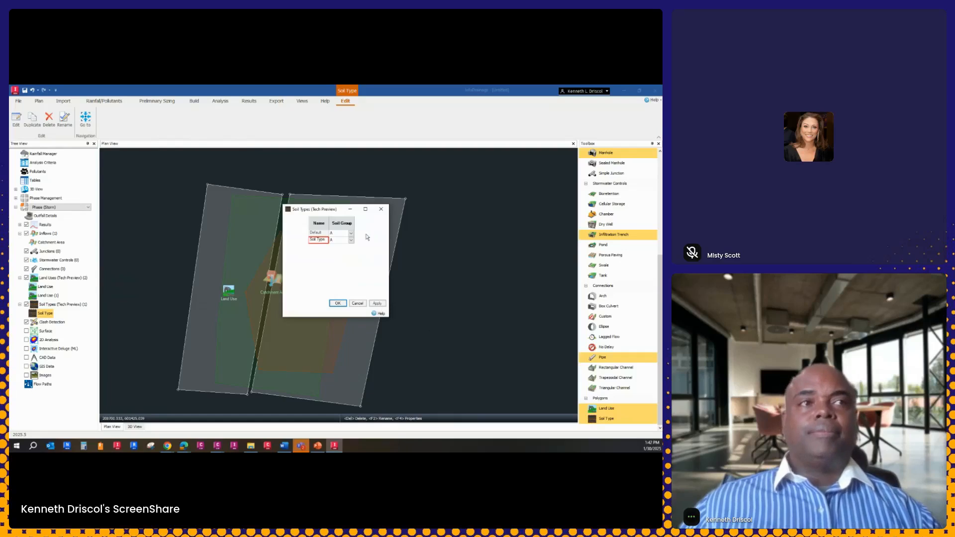
pyautogui.click(351, 240)
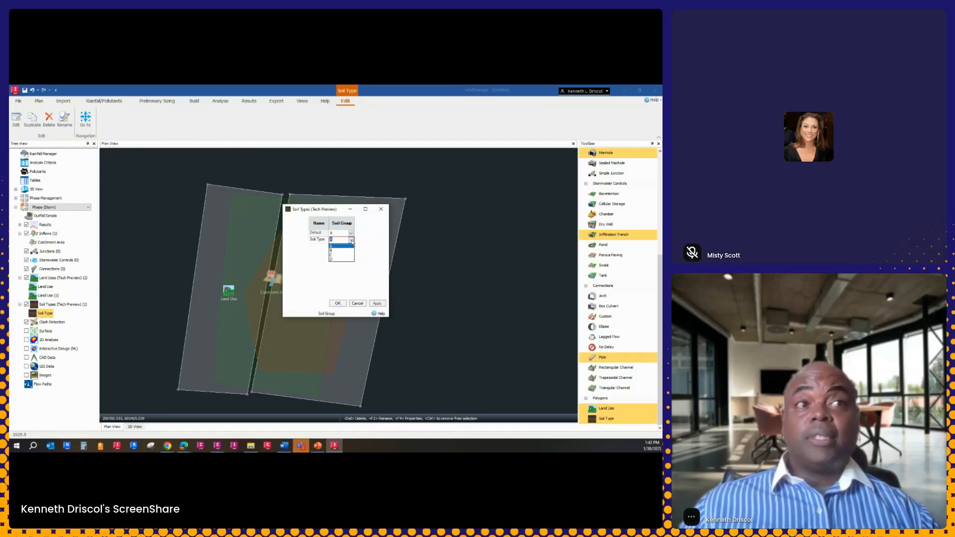
pyautogui.click(339, 250)
pyautogui.click(338, 303)
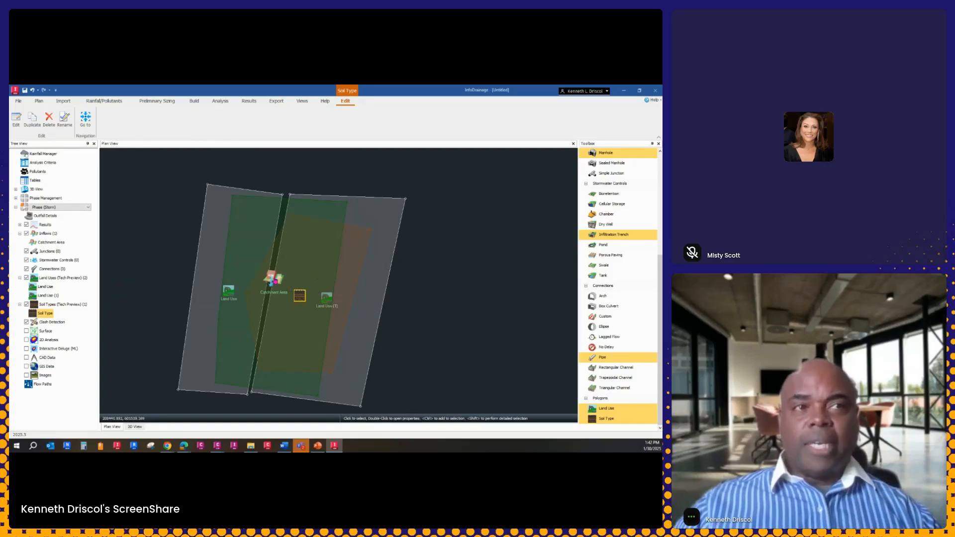
pyautogui.doubleClick(271, 280)
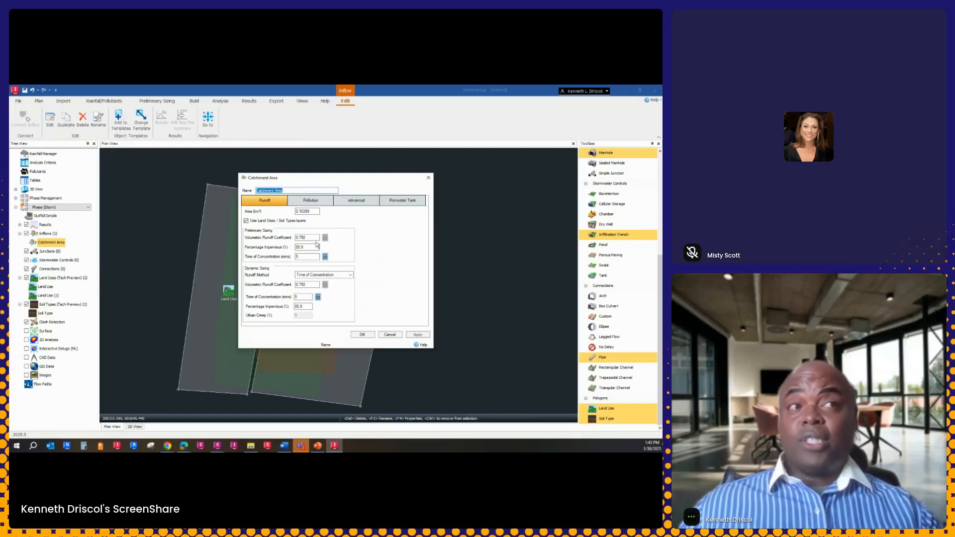
pyautogui.click(428, 177)
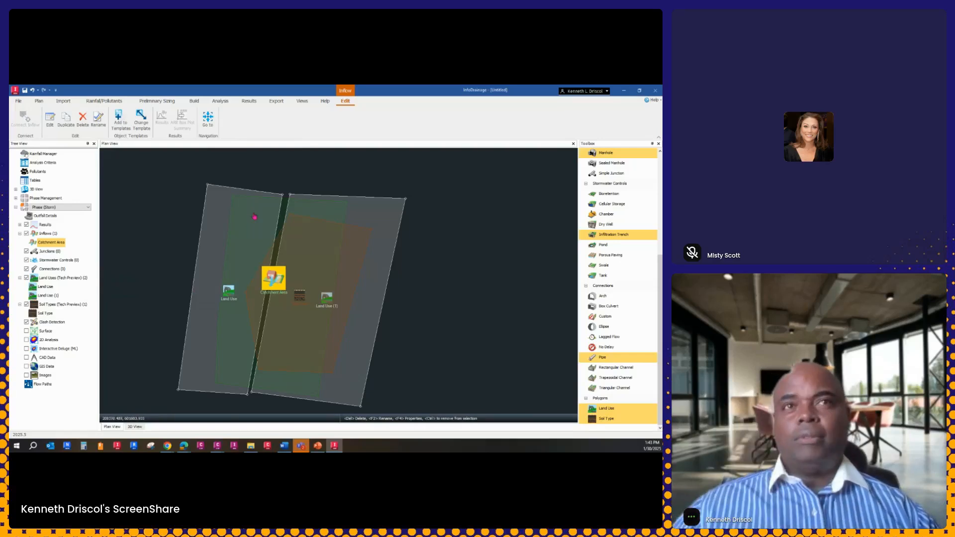
# Delete the catchment area, both land uses and the soil type from the plan
pyautogui.click(81, 120)
pyautogui.moveTo(437, 174); pyautogui.dragTo(148, 418)
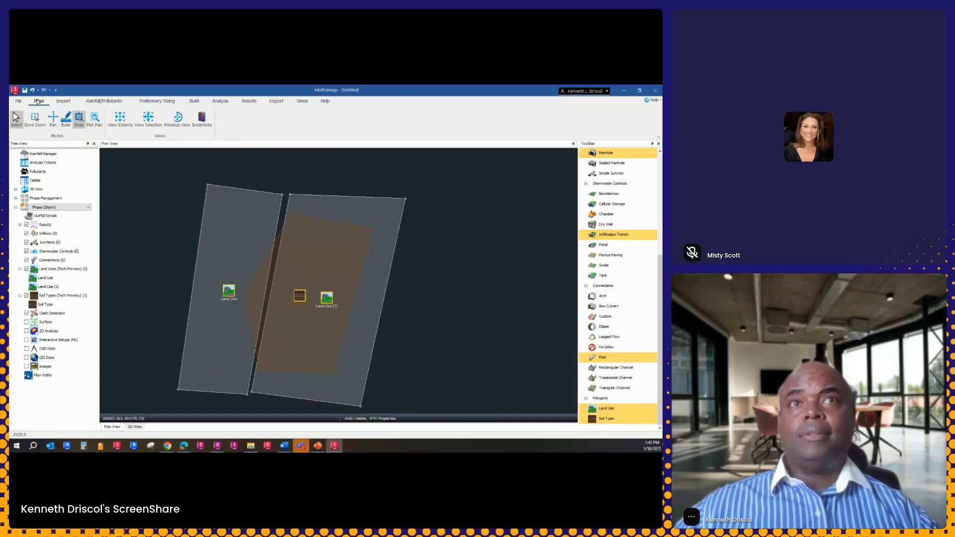
pyautogui.click(97, 103)
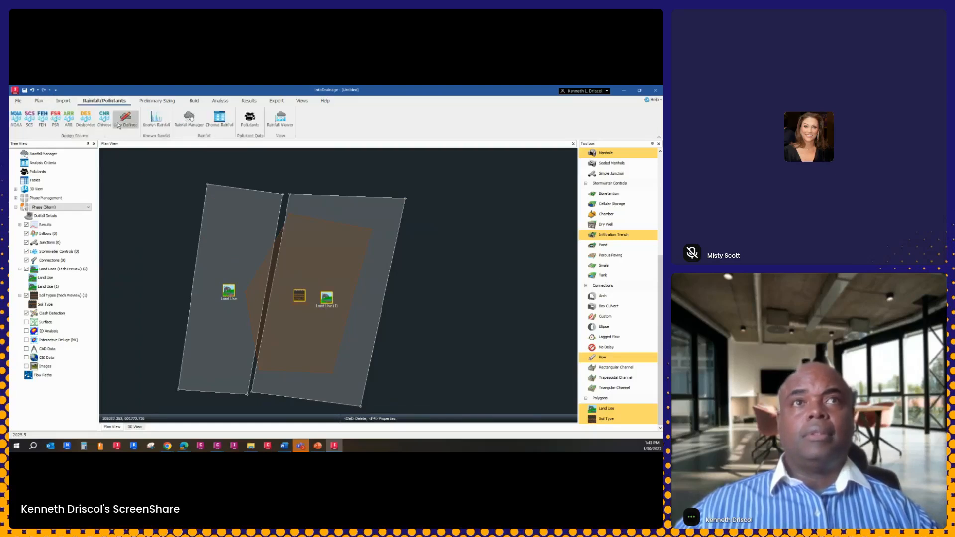
pyautogui.click(236, 292)
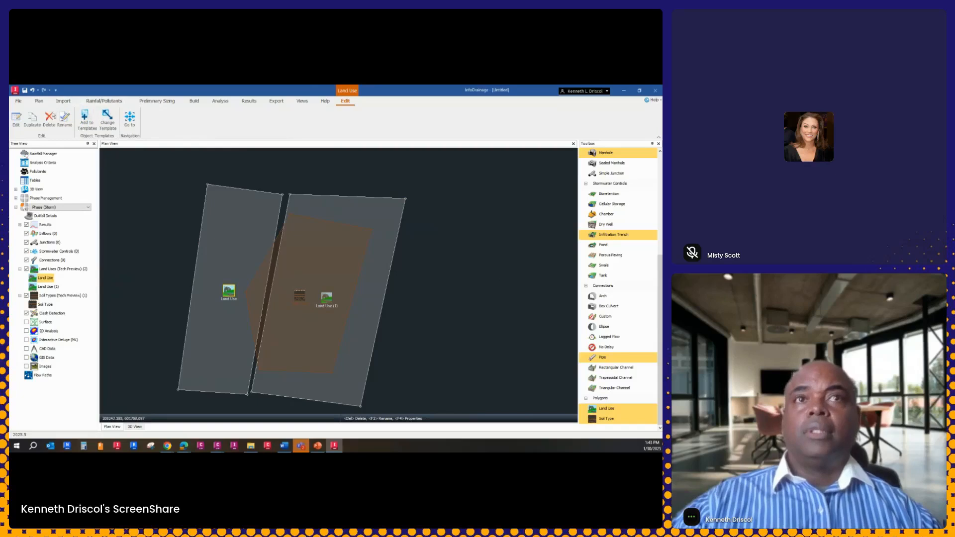
pyautogui.press('Delete')
pyautogui.click(309, 301)
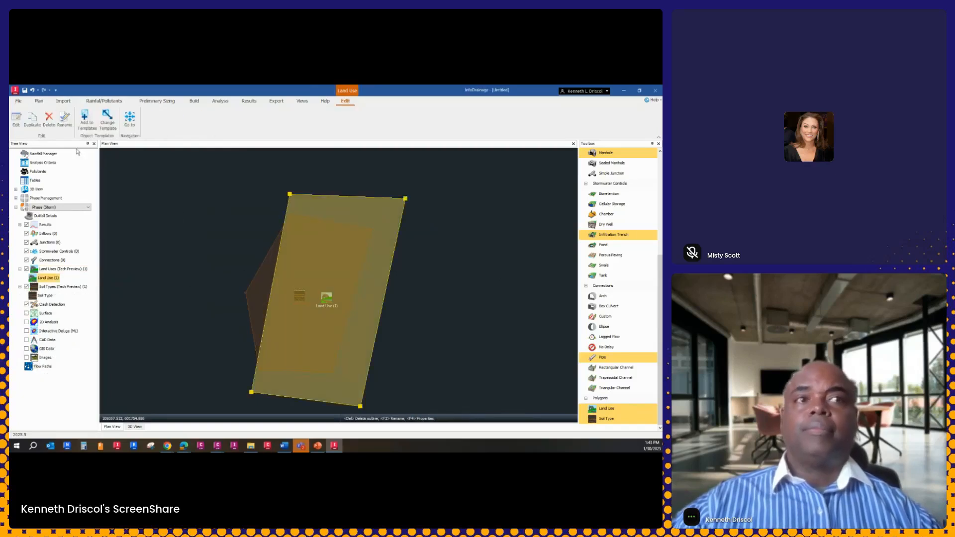
pyautogui.press('Delete')
pyautogui.click(299, 297)
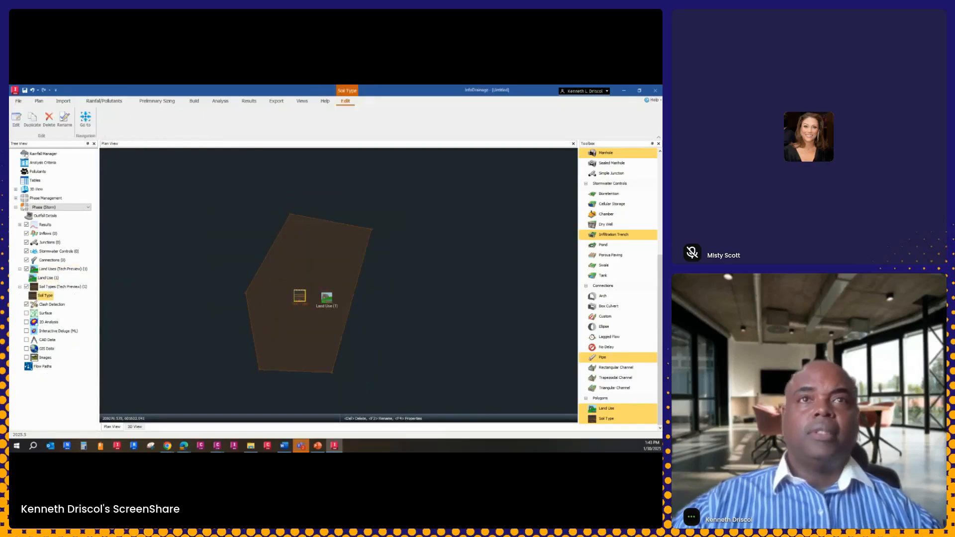
pyautogui.click(48, 120)
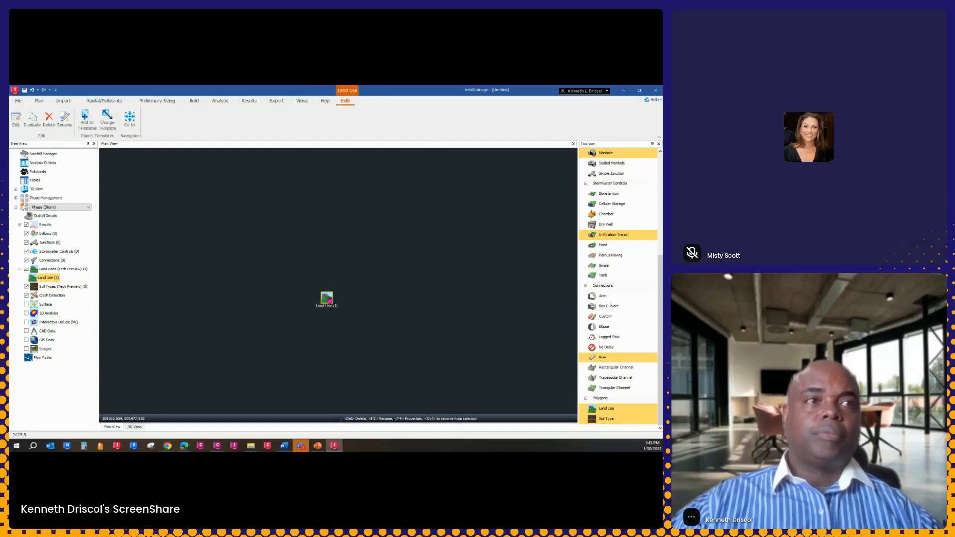
pyautogui.click(49, 121)
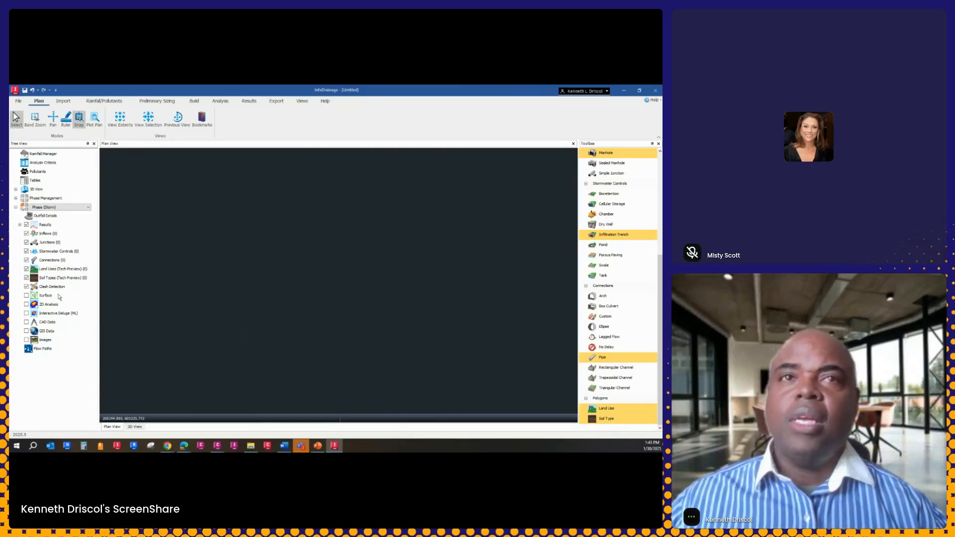
# Import inflows from the CAD file Inflow Areas_Developed.dwg in the Data folder, using the Catchment Area template
pyautogui.rightClick(49, 236)
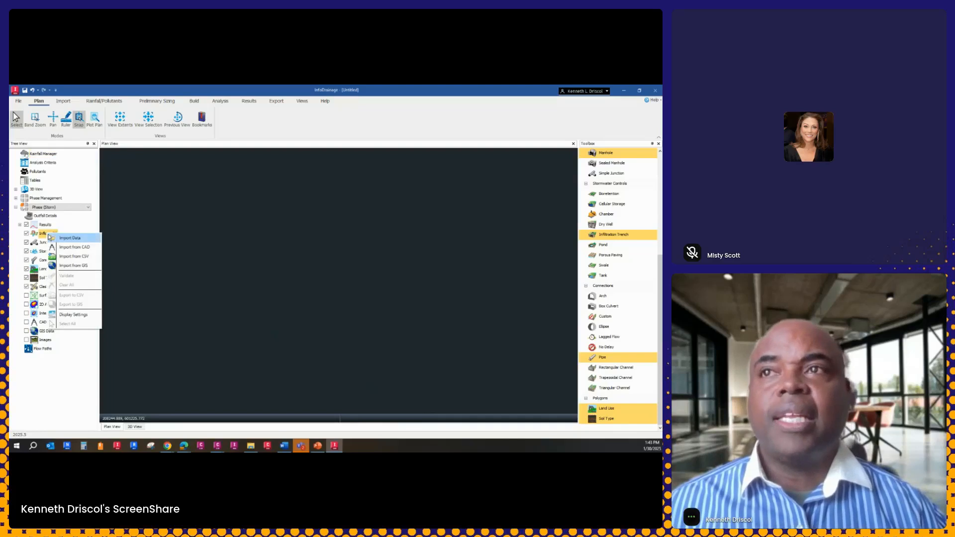
pyautogui.click(74, 247)
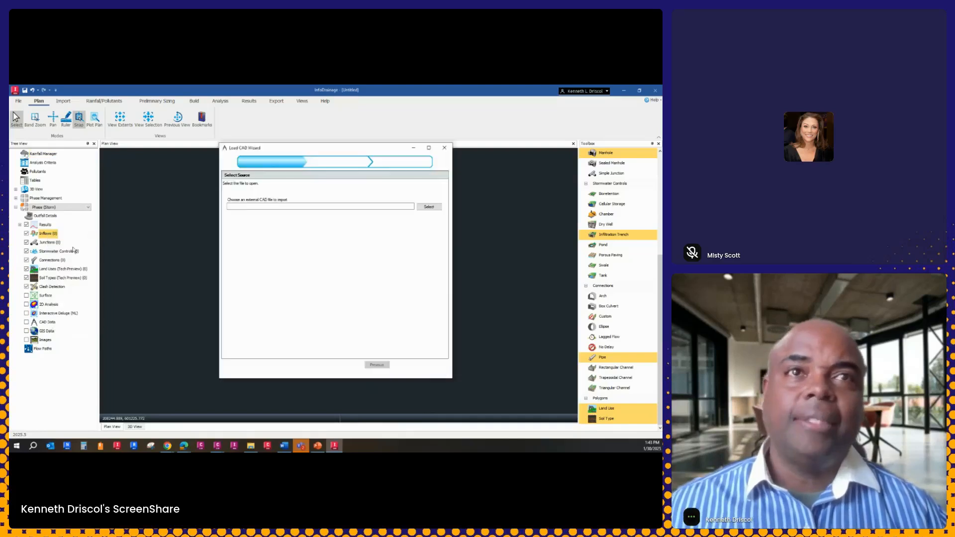
pyautogui.click(429, 206)
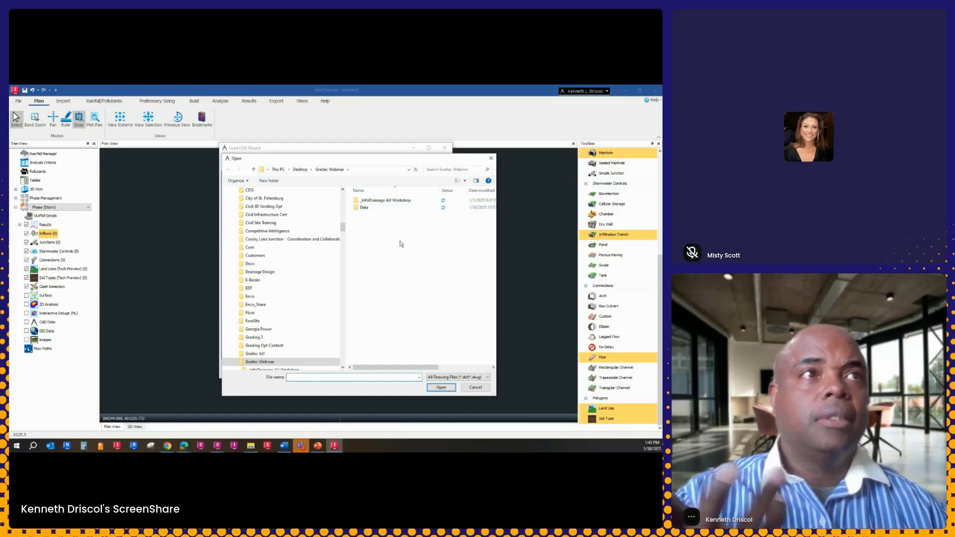
pyautogui.doubleClick(364, 207)
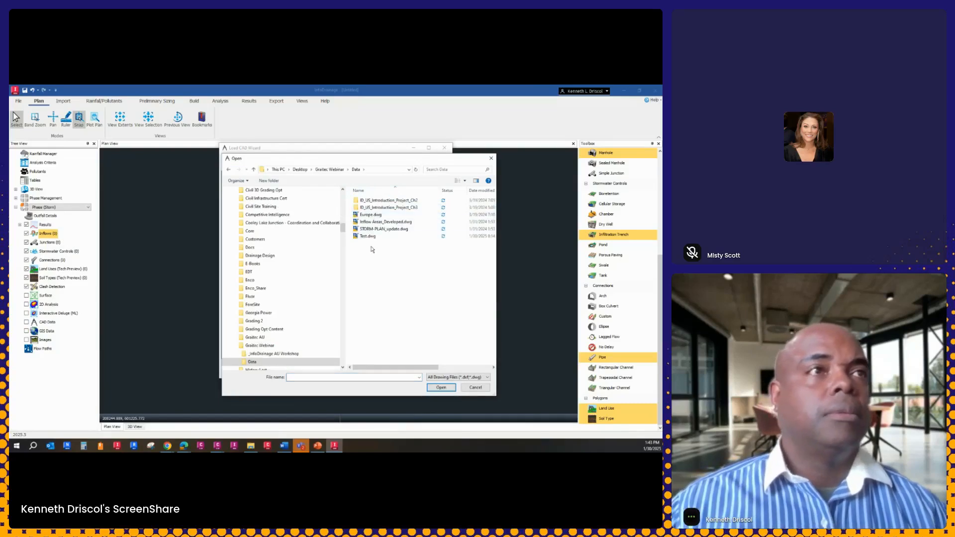
pyautogui.click(386, 222)
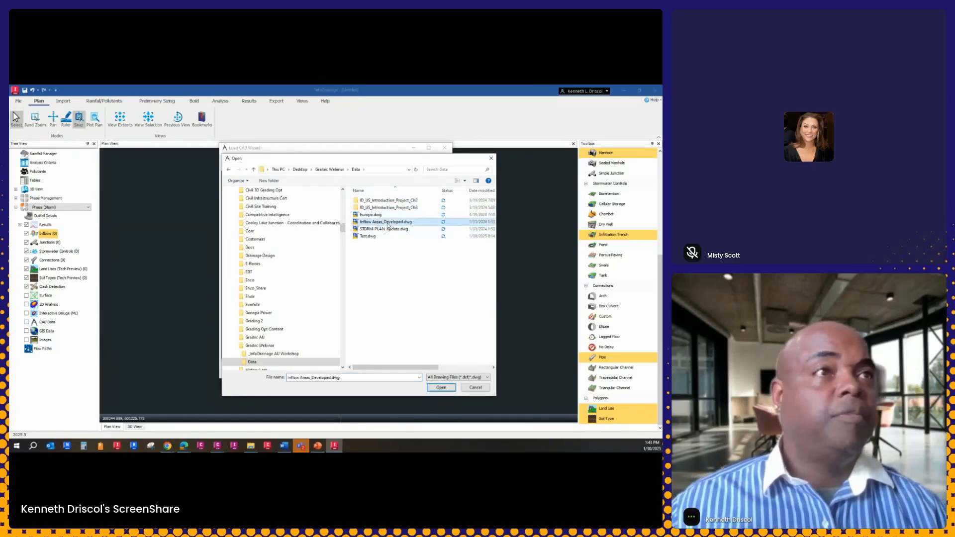
pyautogui.click(440, 388)
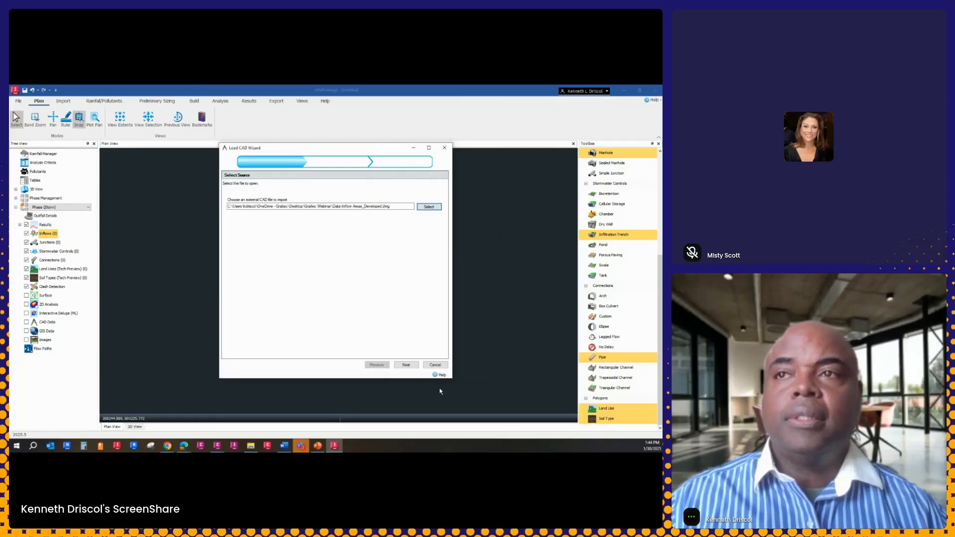
pyautogui.click(406, 364)
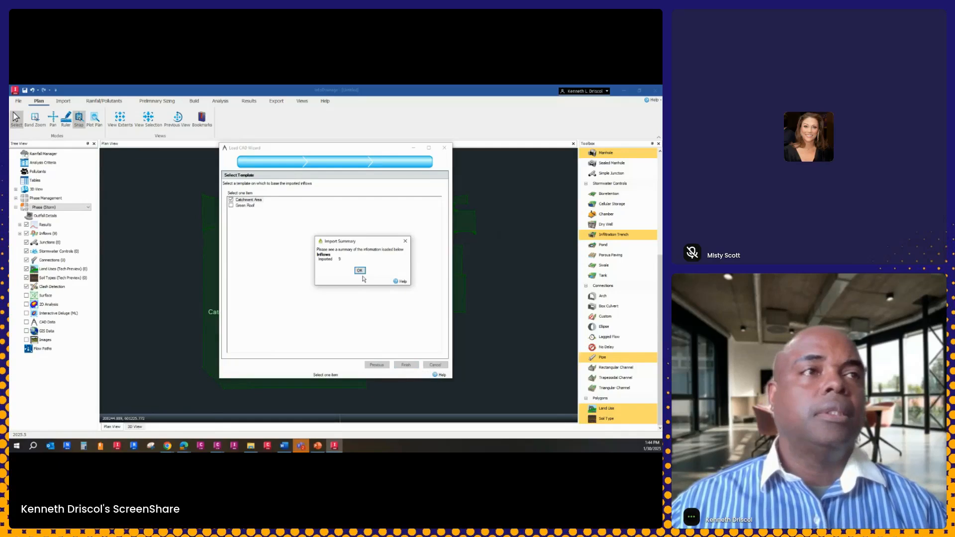
pyautogui.click(365, 153)
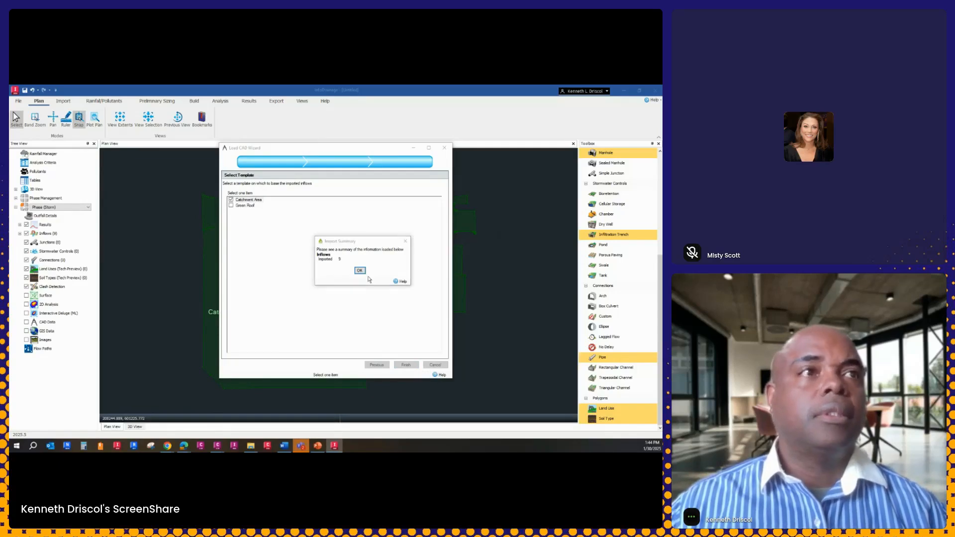
pyautogui.click(359, 271)
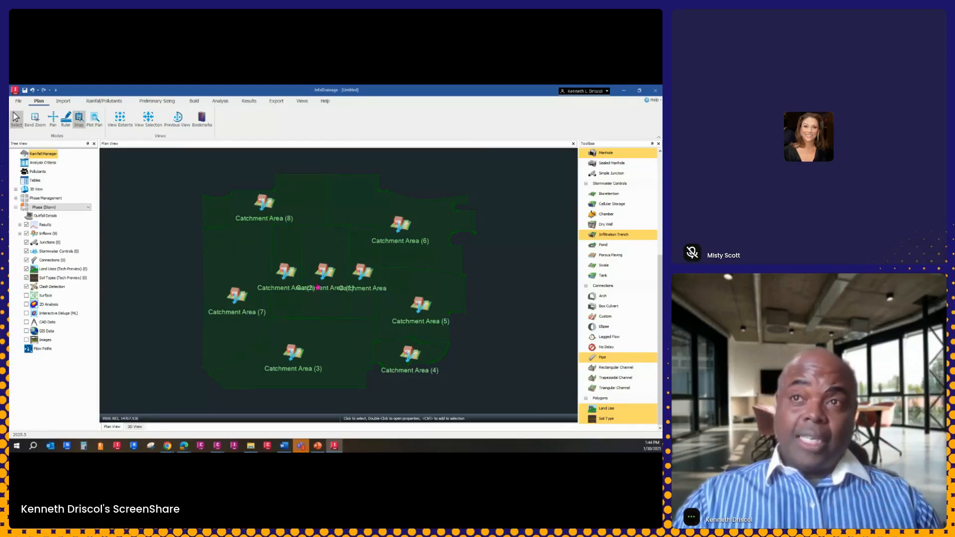
# Examine the runoff properties of the imported Catchment Area (2) and close them
pyautogui.click(286, 274)
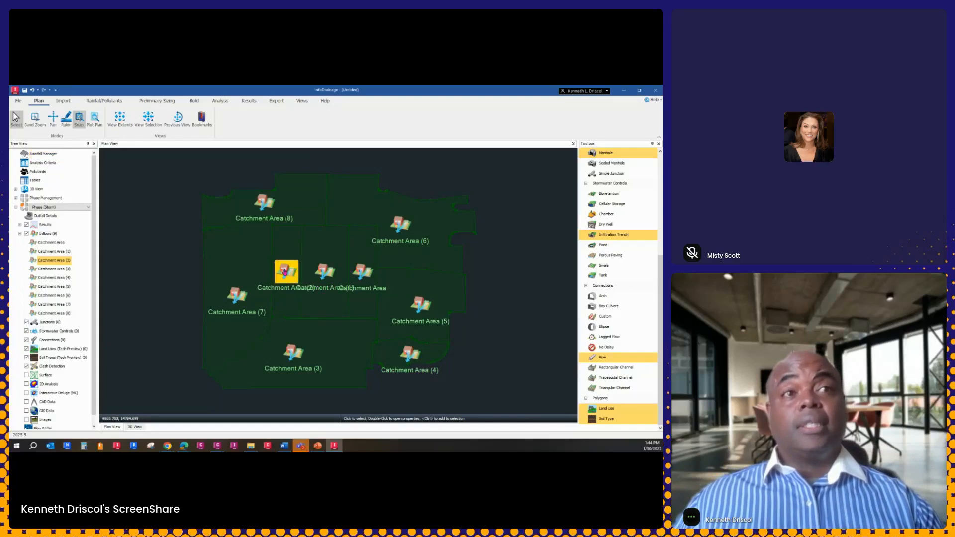
pyautogui.doubleClick(287, 276)
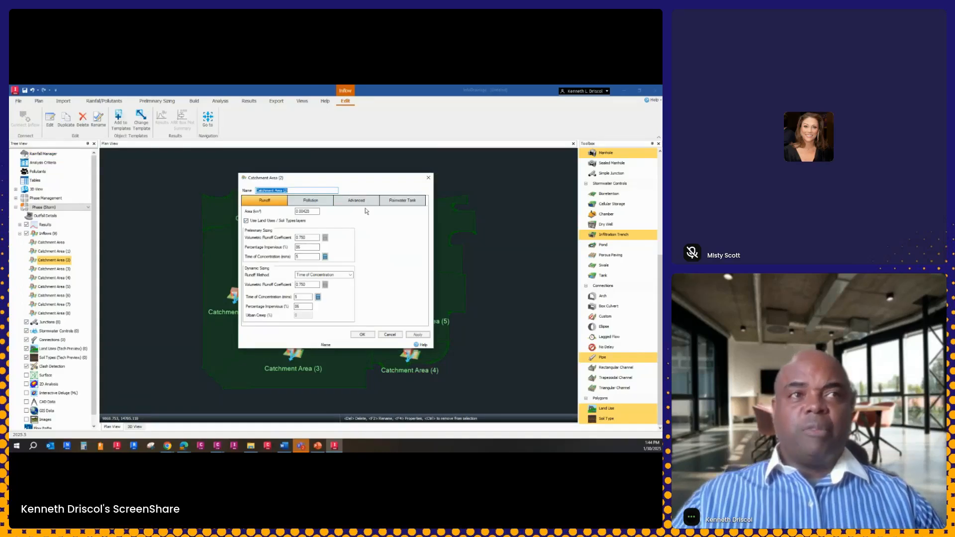
pyautogui.click(429, 177)
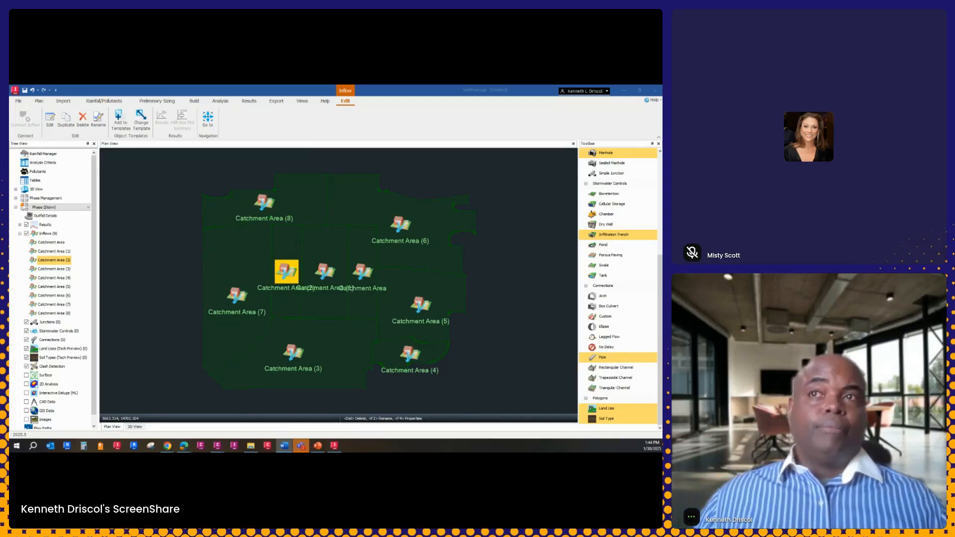
# Undo the CAD import of the inflows
pyautogui.click(35, 91)
pyautogui.click(34, 91)
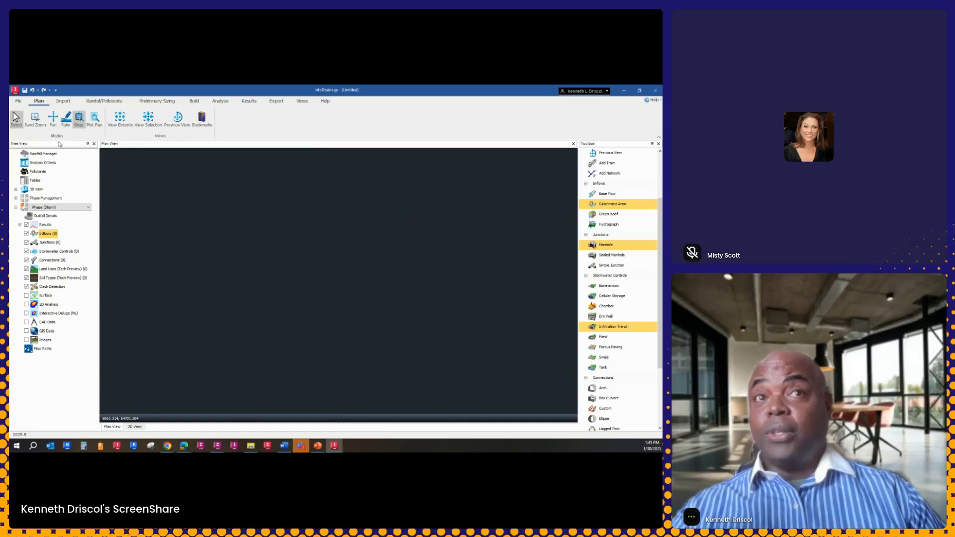
# Import inflows from the CAD file Inflow Areas_Developed.dwg in the Data folder, using the Catchment Area template
pyautogui.rightClick(48, 235)
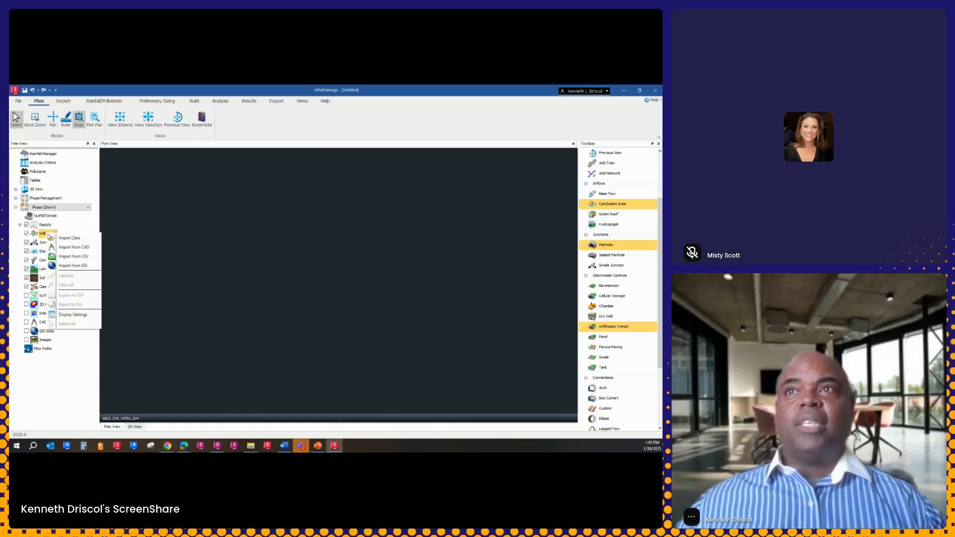
pyautogui.click(72, 247)
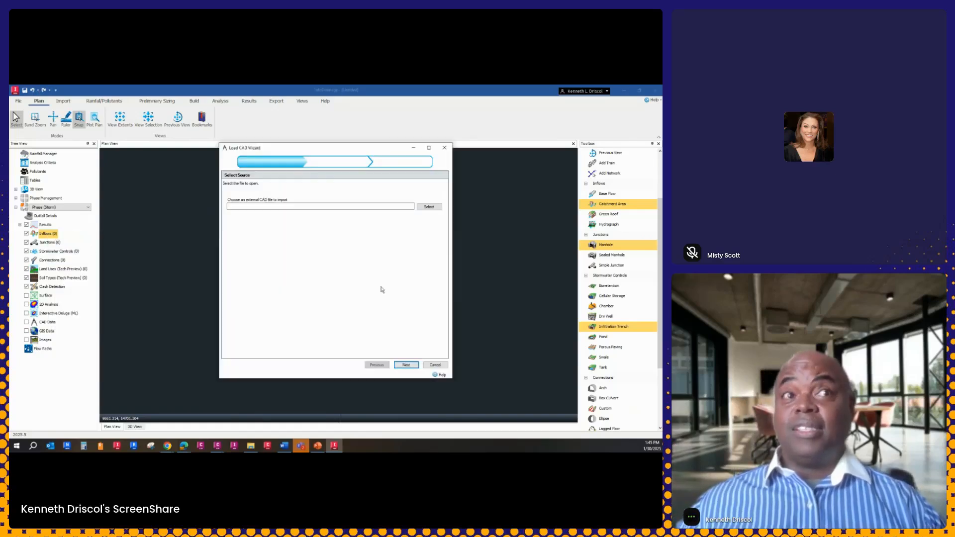
pyautogui.click(428, 206)
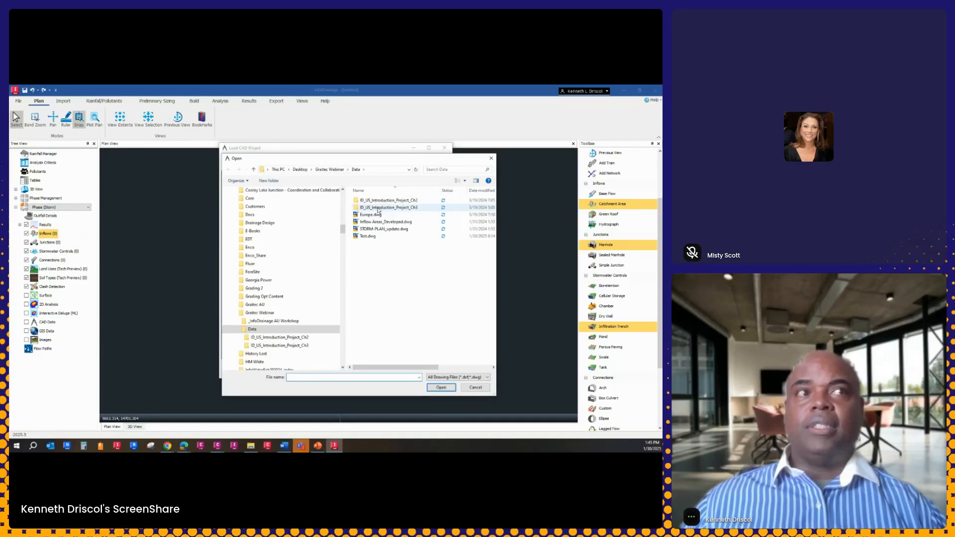
pyautogui.click(381, 222)
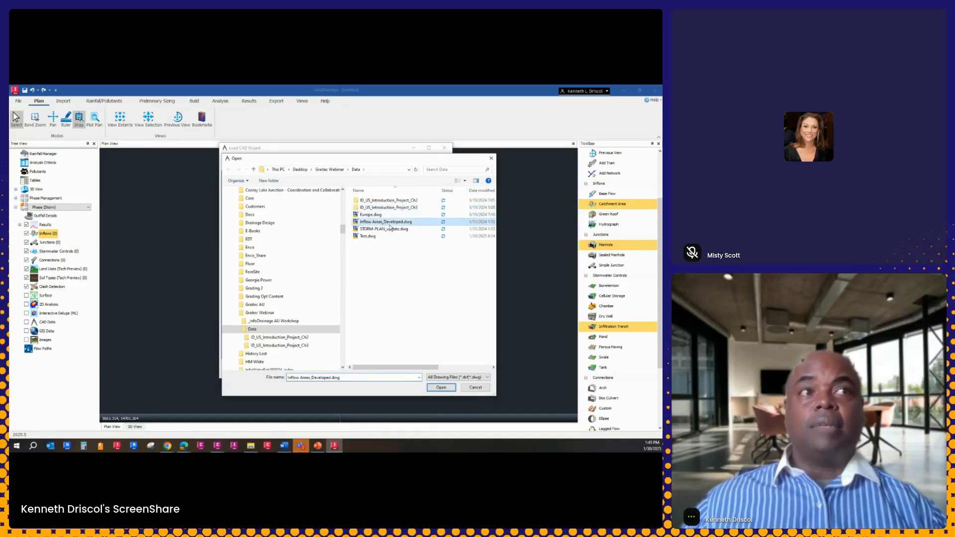
pyautogui.click(444, 391)
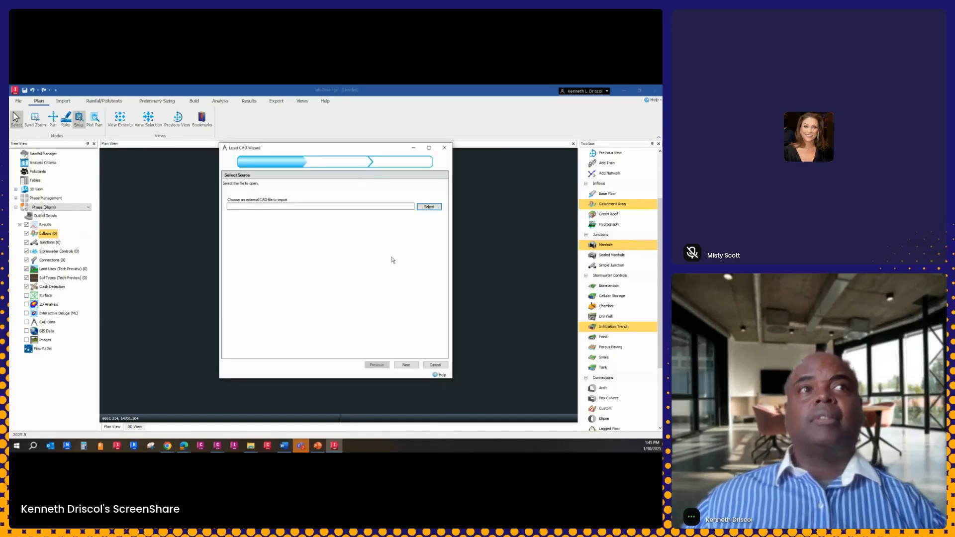
pyautogui.click(407, 366)
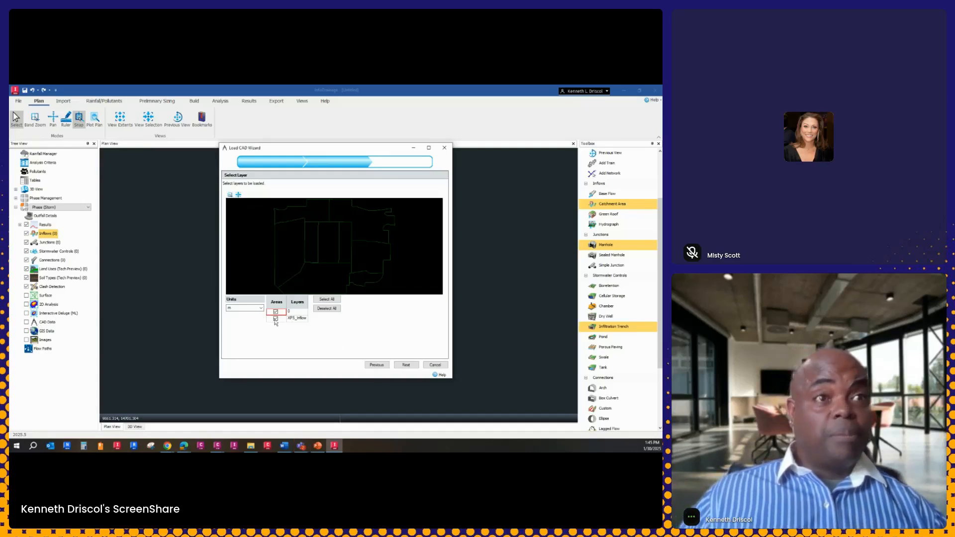
pyautogui.click(404, 367)
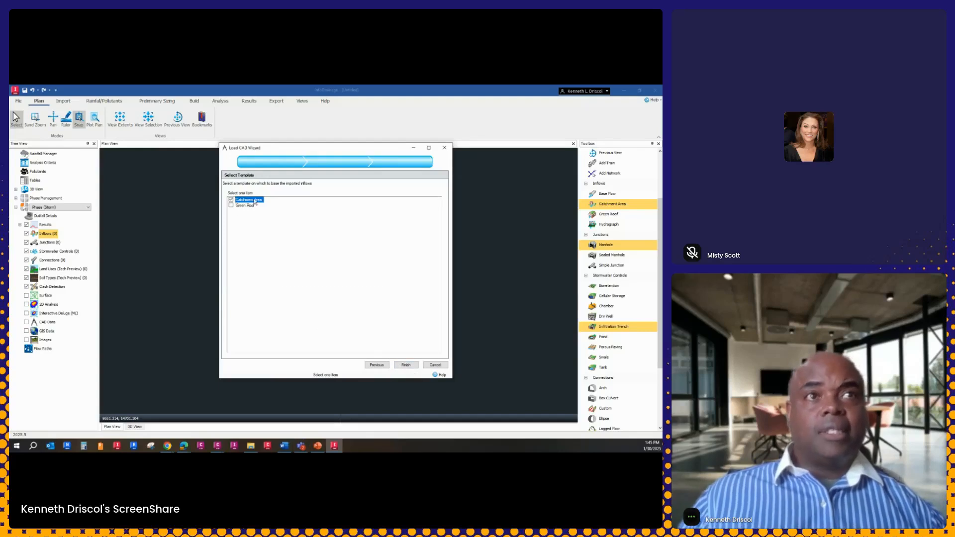
pyautogui.click(407, 366)
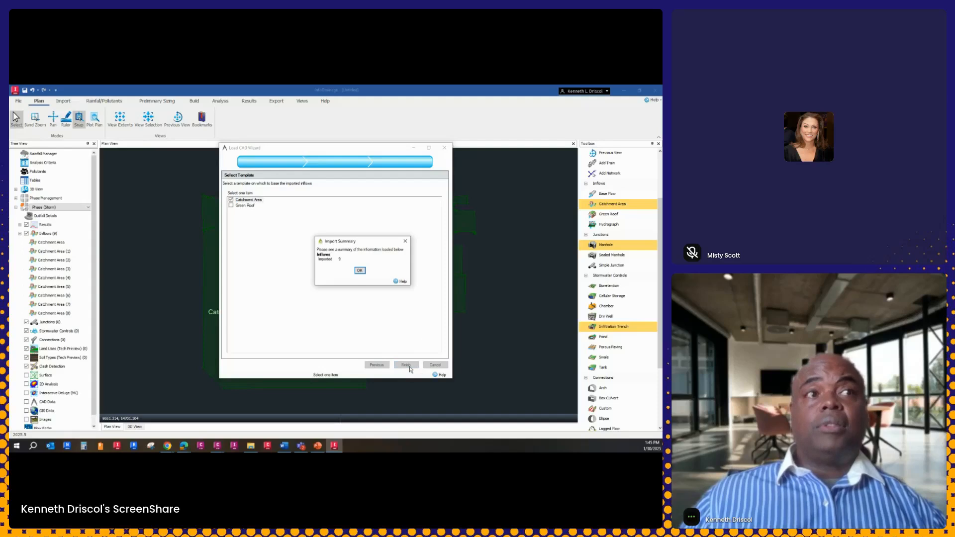
pyautogui.click(362, 270)
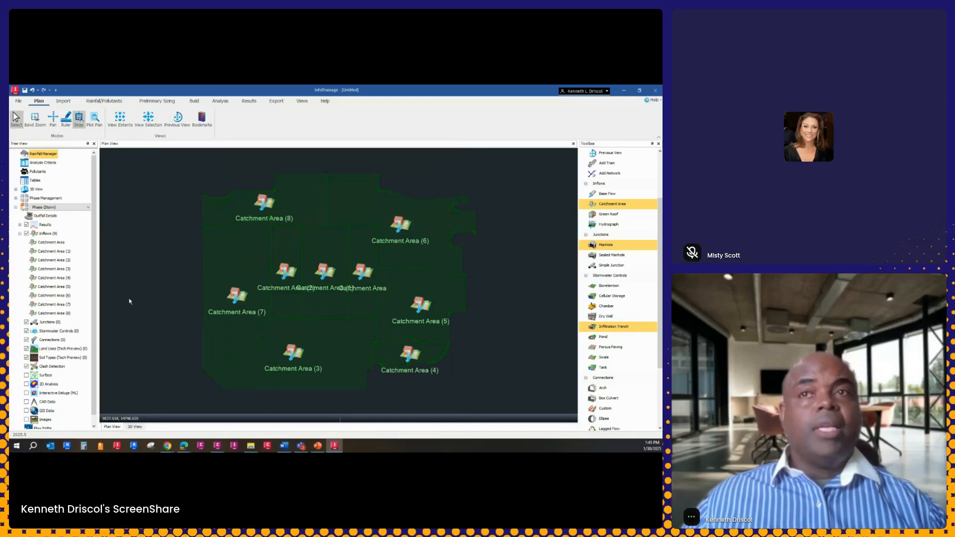
pyautogui.click(241, 291)
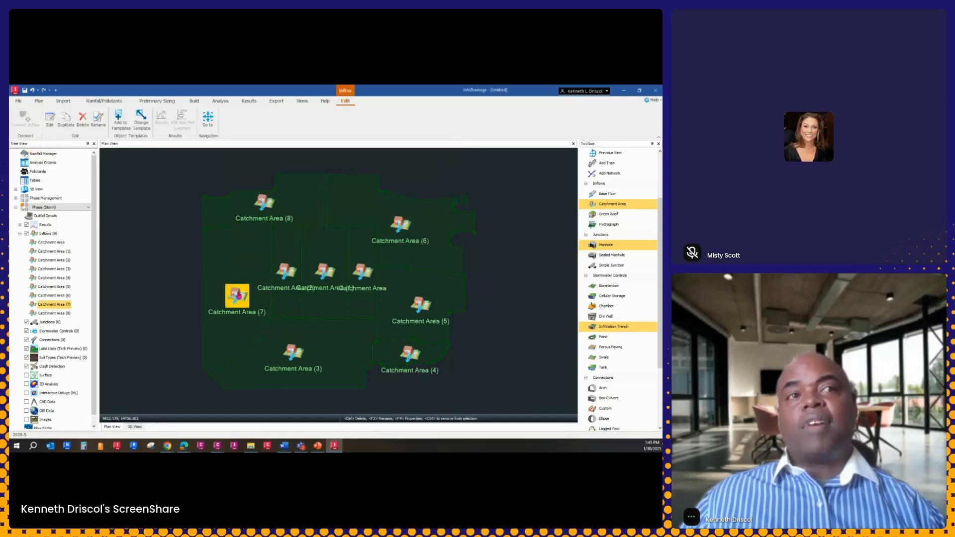
pyautogui.rightClick(238, 292)
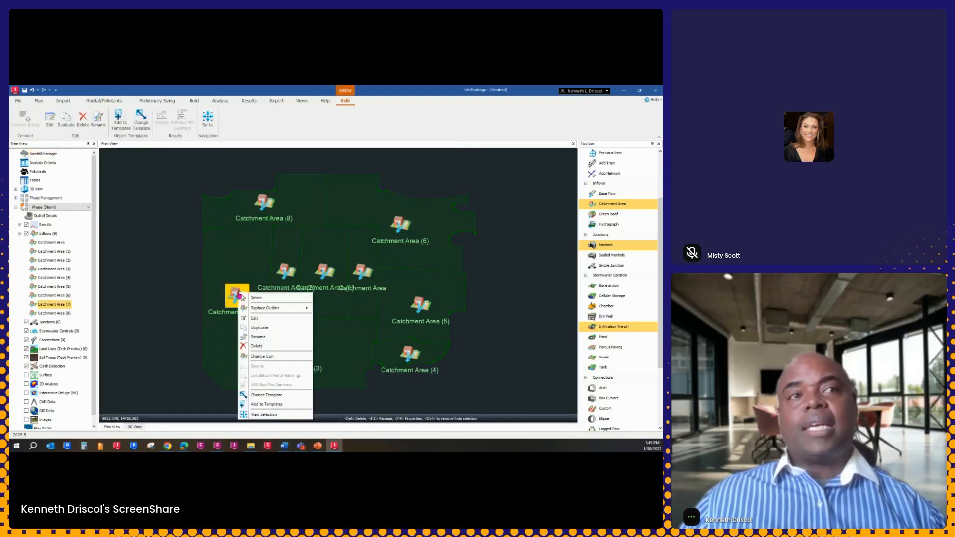
pyautogui.click(263, 356)
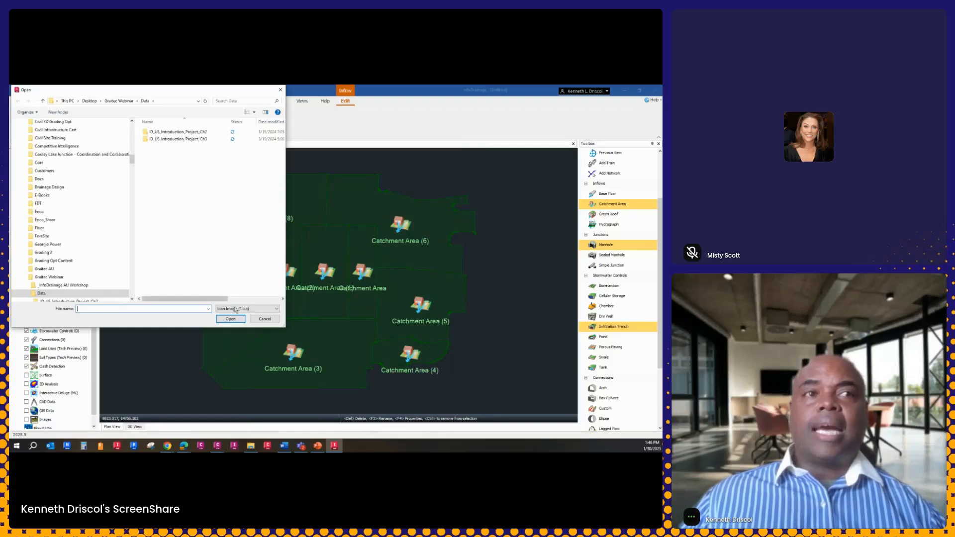
pyautogui.click(263, 318)
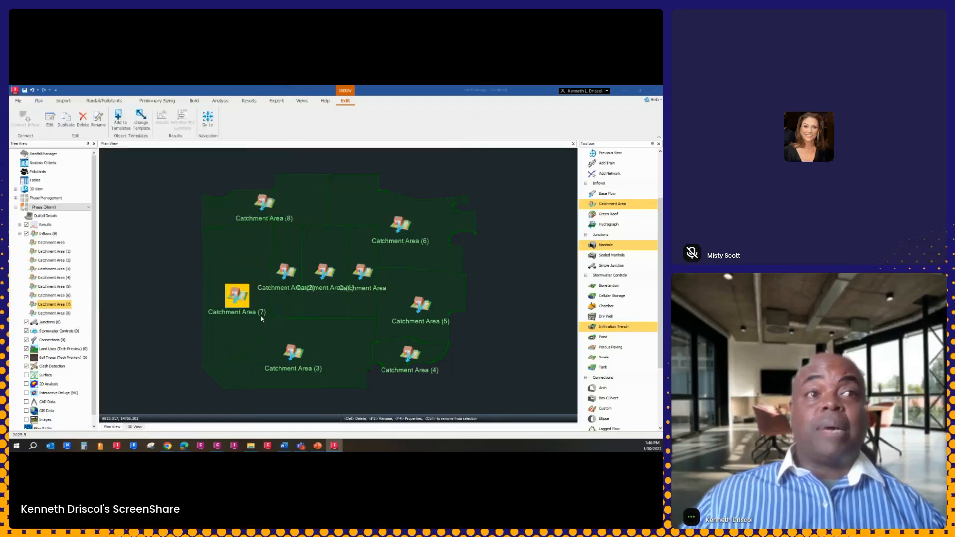
# Examine the runoff properties of Catchment Area (7) and close them without changes
pyautogui.doubleClick(239, 302)
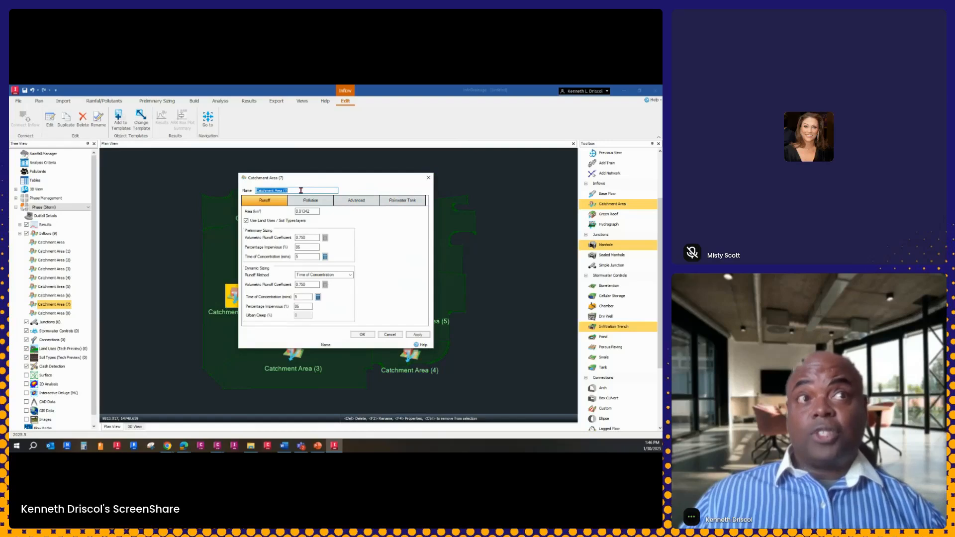
pyautogui.click(390, 335)
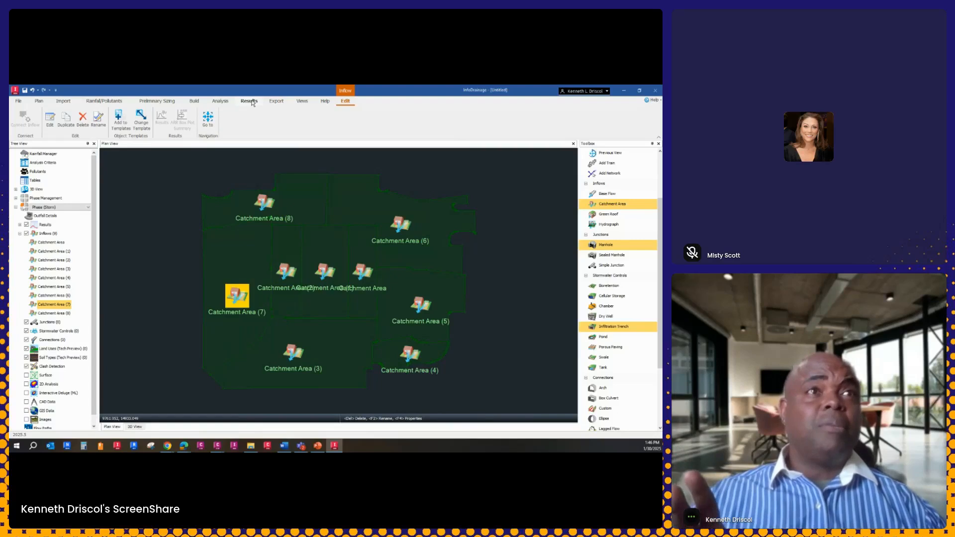
# Show the catchments' preliminary percentage impervious, volumetric runoff coefficient and time of concentration, plus Time of Concentration and Percentage Impervious, in the inflows table
pyautogui.click(194, 102)
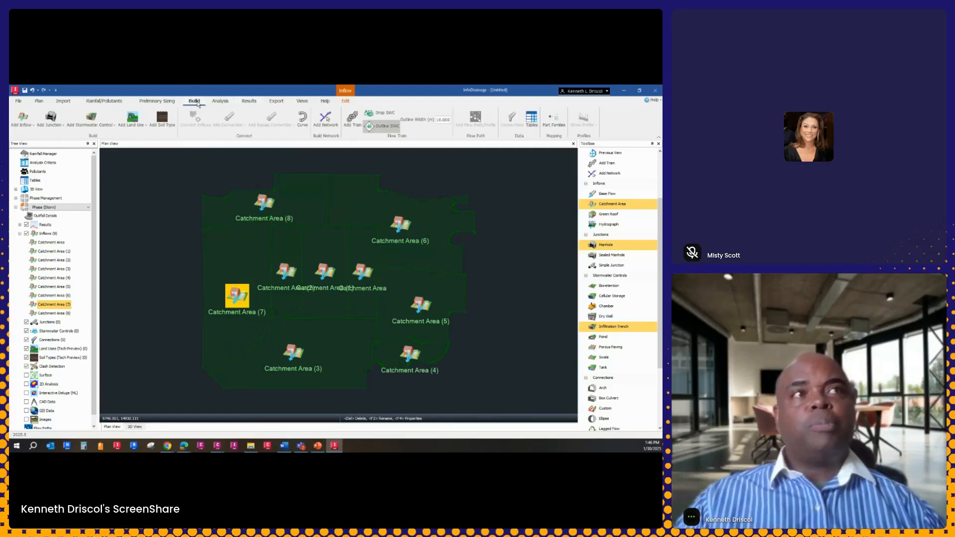
pyautogui.click(531, 119)
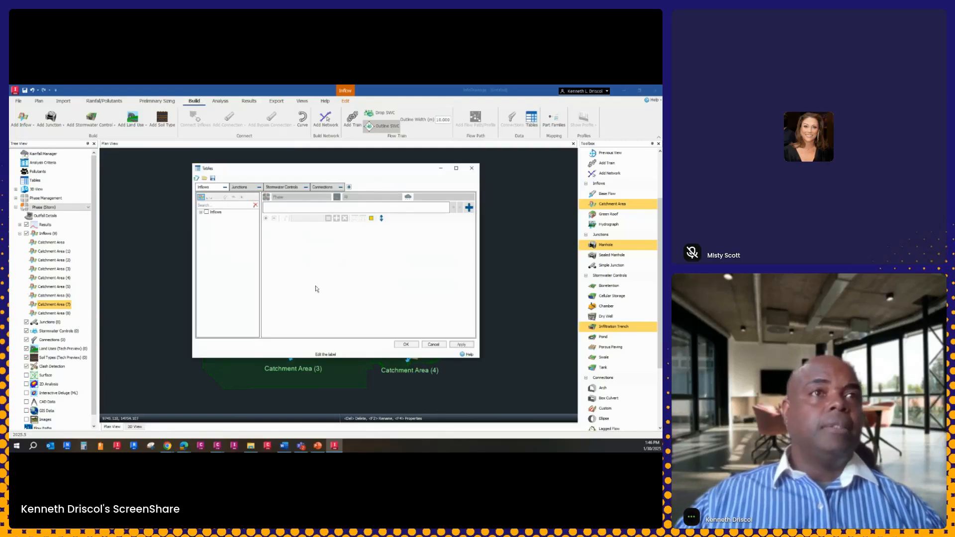
pyautogui.click(201, 212)
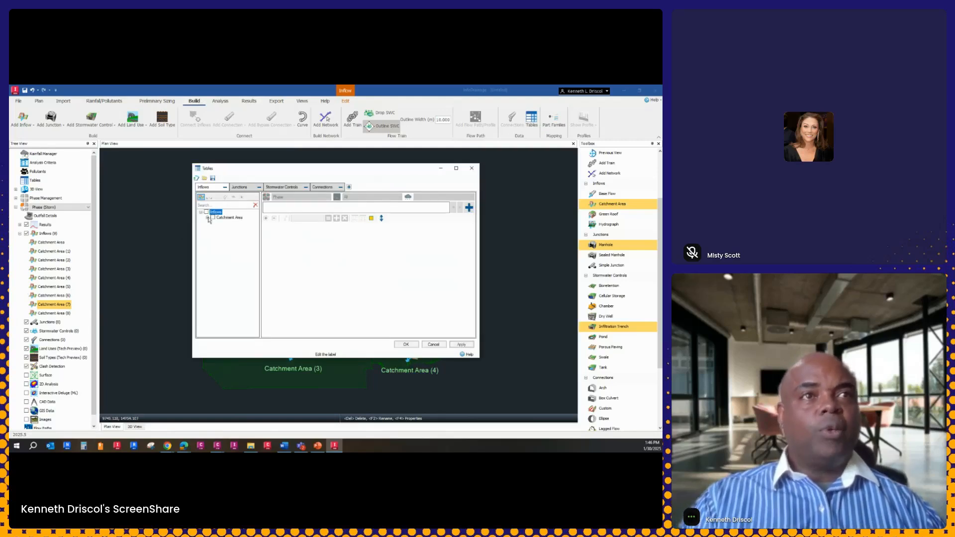
pyautogui.click(208, 217)
pyautogui.click(214, 267)
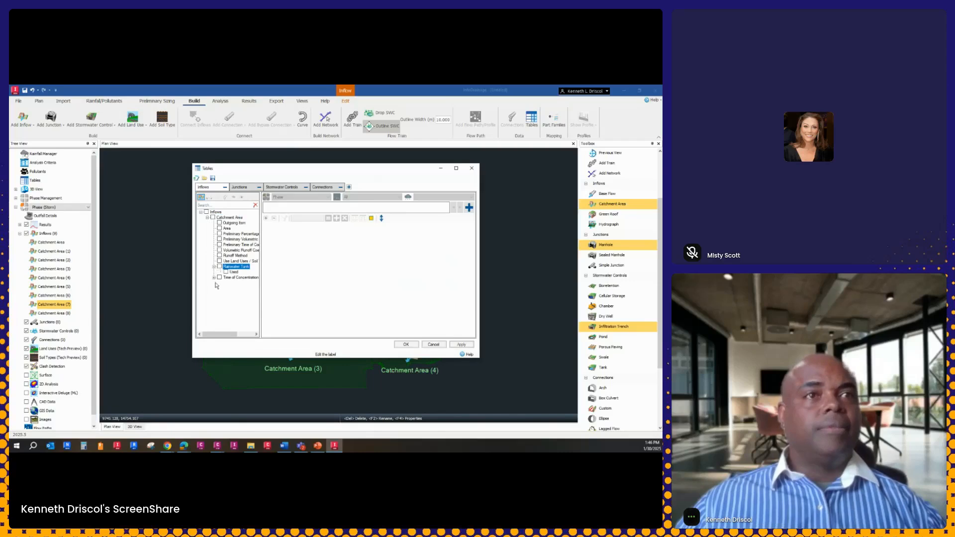
pyautogui.click(214, 277)
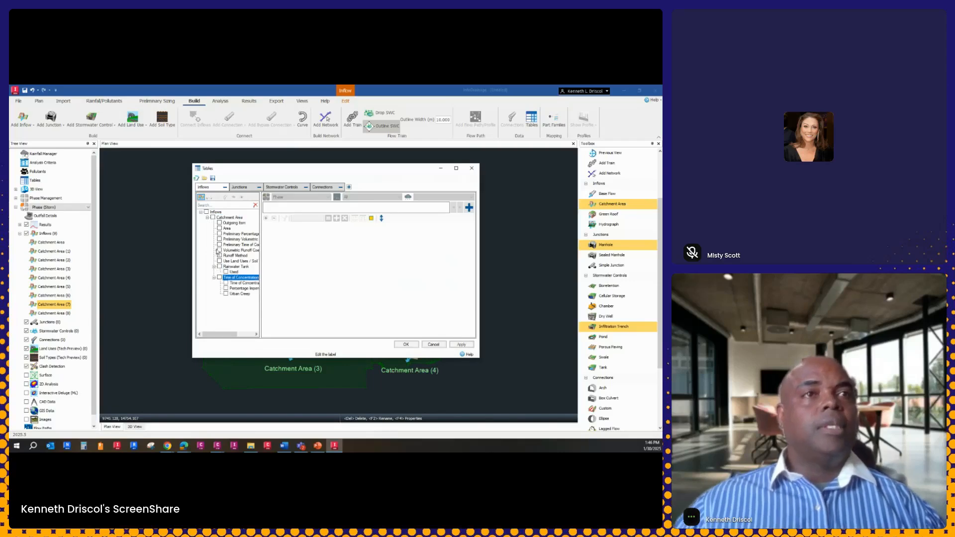
pyautogui.click(220, 233)
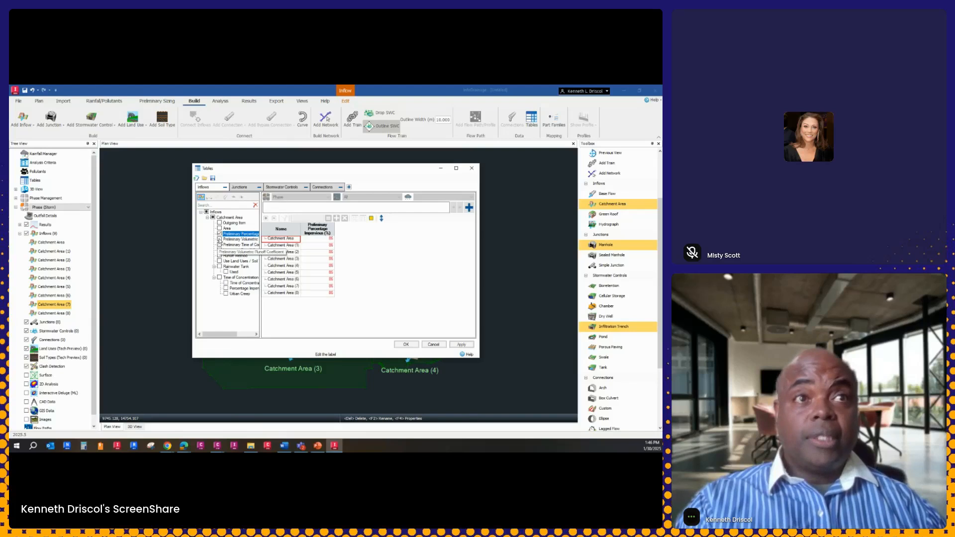
pyautogui.click(220, 240)
pyautogui.click(219, 244)
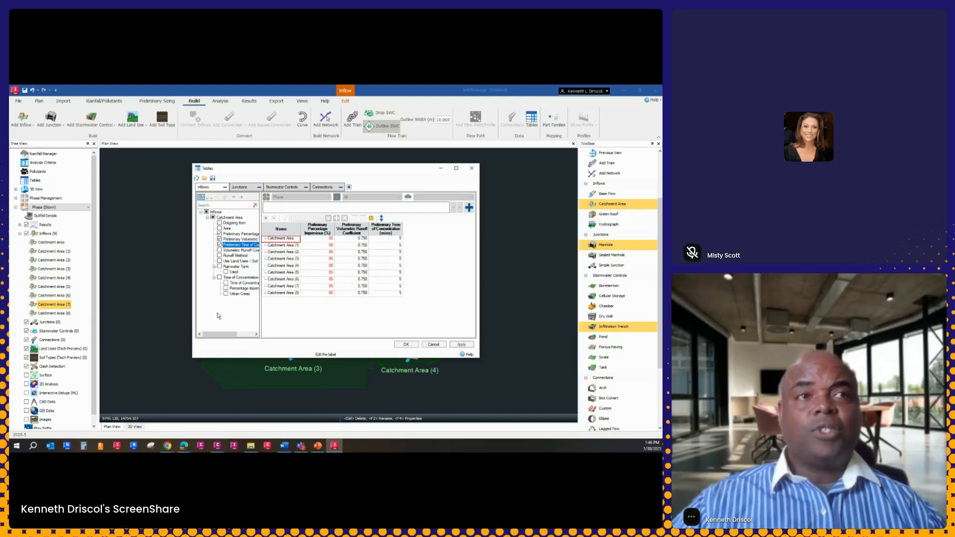
pyautogui.click(225, 283)
pyautogui.click(226, 288)
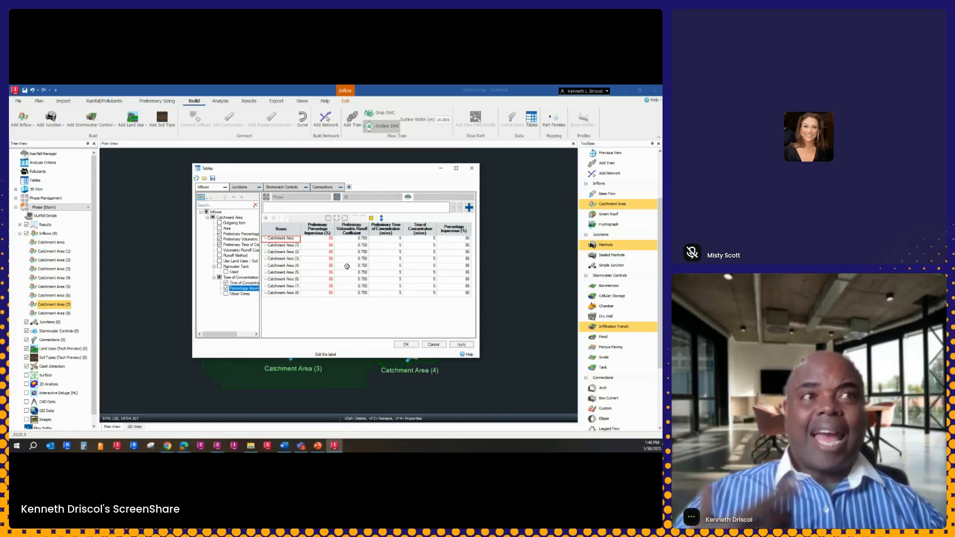
# Set Percentage Impervious to 100 for all catchment areas at once in the inflows table
pyautogui.click(465, 239)
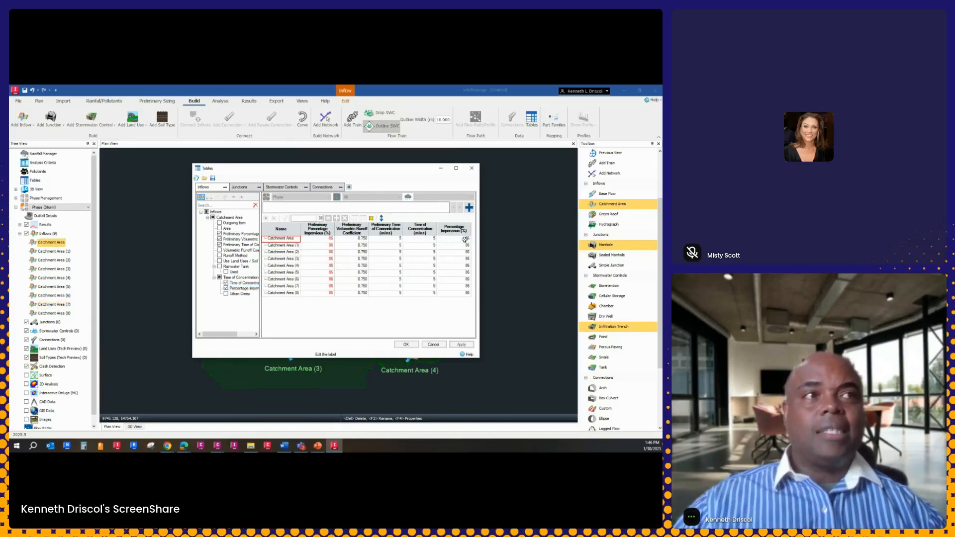
pyautogui.keyDown('shift'); pyautogui.click(468, 292); pyautogui.keyUp('shift')
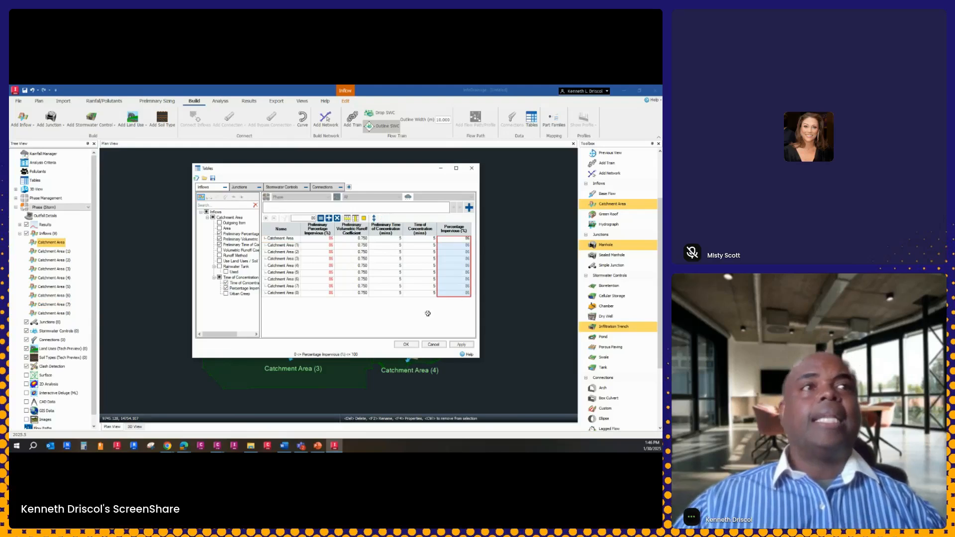
pyautogui.click(314, 218)
pyautogui.write('100')
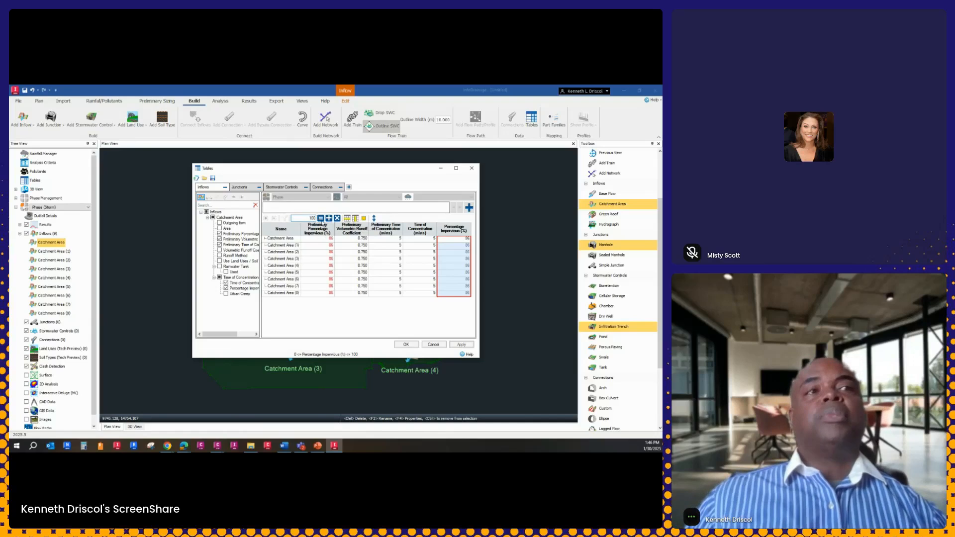
pyautogui.click(322, 218)
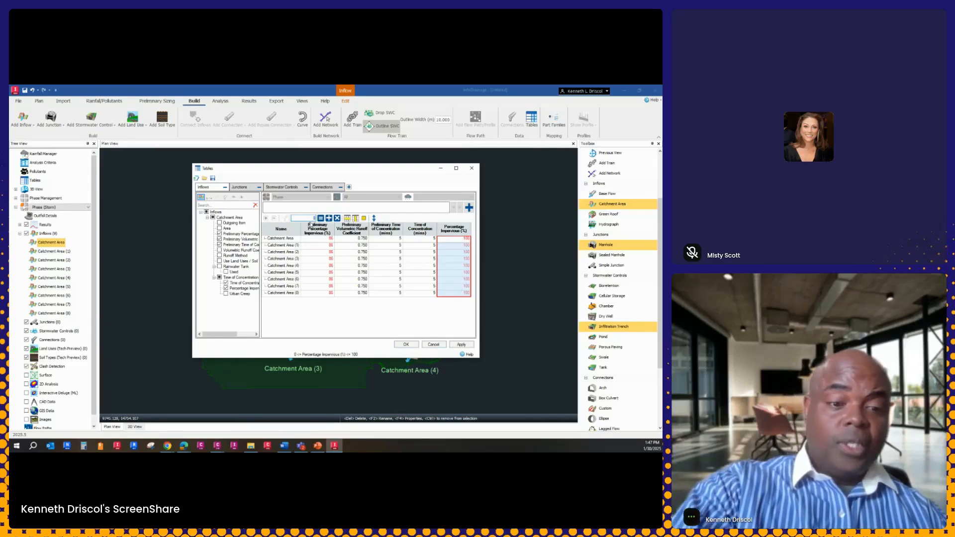
# Set Percentage Impervious to 90 for all selected catchment areas and accept the table changes
pyautogui.write('90')
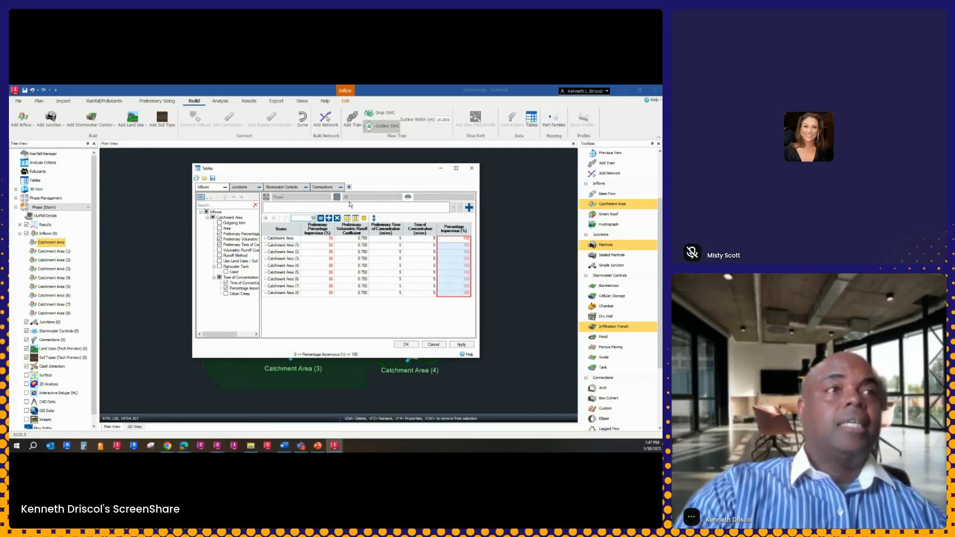
pyautogui.click(321, 219)
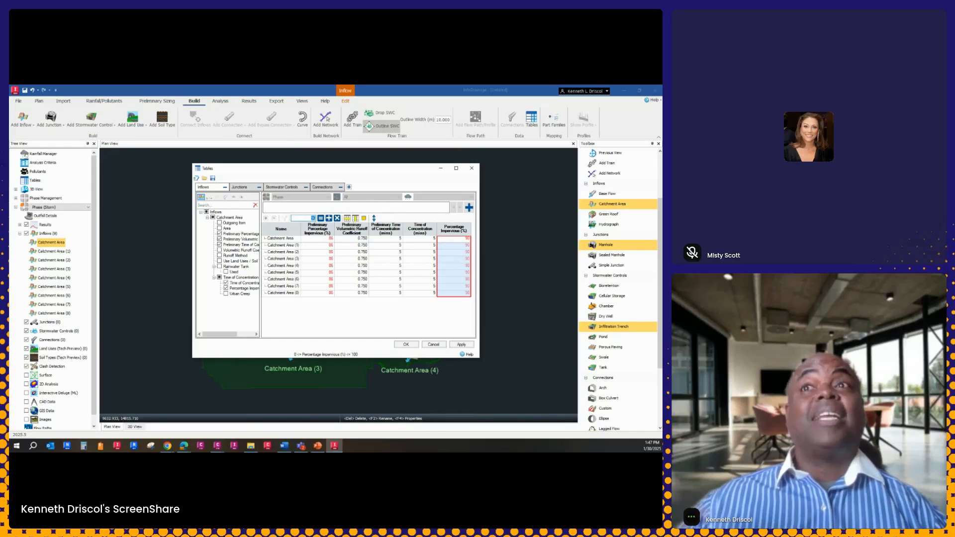
pyautogui.scroll(-2, 191, 398)
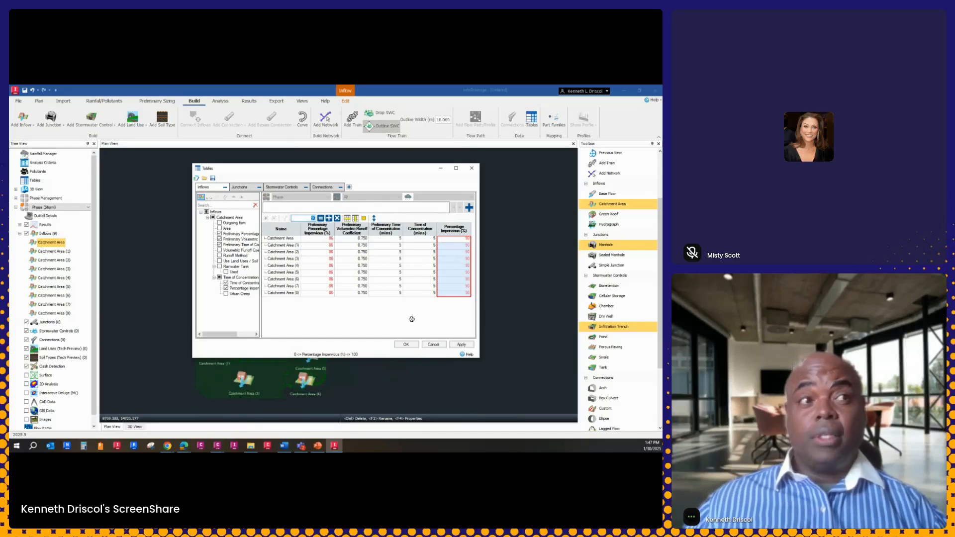
pyautogui.scroll(1, 317, 371)
pyautogui.scroll(1, 316, 370)
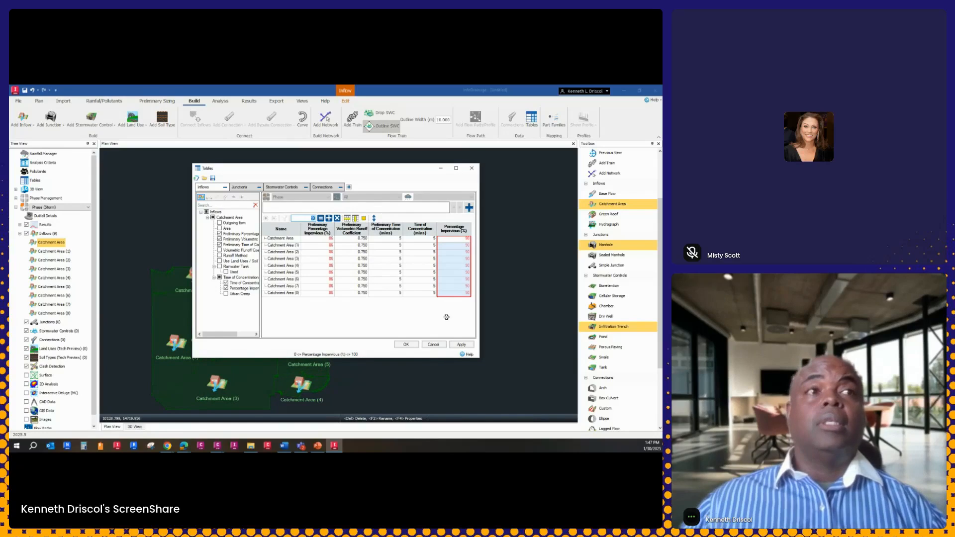
pyautogui.click(406, 345)
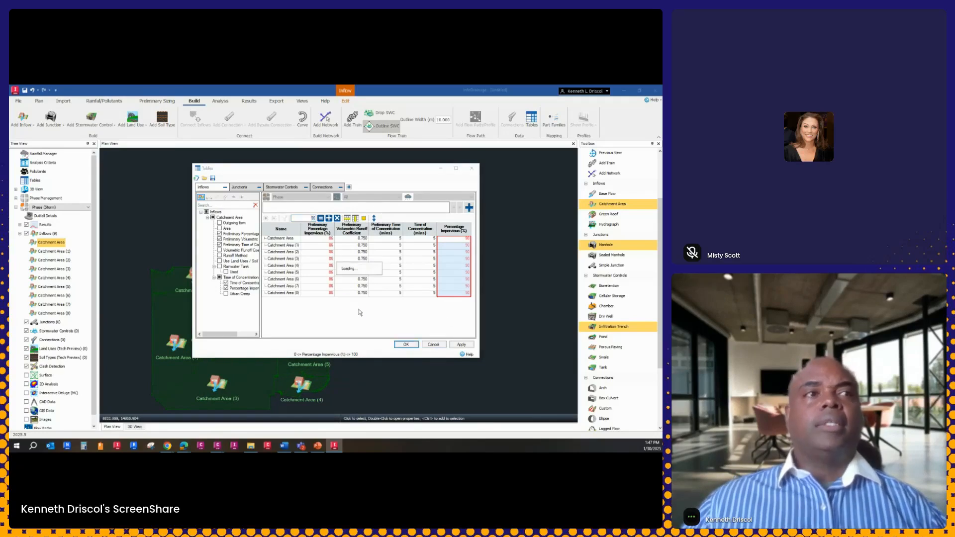
# Start a GIS import of connections and choose the shapefile Pipe Network.shp as its source
pyautogui.moveTo(372, 304); pyautogui.dragTo(481, 245, button='middle')
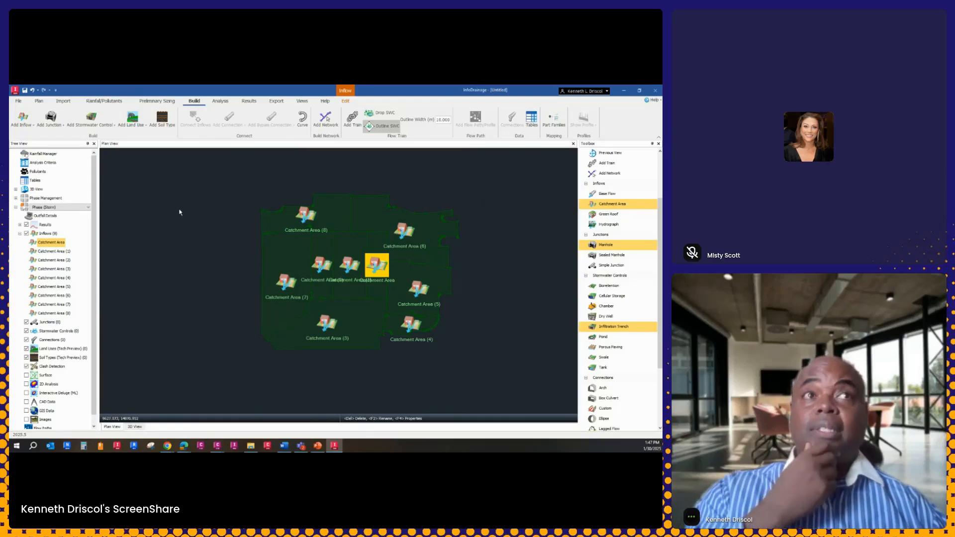
pyautogui.click(63, 101)
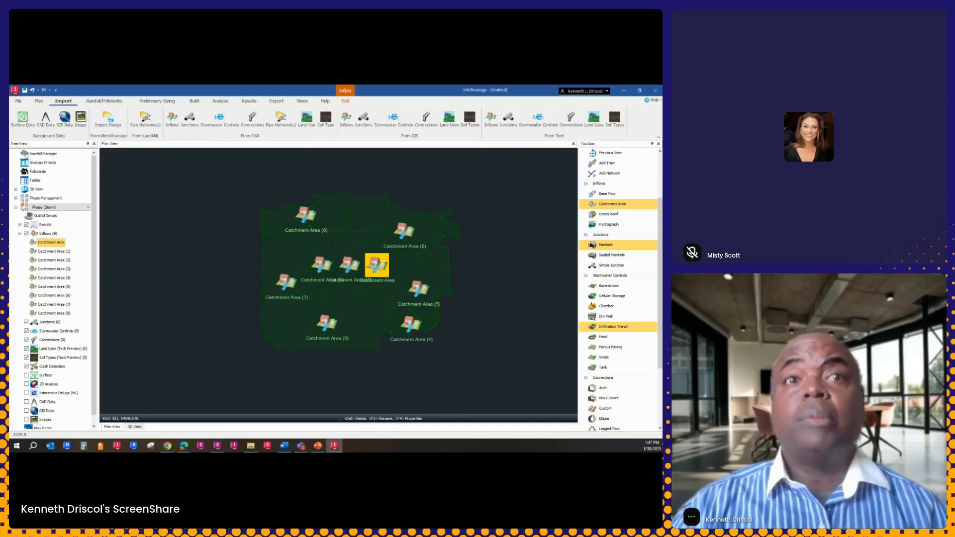
pyautogui.click(60, 341)
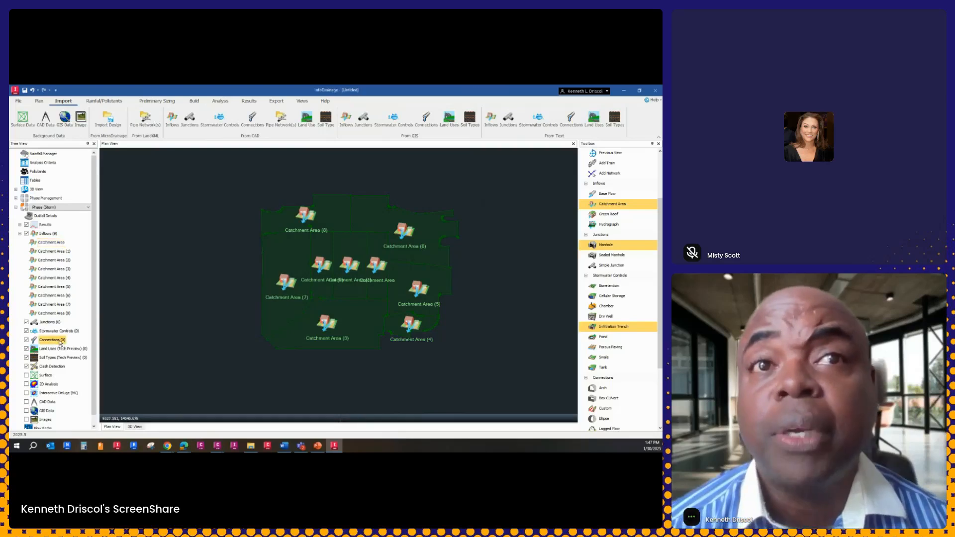
pyautogui.rightClick(60, 343)
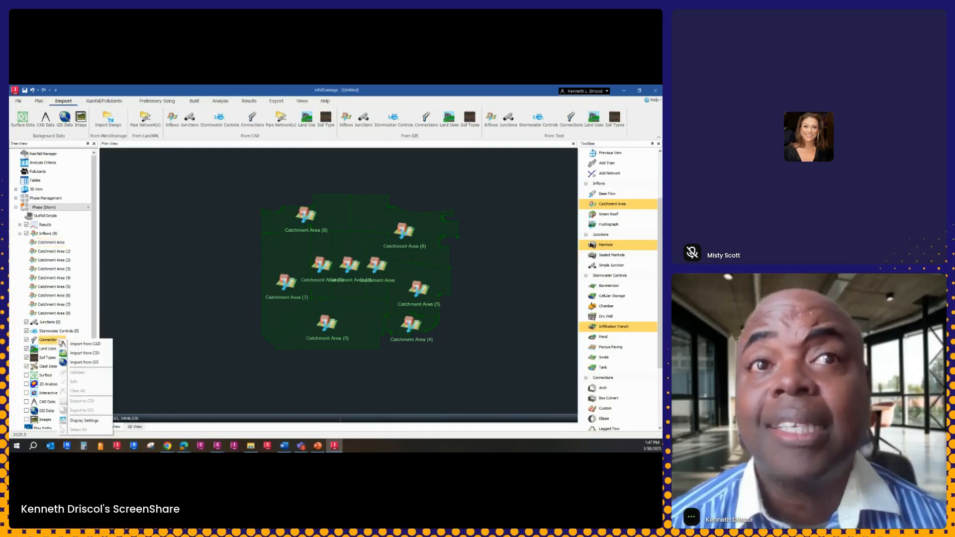
pyautogui.click(90, 365)
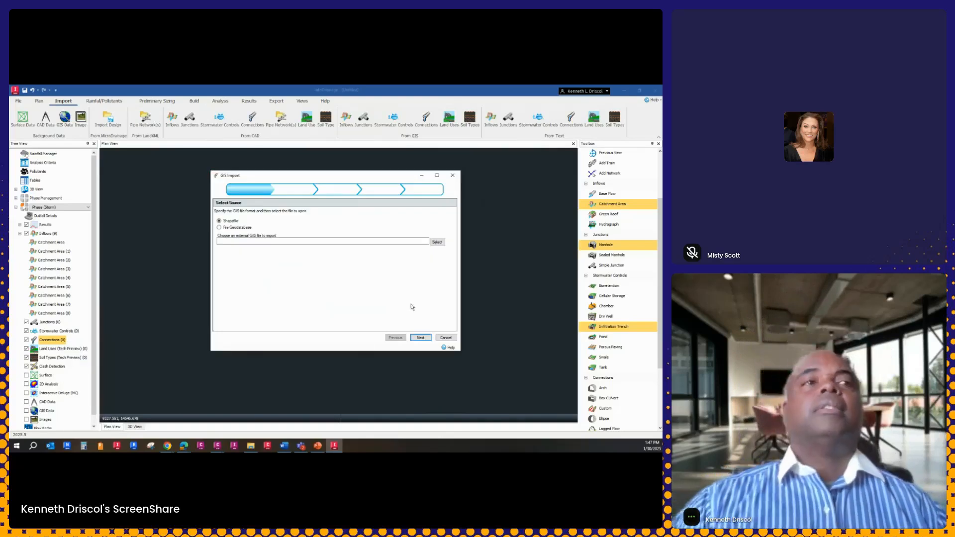
pyautogui.click(437, 243)
pyautogui.click(373, 243)
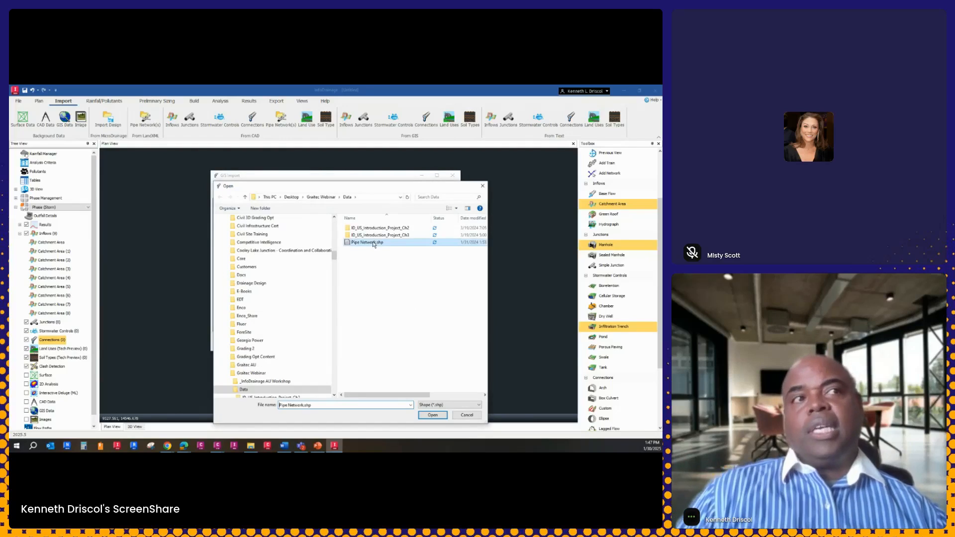
pyautogui.click(433, 415)
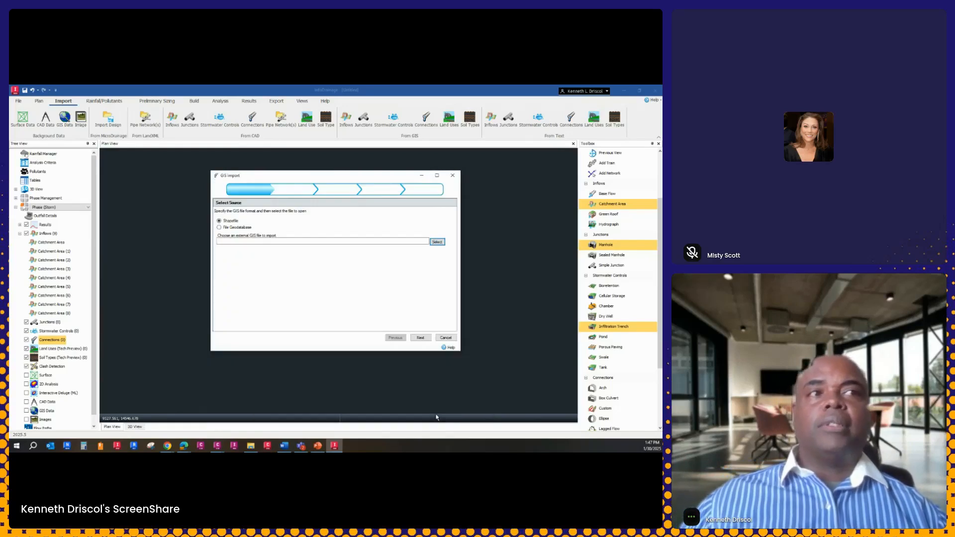
pyautogui.click(421, 338)
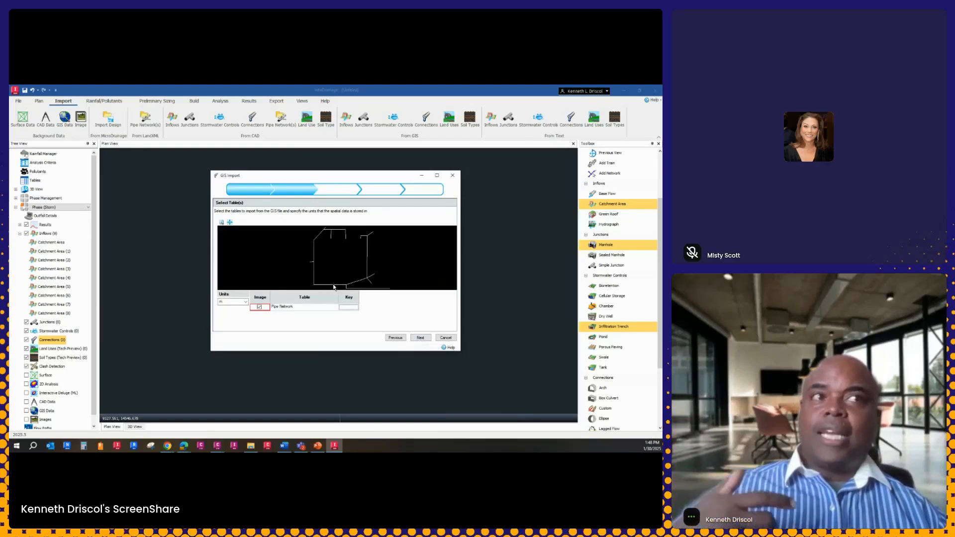
# Keep the Pipe Network table for import, with Pipe as the connection template and Manhole as the junction template
pyautogui.click(420, 338)
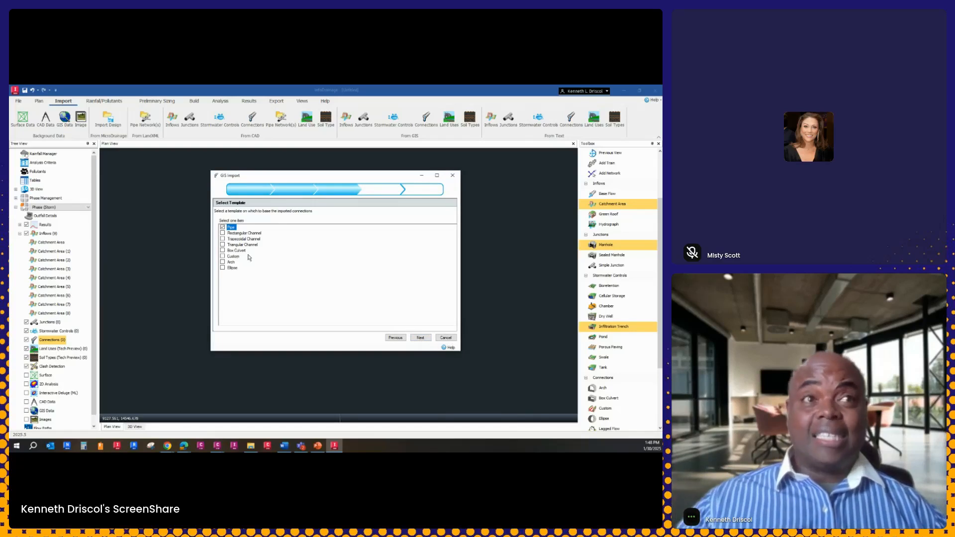
pyautogui.click(425, 342)
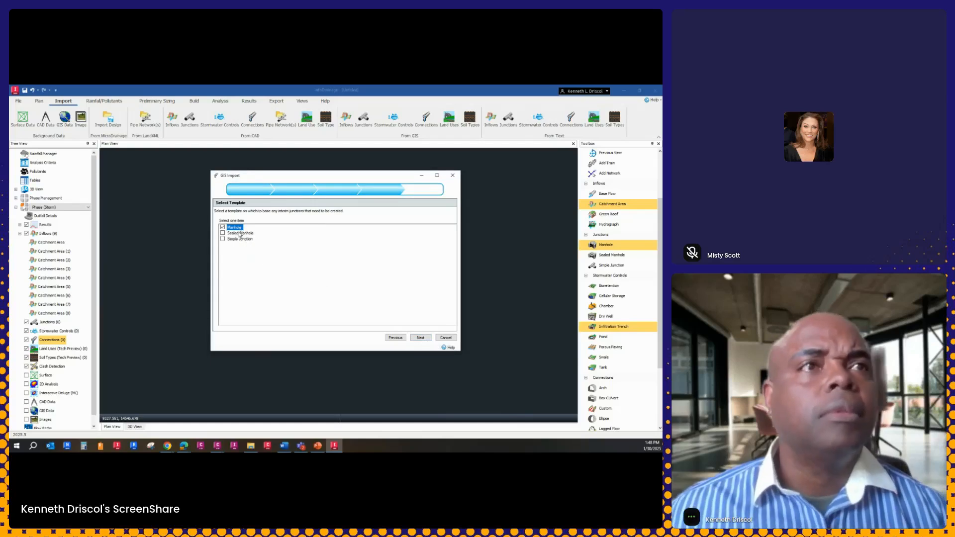
pyautogui.click(428, 340)
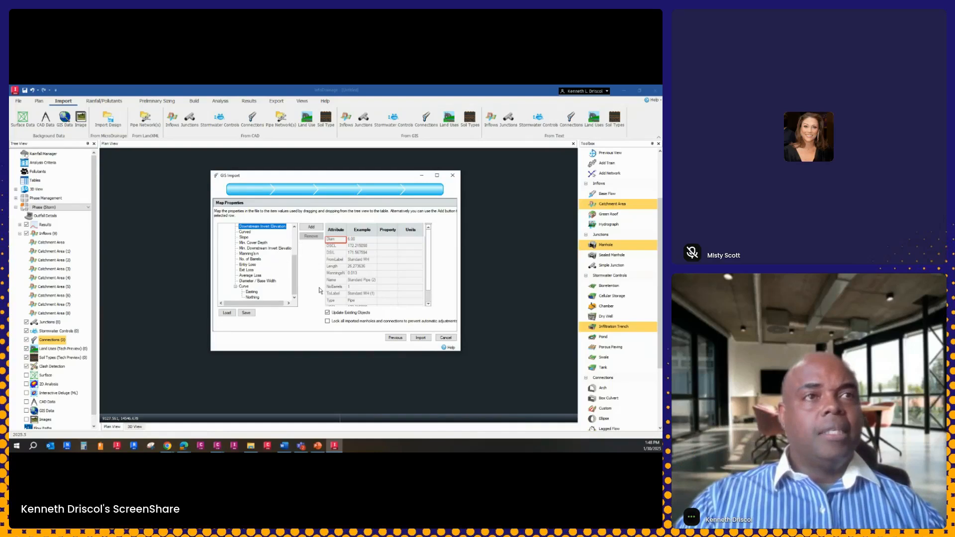
# Load the saved property mapping "GIS pipenetwork mapping", import the pipe network and close the import summary
pyautogui.click(226, 312)
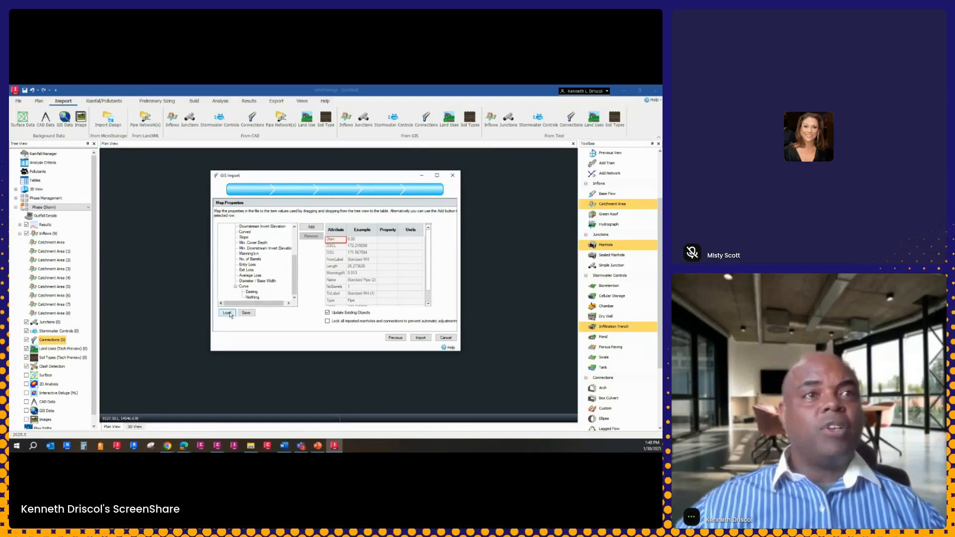
pyautogui.click(390, 243)
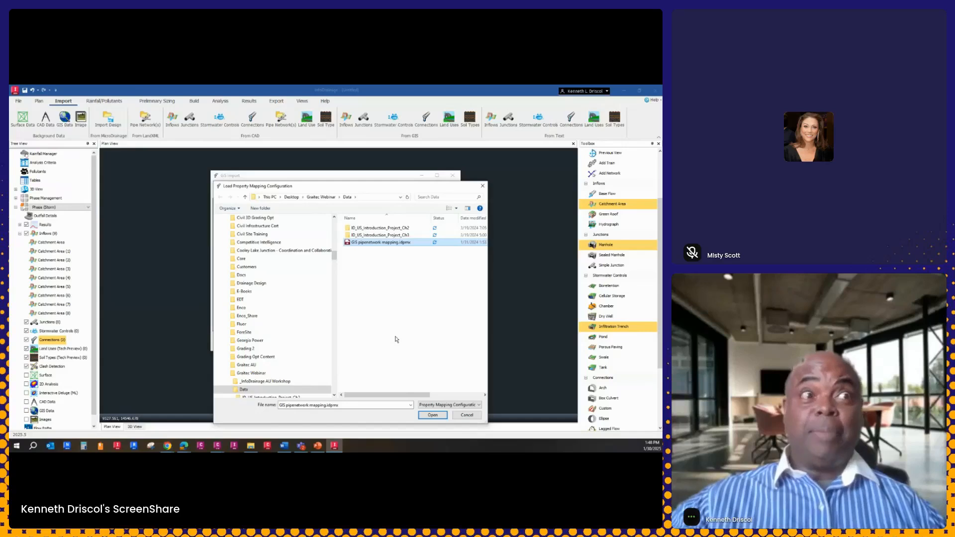
pyautogui.click(432, 414)
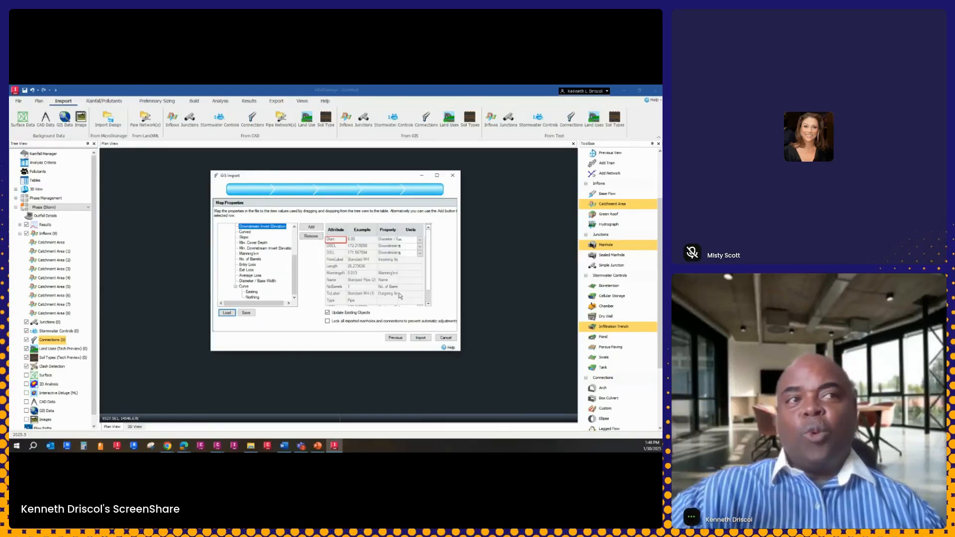
pyautogui.click(423, 340)
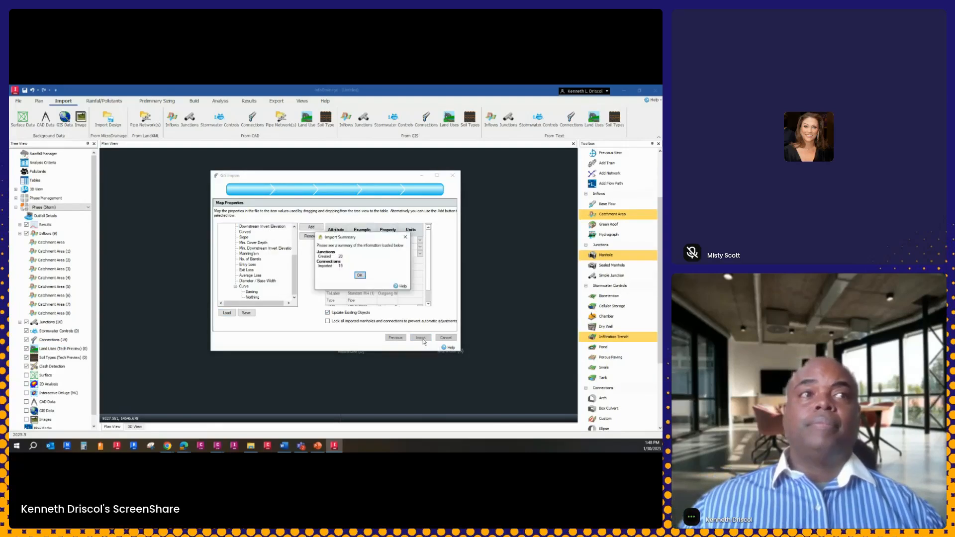
pyautogui.click(360, 276)
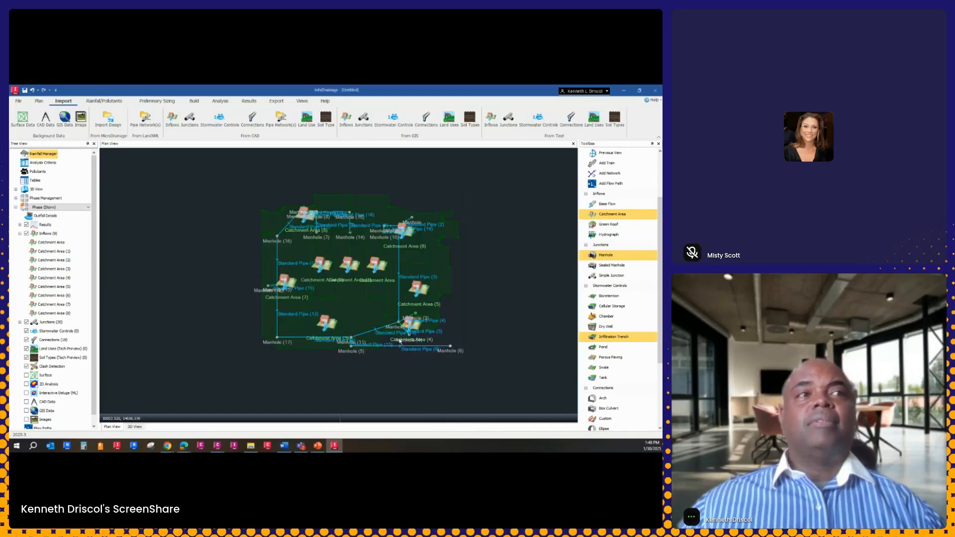
# Examine the dimensions, inlets and outlets of Manhole (13) and close its properties without changes
pyautogui.scroll(3, 352, 284)
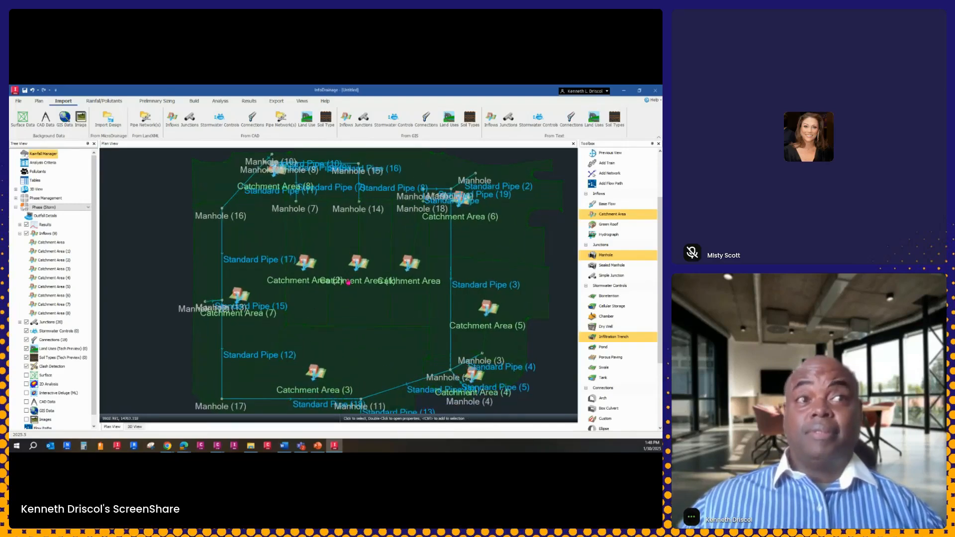
pyautogui.scroll(4, 352, 284)
pyautogui.moveTo(308, 288); pyautogui.dragTo(363, 254, button='middle')
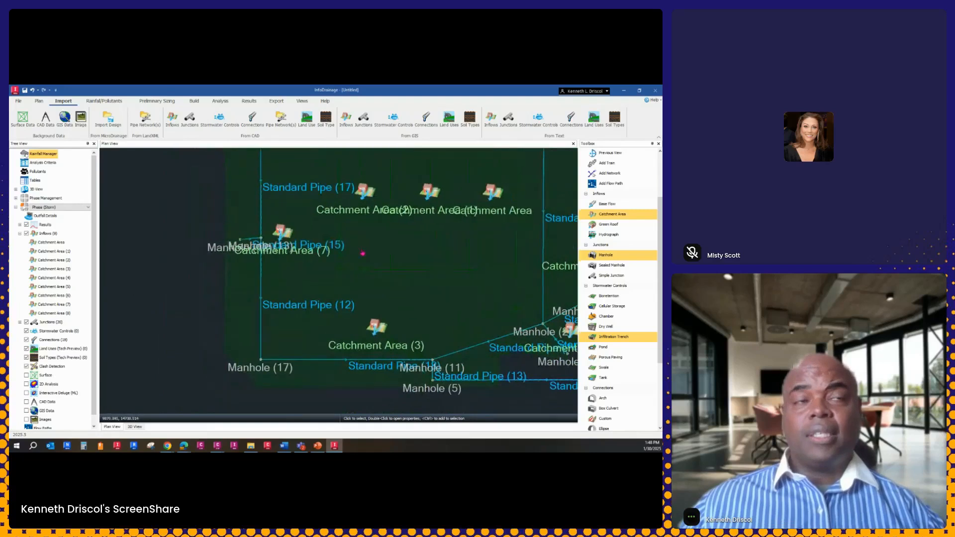
pyautogui.scroll(2, 258, 244)
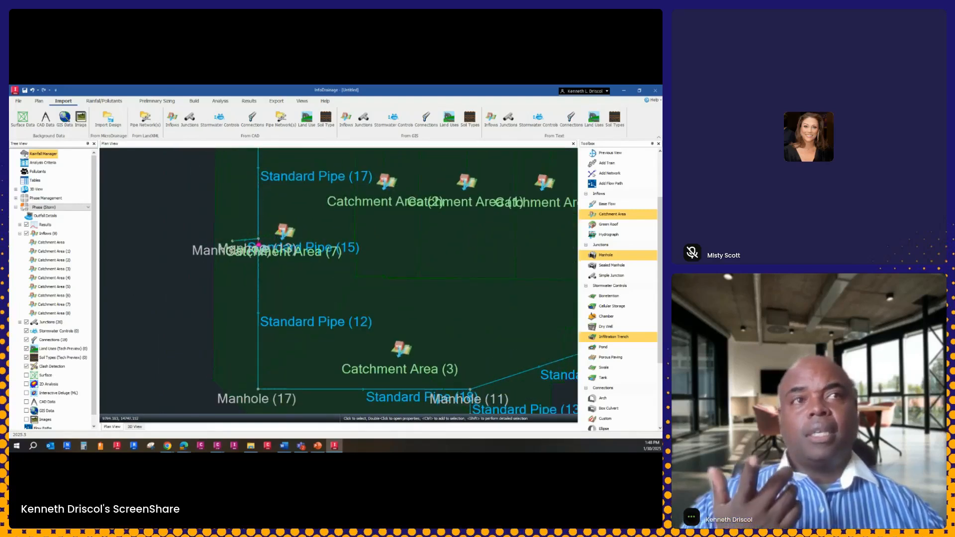
pyautogui.doubleClick(259, 243)
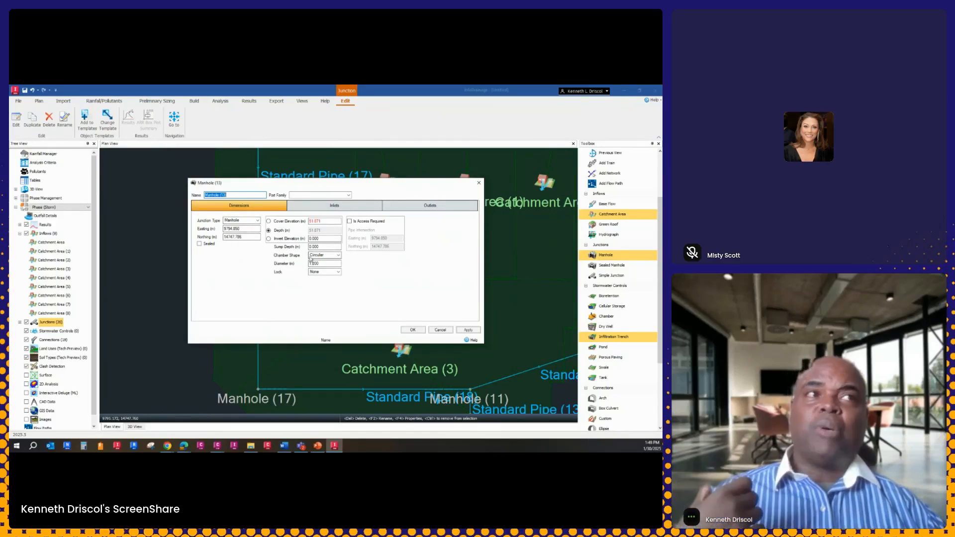
pyautogui.click(334, 206)
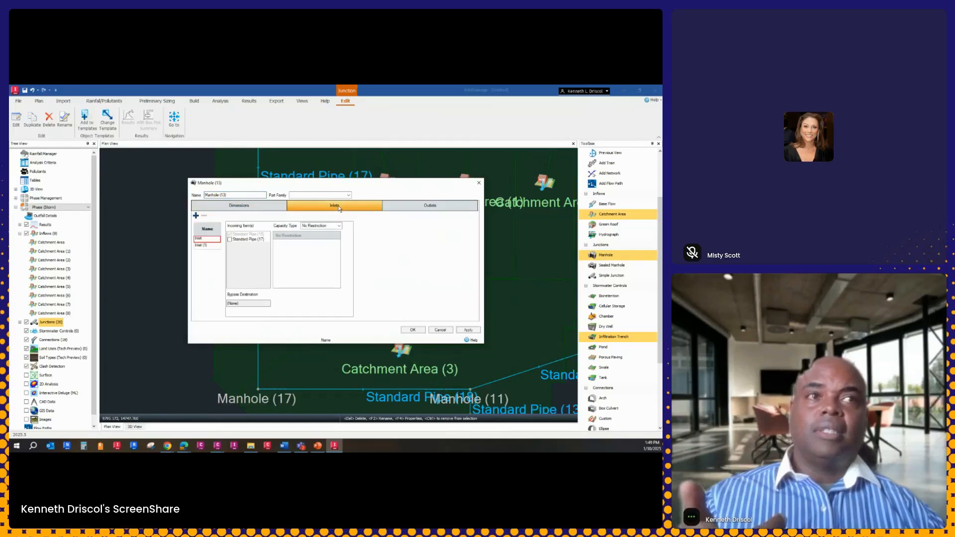
pyautogui.click(425, 206)
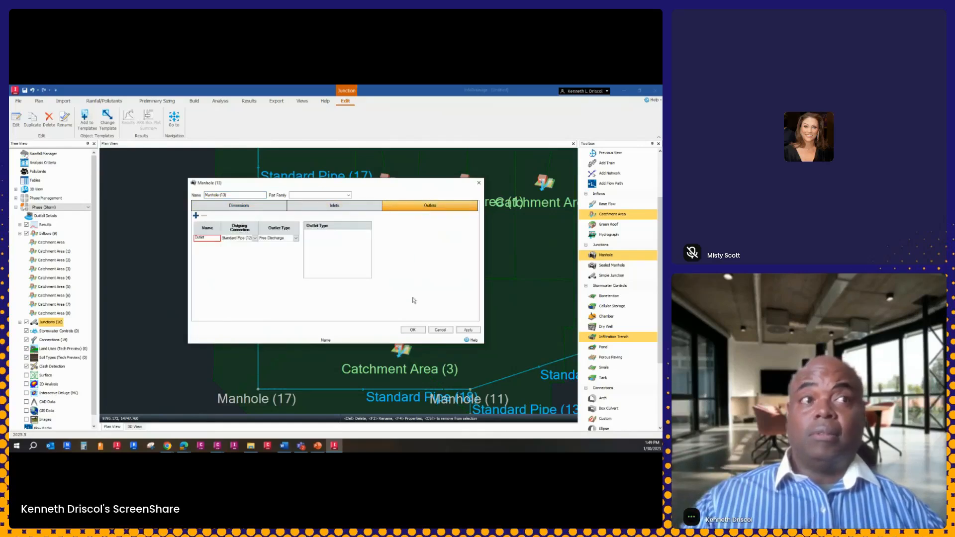
pyautogui.click(413, 330)
pyautogui.scroll(-5, 408, 295)
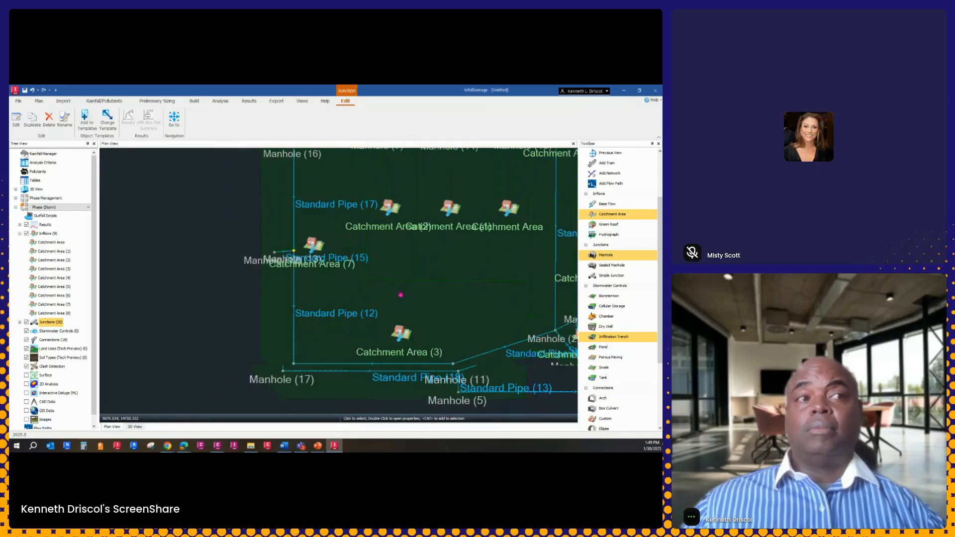
pyautogui.scroll(1, 314, 310)
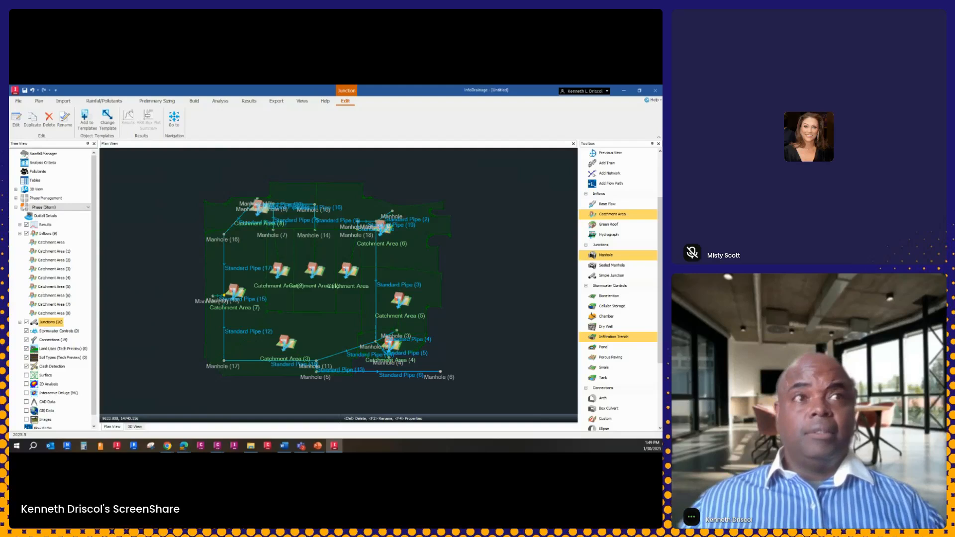
# Import the background image Commercial-Existing.jpg positioned by its world file, deselect it and check it against the network
pyautogui.click(63, 101)
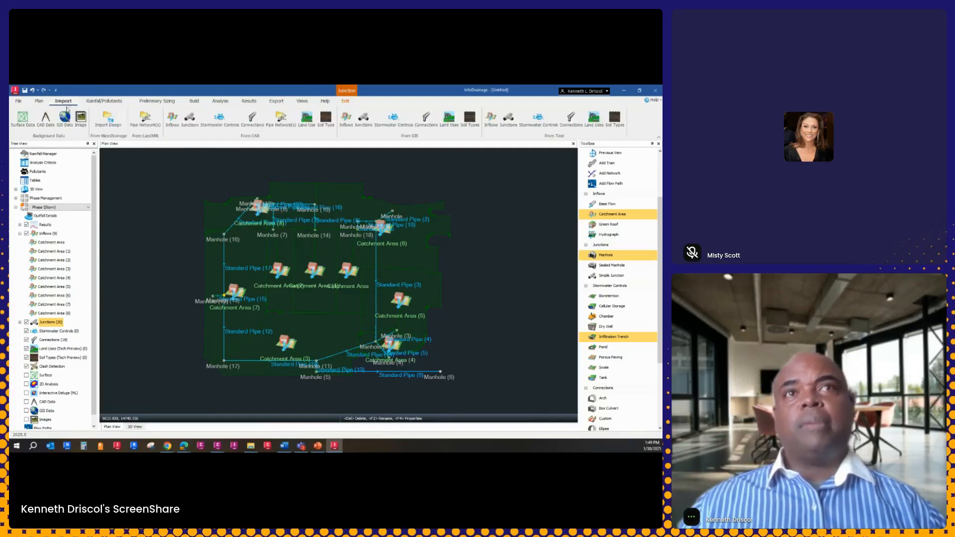
pyautogui.click(80, 119)
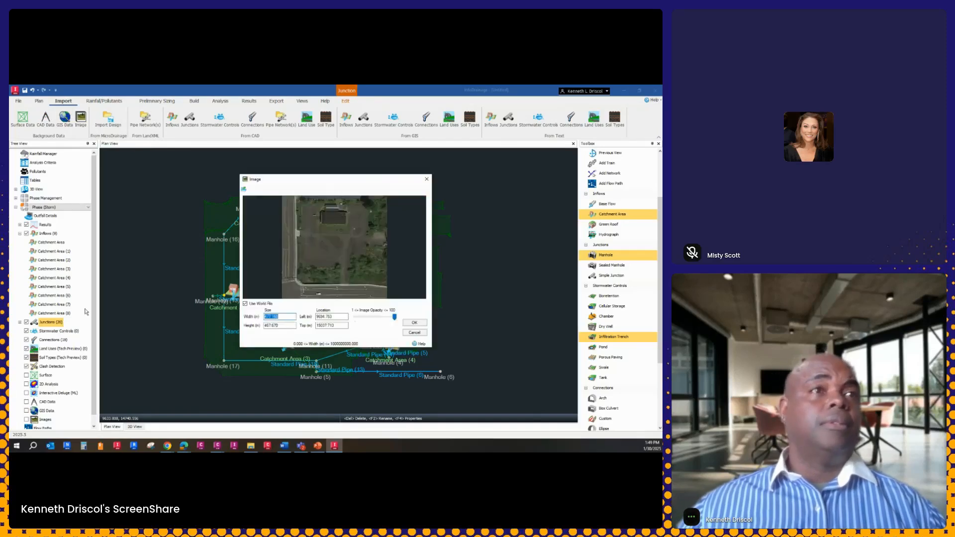
pyautogui.click(415, 322)
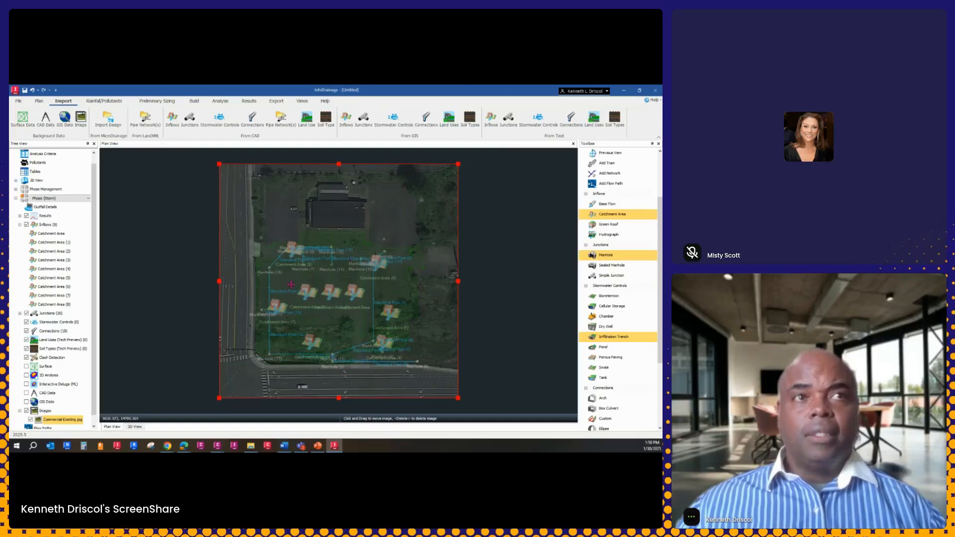
pyautogui.scroll(1, 295, 281)
pyautogui.press('Escape')
pyautogui.scroll(5, 335, 302)
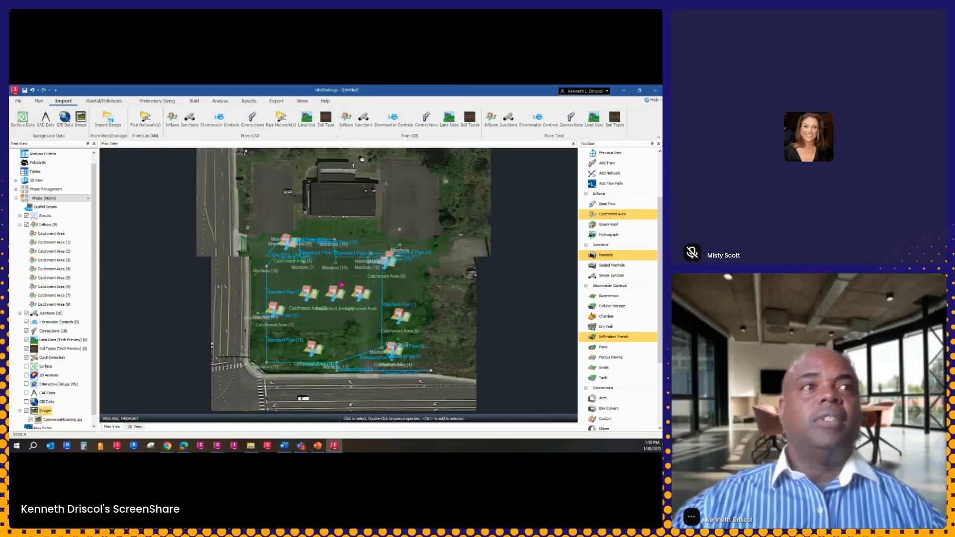
pyautogui.moveTo(336, 302); pyautogui.dragTo(317, 248, button='middle')
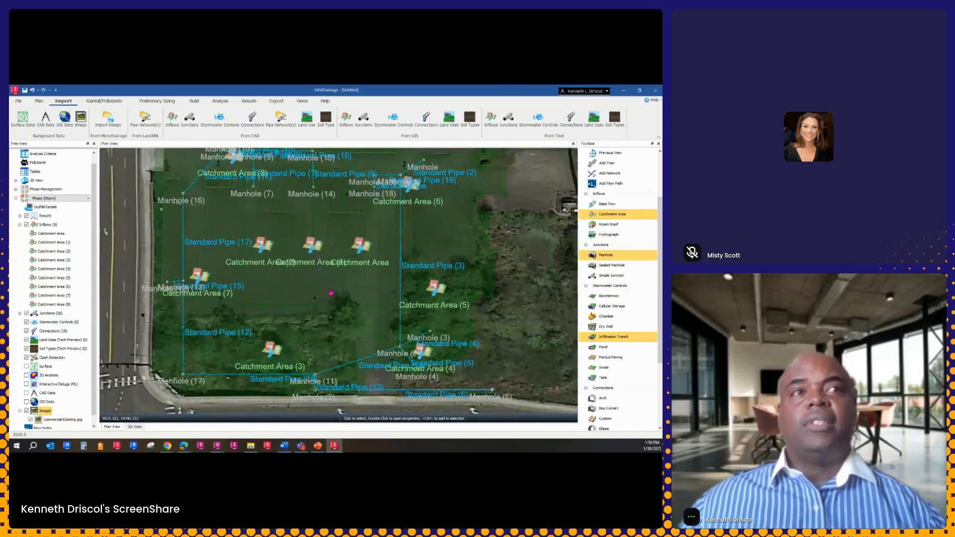
pyautogui.scroll(-1, 331, 293)
pyautogui.scroll(-2, 305, 221)
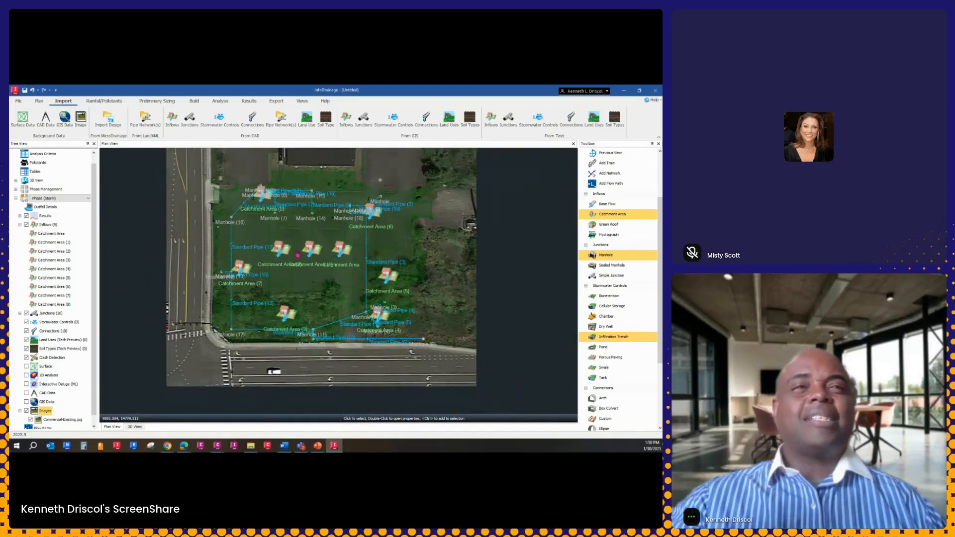
# Add a flow path through the pipe network from Manhole (10) to Manhole (11)
pyautogui.scroll(-1, 66, 371)
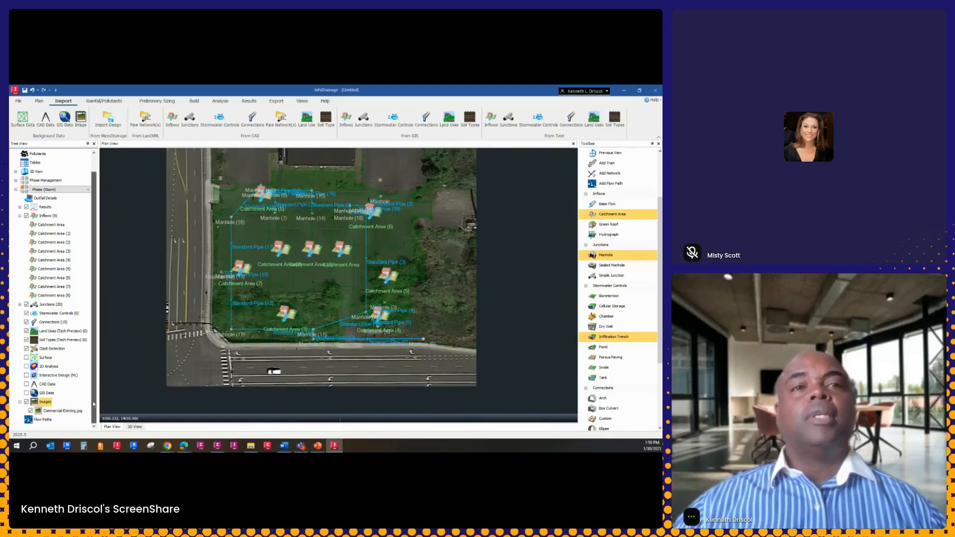
pyautogui.rightClick(39, 420)
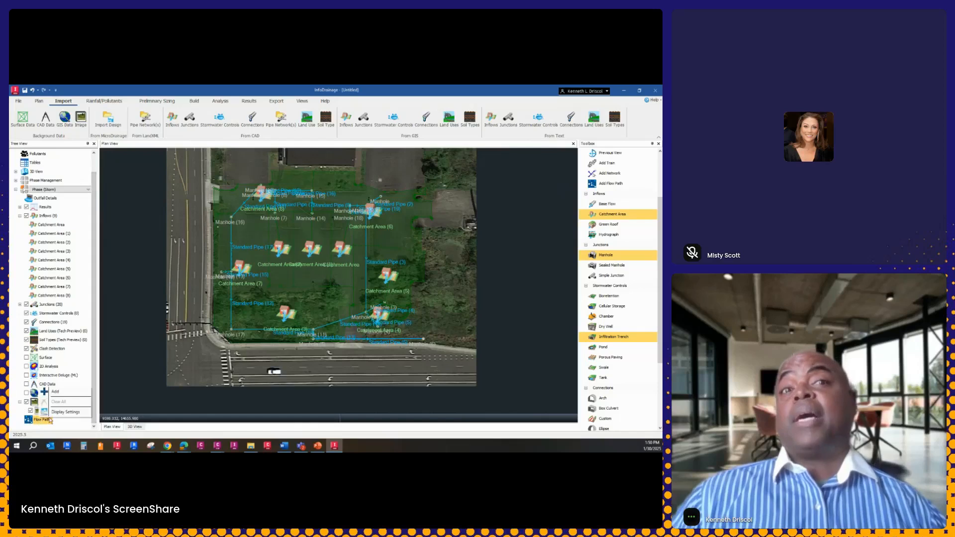
pyautogui.click(60, 395)
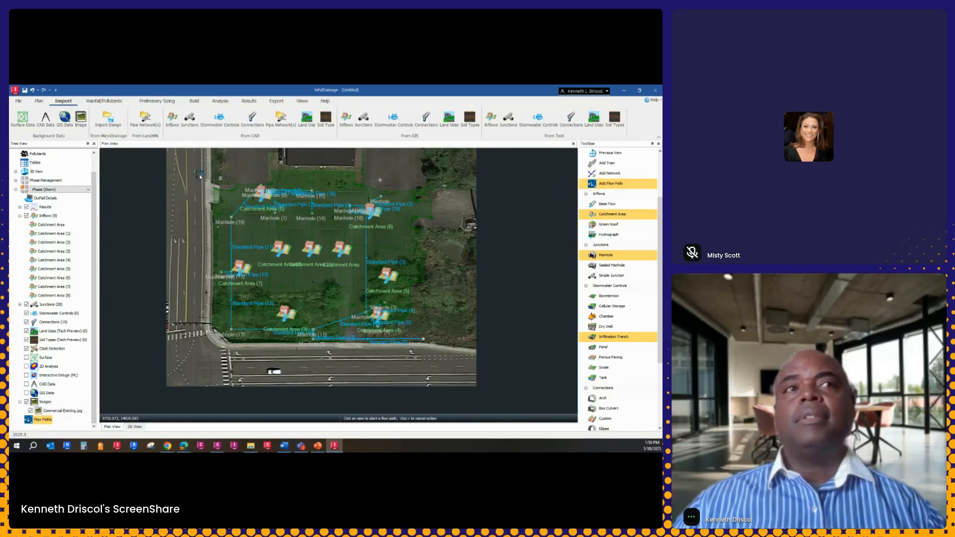
pyautogui.scroll(2, 260, 188)
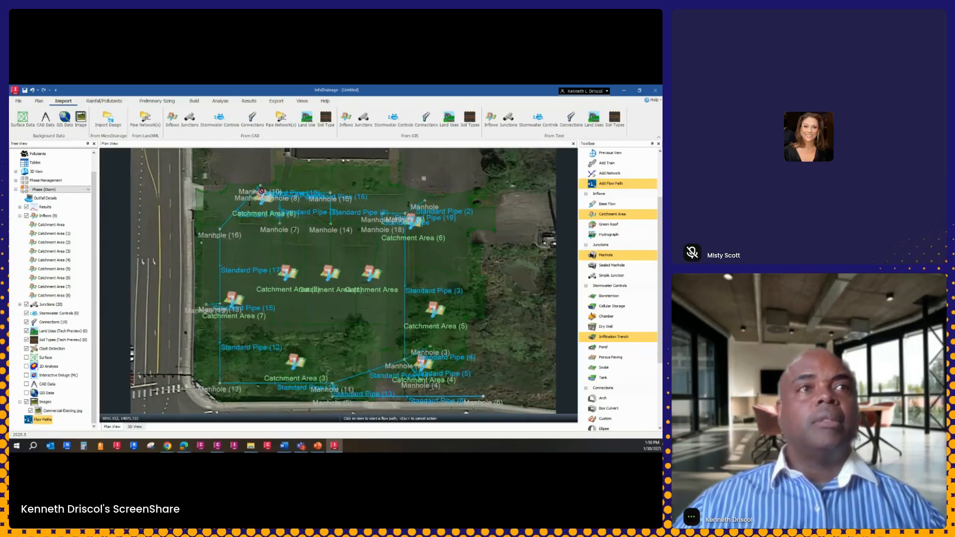
pyautogui.click(260, 188)
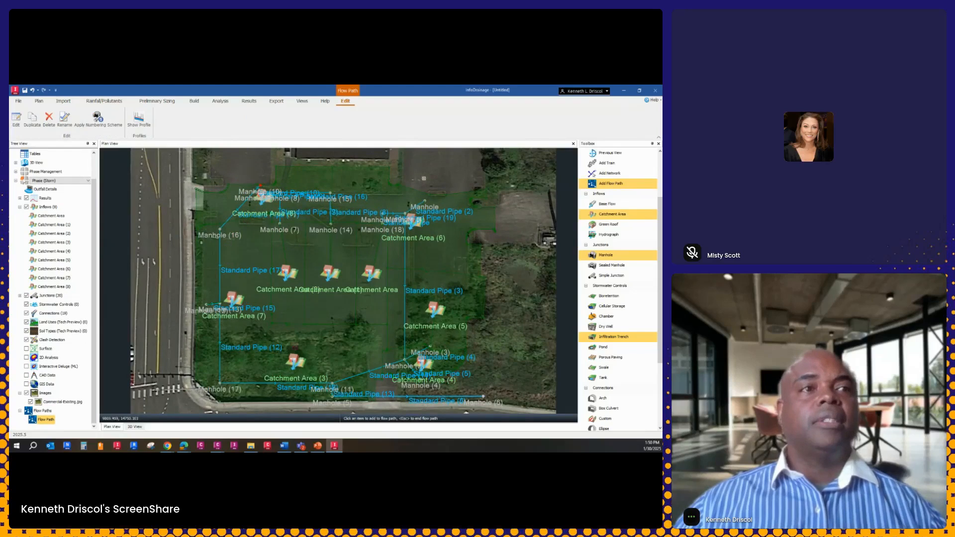
pyautogui.click(335, 386)
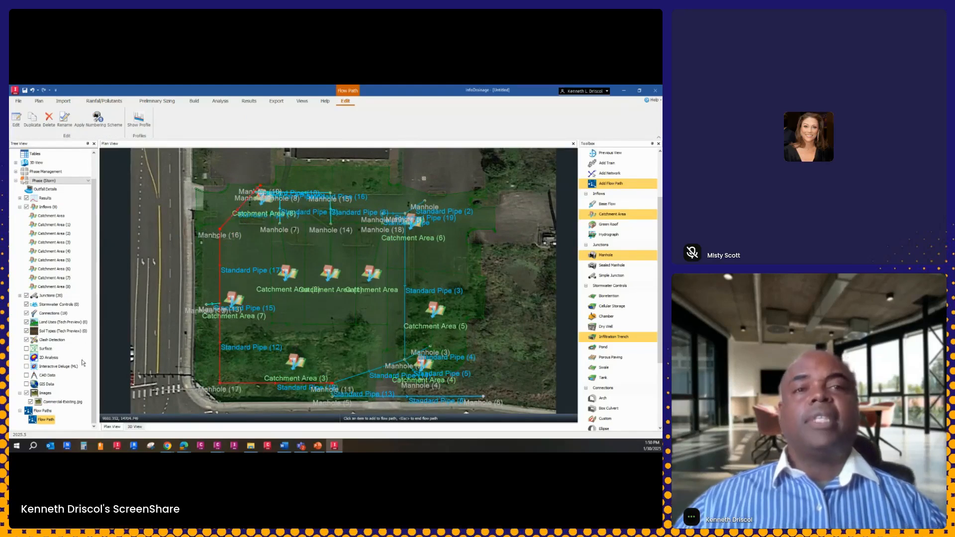
# View the longitudinal profile of the new flow path, close it and finish the flow path
pyautogui.rightClick(49, 422)
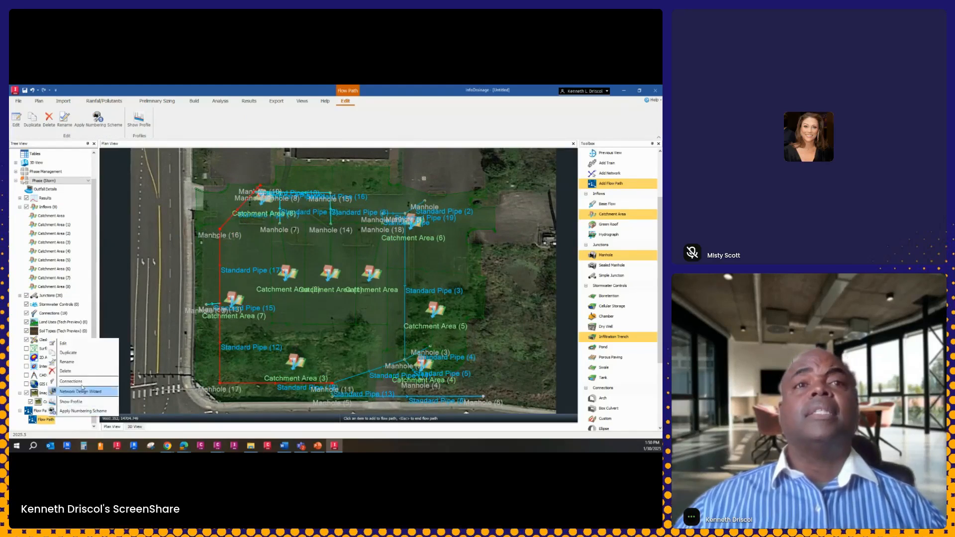
pyautogui.rightClick(255, 311)
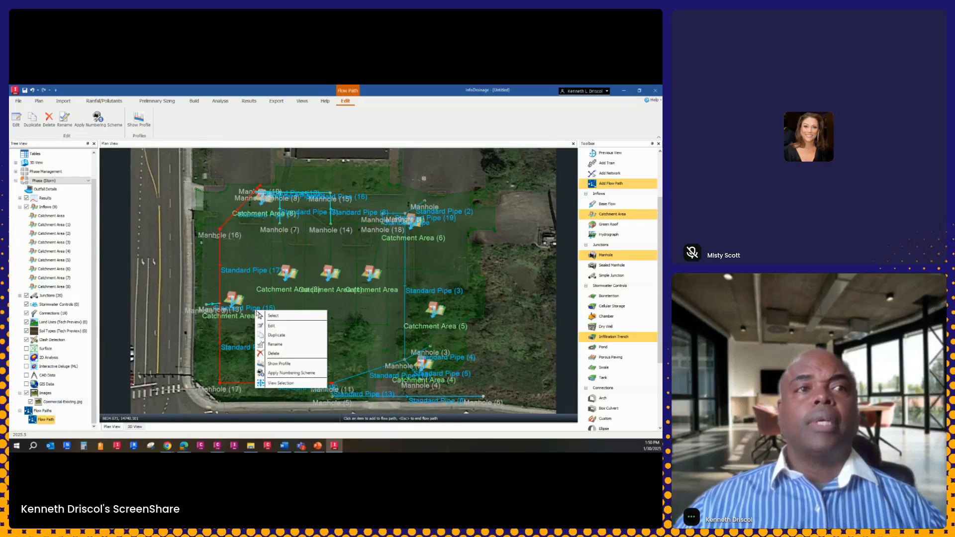
pyautogui.click(288, 364)
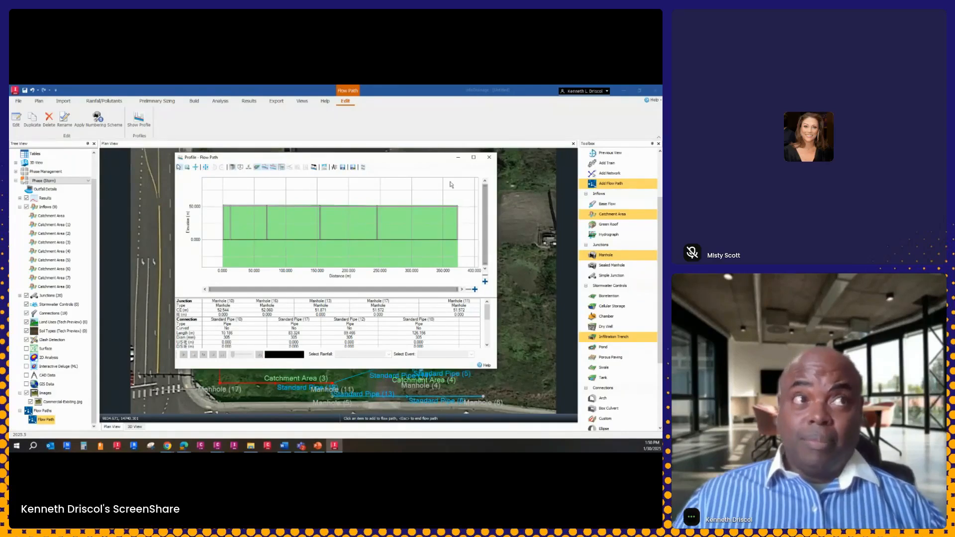
pyautogui.click(489, 159)
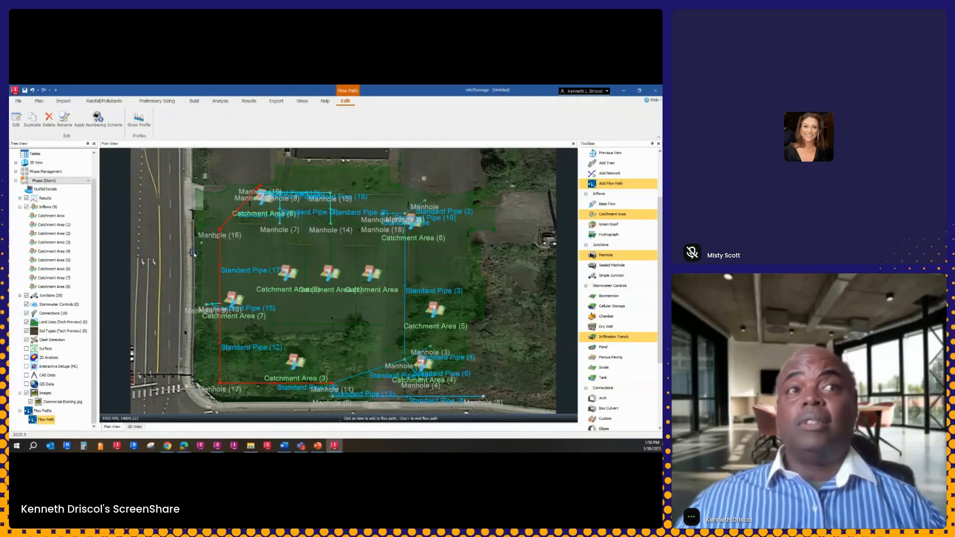
pyautogui.press('Escape')
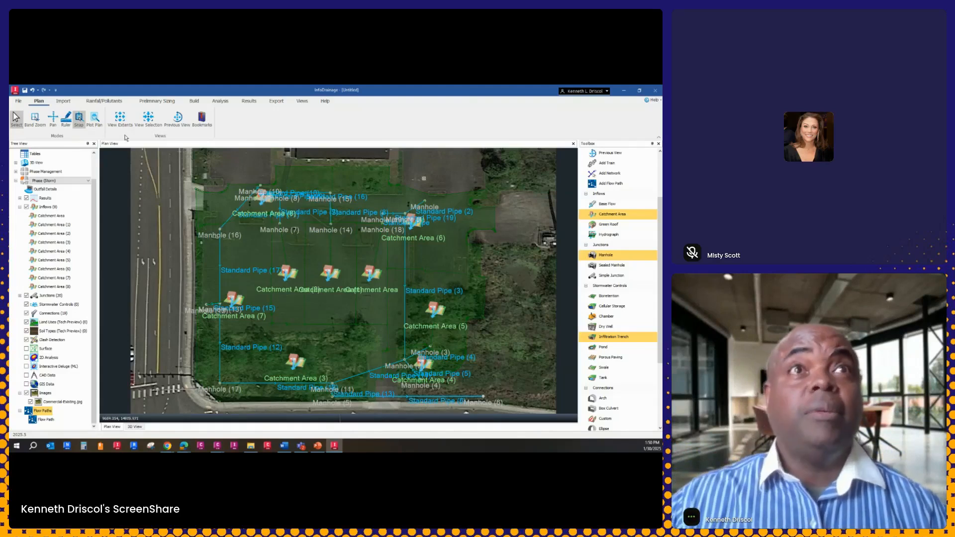
# Add an FEH design storm in the Rainfall Manager
pyautogui.click(63, 101)
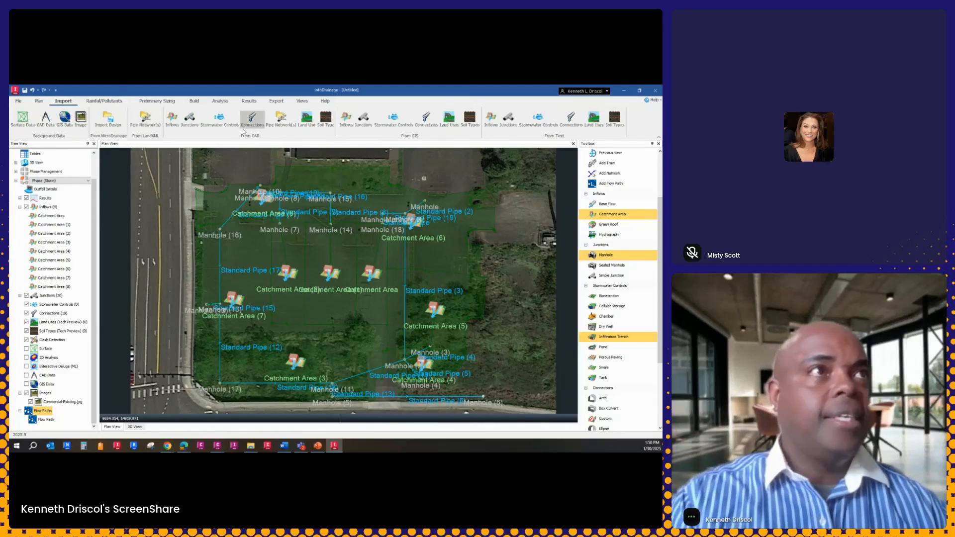
pyautogui.click(110, 101)
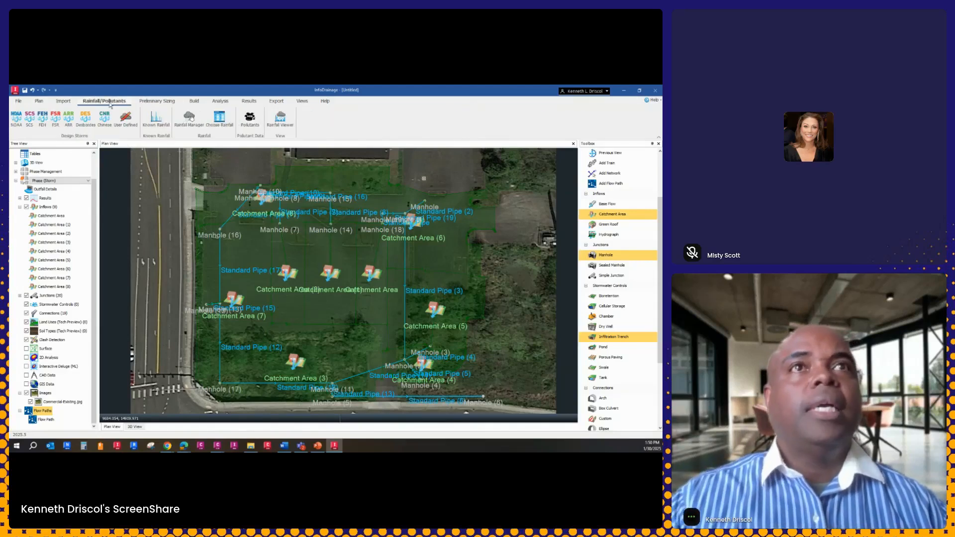
pyautogui.click(158, 126)
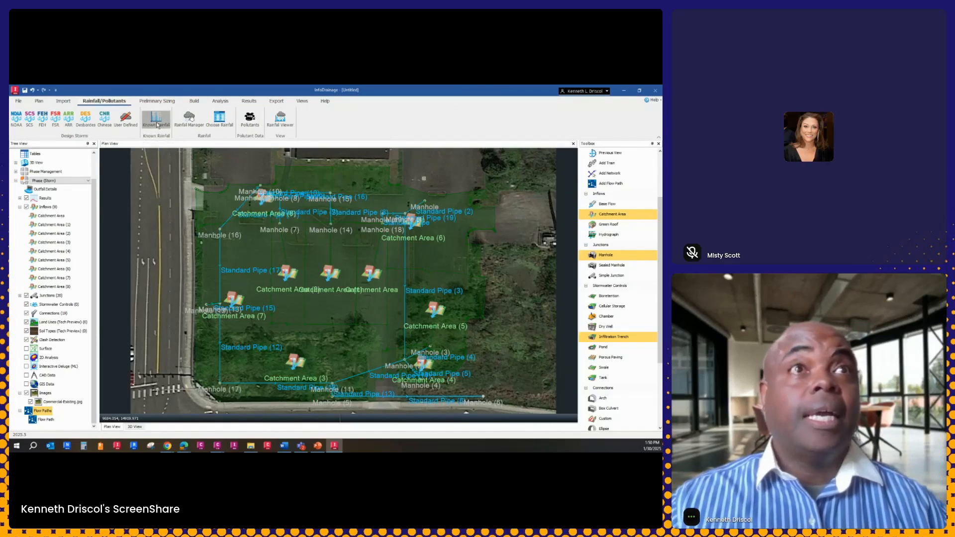
pyautogui.click(192, 117)
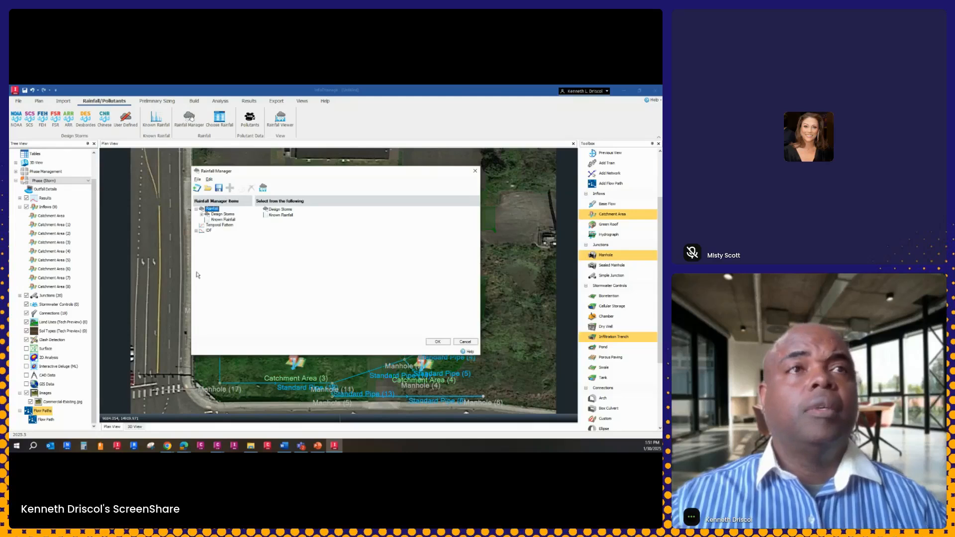
pyautogui.click(202, 214)
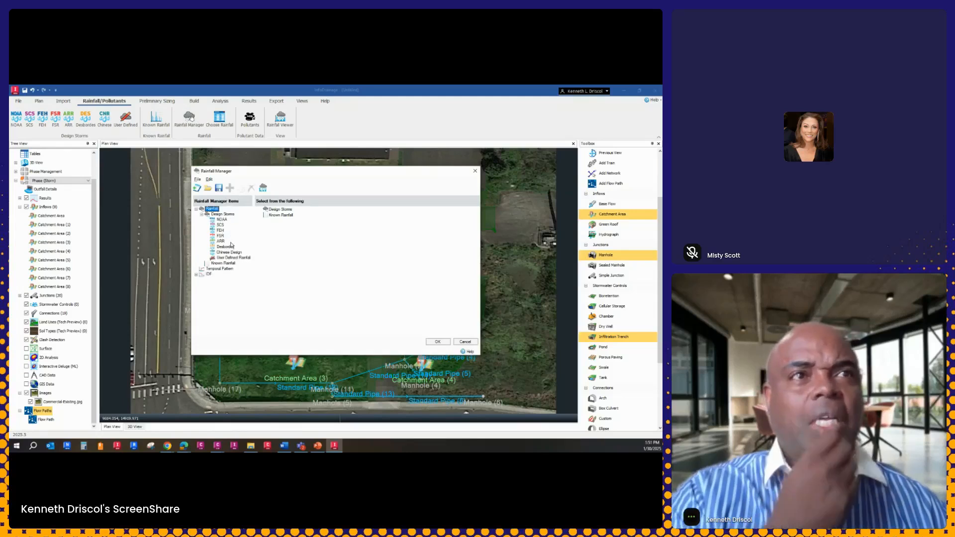
pyautogui.click(221, 231)
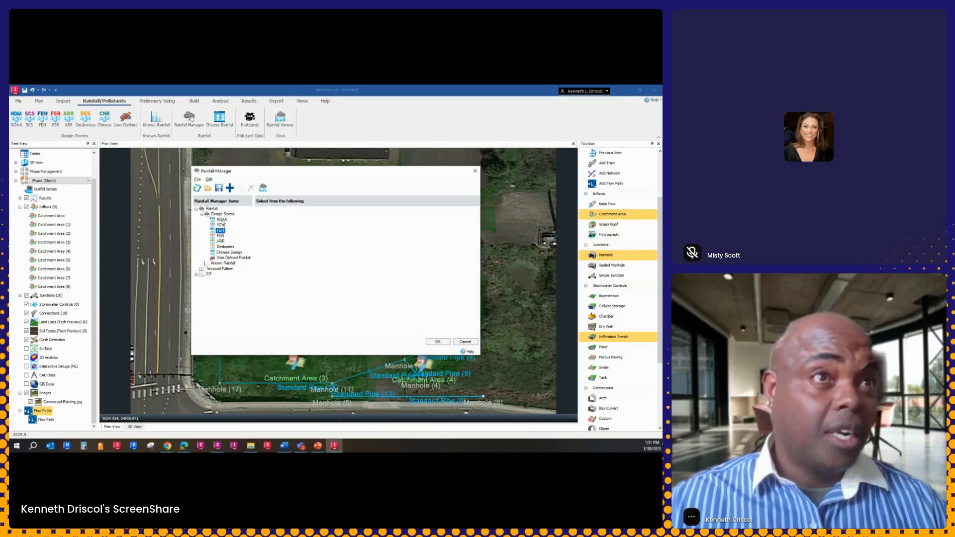
pyautogui.rightClick(220, 231)
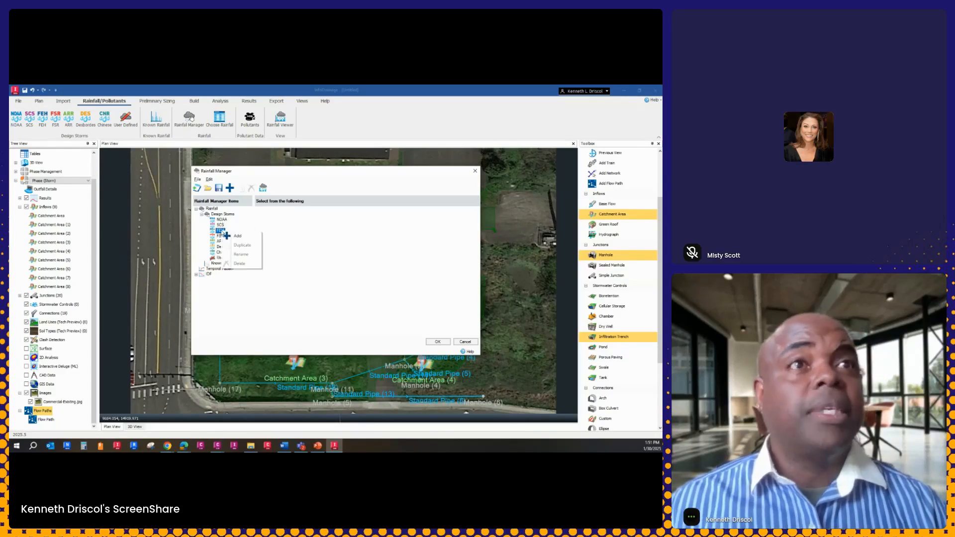
pyautogui.click(230, 236)
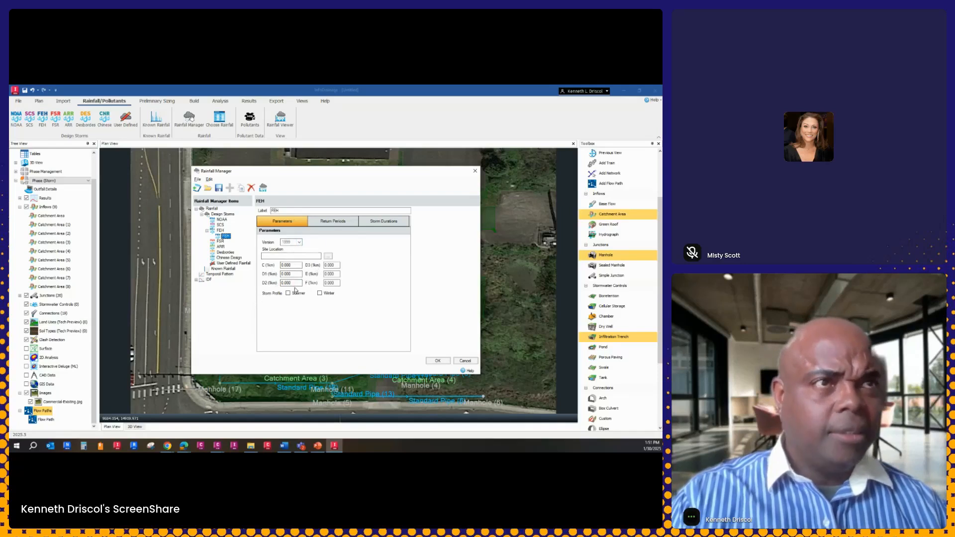
# Add a 2-year return period with a 10% rainfall increase to the FEH storm
pyautogui.click(333, 222)
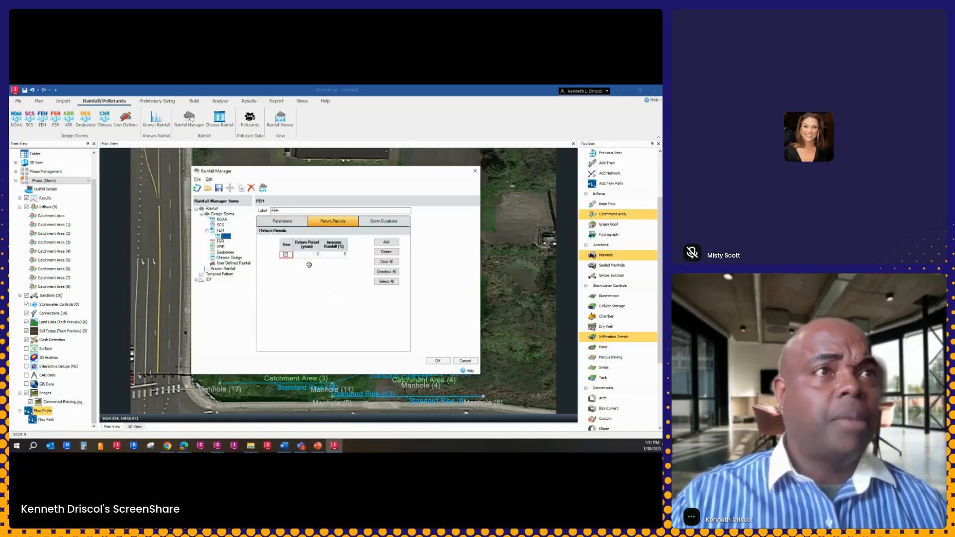
pyautogui.click(386, 242)
pyautogui.click(319, 261)
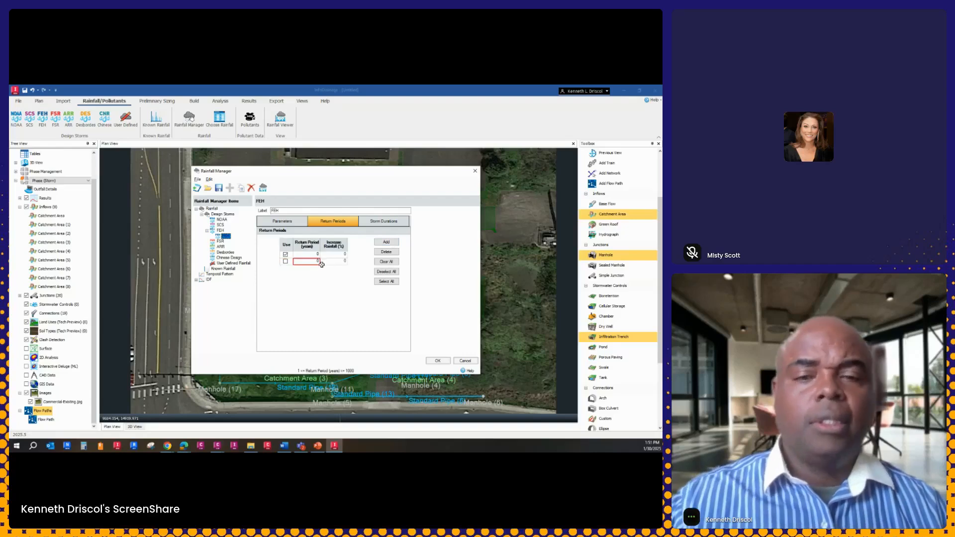
pyautogui.write('2')
pyautogui.click(342, 261)
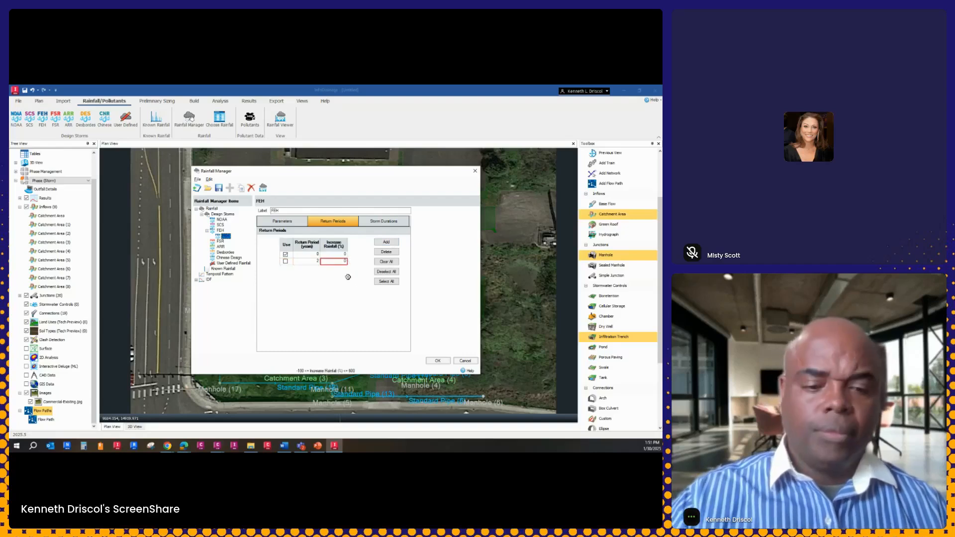
pyautogui.write('100.000')
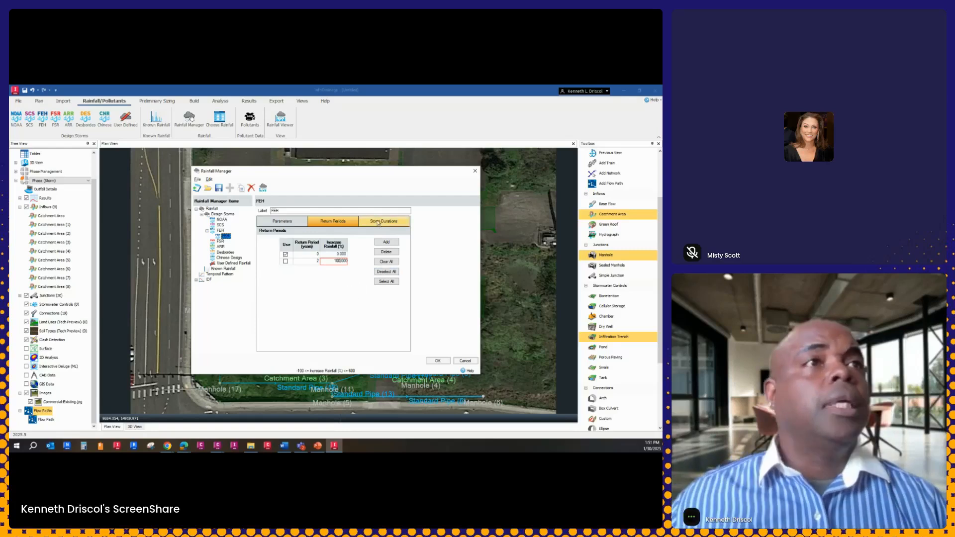
# Add an extra storm duration row, enable all durations for the FEH storm and save the rainfall settings
pyautogui.click(380, 222)
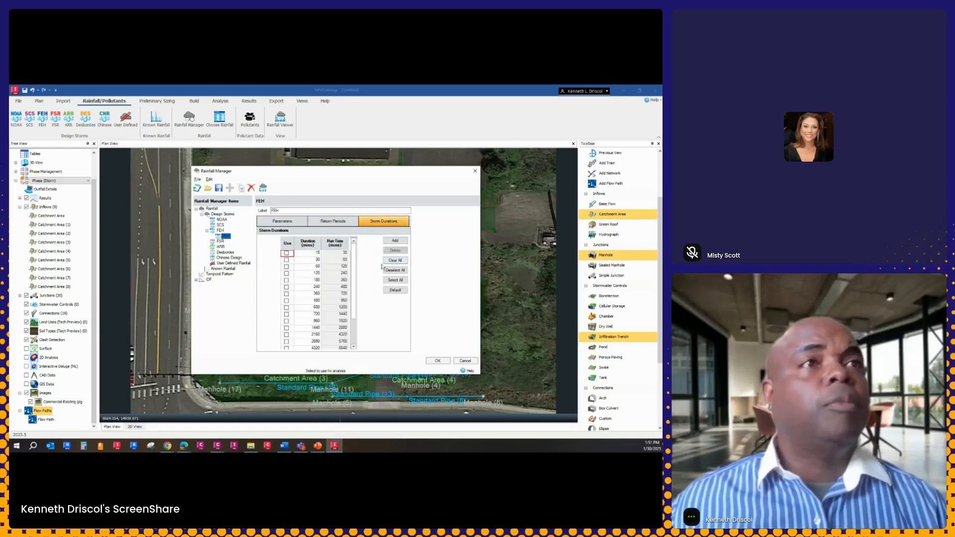
pyautogui.click(395, 241)
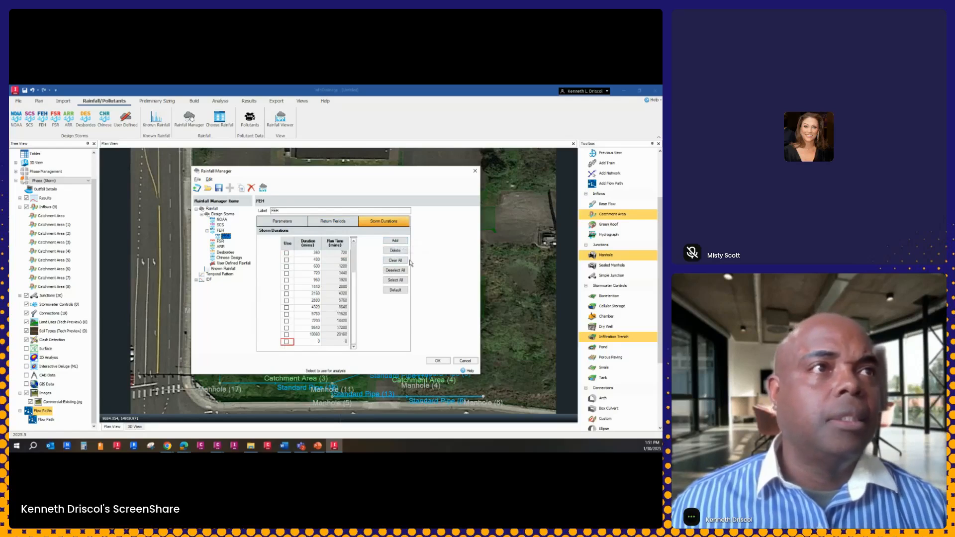
pyautogui.click(395, 280)
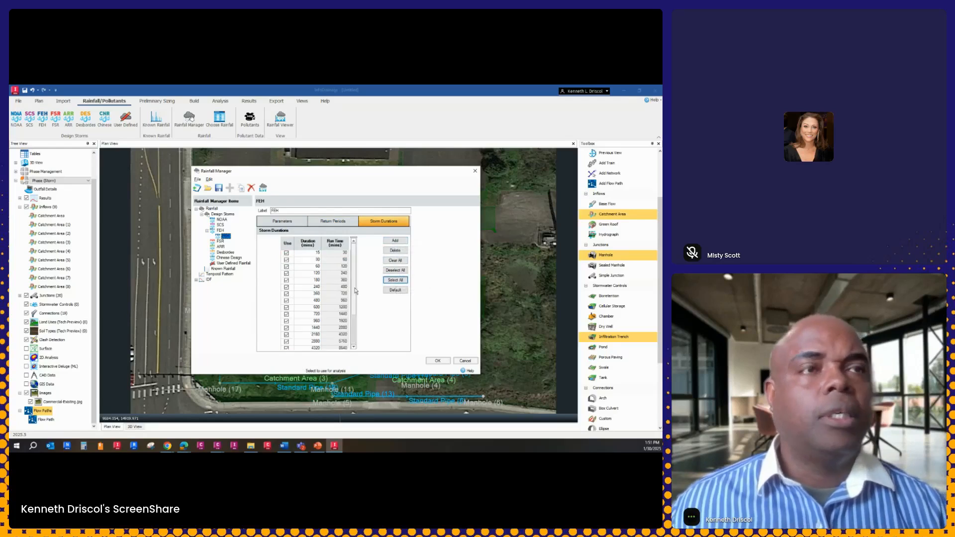
pyautogui.click(439, 361)
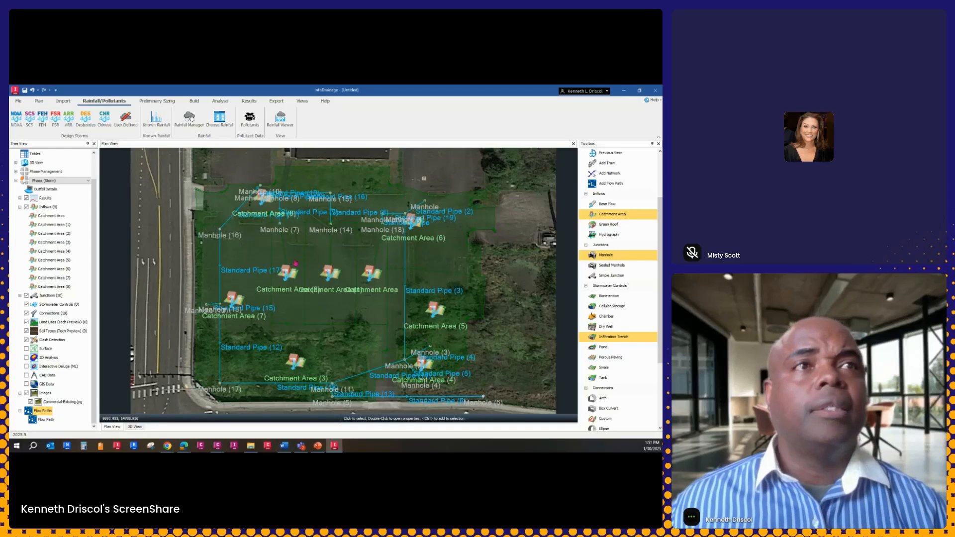
# Start the Network Design Wizard for Flow Path and choose the library rainfall FEH as the Rational Method source
pyautogui.click(159, 102)
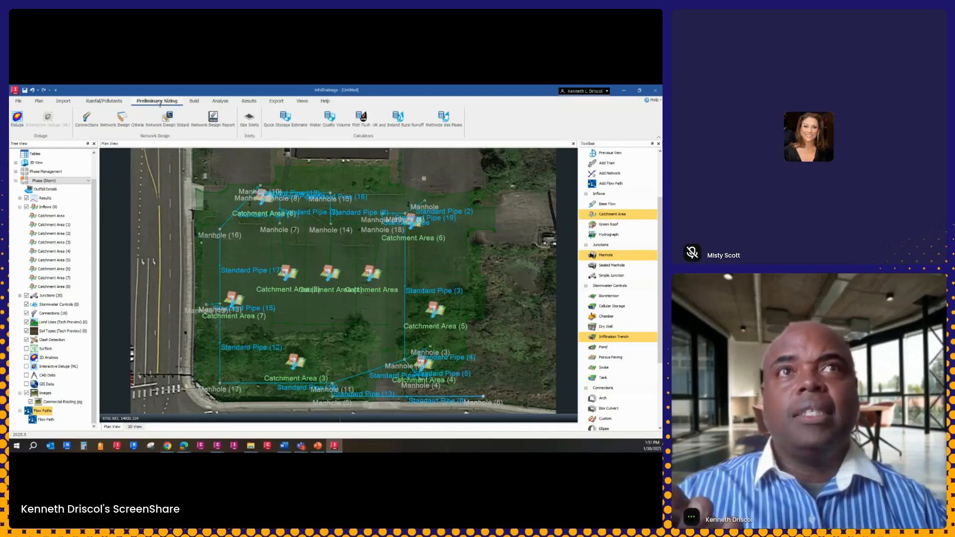
pyautogui.click(172, 129)
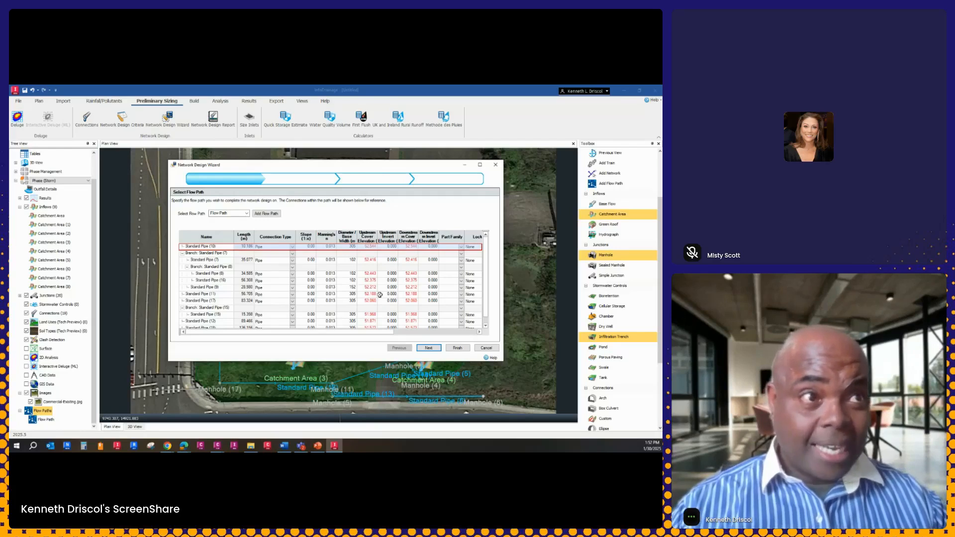
pyautogui.click(430, 347)
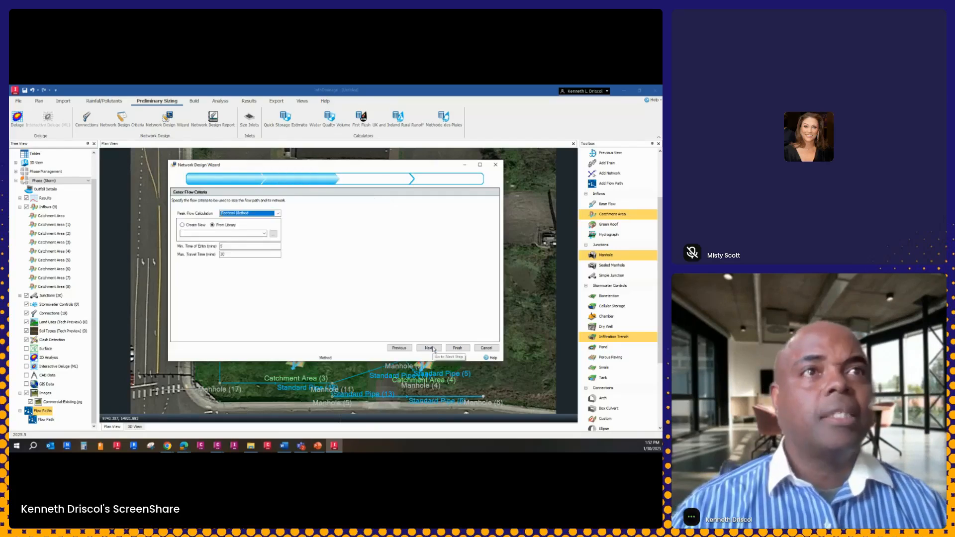
pyautogui.click(263, 233)
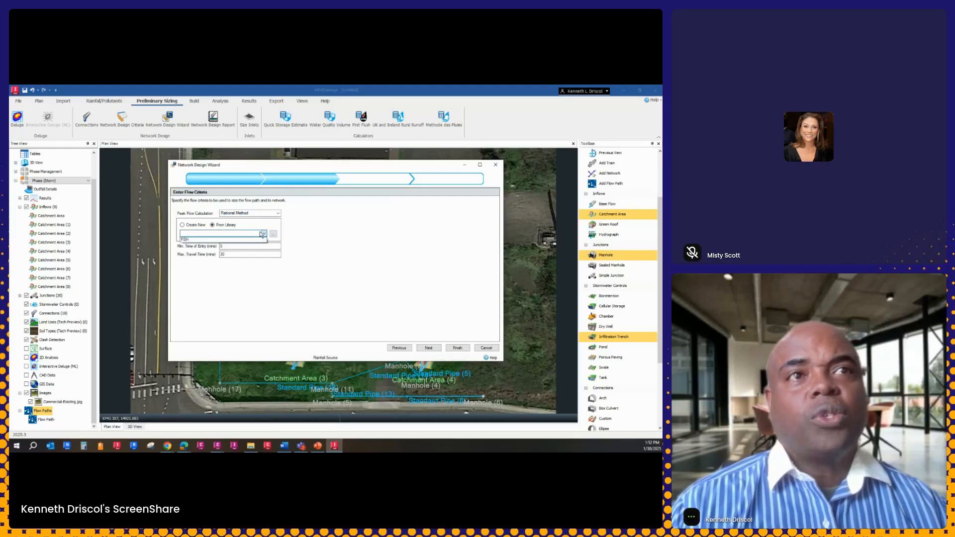
pyautogui.click(187, 241)
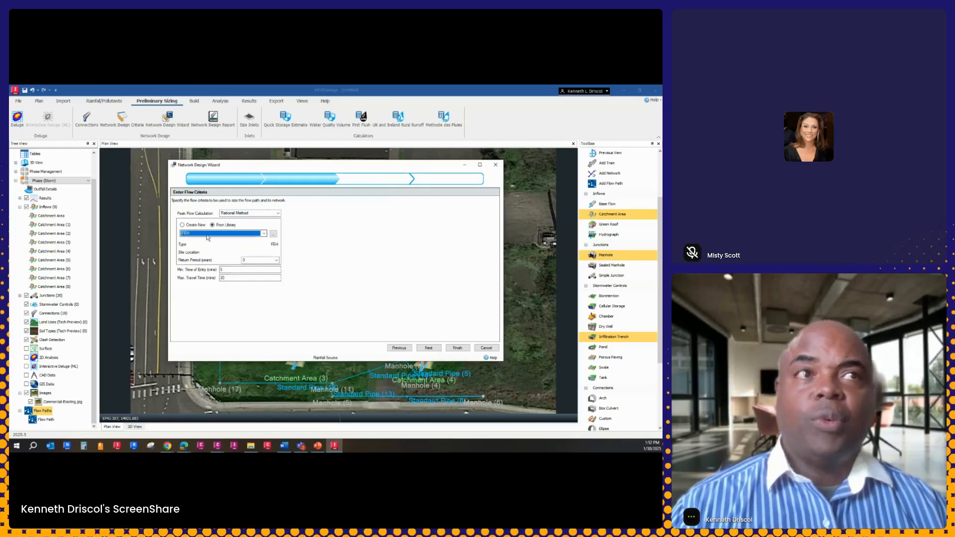
# Review the FEH storm's return periods and storm durations, and try to proceed past the flow criteria
pyautogui.click(273, 235)
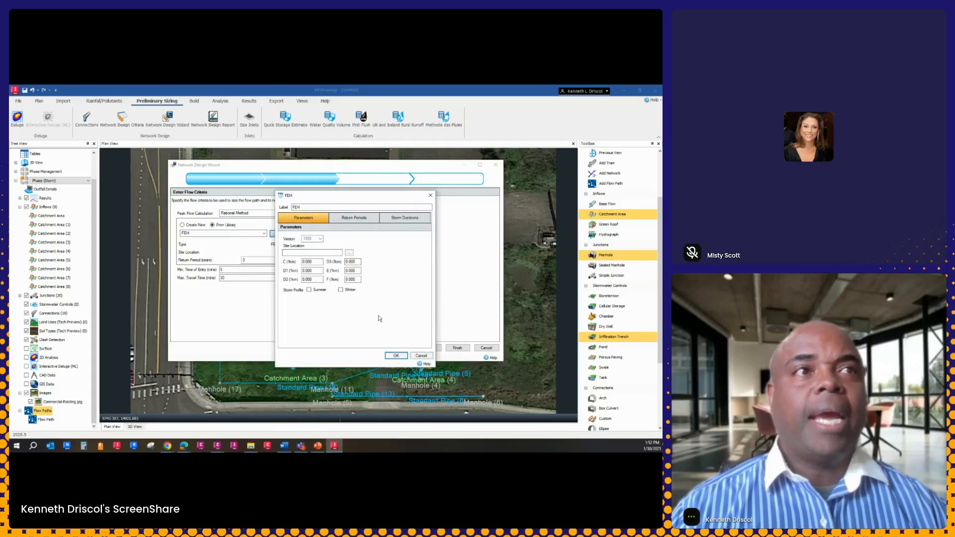
pyautogui.click(354, 219)
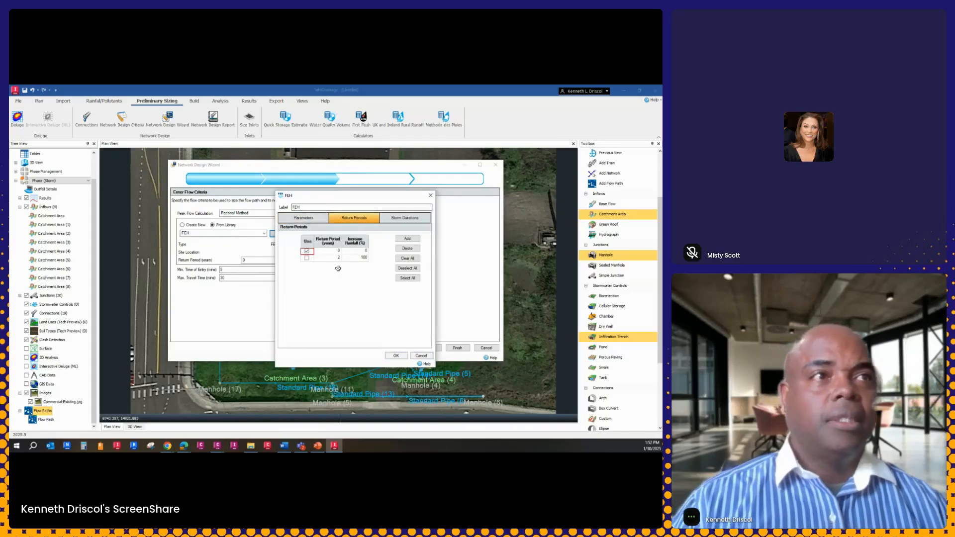
pyautogui.click(398, 219)
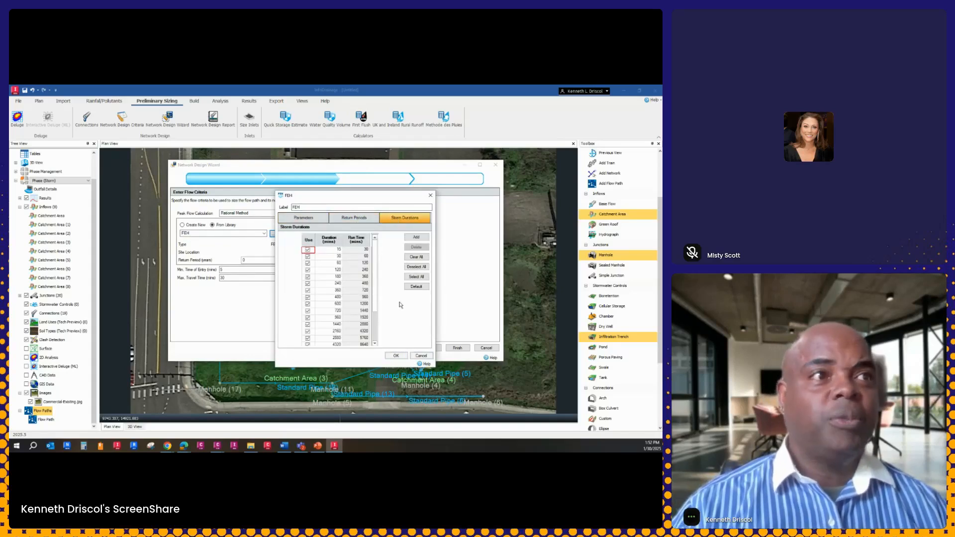
pyautogui.click(399, 355)
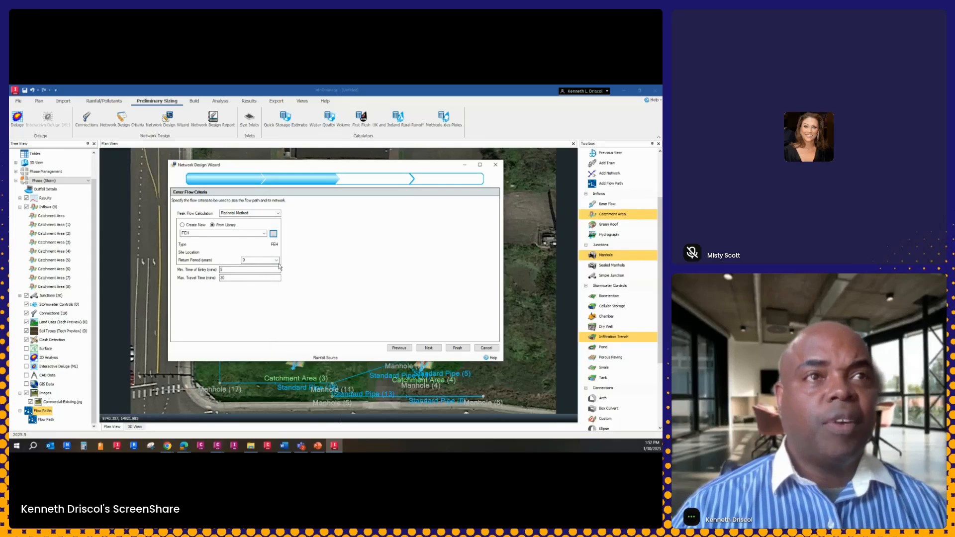
pyautogui.click(429, 347)
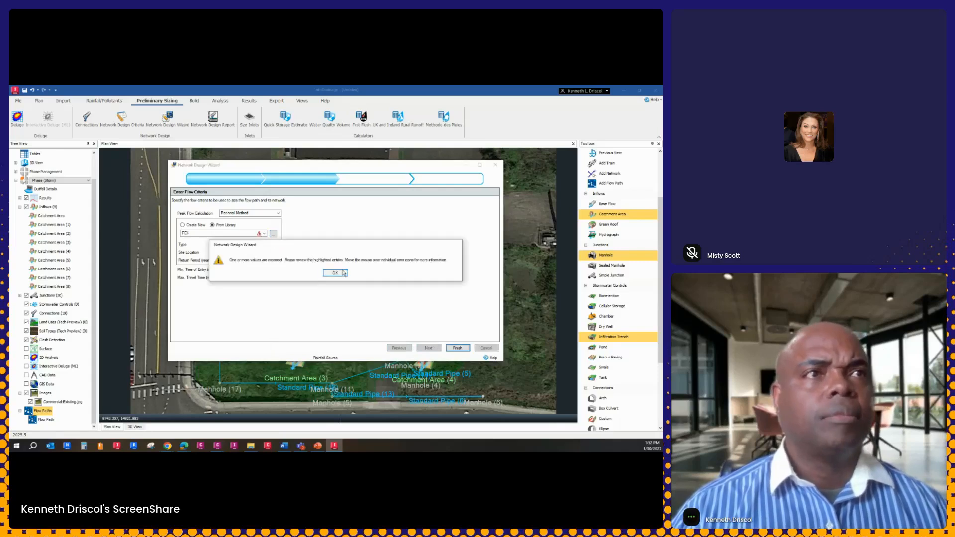
pyautogui.click(331, 272)
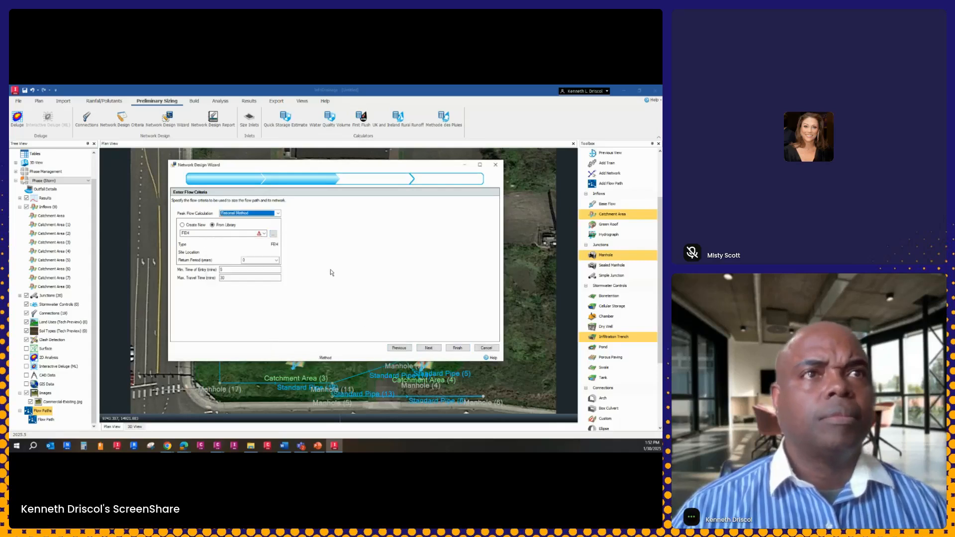
# Create a new FEH rainfall as the source for the Rational Method peak flow calculation
pyautogui.click(183, 224)
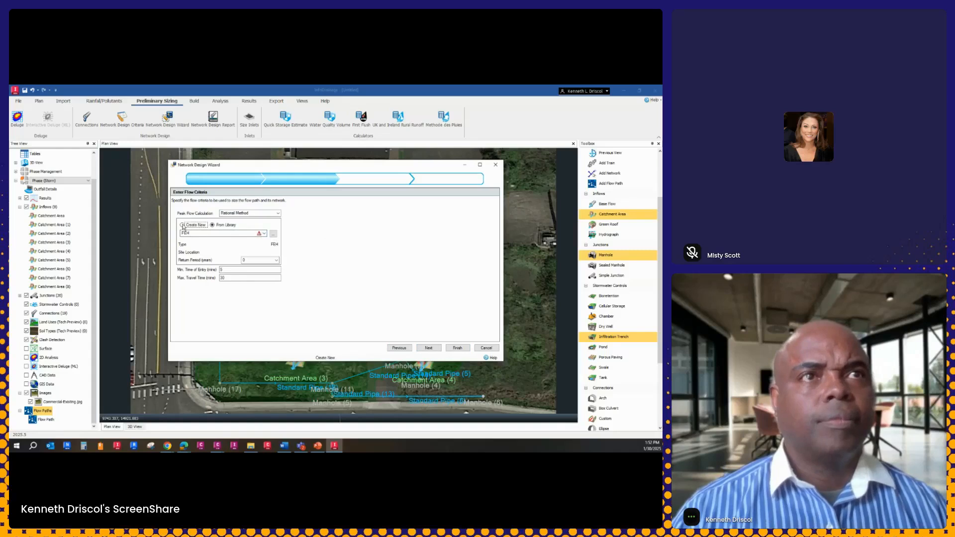
pyautogui.click(264, 234)
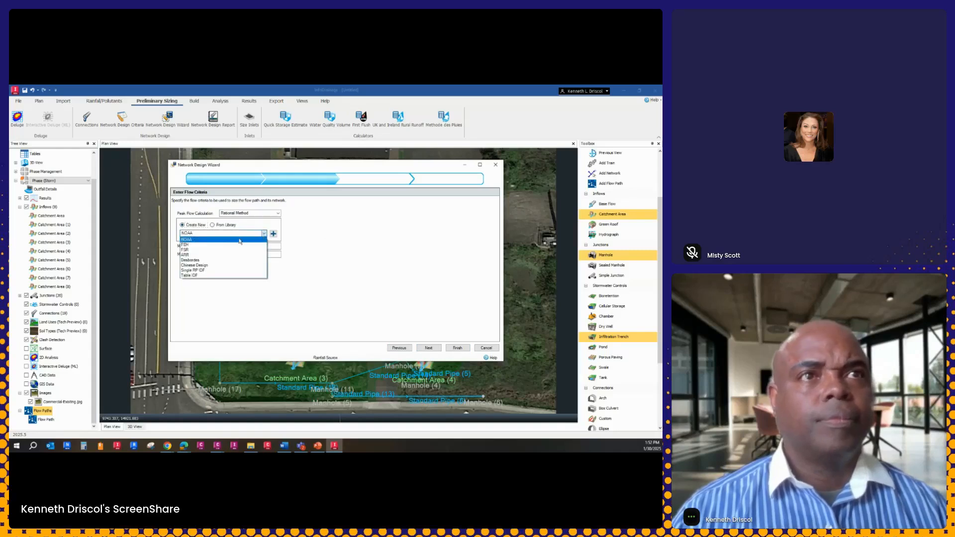
pyautogui.click(185, 244)
pyautogui.click(273, 234)
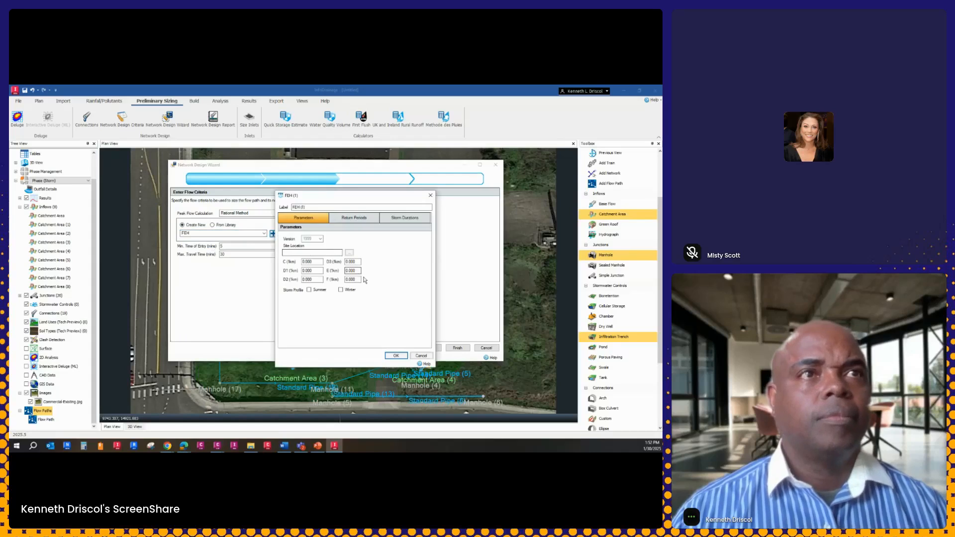
# Add and enable a 2-year return period with a 10% rainfall increase for the new FEH storm
pyautogui.click(350, 219)
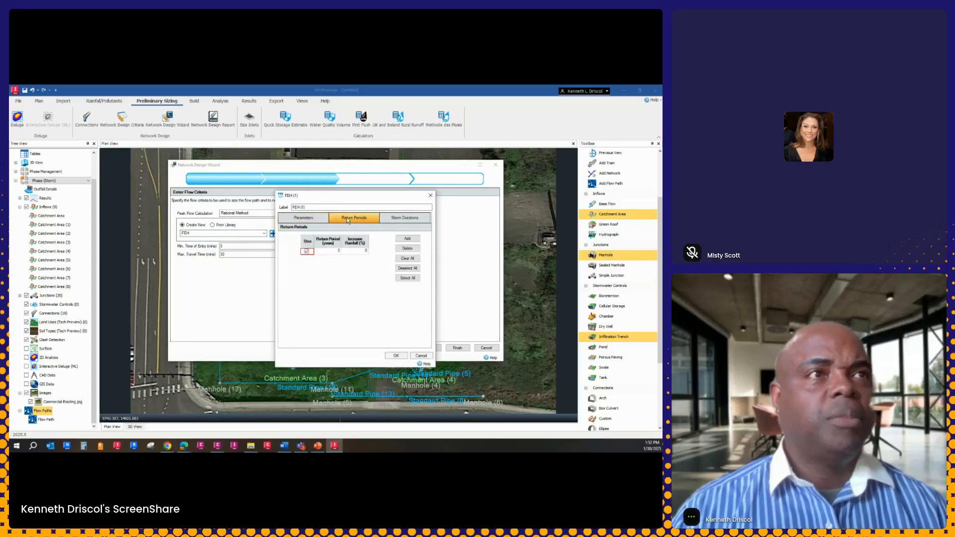
pyautogui.click(407, 239)
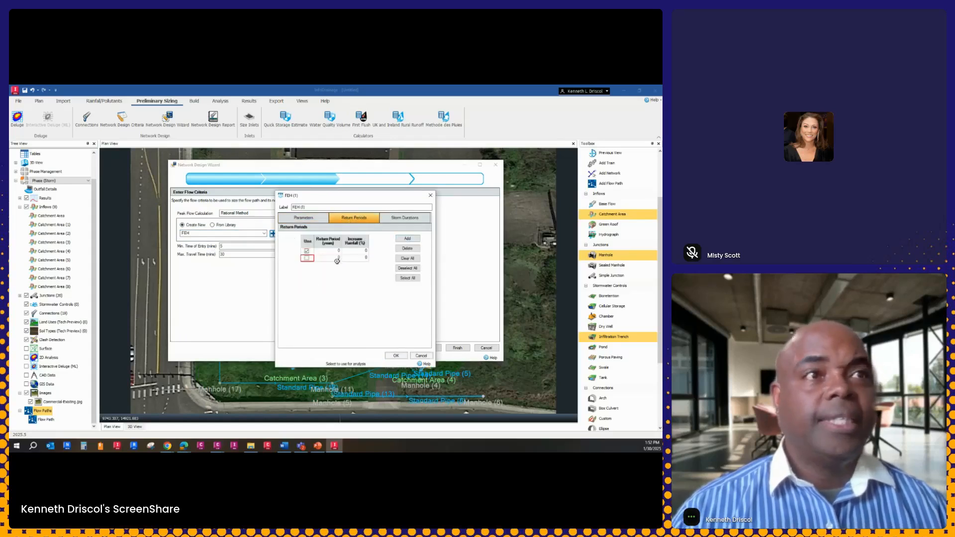
pyautogui.click(307, 259)
pyautogui.click(331, 258)
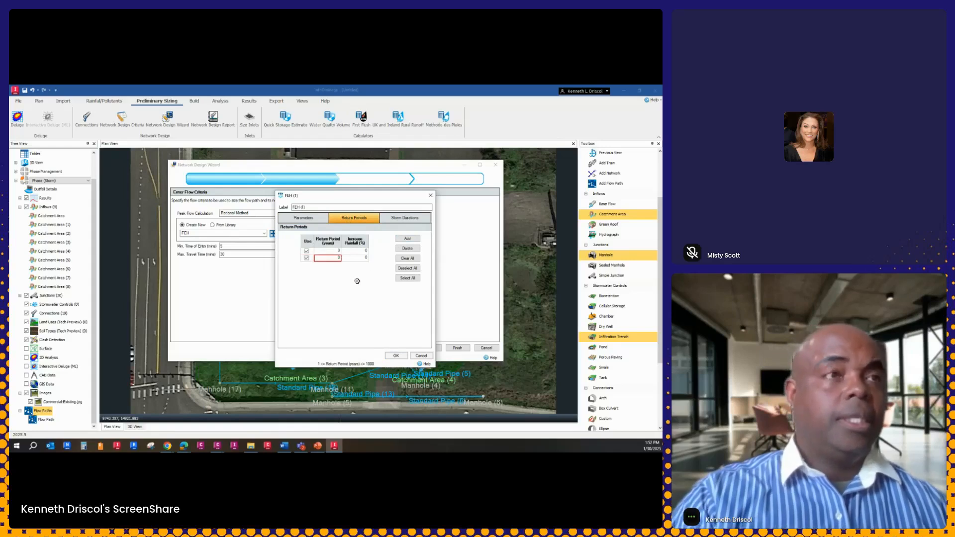
pyautogui.write('2')
pyautogui.press('Tab')
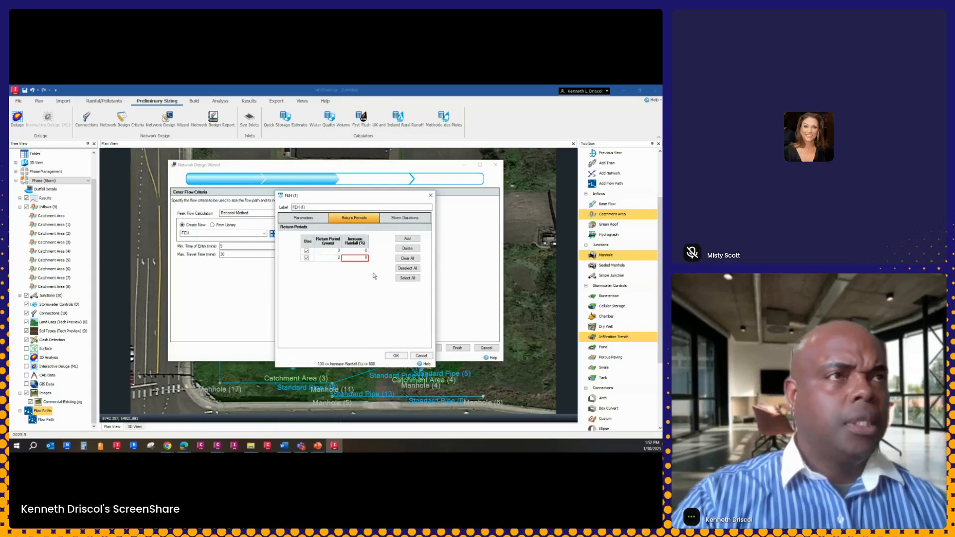
pyautogui.write('10')
# Add and enable a 100-year return period with a 50% rainfall increase, save the storm and try to proceed past the flow criteria
pyautogui.click(407, 239)
pyautogui.click(306, 266)
pyautogui.press('Tab')
pyautogui.write('100')
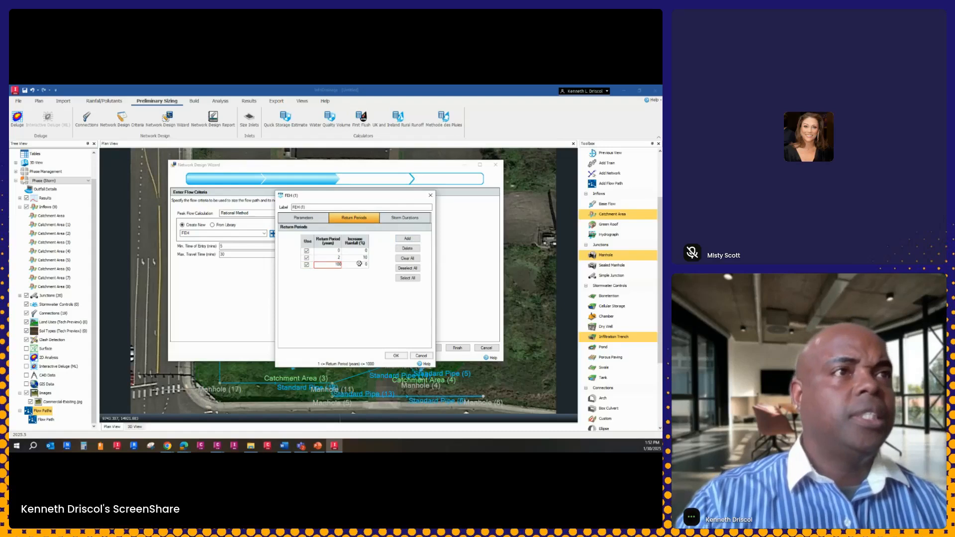
pyautogui.press('Tab')
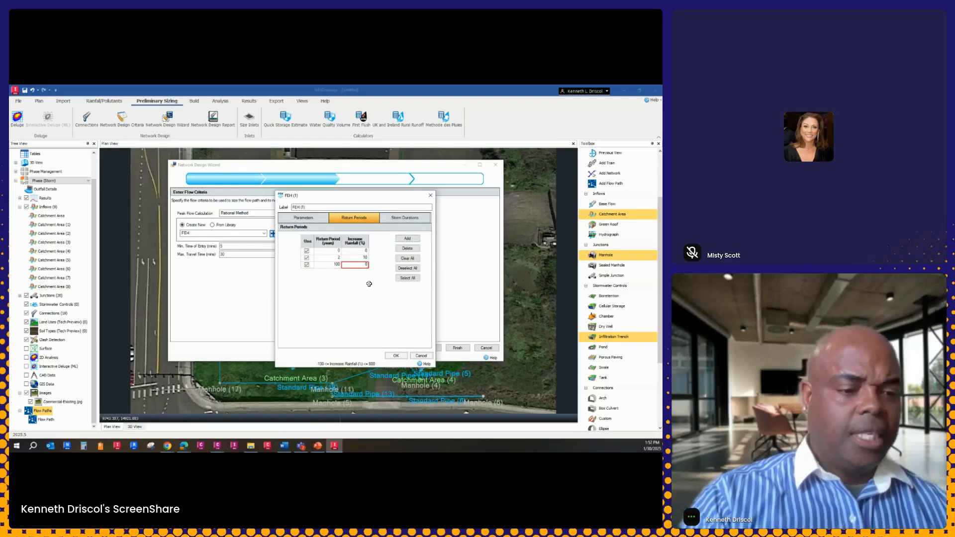
pyautogui.write('50')
pyautogui.press('Return')
pyautogui.click(399, 355)
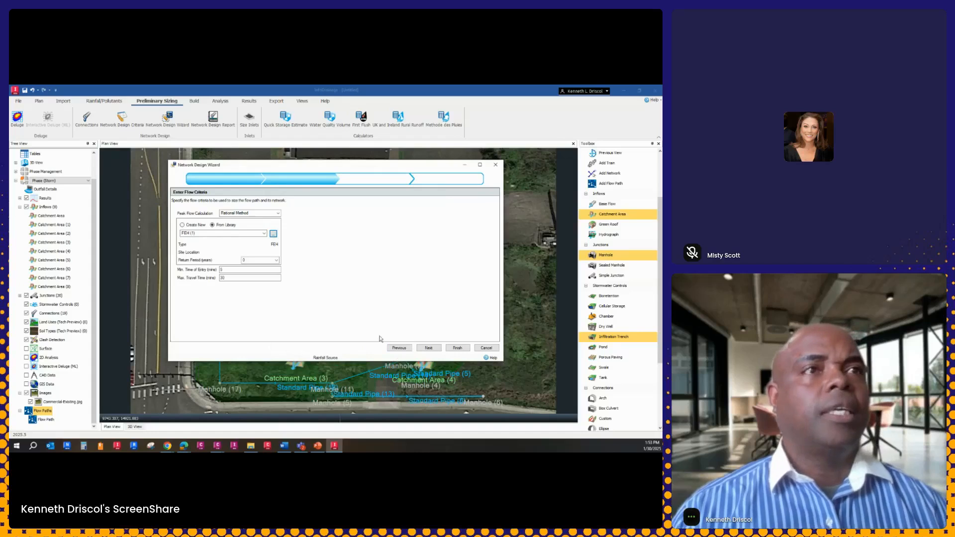
pyautogui.click(428, 348)
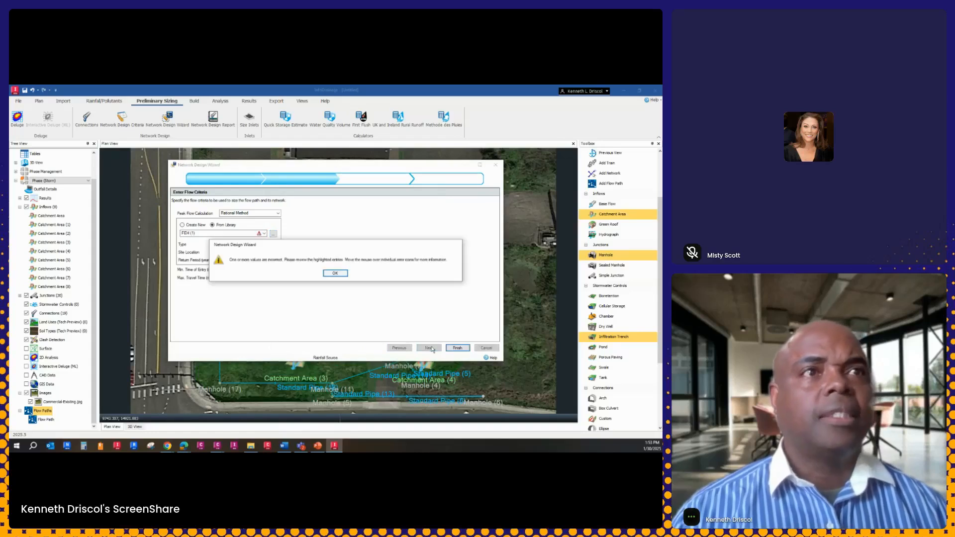
pyautogui.click(335, 273)
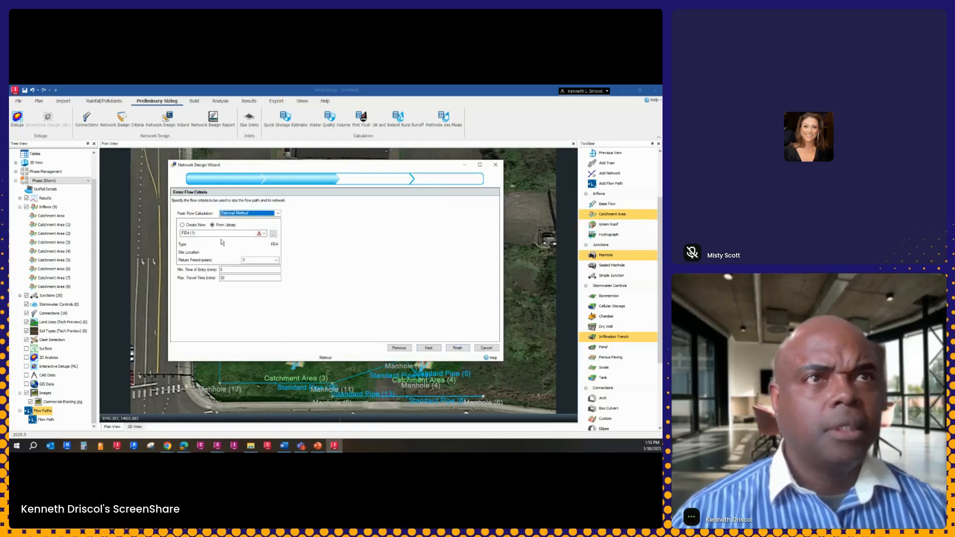
# Enable all storm durations for the FEH (1) storm, save it and try to proceed past the flow criteria
pyautogui.click(262, 234)
pyautogui.click(255, 242)
pyautogui.click(273, 233)
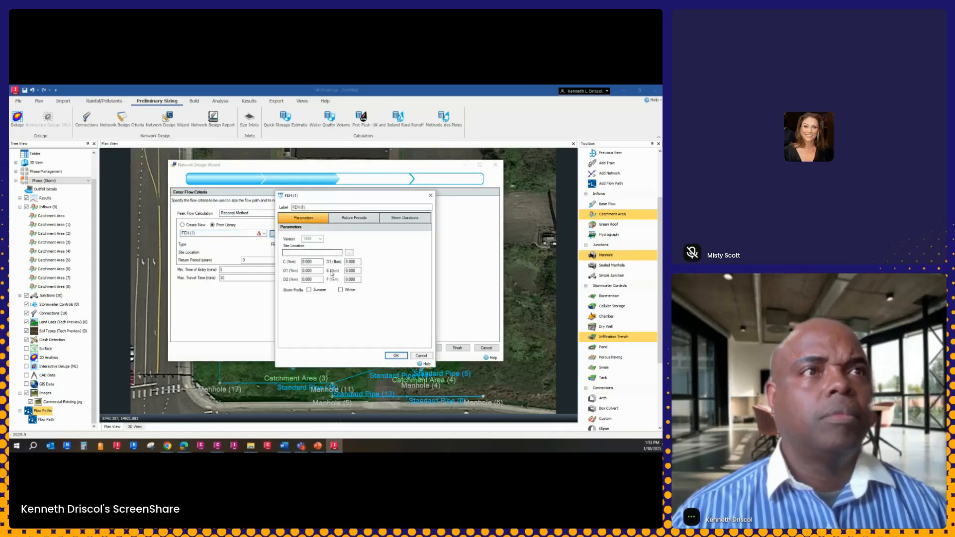
pyautogui.click(343, 218)
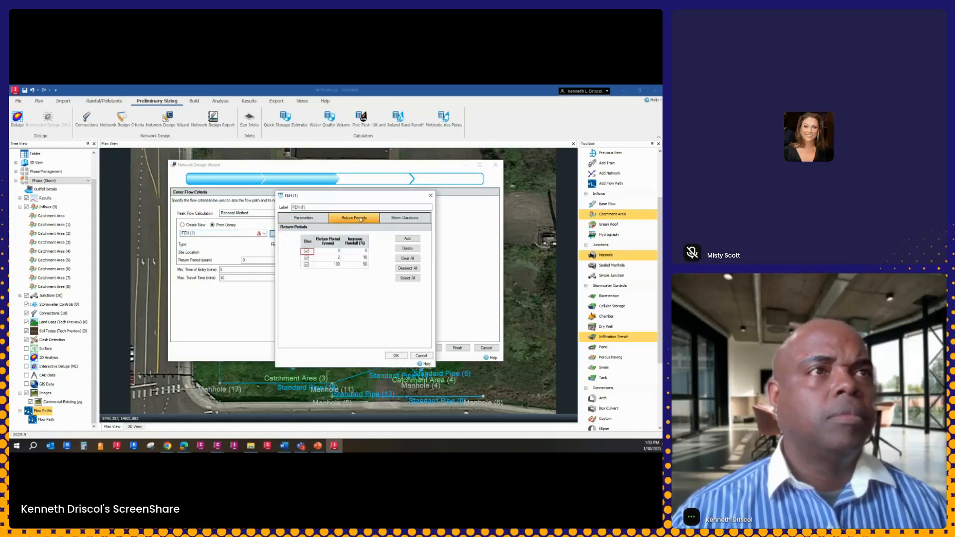
pyautogui.click(401, 218)
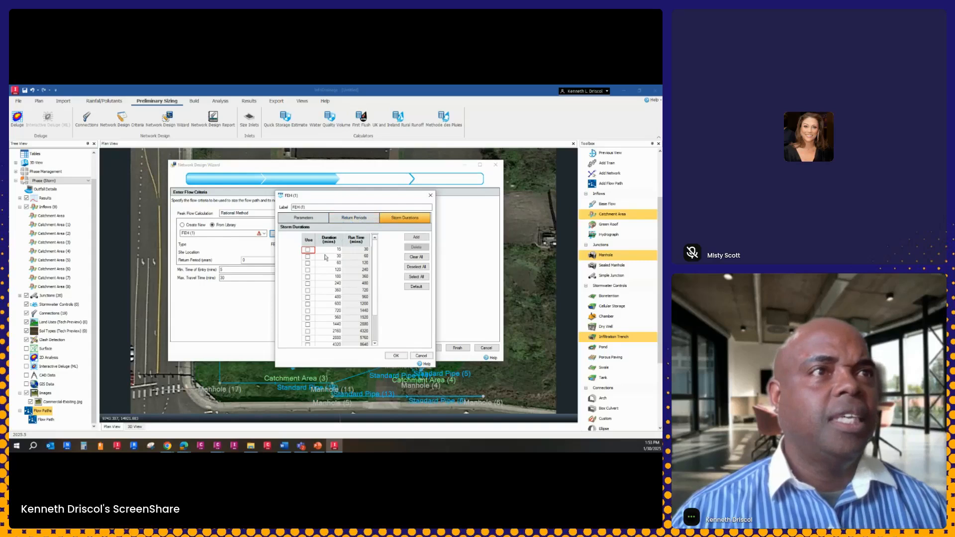
pyautogui.click(416, 277)
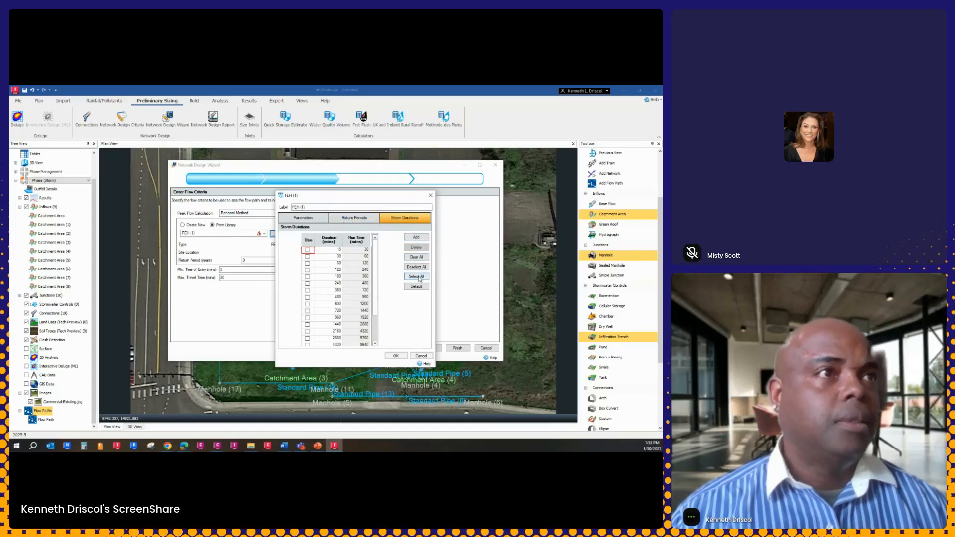
pyautogui.click(405, 356)
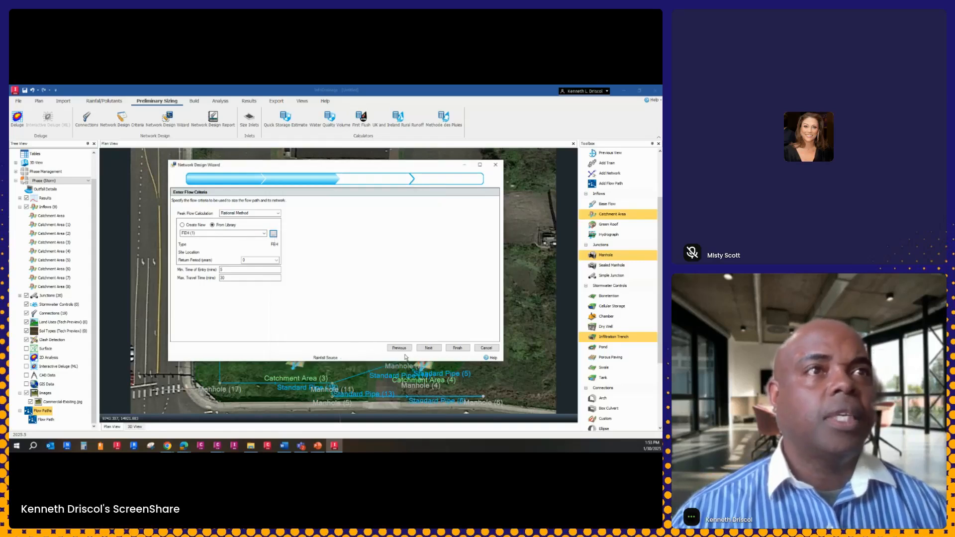
pyautogui.click(428, 348)
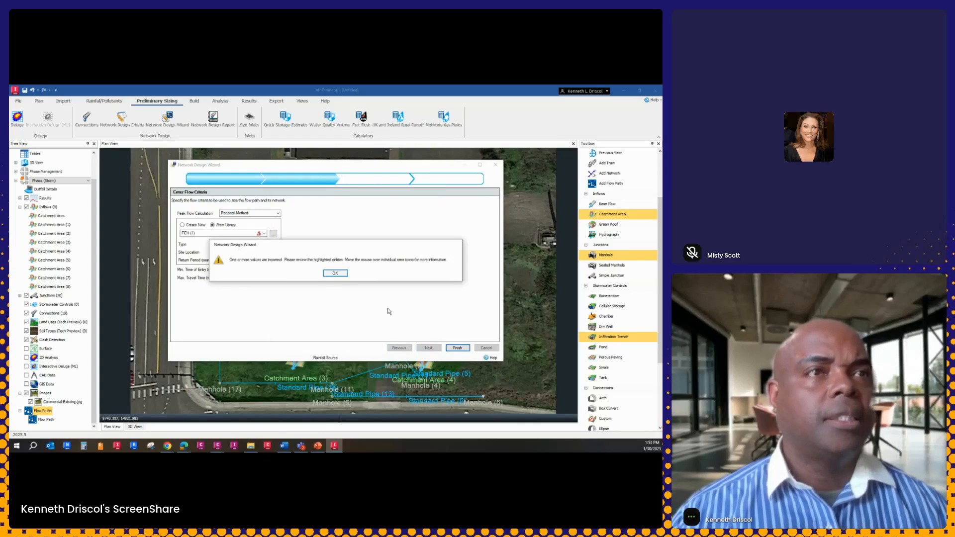
pyautogui.click(335, 273)
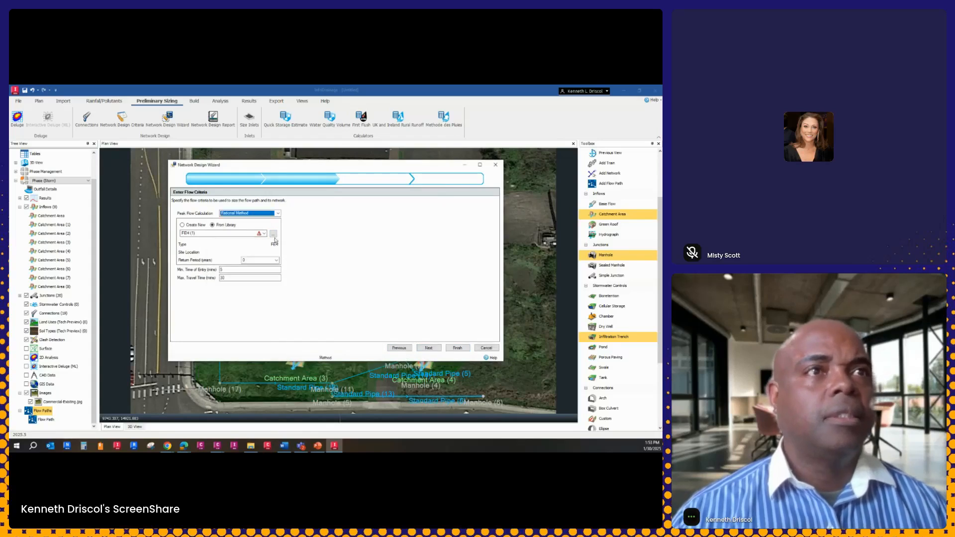
# Switch the library rainfall source back to FEH, keeping Rational Method as the peak flow calculation
pyautogui.click(264, 233)
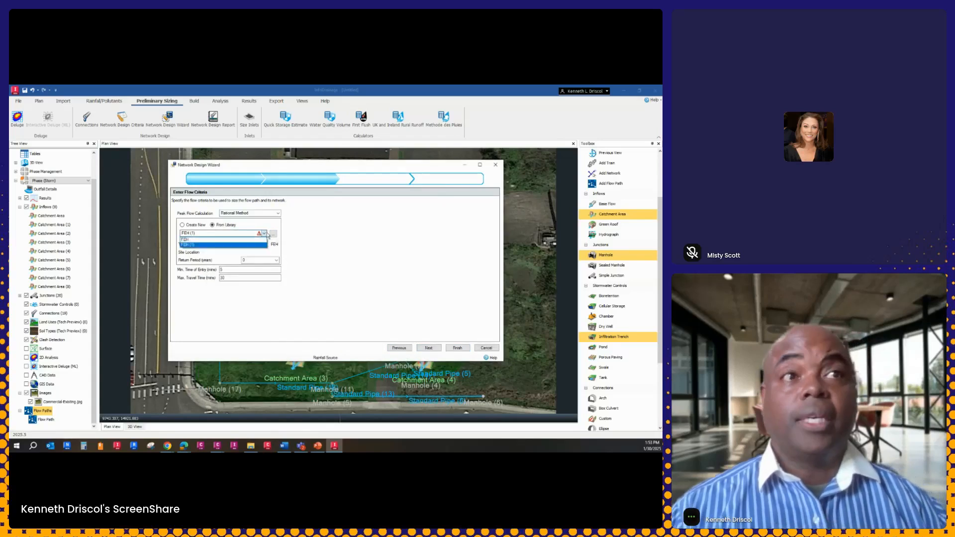
pyautogui.click(205, 239)
pyautogui.click(279, 214)
pyautogui.click(278, 216)
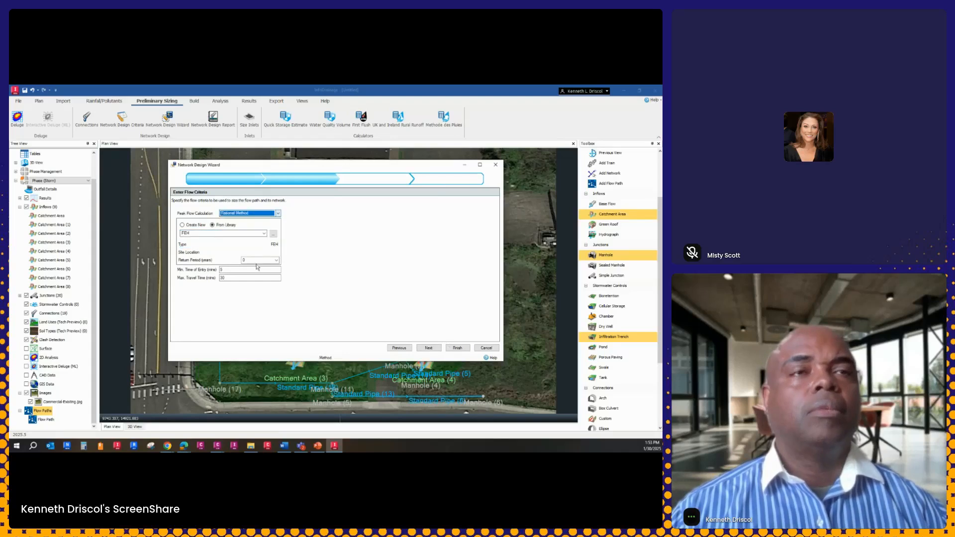
# Go back to the flow path selection, review its connections and try to finish the wizard
pyautogui.click(405, 348)
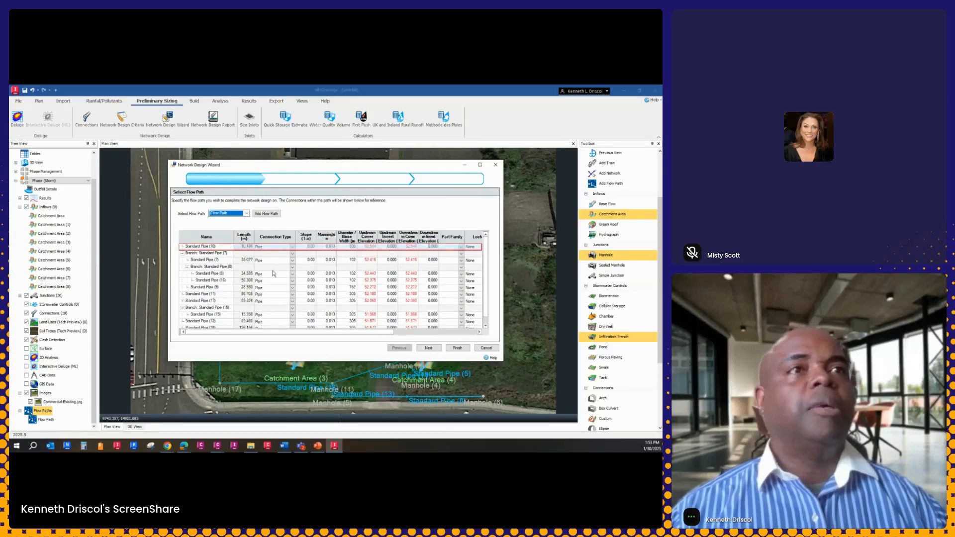
pyautogui.scroll(-1, 274, 274)
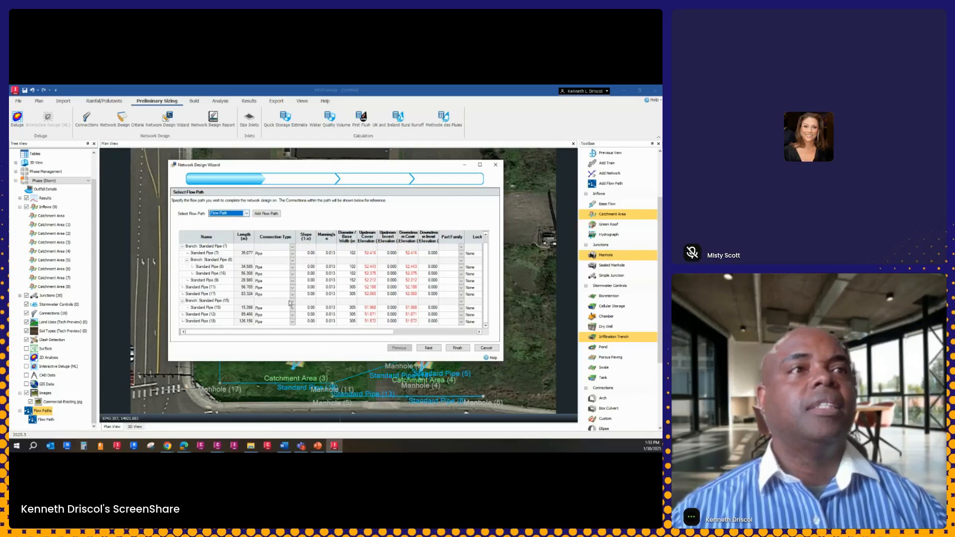
pyautogui.click(457, 349)
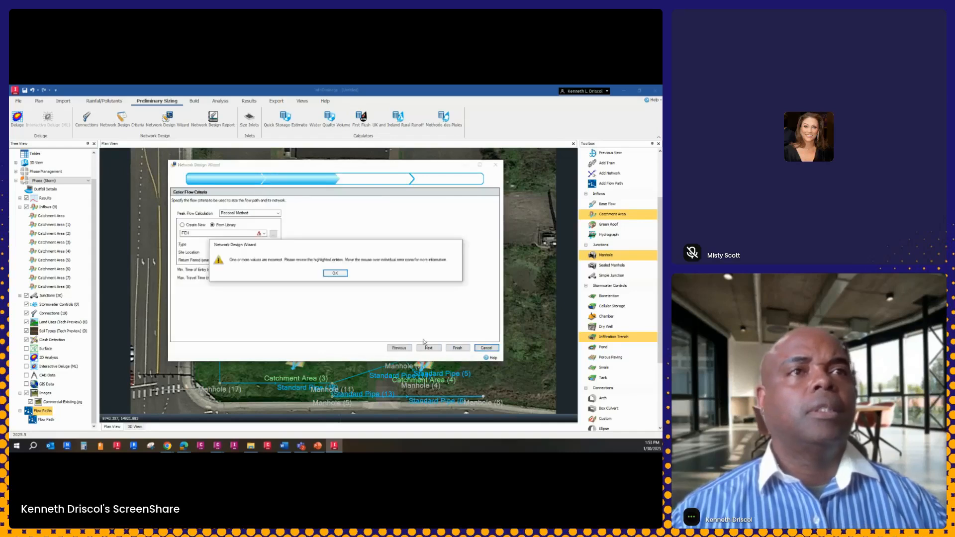
pyautogui.click(336, 274)
# Set the library rainfall source to FEH (1), try to finish the wizard and check the error on the rainfall entry
pyautogui.click(264, 233)
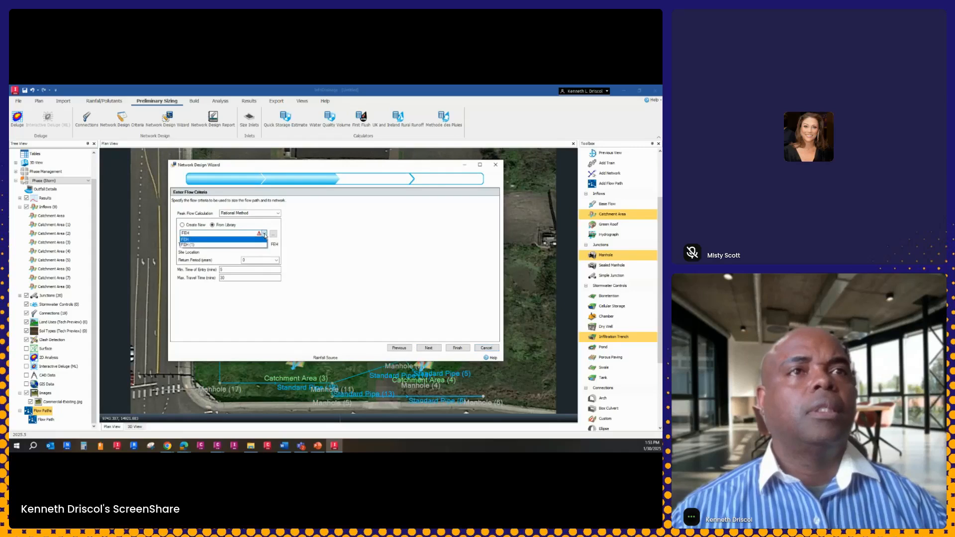
pyautogui.click(257, 244)
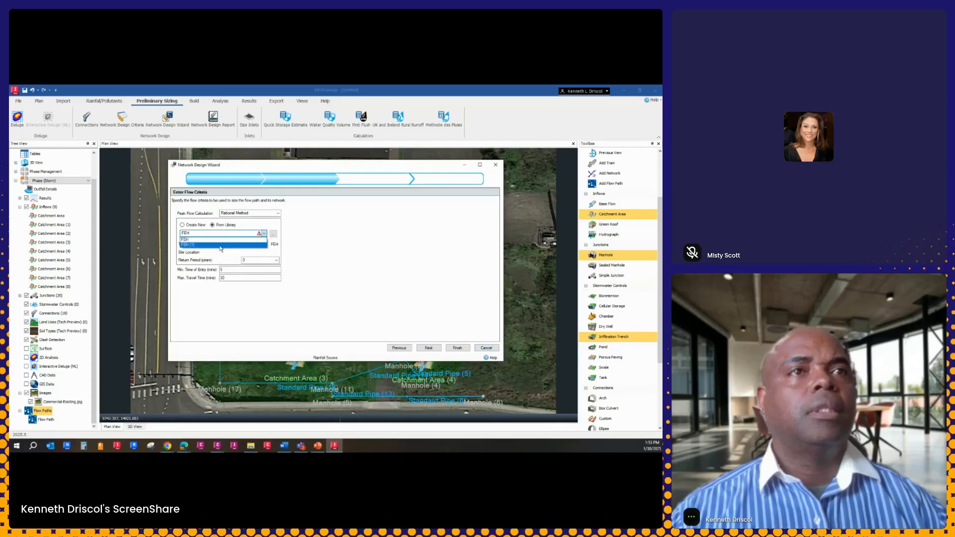
pyautogui.click(264, 233)
pyautogui.click(203, 240)
pyautogui.click(264, 233)
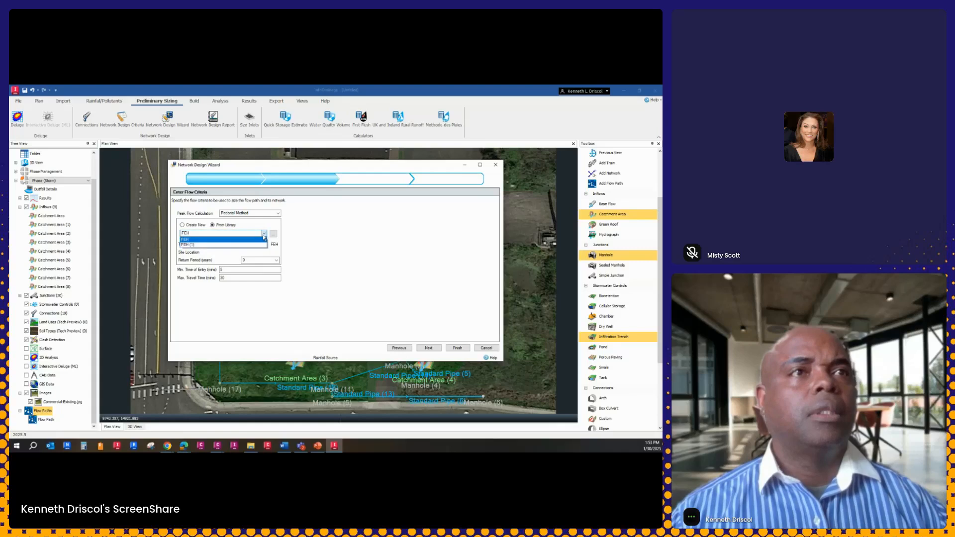
pyautogui.click(211, 245)
pyautogui.click(454, 348)
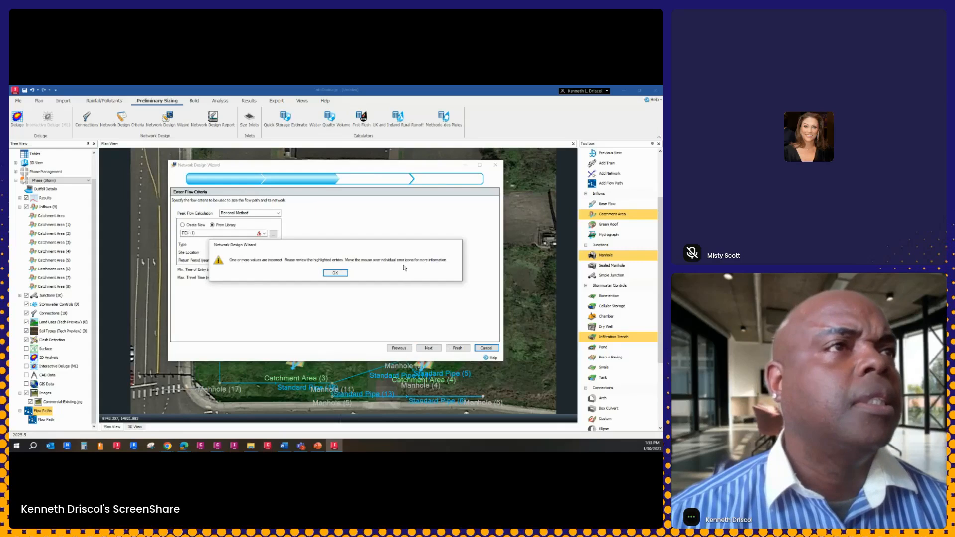
pyautogui.click(335, 273)
pyautogui.moveTo(259, 234)
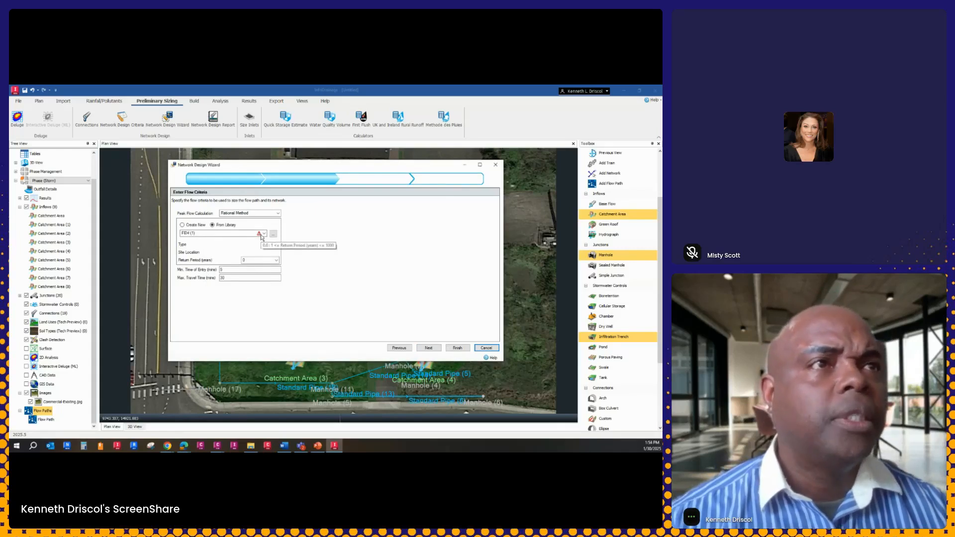
# Delete the 100-year return period from the FEH (1) storm, check its storm durations, save it and try to finish the wizard
pyautogui.click(273, 234)
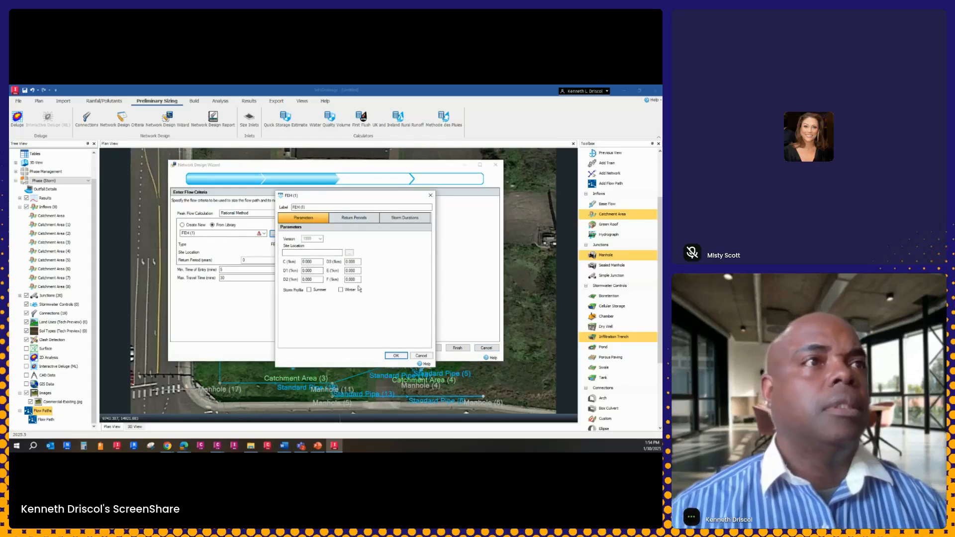
pyautogui.click(361, 220)
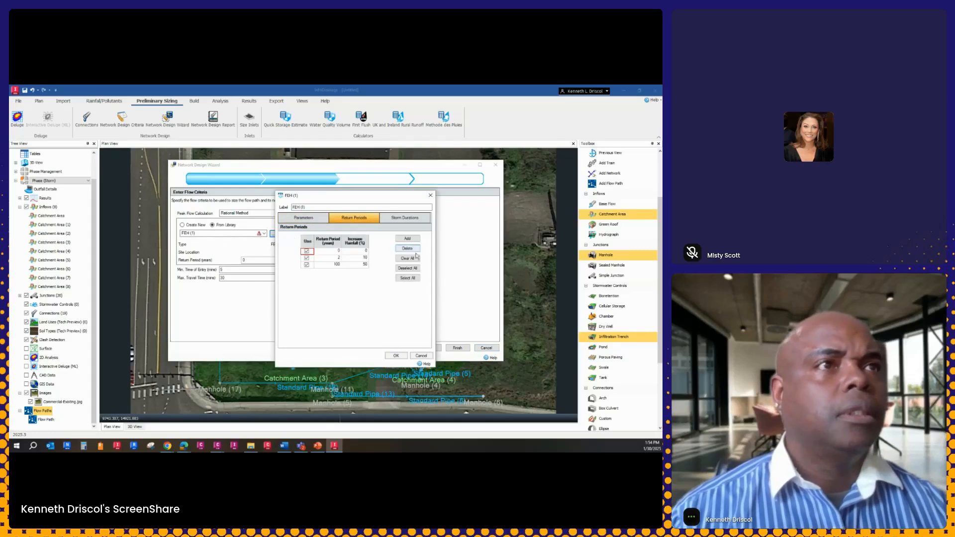
pyautogui.click(332, 265)
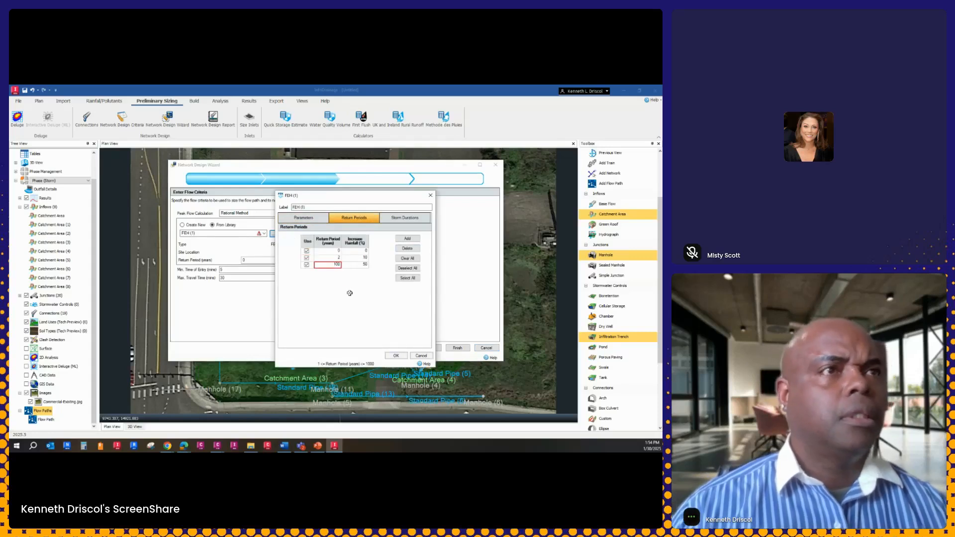
pyautogui.click(408, 249)
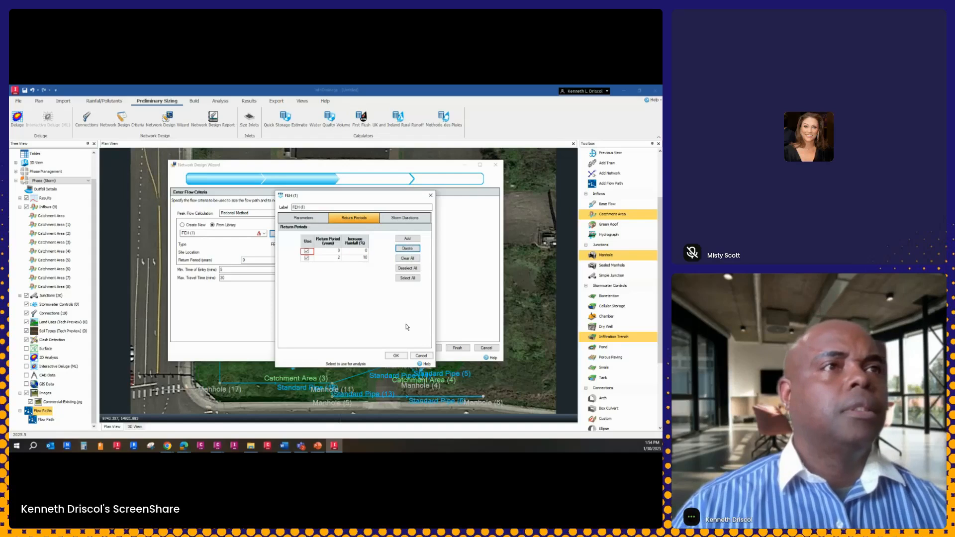
pyautogui.click(405, 218)
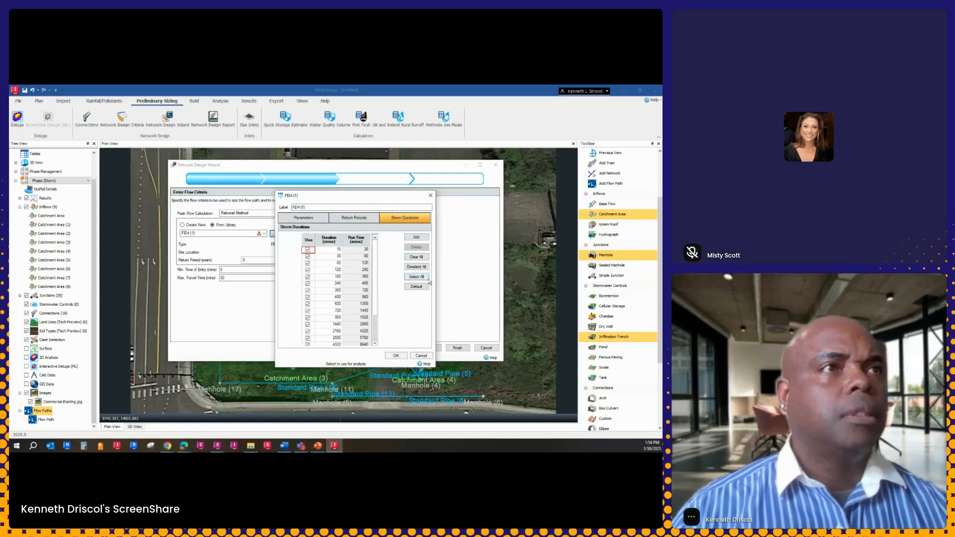
pyautogui.click(398, 356)
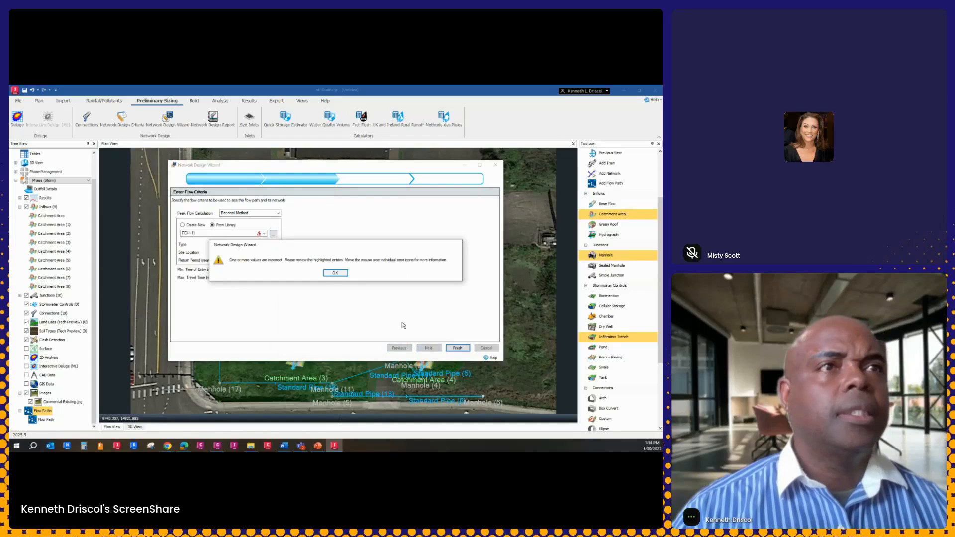
pyautogui.click(335, 273)
# Set the second return period of the FEH (1) storm to 100 years, save it and try to proceed past the flow criteria
pyautogui.click(264, 234)
pyautogui.click(273, 234)
pyautogui.click(273, 234)
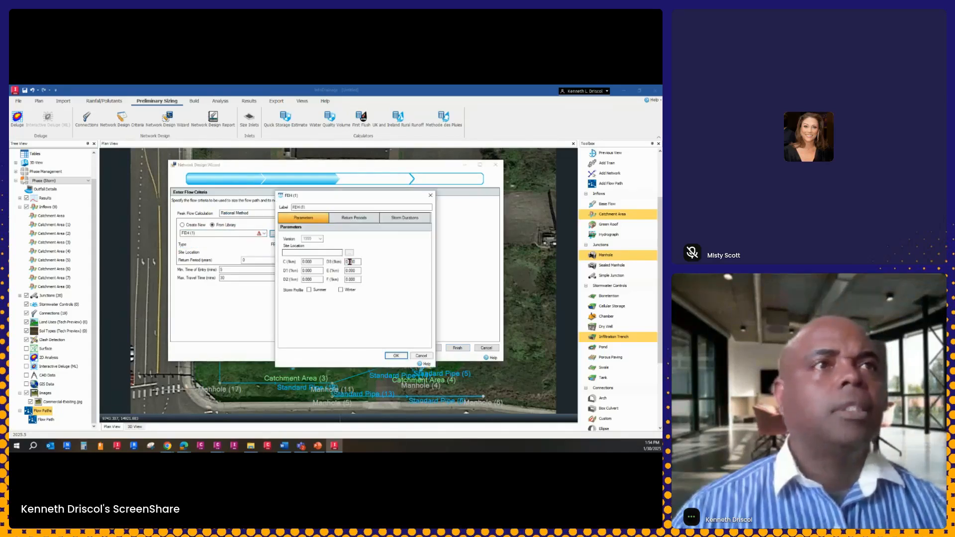
pyautogui.click(353, 221)
pyautogui.click(338, 258)
pyautogui.write('100')
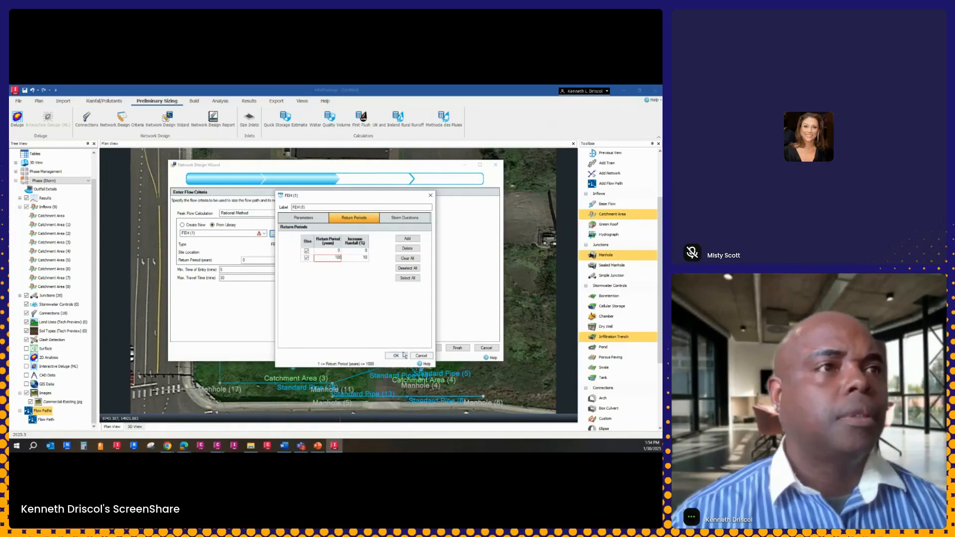
pyautogui.press('Tab')
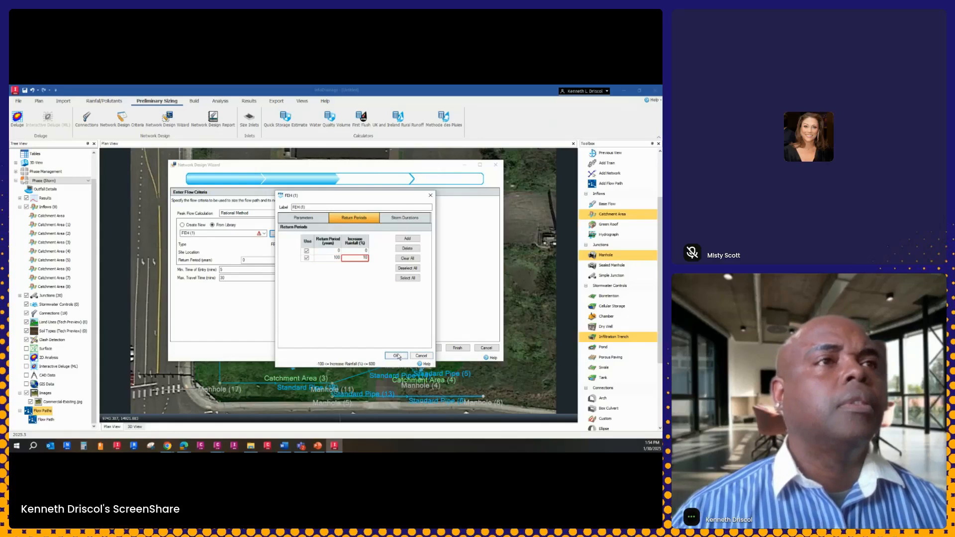
pyautogui.click(396, 356)
pyautogui.click(428, 348)
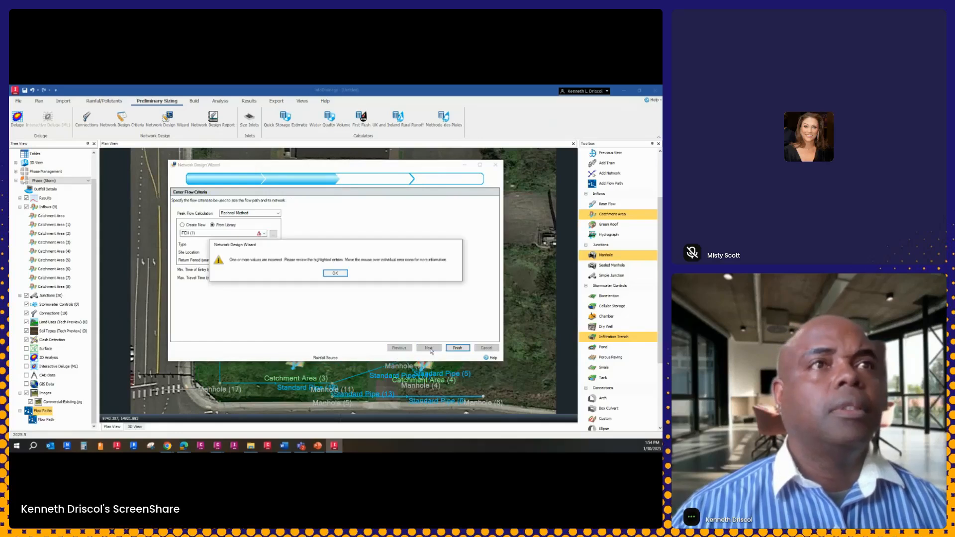
pyautogui.click(343, 275)
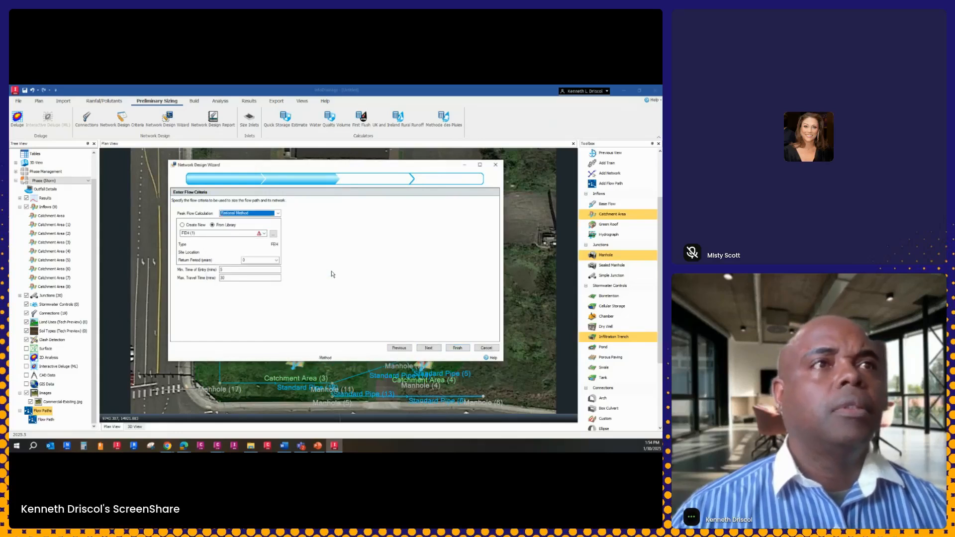
# Switch the library rainfall source to FEH, recheck the flow path's connections and cancel the network design
pyautogui.click(265, 234)
pyautogui.click(203, 240)
pyautogui.click(406, 348)
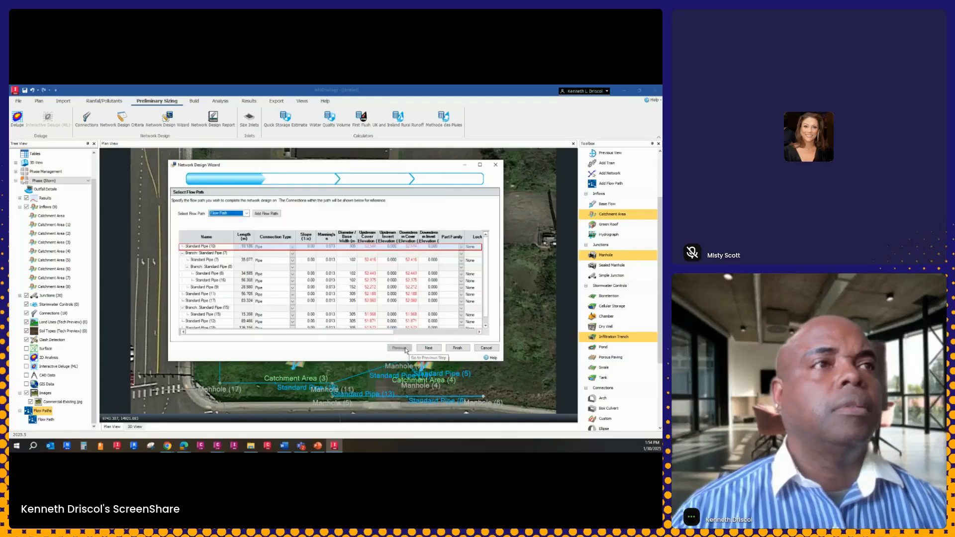
pyautogui.scroll(-1, 447, 275)
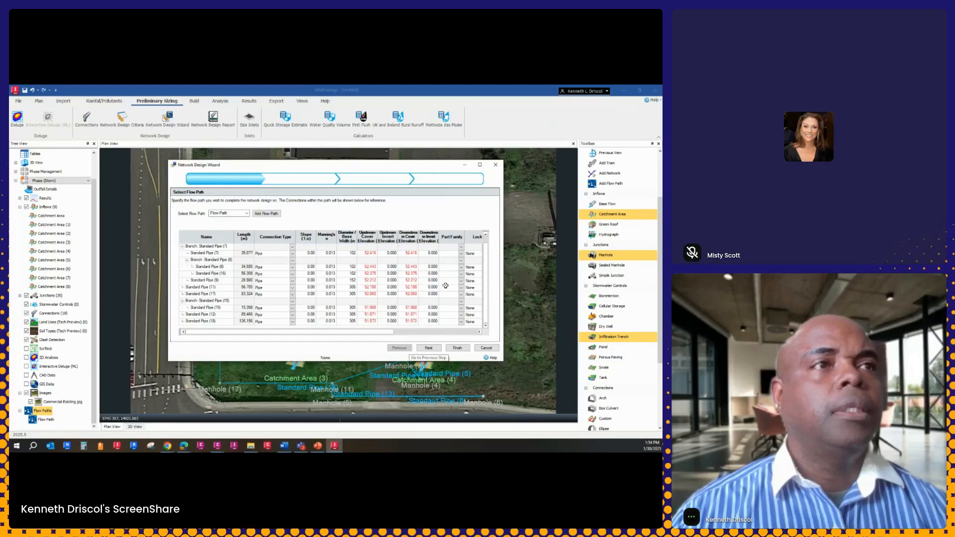
pyautogui.click(427, 348)
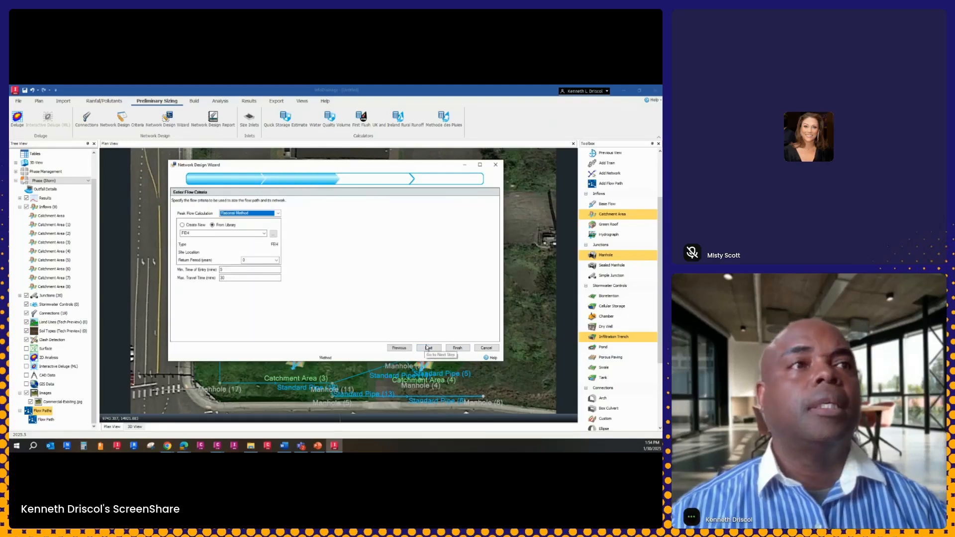
pyautogui.click(486, 348)
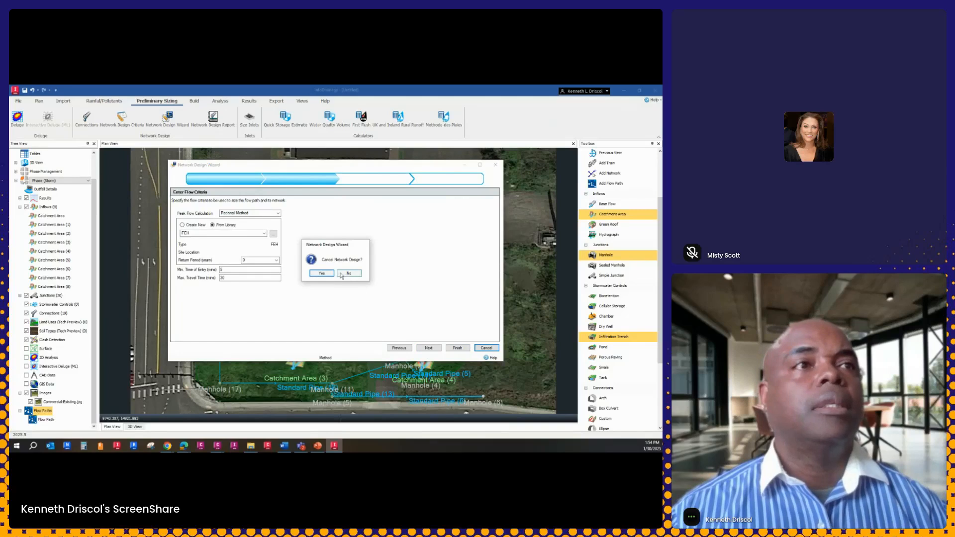
pyautogui.click(349, 273)
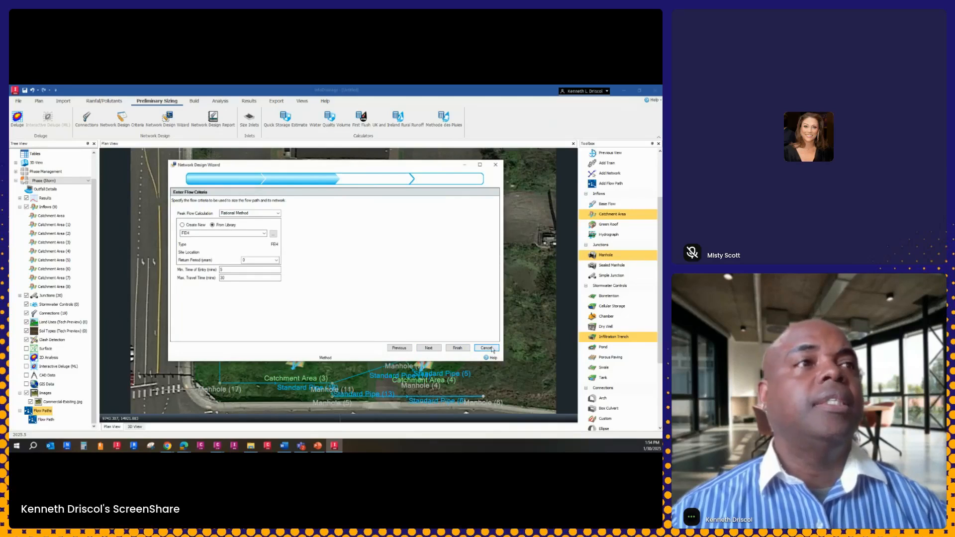
pyautogui.click(486, 348)
pyautogui.click(322, 273)
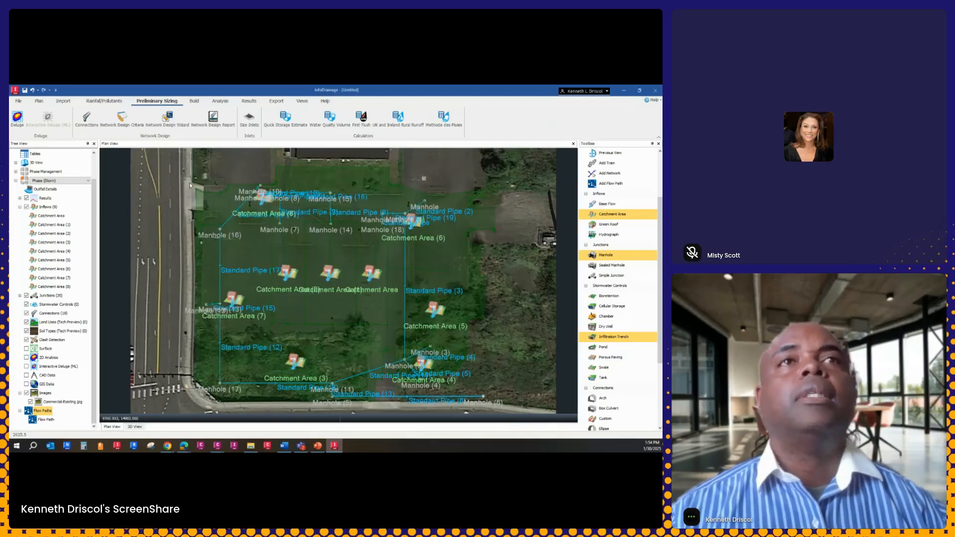
# Create a new FEH design storm with return periods of 2 and 10 years, giving the 10-year one a 2% rainfall increase
pyautogui.click(107, 102)
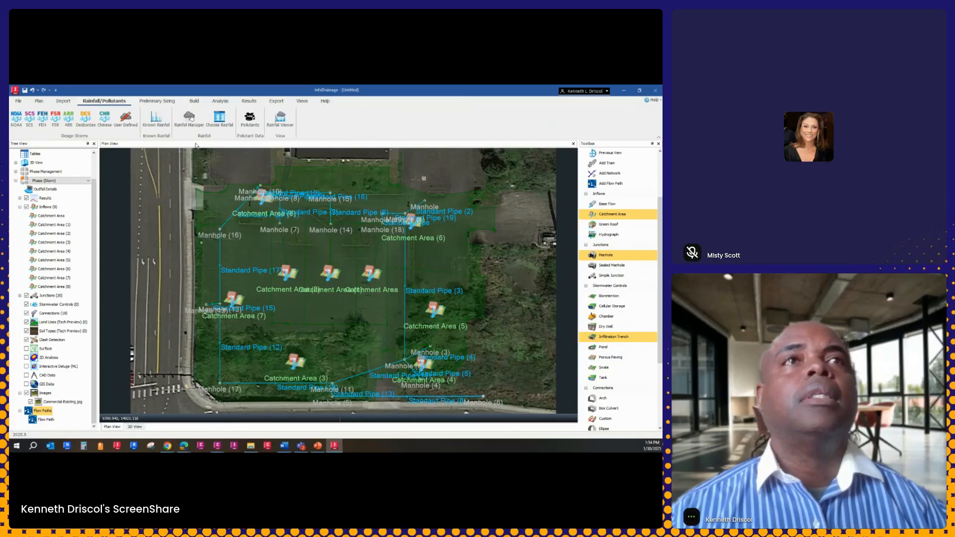
pyautogui.click(43, 119)
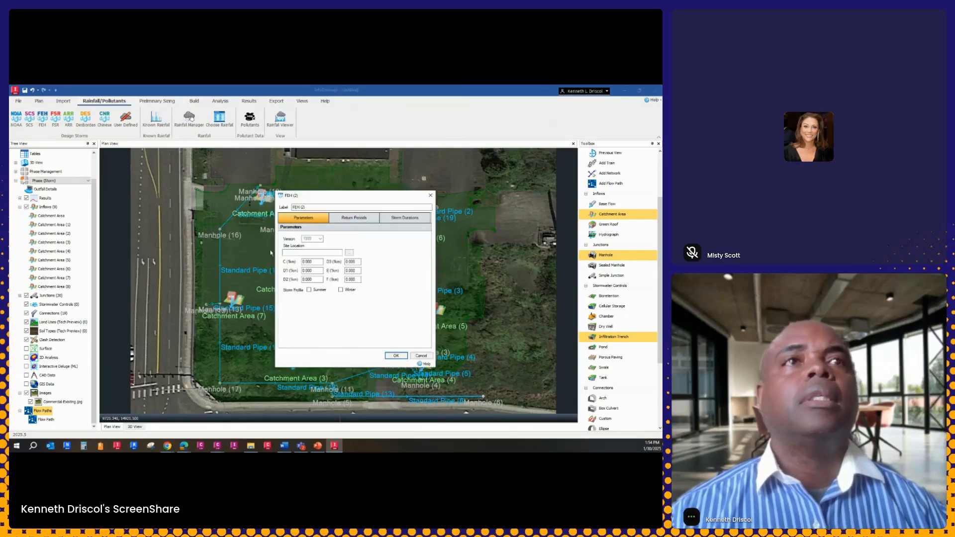
pyautogui.click(357, 218)
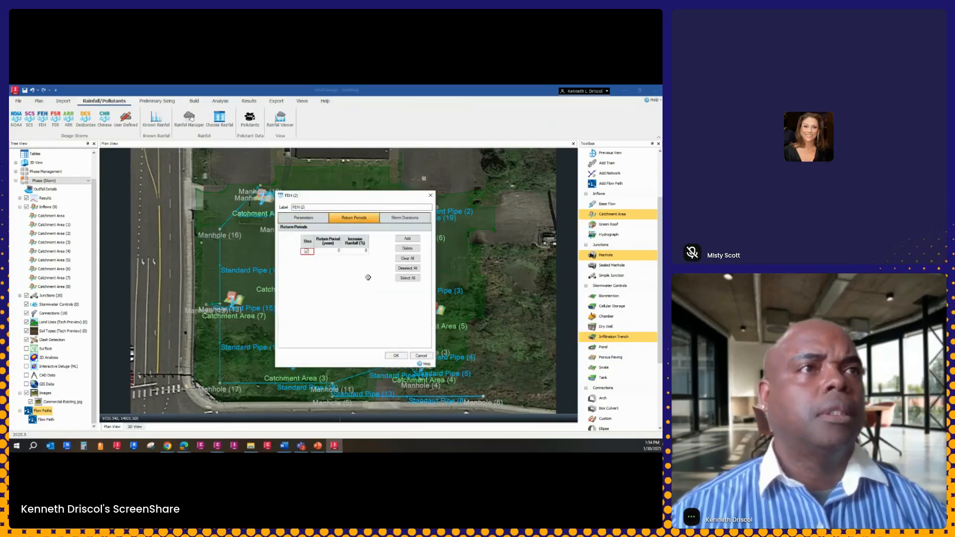
pyautogui.click(339, 251)
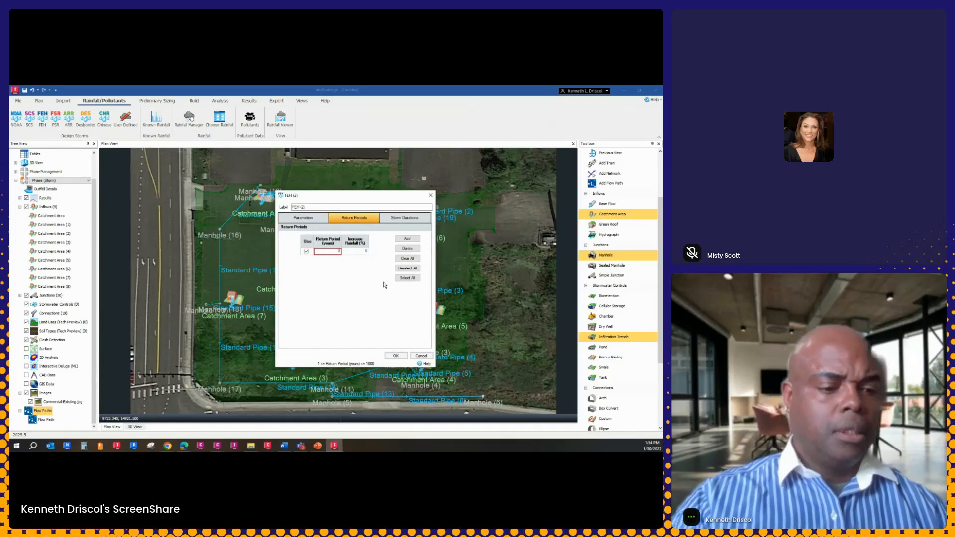
pyautogui.write('2')
pyautogui.click(398, 240)
pyautogui.click(336, 257)
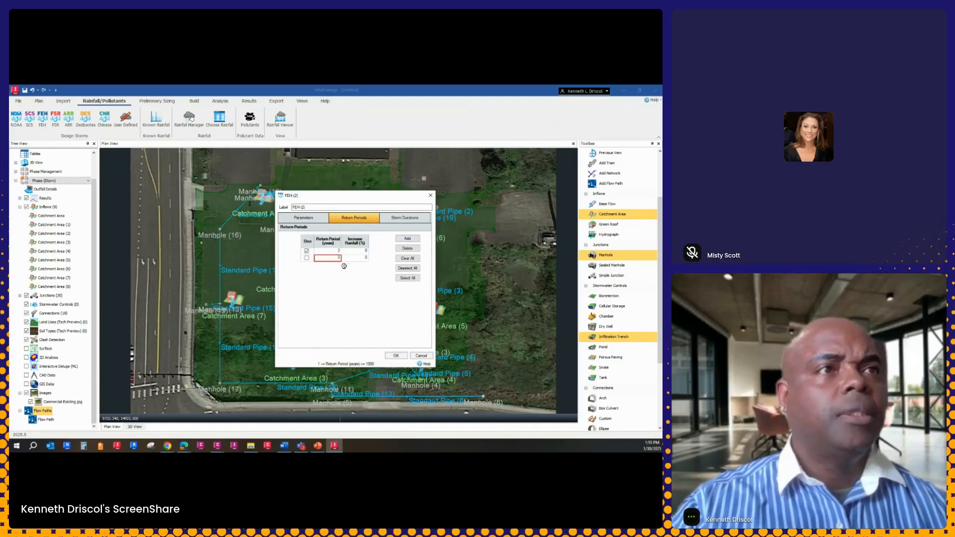
pyautogui.write('10')
pyautogui.click(307, 258)
pyautogui.click(364, 257)
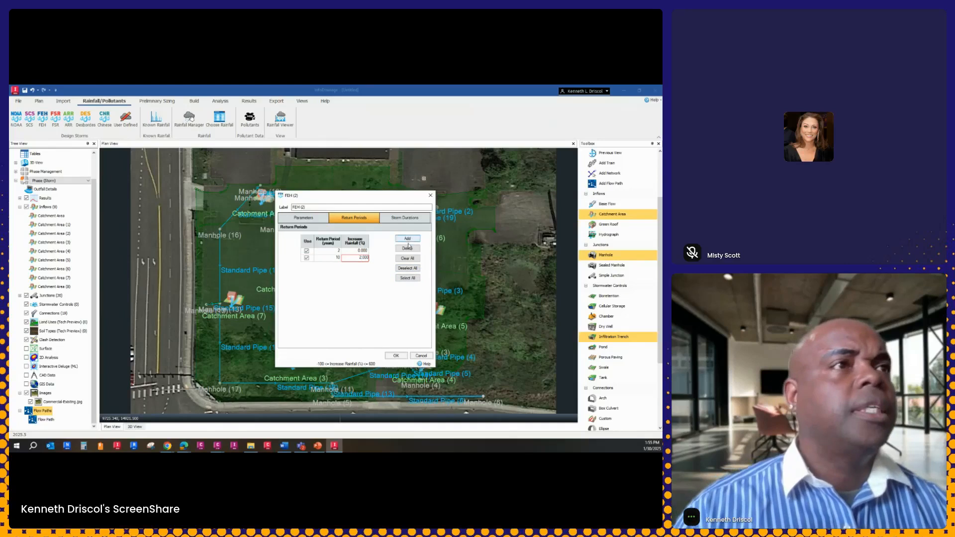
# Enable the 120, 180 and 240 minute storm durations for the new FEH storm and save it
pyautogui.click(404, 218)
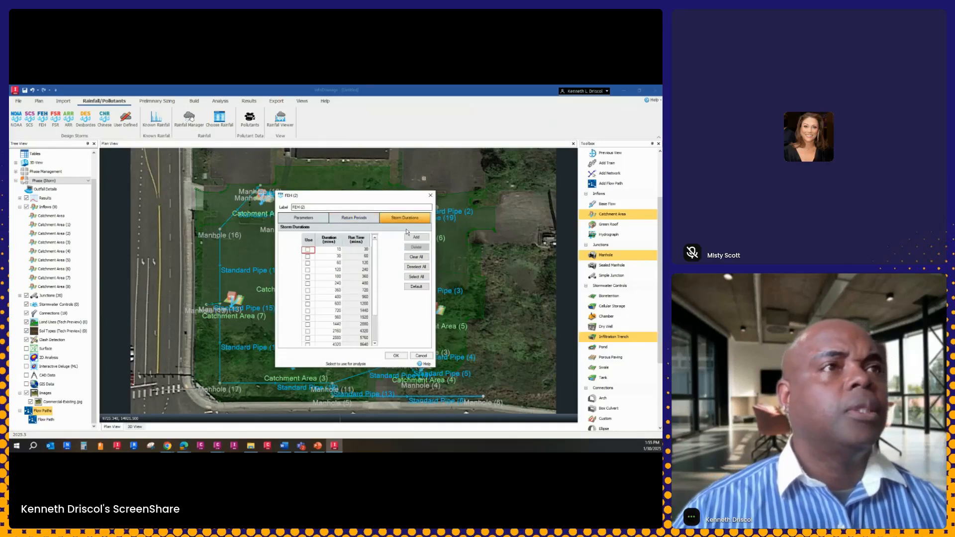
pyautogui.click(308, 269)
pyautogui.click(307, 276)
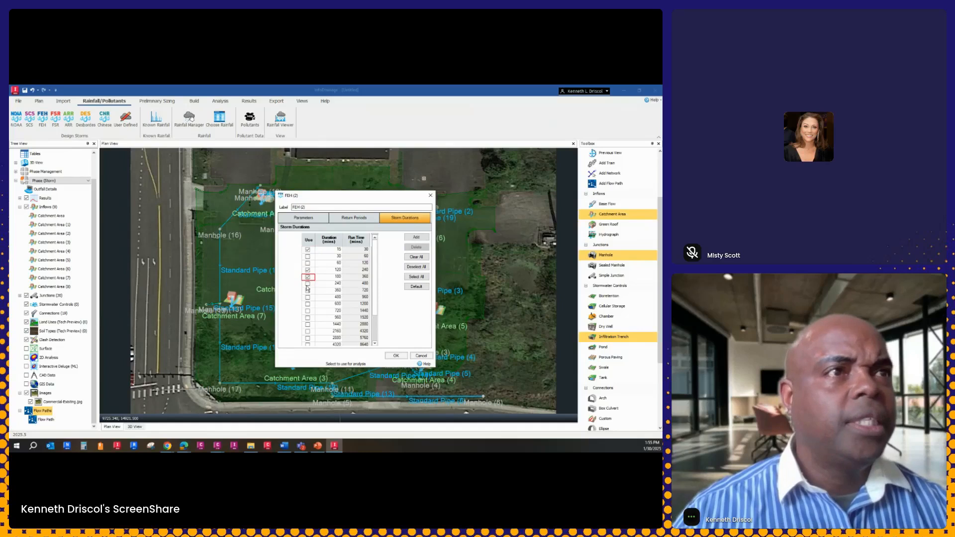
pyautogui.click(308, 284)
pyautogui.click(397, 357)
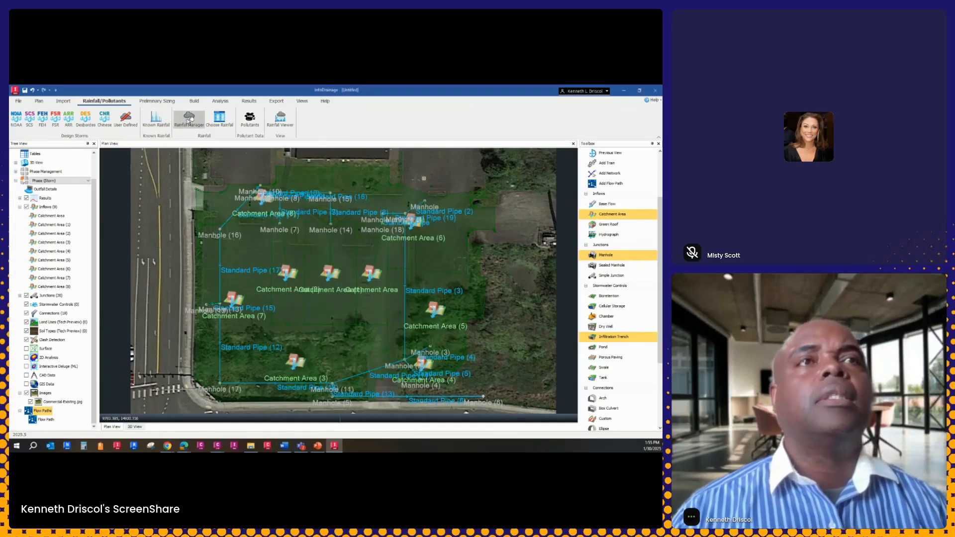
# Restart the Network Design Wizard for the existing flow path and use FEH (2) from the library as the rainfall source
pyautogui.click(157, 101)
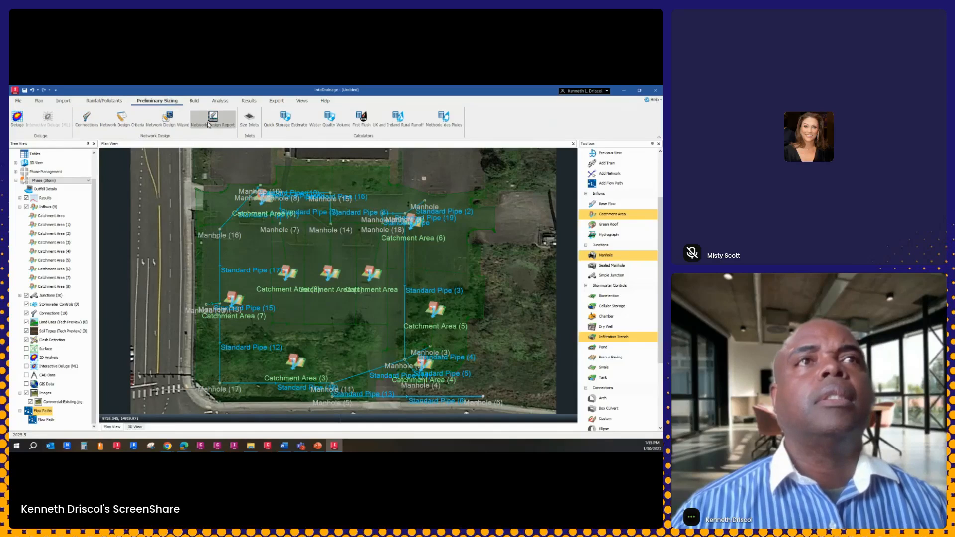
pyautogui.click(168, 119)
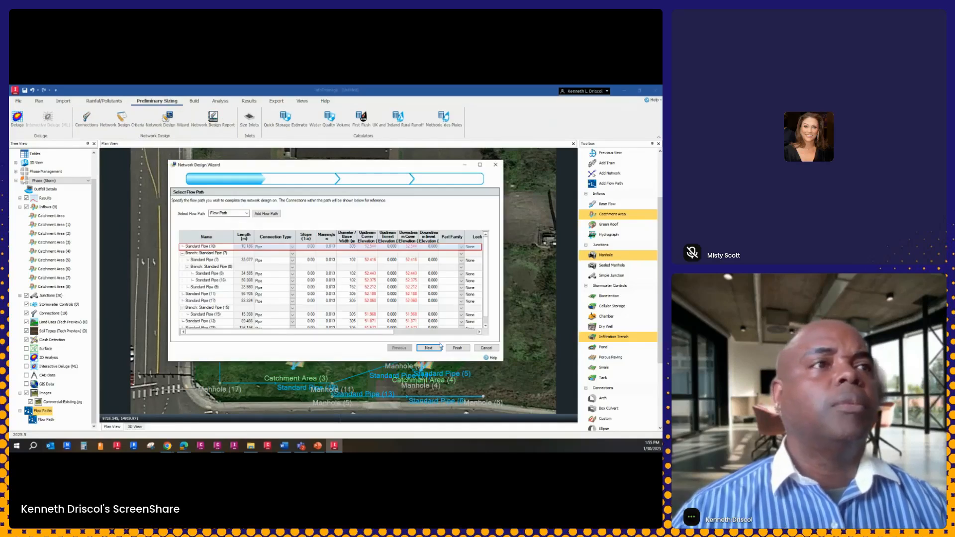
pyautogui.click(429, 348)
pyautogui.click(262, 234)
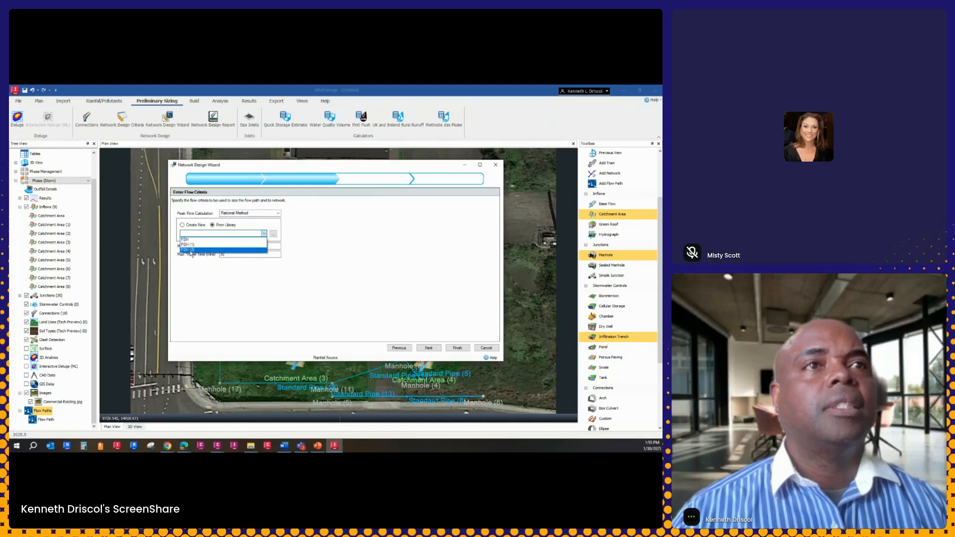
pyautogui.click(191, 250)
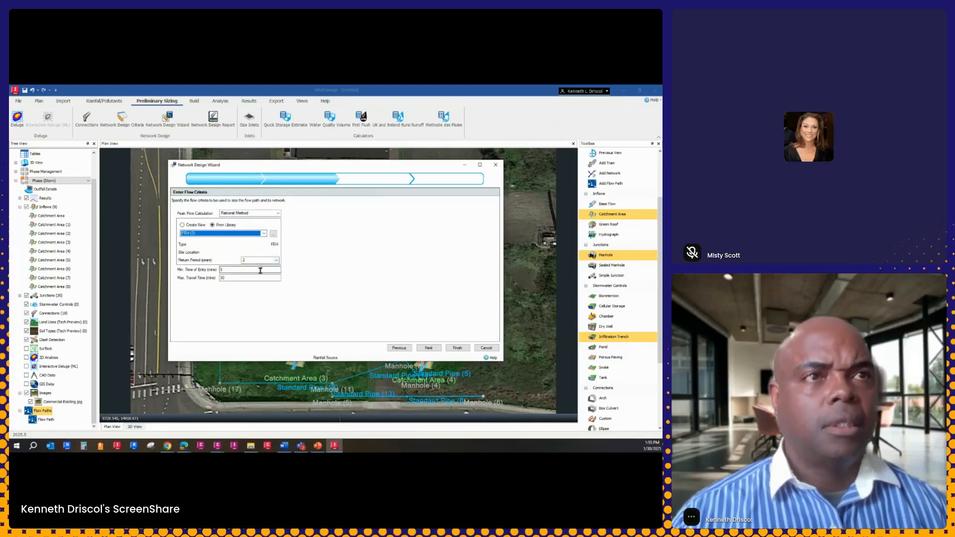
pyautogui.click(428, 347)
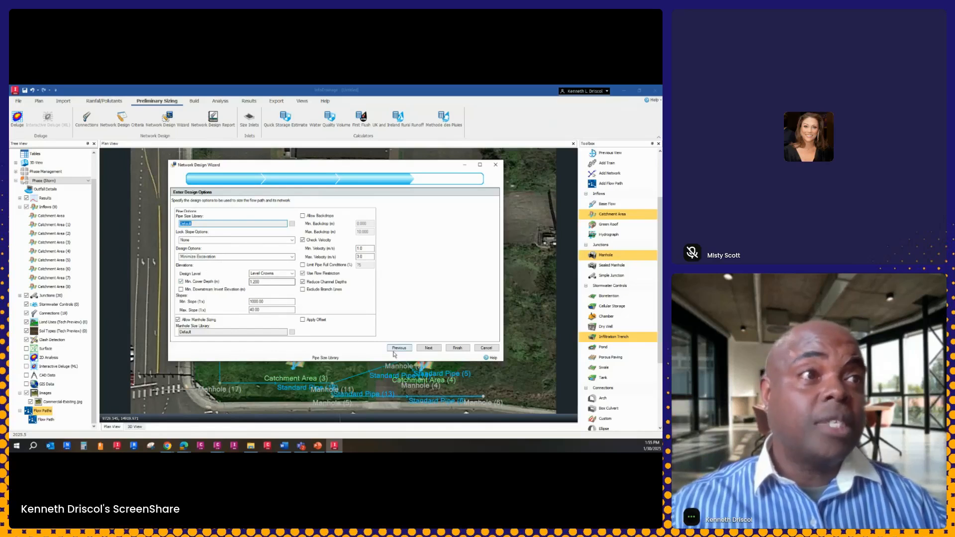
# Keep the default design options, review the summary of pipe changes and finish the network design with its report shown
pyautogui.click(426, 348)
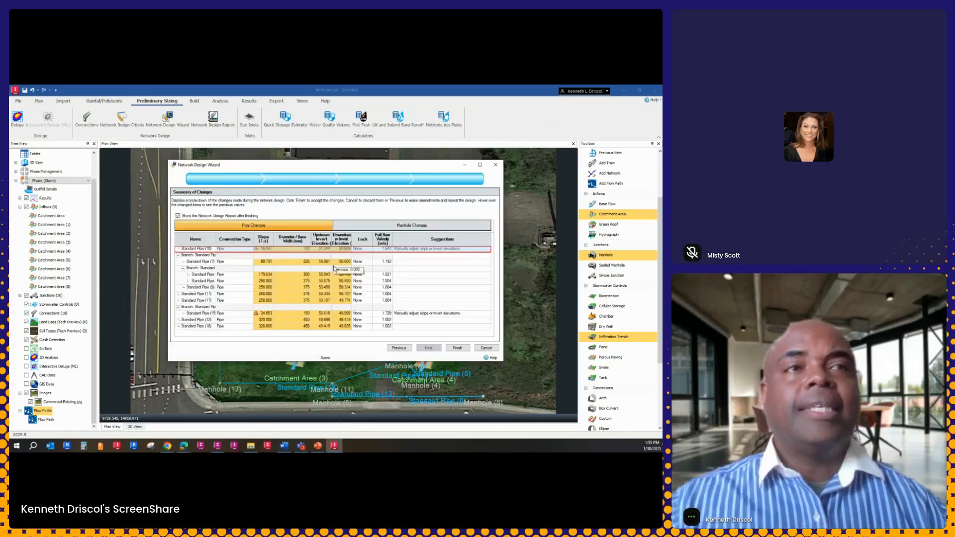
pyautogui.moveTo(266, 264)
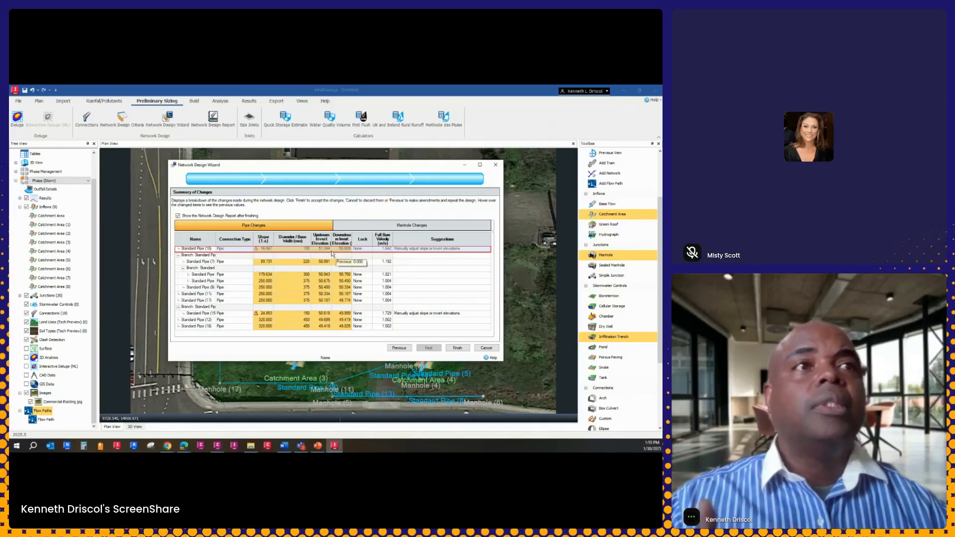
pyautogui.moveTo(311, 294)
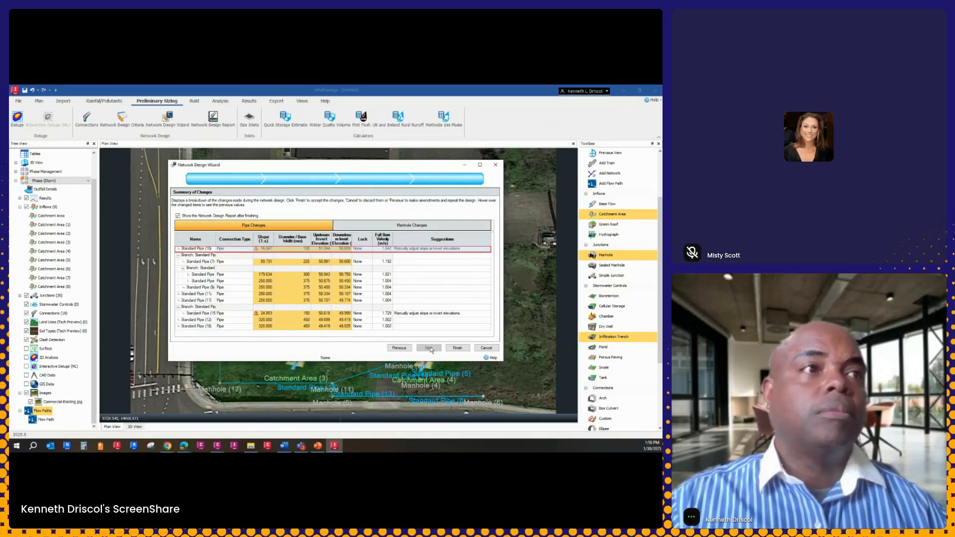
pyautogui.click(458, 348)
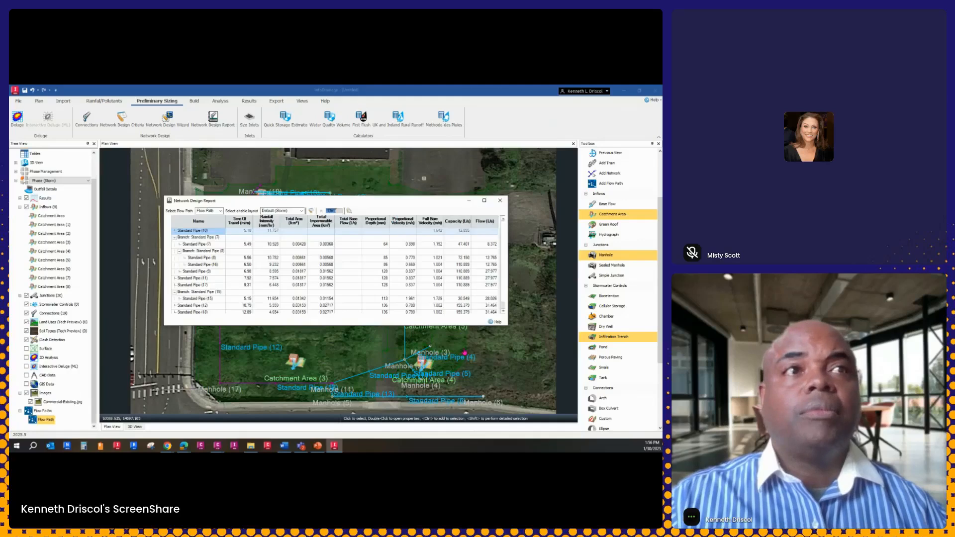
# Review the rest of the network design report, close it, and check the profile of the existing flow path
pyautogui.scroll(-1, 252, 259)
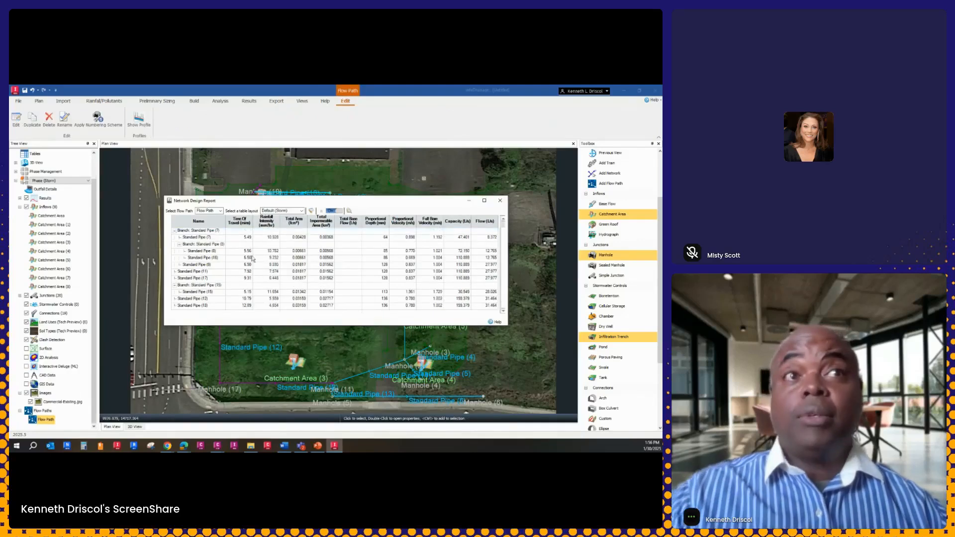
pyautogui.click(499, 201)
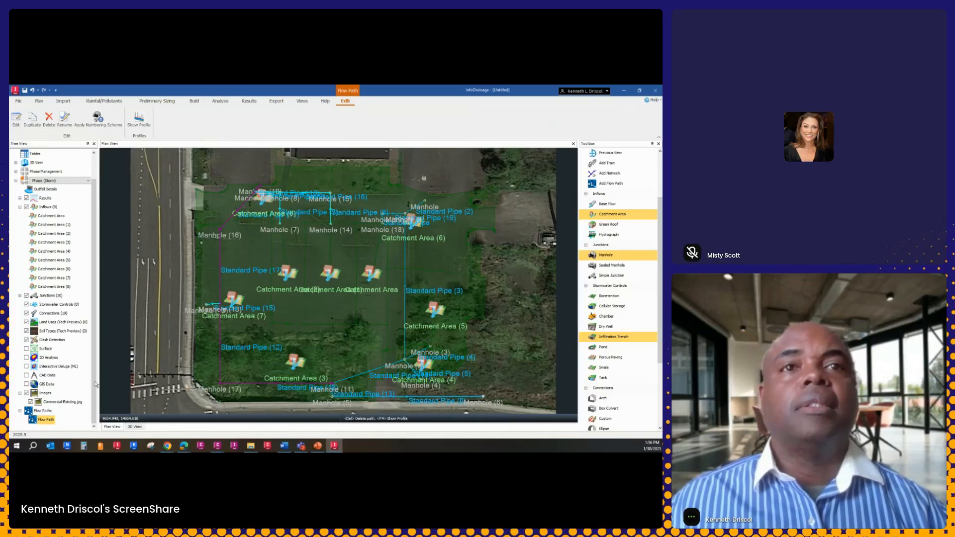
pyautogui.rightClick(48, 419)
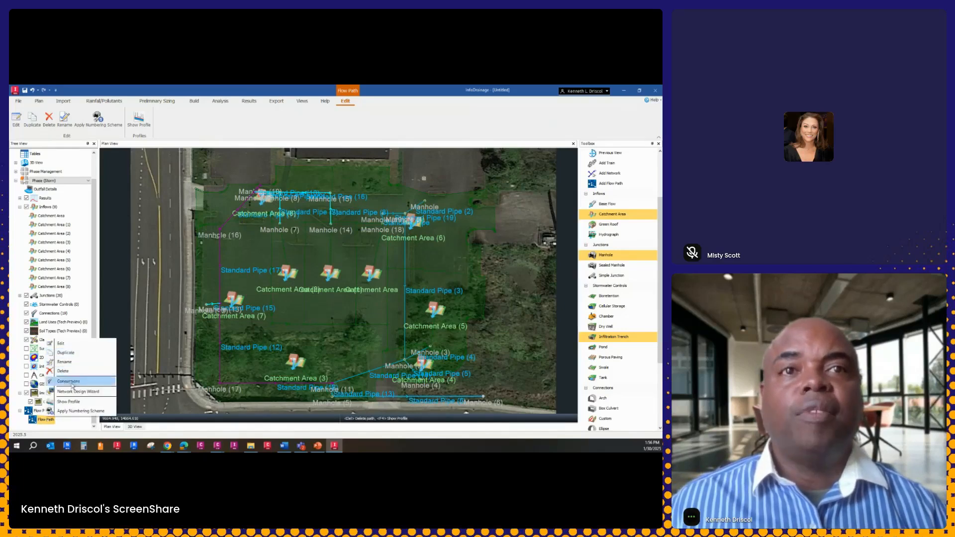
pyautogui.click(75, 402)
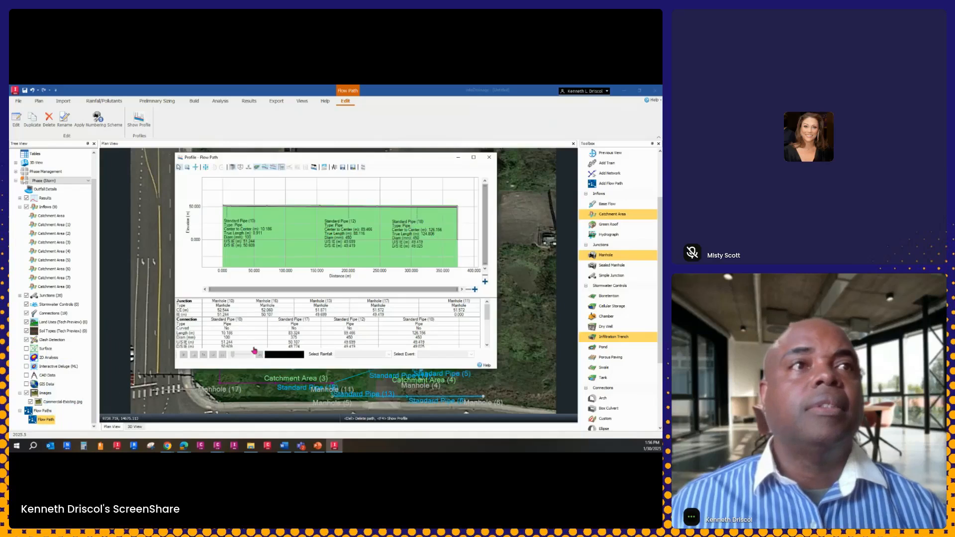
pyautogui.click(489, 157)
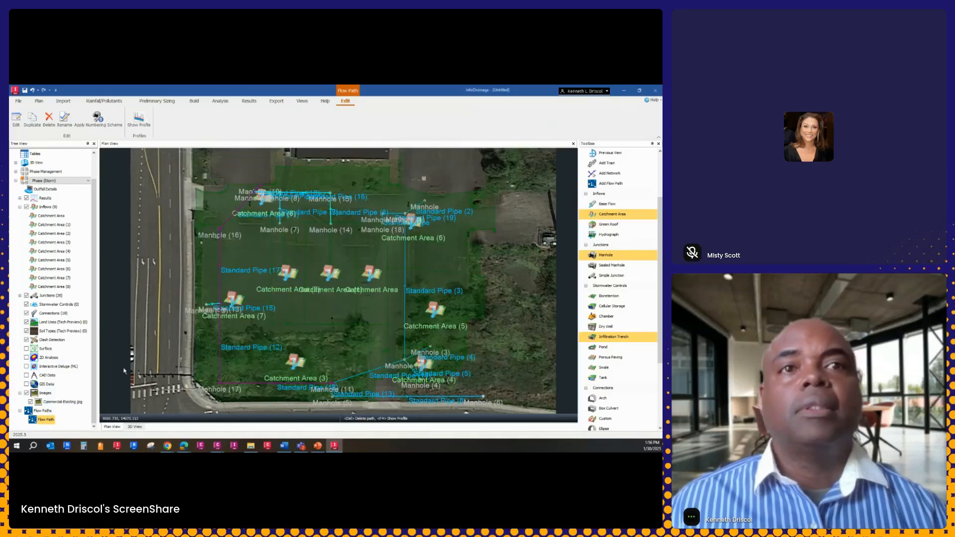
# Add a second flow path from the manhole at the site's upper-left corner through Manhole (16) and Manhole (17) to Manhole (11)
pyautogui.rightClick(44, 382)
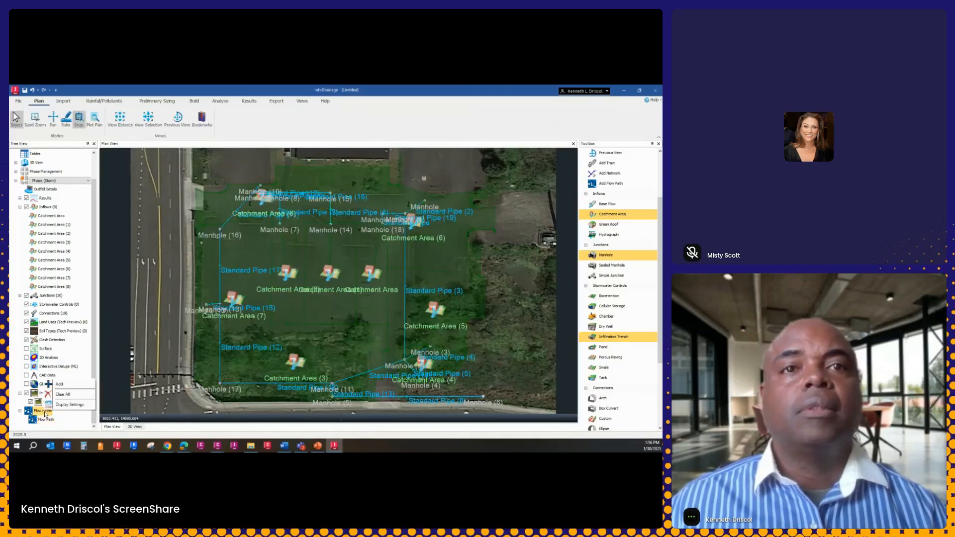
pyautogui.click(61, 385)
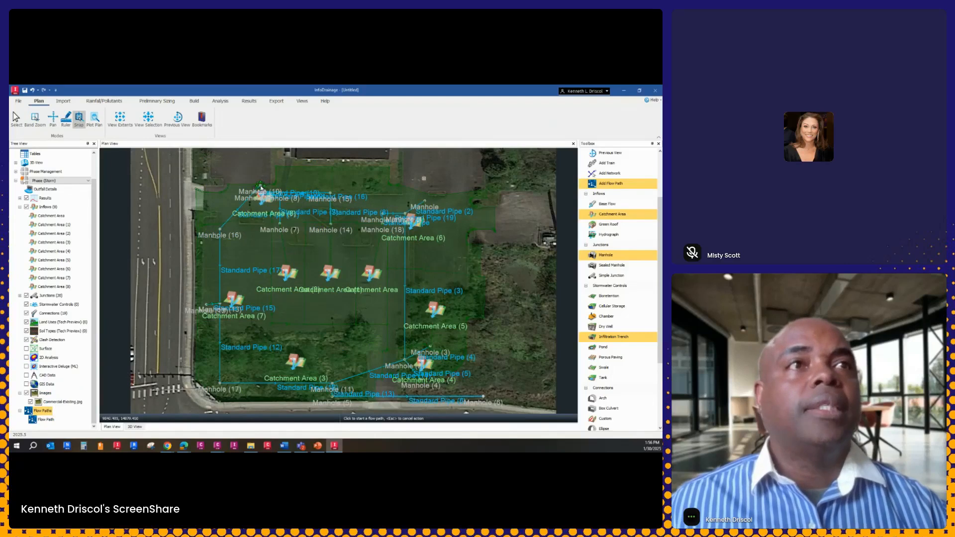
pyautogui.click(255, 206)
pyautogui.click(334, 389)
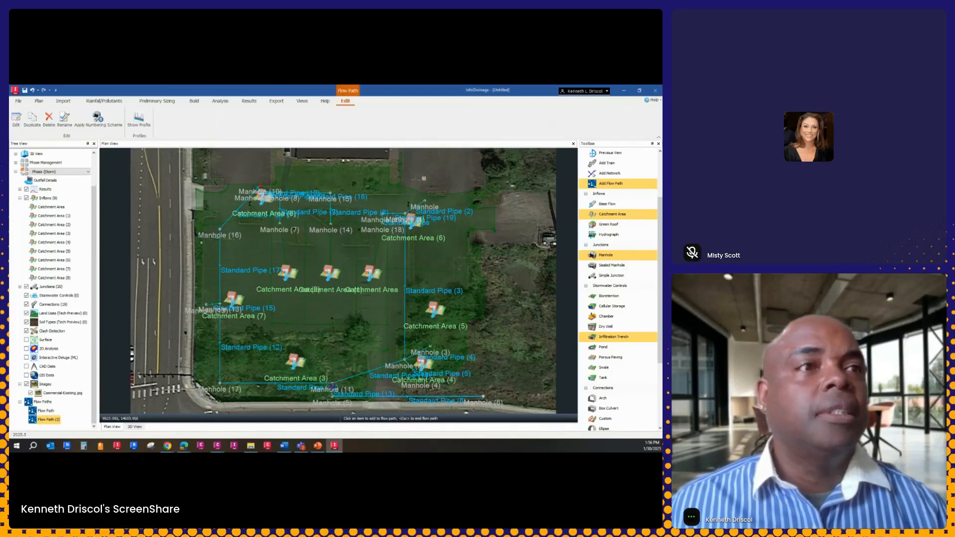
# Show the new flow path's profile and examine the pipes and ground around Manhole (13)
pyautogui.rightClick(269, 278)
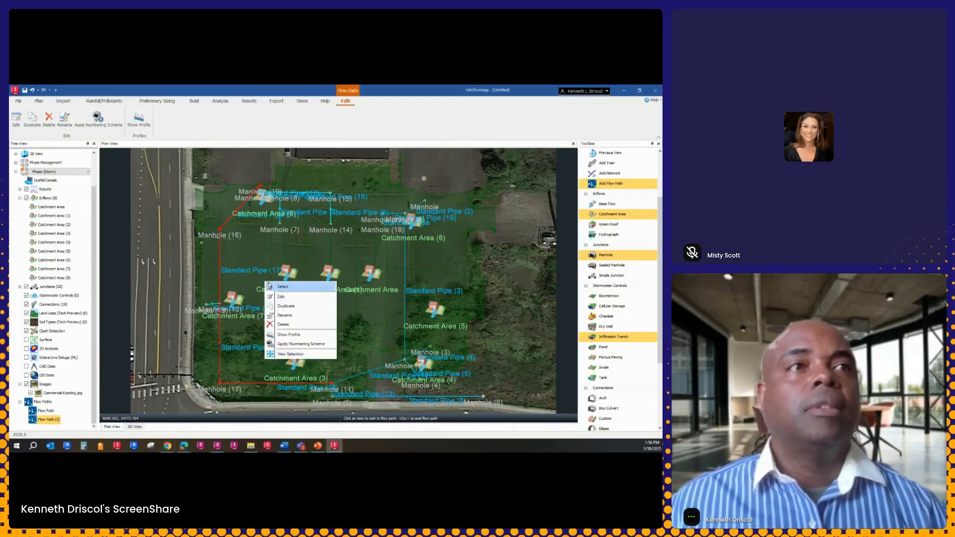
pyautogui.click(289, 336)
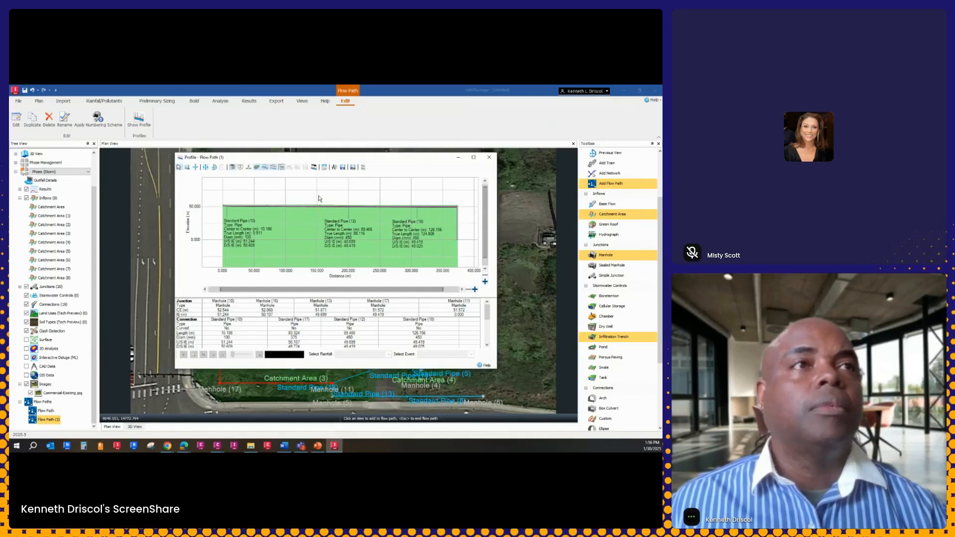
pyautogui.scroll(5, 318, 202)
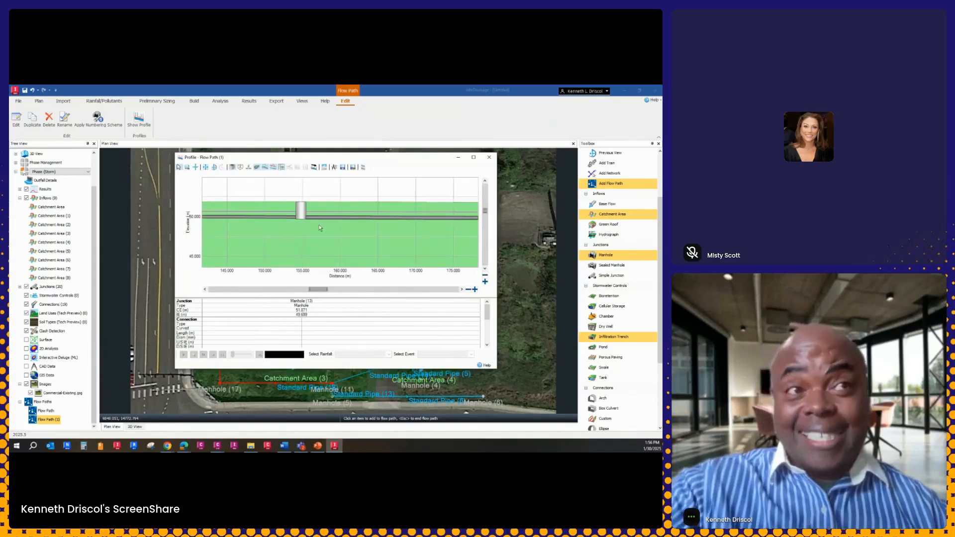
pyautogui.scroll(1, 402, 230)
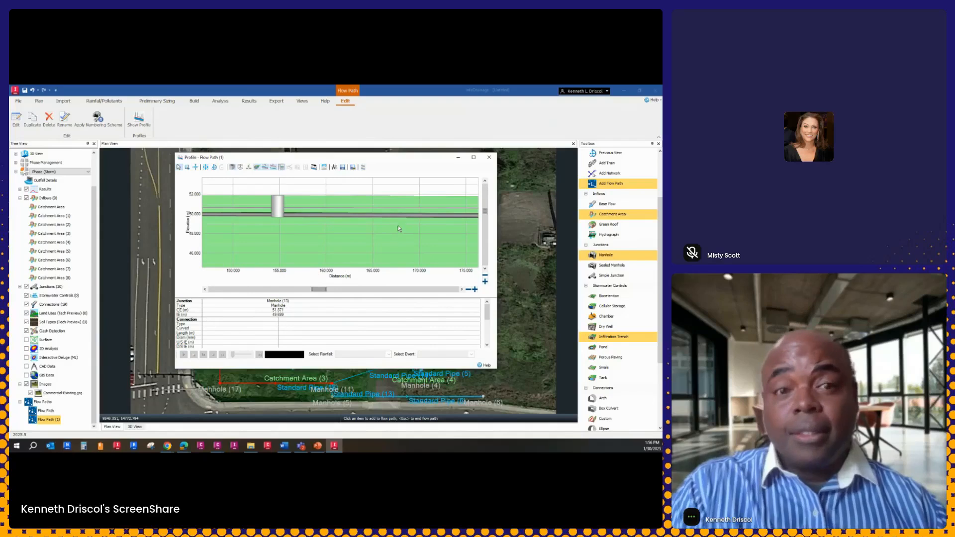
pyautogui.scroll(-4, 370, 231)
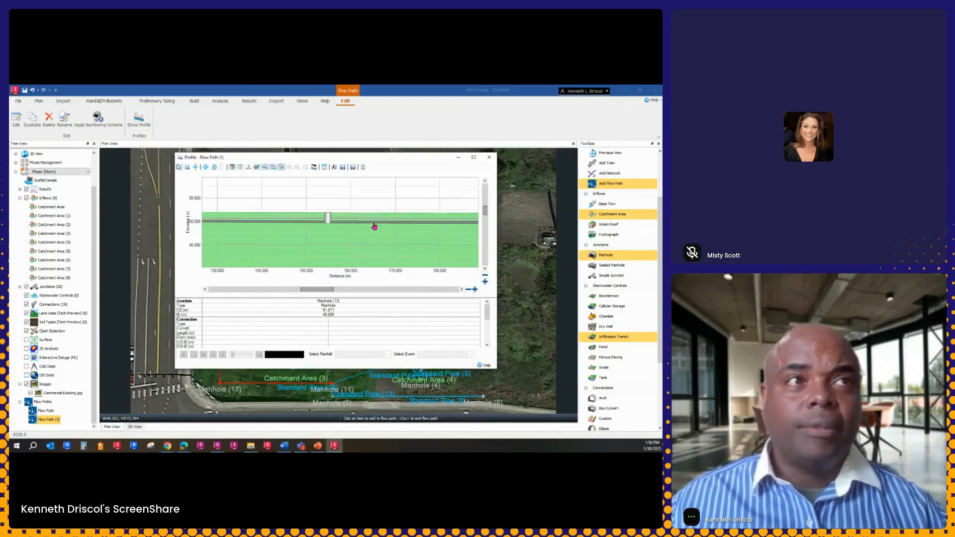
pyautogui.scroll(-2, 320, 222)
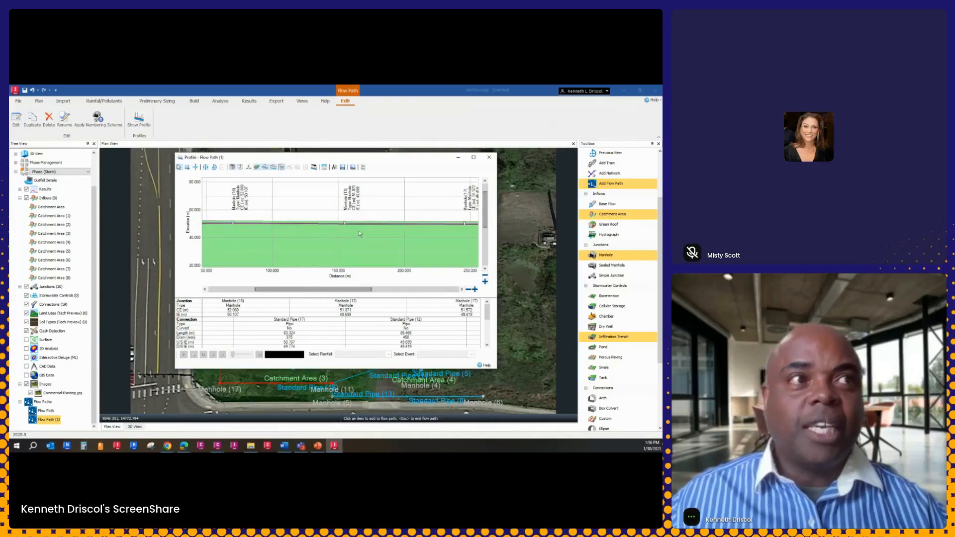
# Stretch the profile's elevation scale, examine the pipe slopes between the manholes along the whole run, and close the profile
pyautogui.click(485, 282)
pyautogui.click(485, 282)
pyautogui.click(485, 281)
pyautogui.click(485, 282)
pyautogui.scroll(-3, 398, 244)
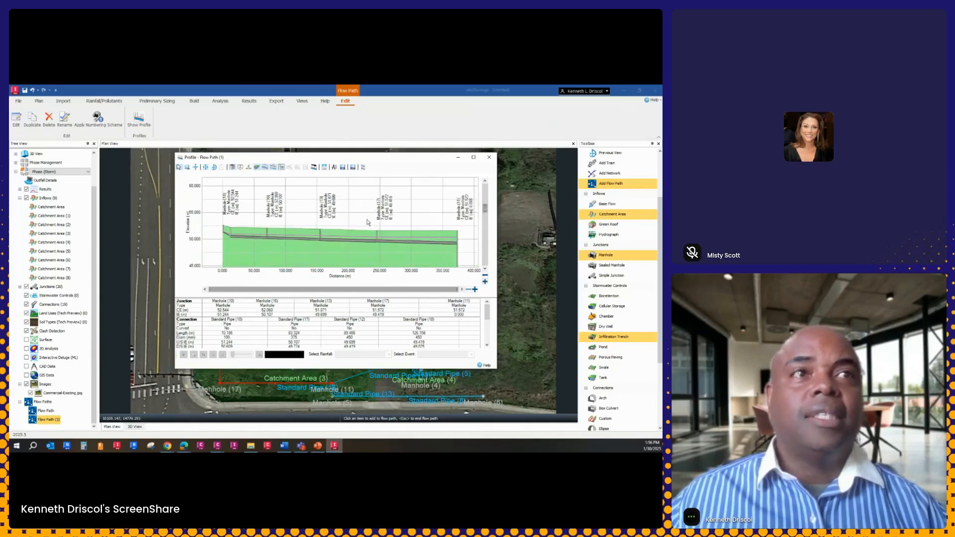
pyautogui.scroll(3, 393, 233)
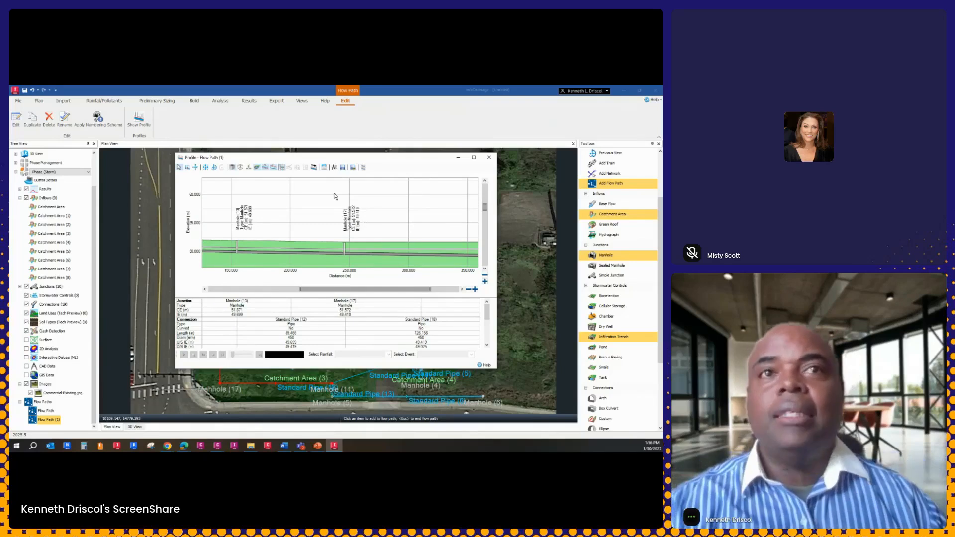
pyautogui.click(487, 158)
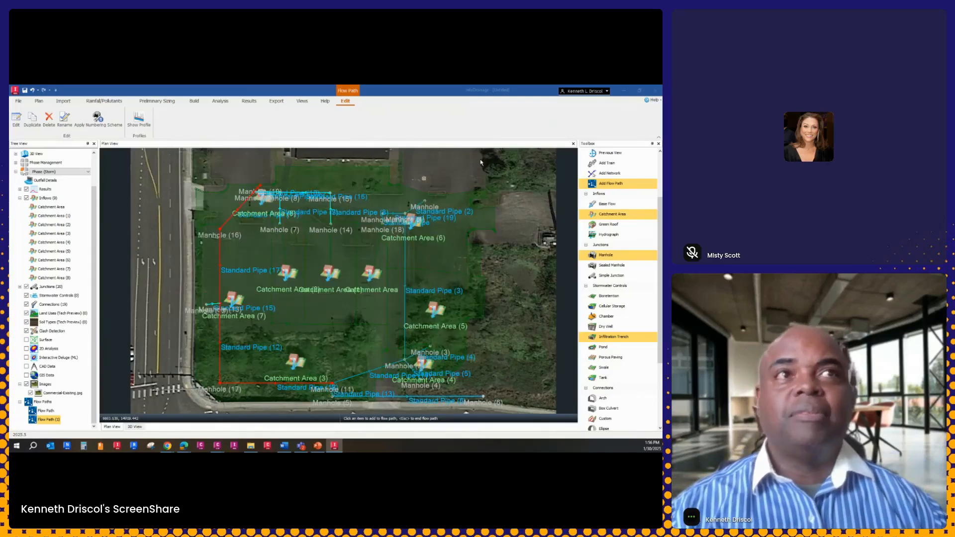
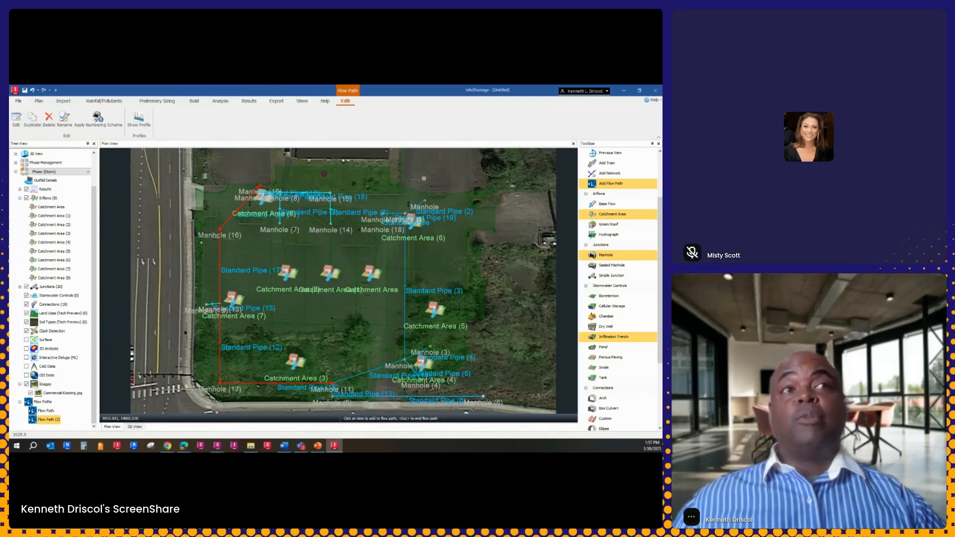
pyautogui.press('Escape')
pyautogui.scroll(5, 345, 335)
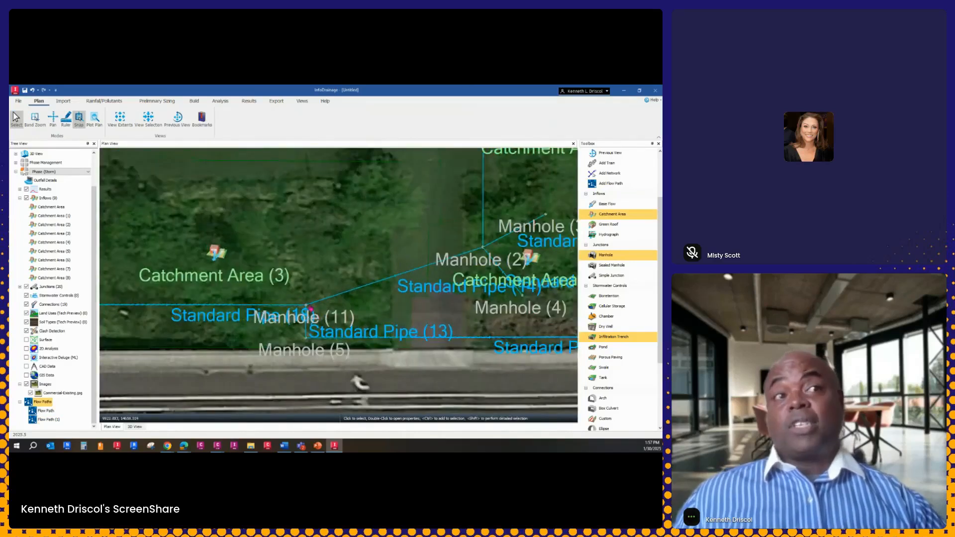
pyautogui.scroll(4, 317, 317)
pyautogui.scroll(-6, 364, 288)
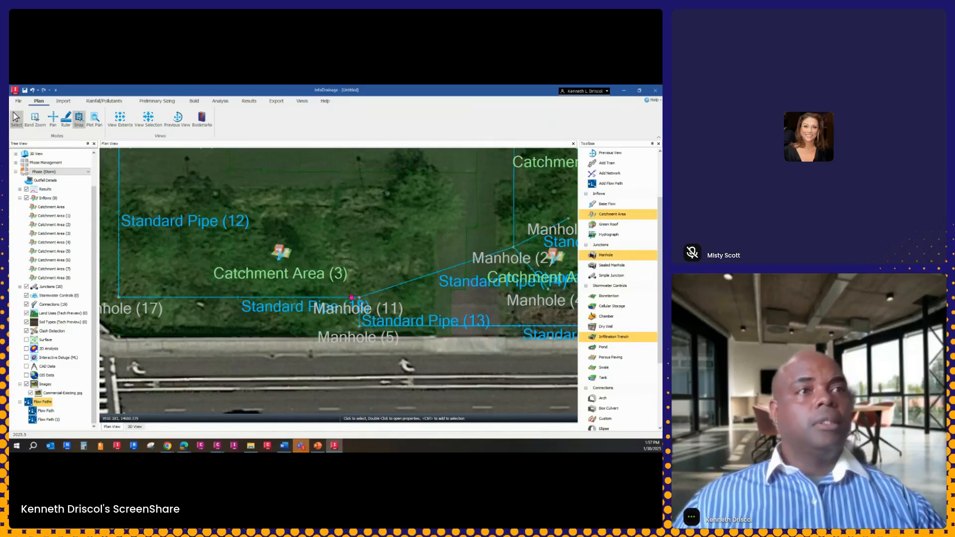
pyautogui.scroll(2, 352, 297)
pyautogui.click(605, 319)
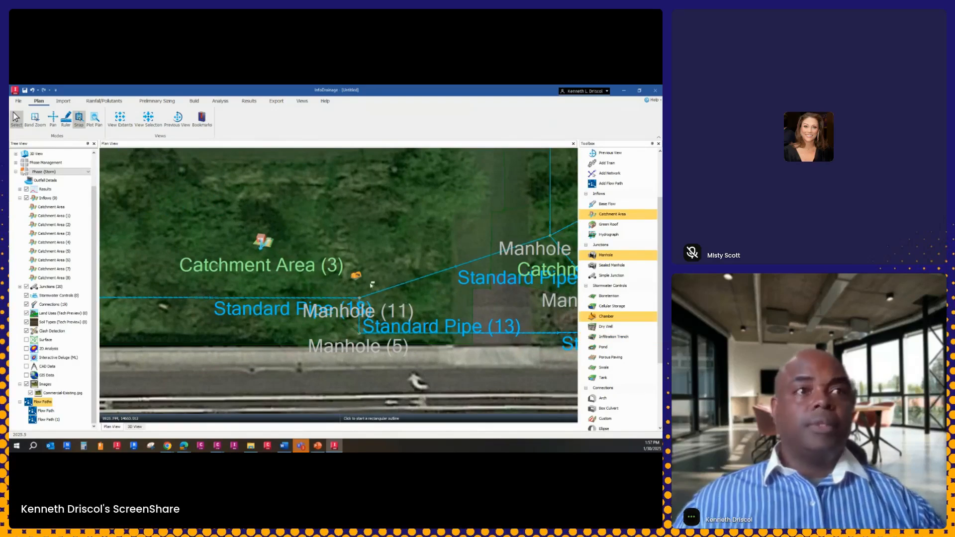
pyautogui.rightClick(375, 264)
pyautogui.click(394, 269)
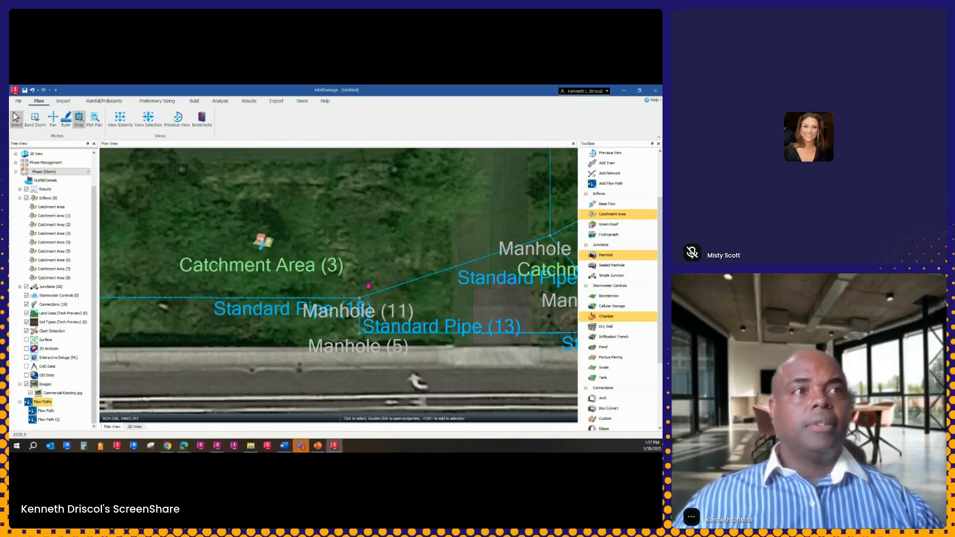
# Place a chamber between Catchment Area (3) and Manhole (11), give it a rectangular outline around both, and end placement
pyautogui.click(610, 319)
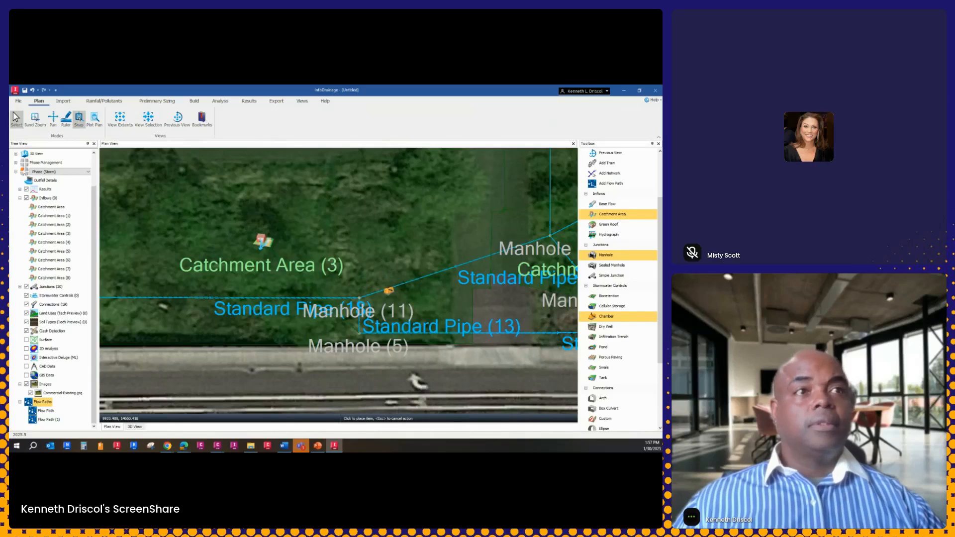
pyautogui.click(254, 330)
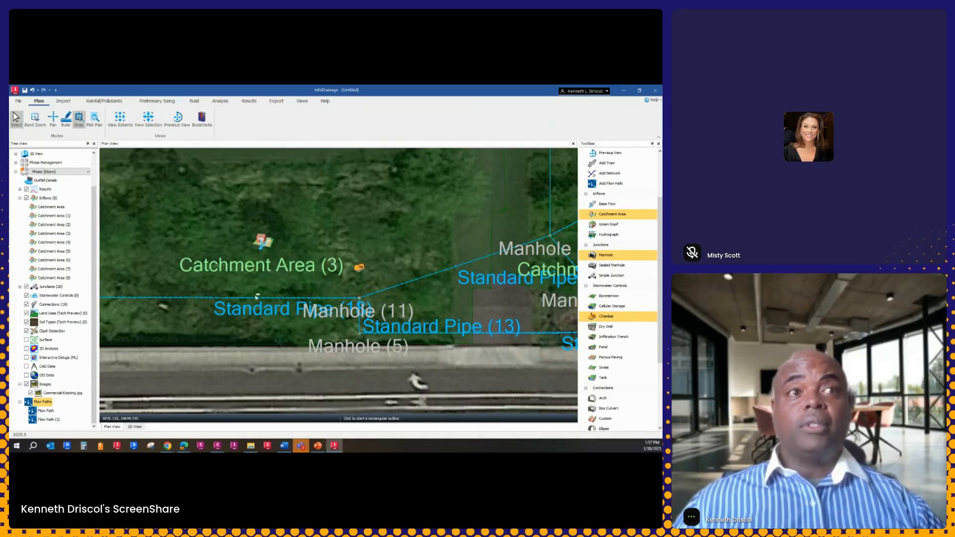
pyautogui.click(256, 232)
pyautogui.click(445, 236)
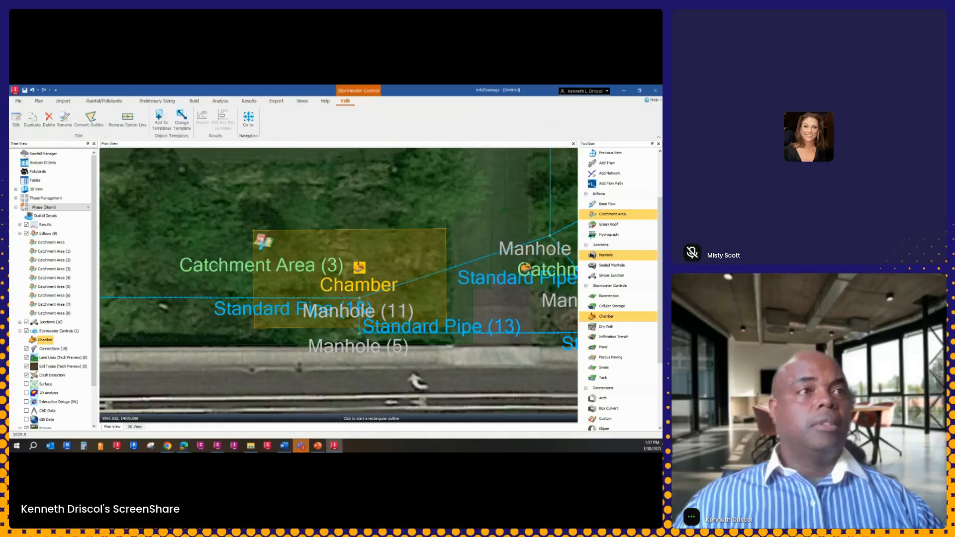
pyautogui.rightClick(525, 268)
pyautogui.click(463, 271)
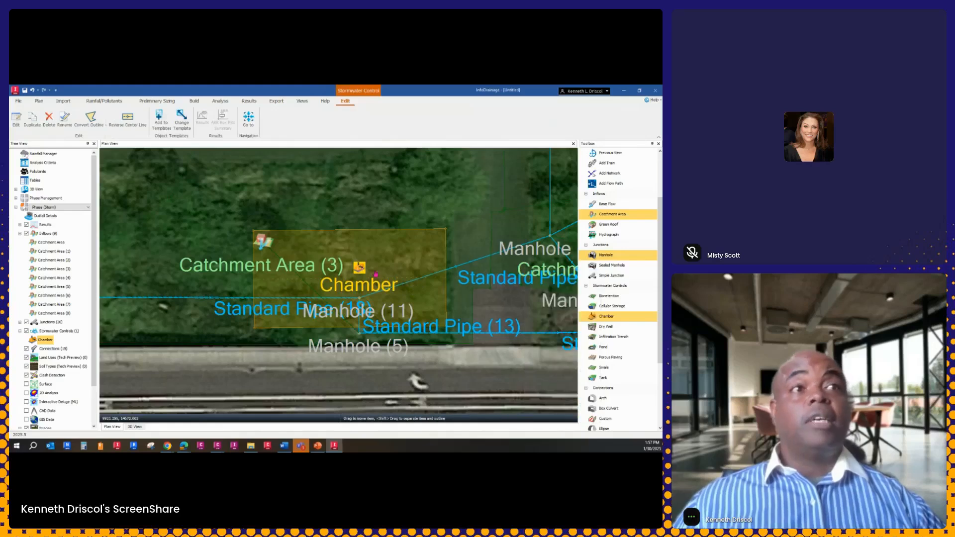
# Examine the chamber's dimensions, inlets, outlets, advanced and pollution settings and its illustration, and delete the chamber
pyautogui.doubleClick(409, 282)
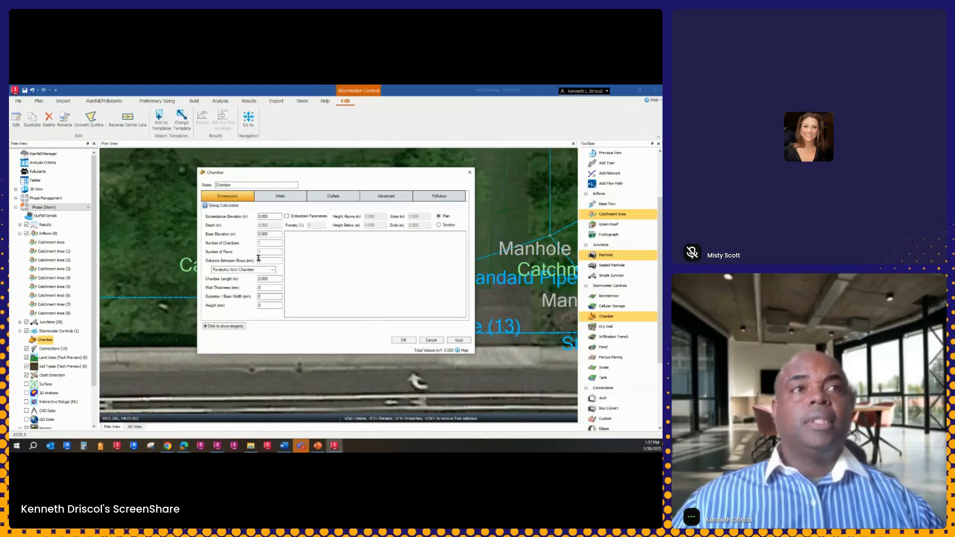
pyautogui.click(277, 196)
pyautogui.click(329, 198)
pyautogui.click(403, 197)
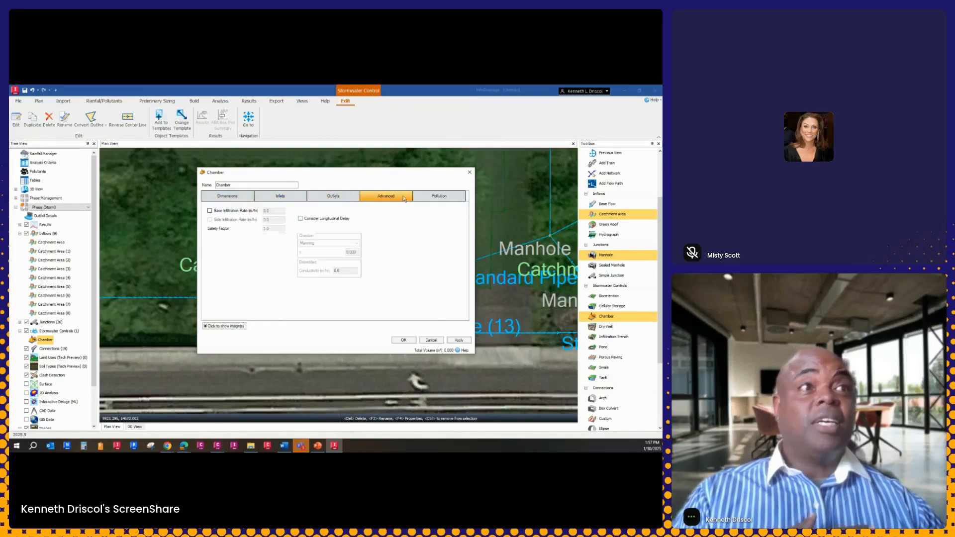
pyautogui.click(439, 196)
pyautogui.click(227, 196)
pyautogui.click(222, 327)
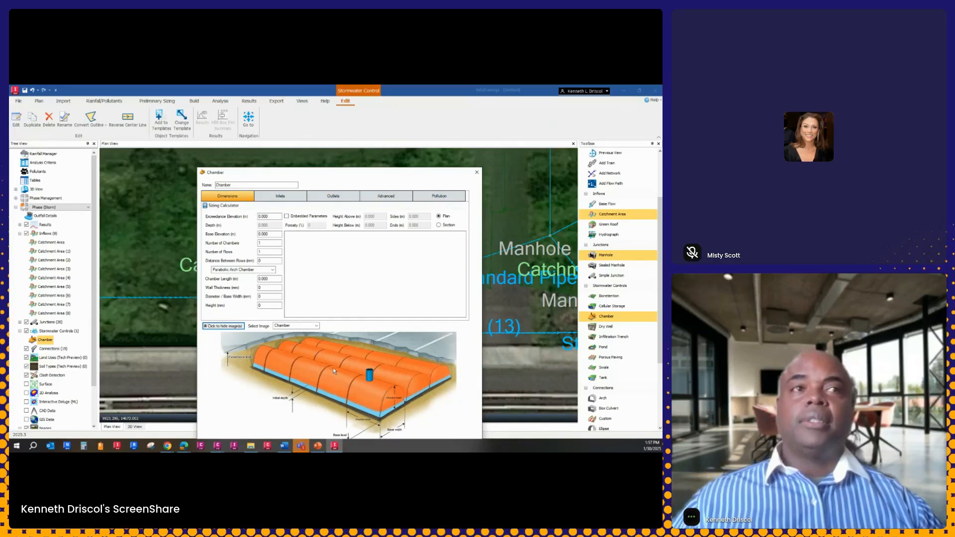
pyautogui.click(477, 172)
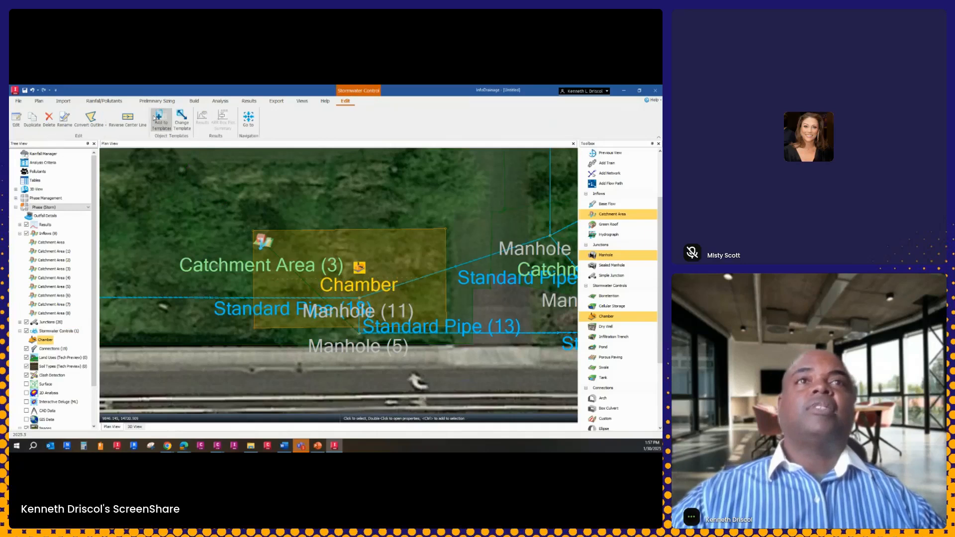
pyautogui.click(48, 119)
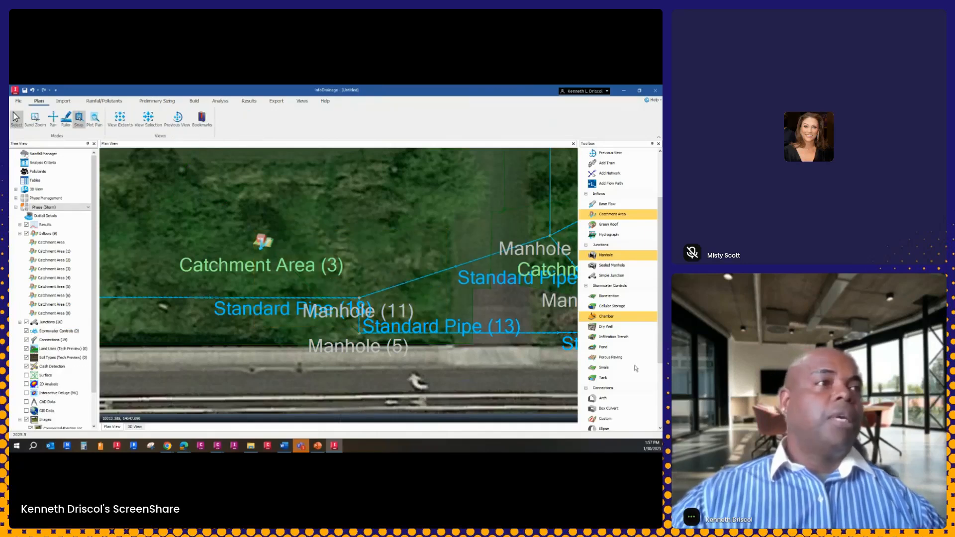
# Place a pond above and to the right of Catchment Area (3), outline it with a four-sided polygon, and end placement
pyautogui.click(603, 347)
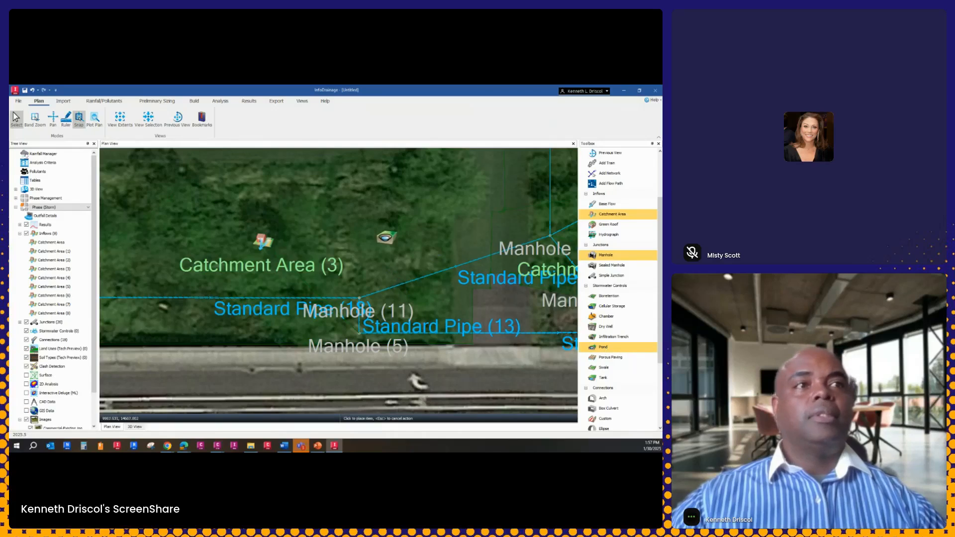
pyautogui.click(352, 192)
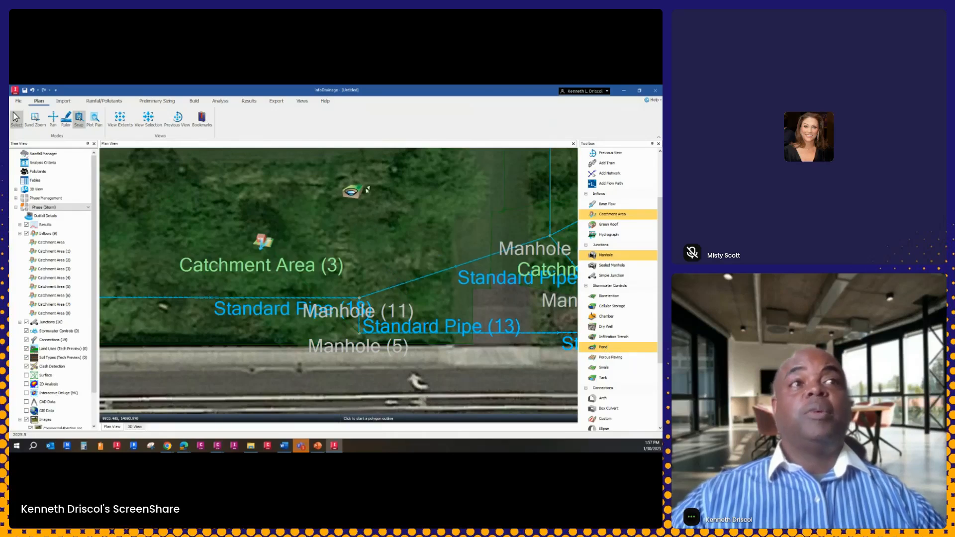
pyautogui.click(287, 153)
pyautogui.click(414, 155)
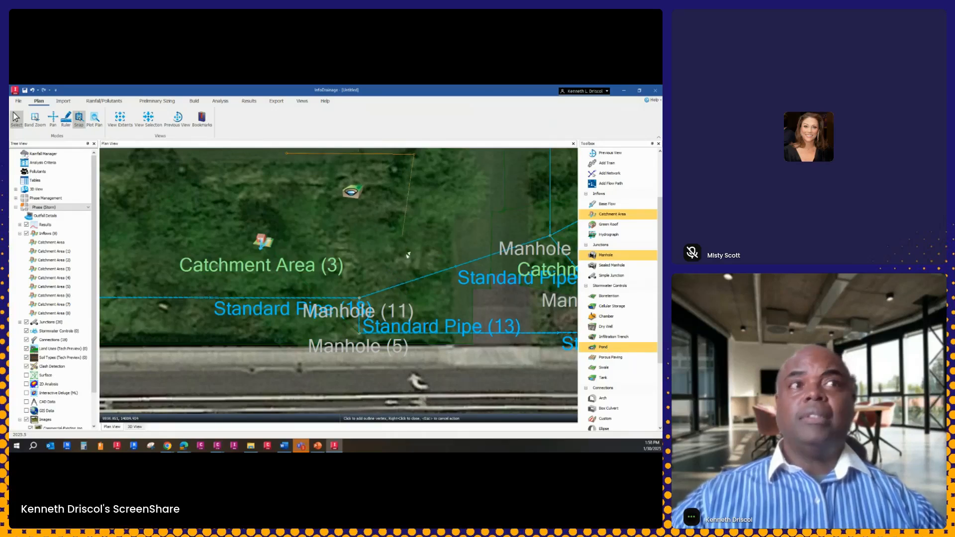
pyautogui.click(390, 246)
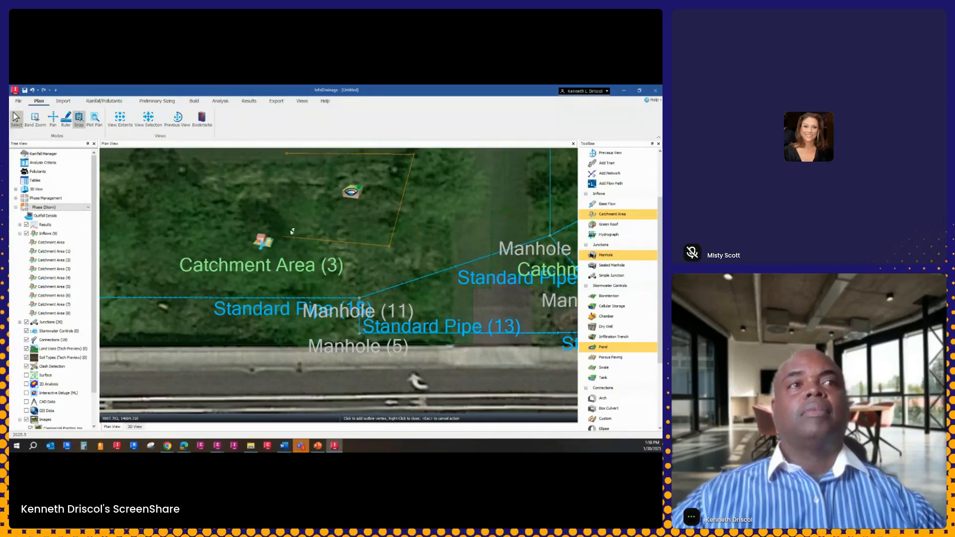
pyautogui.rightClick(283, 236)
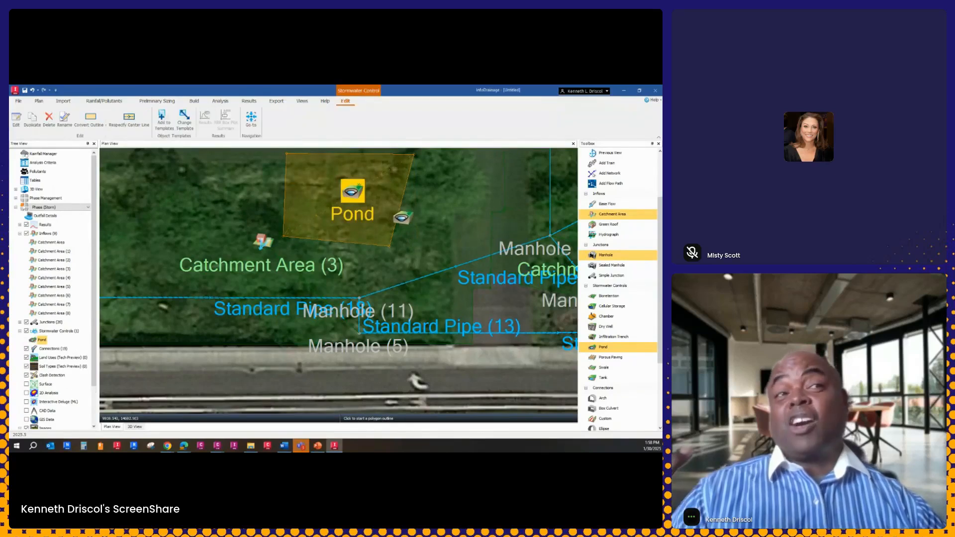
pyautogui.rightClick(408, 218)
pyautogui.click(431, 226)
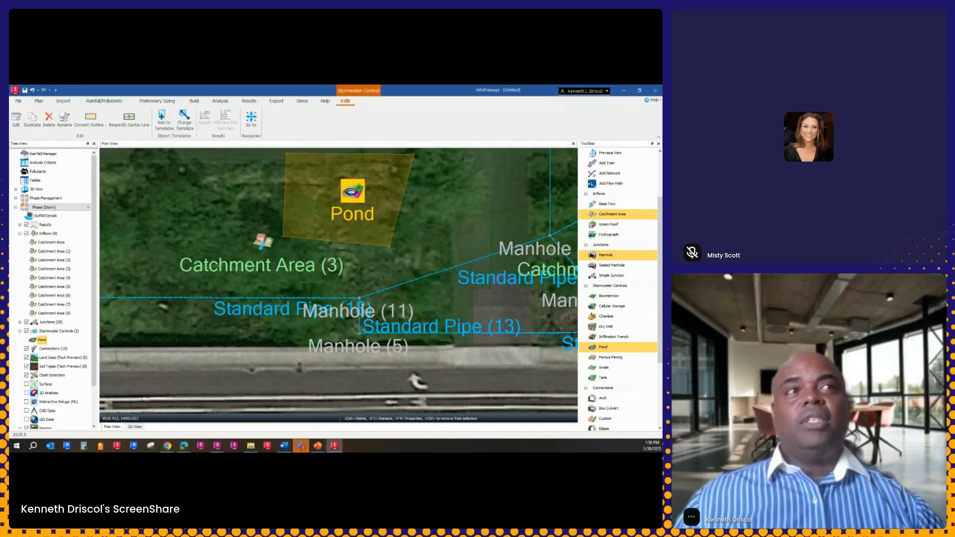
# Open the pond's properties and view its reference images for Wet Pond, Infiltration Basin and Example 1
pyautogui.press('F4')
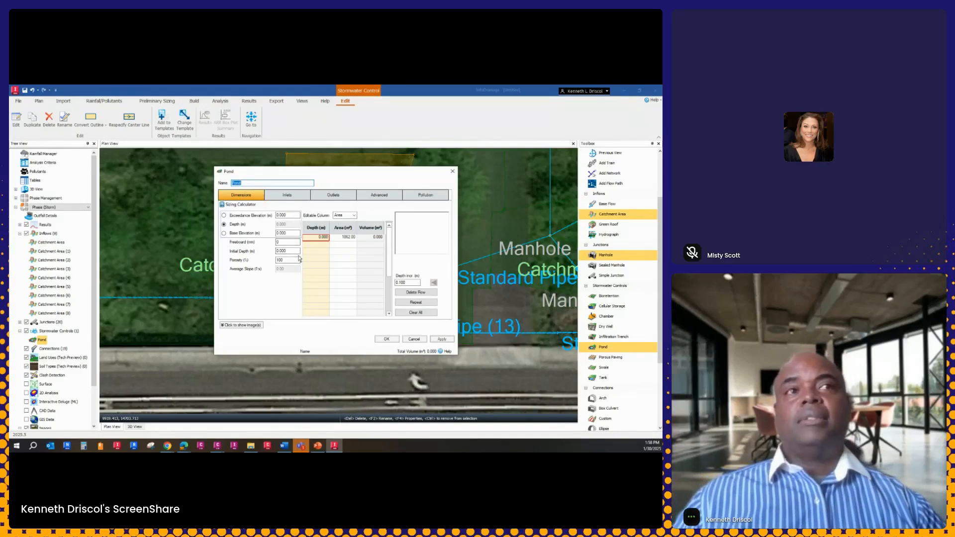
pyautogui.click(242, 325)
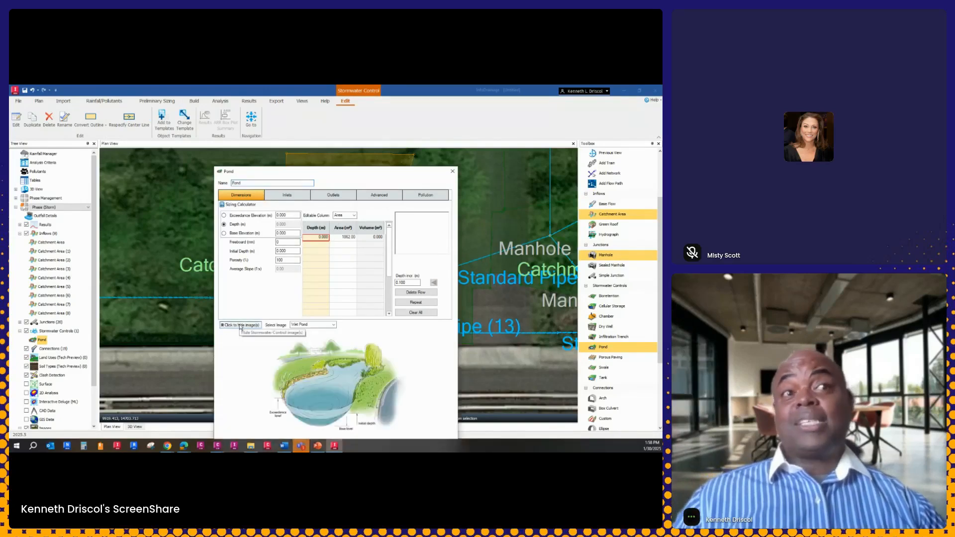
pyautogui.click(332, 325)
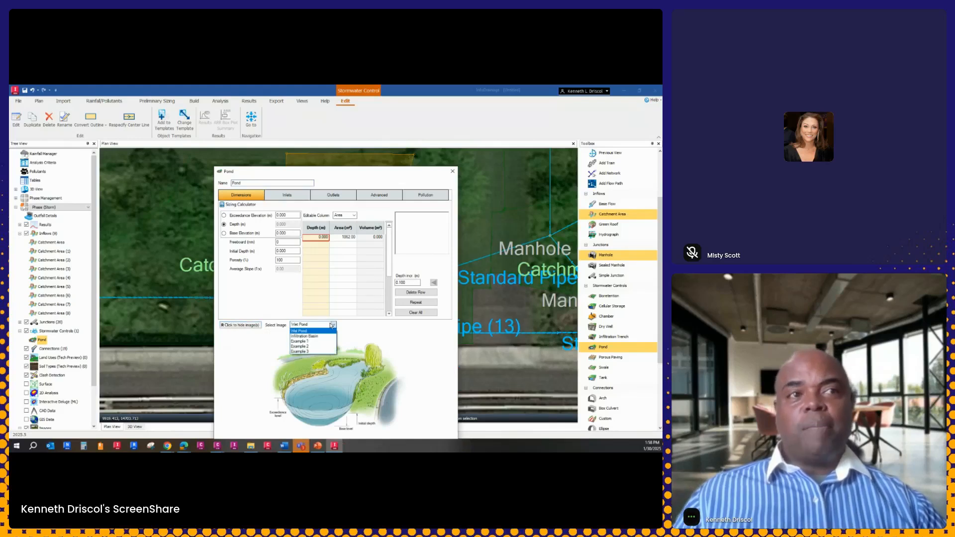
pyautogui.click(313, 336)
pyautogui.click(314, 326)
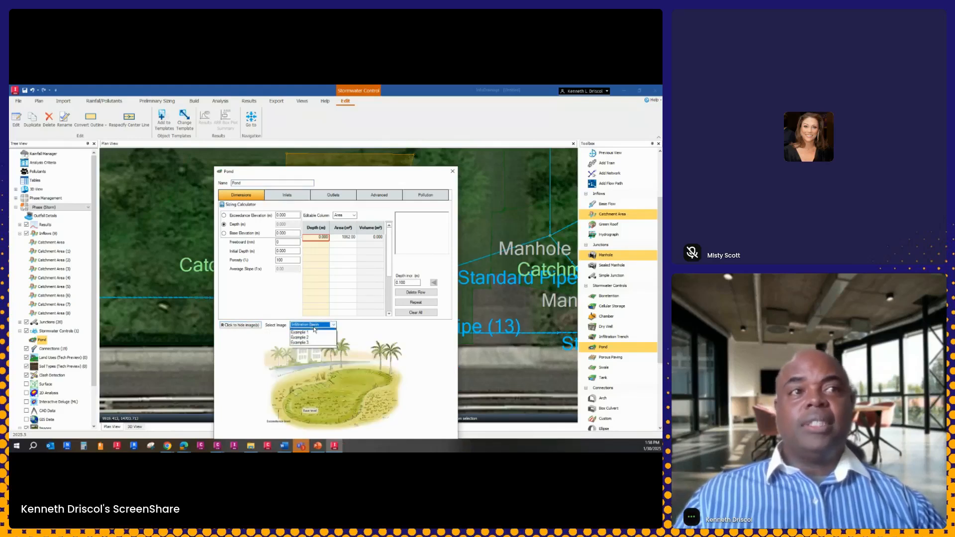
pyautogui.click(301, 332)
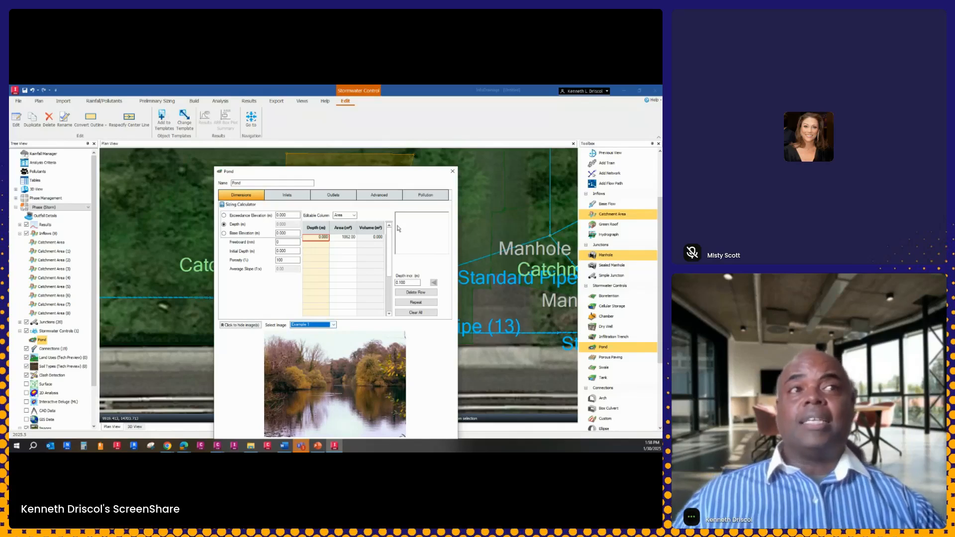
# Check the pond's editable column choices and the Sizing Calculator's methods, and close both dialogs without changes
pyautogui.click(355, 216)
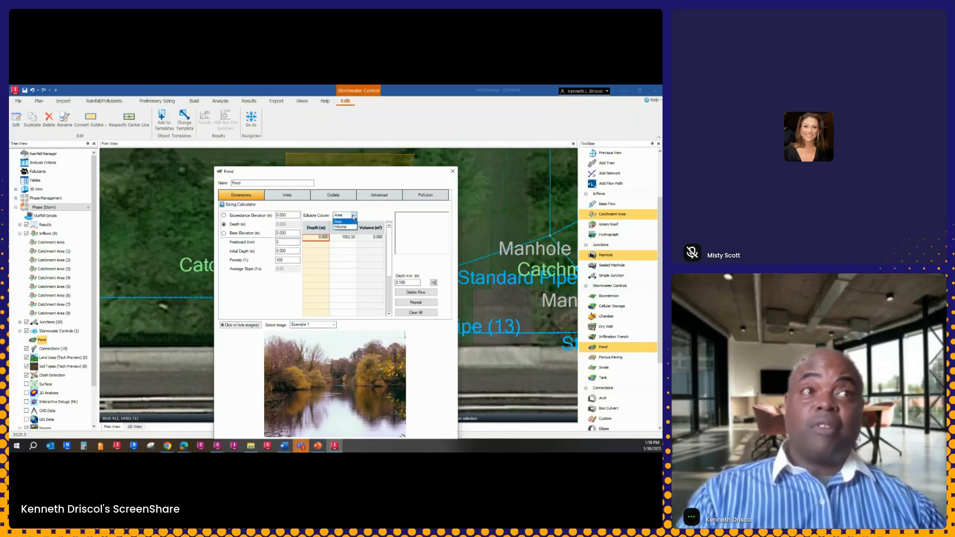
pyautogui.click(354, 216)
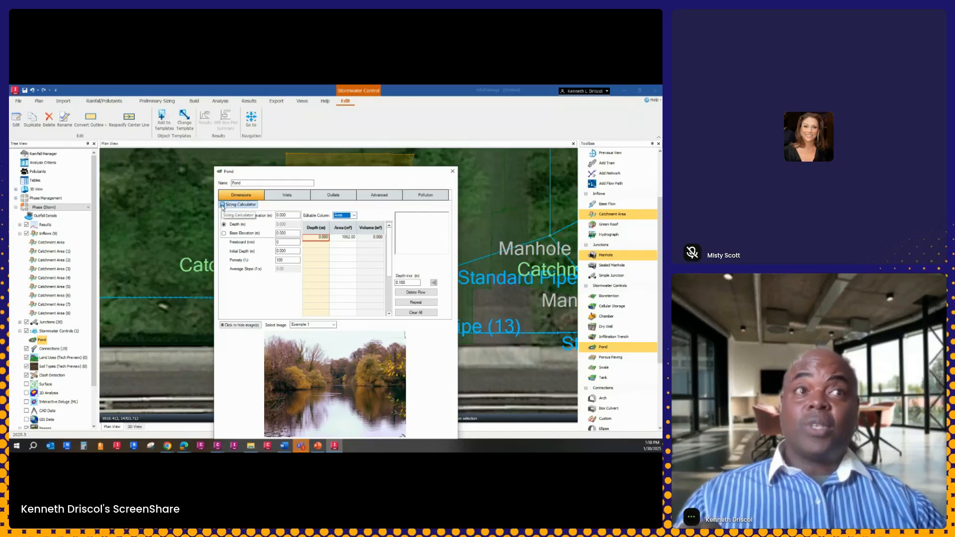
pyautogui.click(237, 204)
pyautogui.click(368, 297)
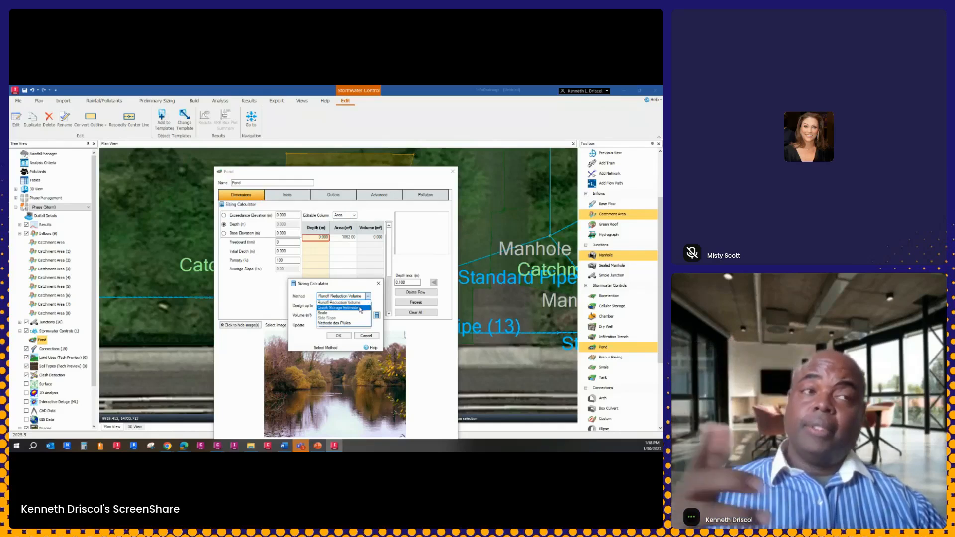
pyautogui.click(379, 285)
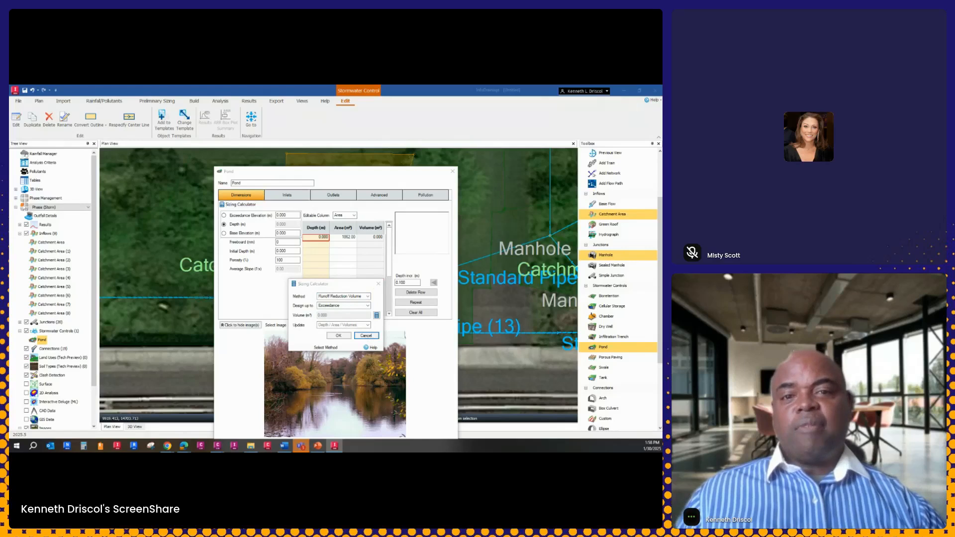
pyautogui.click(378, 283)
pyautogui.click(452, 171)
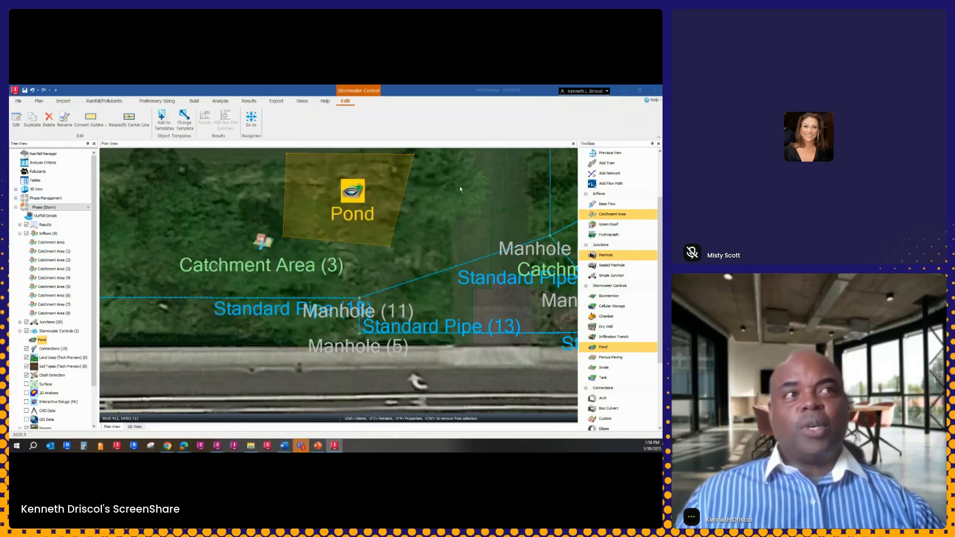